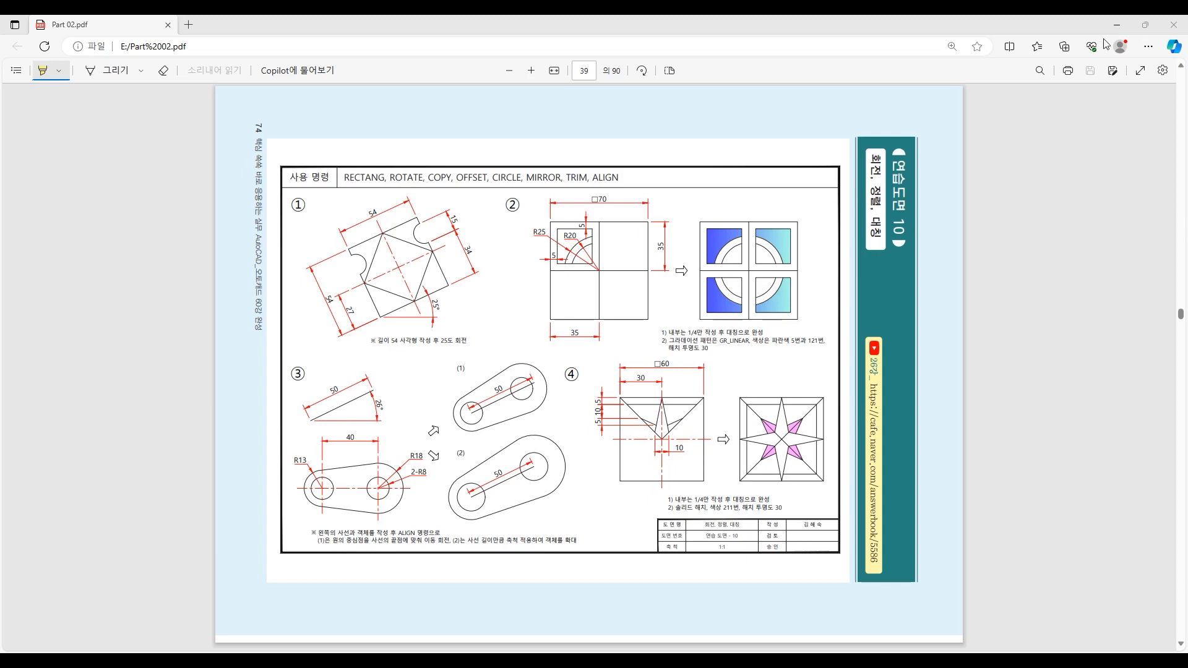
Step: Highlight the command abbreviations in the exercise sheet's command list and the 25-degree rotation note under figure 1
{"action": "left_click", "coordinate": [353, 177]}
{"action": "left_click_drag", "start_coordinate": [352, 178], "coordinate": [441, 178]}
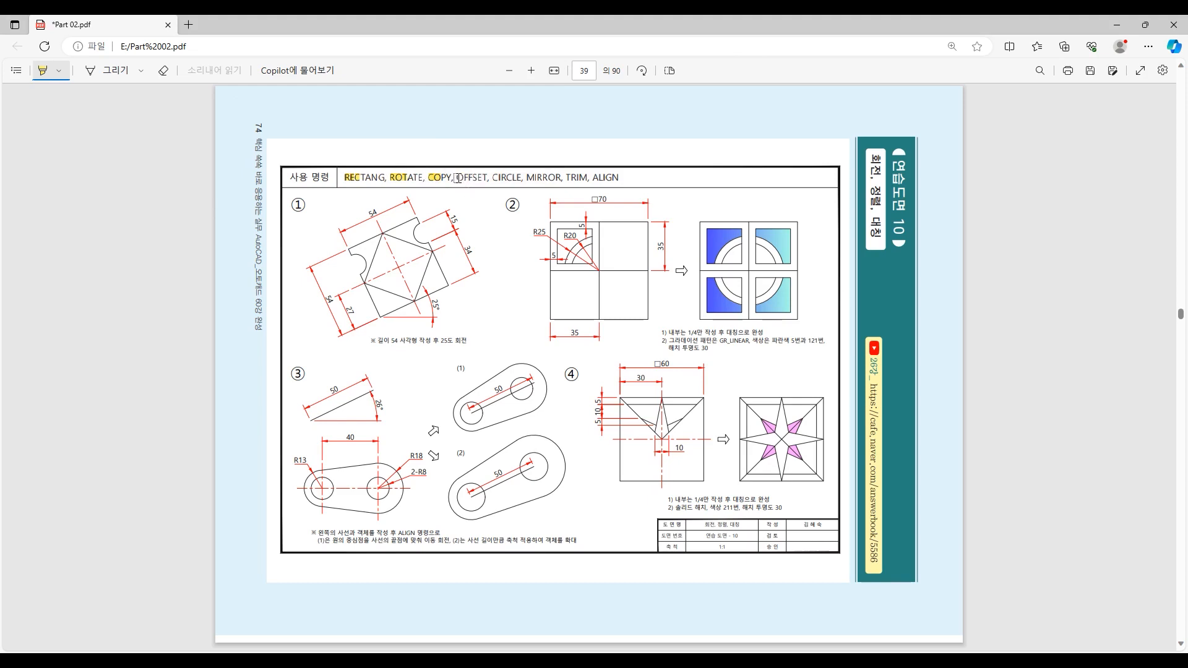
{"action": "left_click_drag", "start_coordinate": [457, 178], "coordinate": [534, 178]}
{"action": "left_click_drag", "start_coordinate": [567, 178], "coordinate": [577, 178]}
{"action": "left_click_drag", "start_coordinate": [592, 178], "coordinate": [602, 179]}
{"action": "left_click_drag", "start_coordinate": [433, 341], "coordinate": [468, 341]}
Step: Switch to AutoCAD and copy the last border frame to its right, using the spacing between the previous two frames' upper-right corners
{"action": "key", "text": "alt+Tab"}
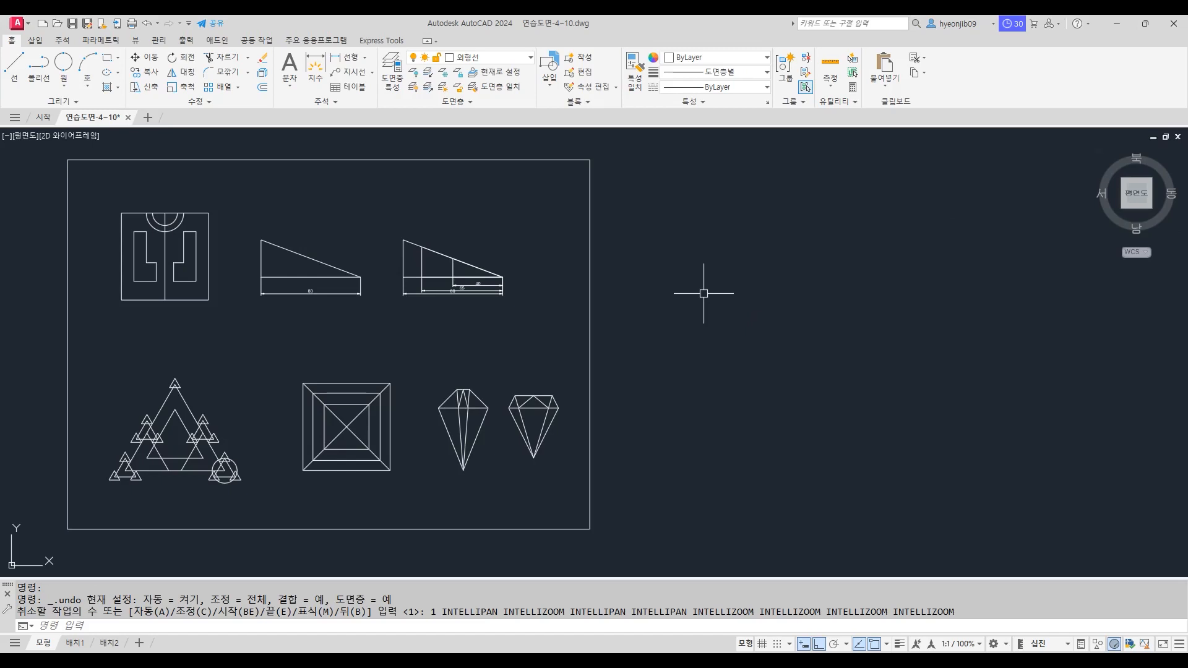
{"action": "type", "text": "co"}
{"action": "key", "text": "Return"}
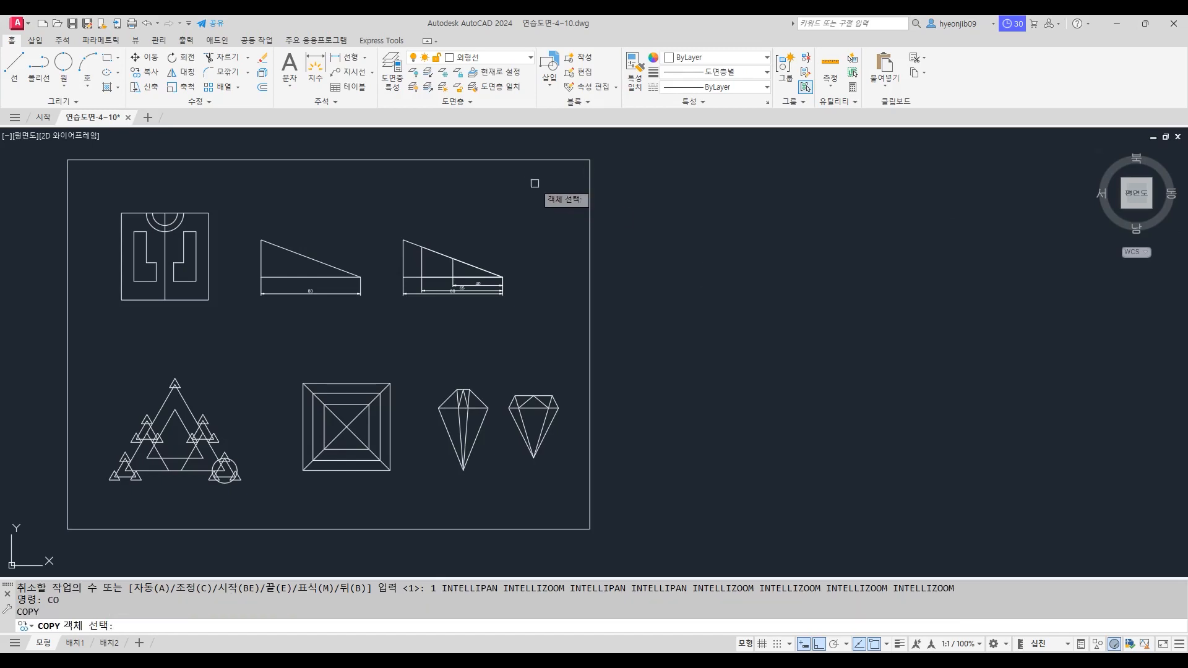
{"action": "left_click", "coordinate": [523, 163]}
{"action": "key", "text": "Return"}
{"action": "scroll", "coordinate": [642, 239], "scroll_direction": "down", "scroll_amount": 3}
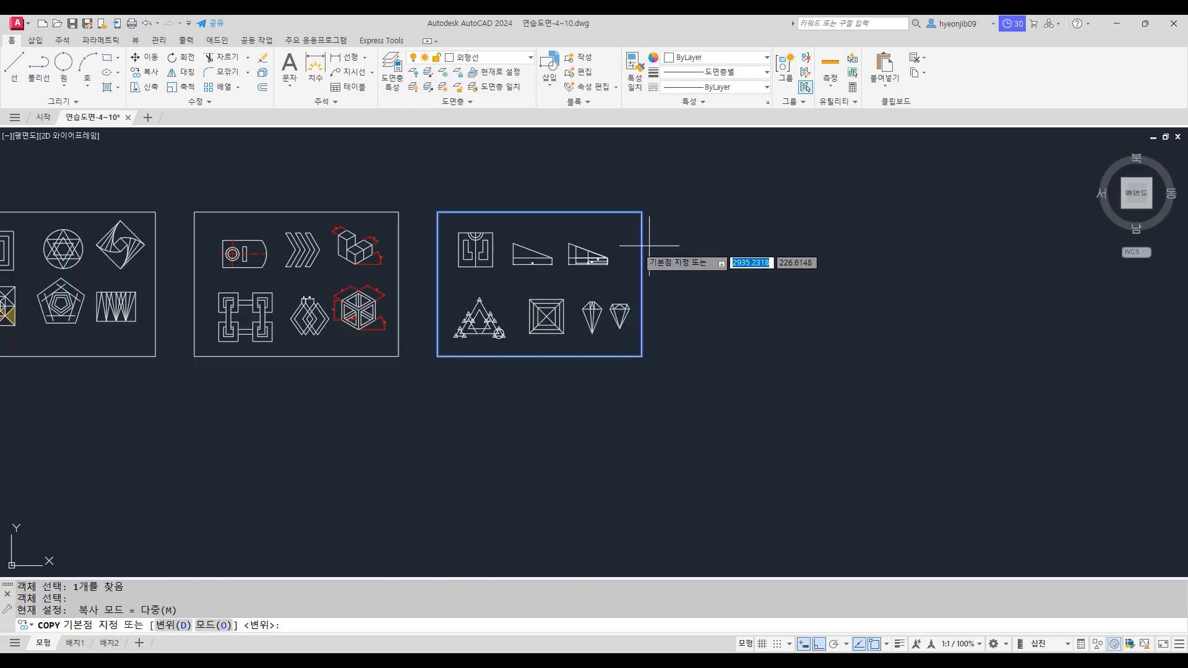
{"action": "left_click", "coordinate": [399, 212]}
{"action": "left_click", "coordinate": [642, 212]}
{"action": "key", "text": "Return"}
{"action": "scroll", "coordinate": [907, 220], "scroll_direction": "up", "scroll_amount": 4}
{"action": "middle_click_drag", "start_coordinate": [890, 350], "coordinate": [852, 332]}
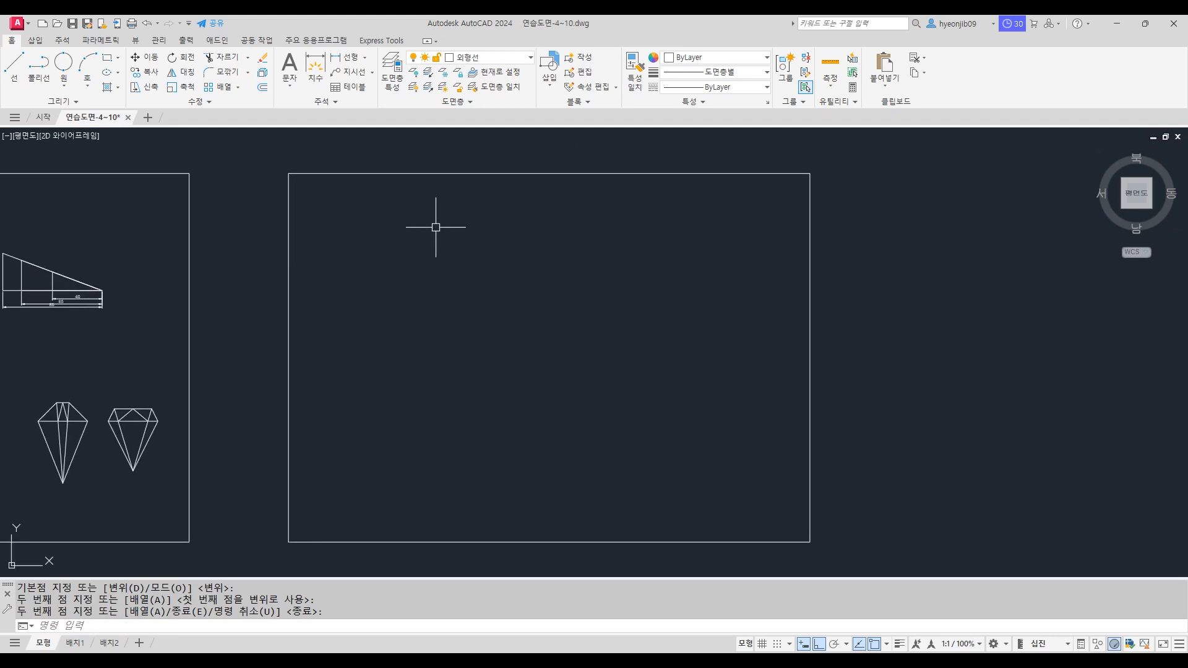
Step: Draw a 54 by 54 square in the upper-left area of the new empty frame
{"action": "scroll", "coordinate": [436, 228], "scroll_direction": "up", "scroll_amount": 2}
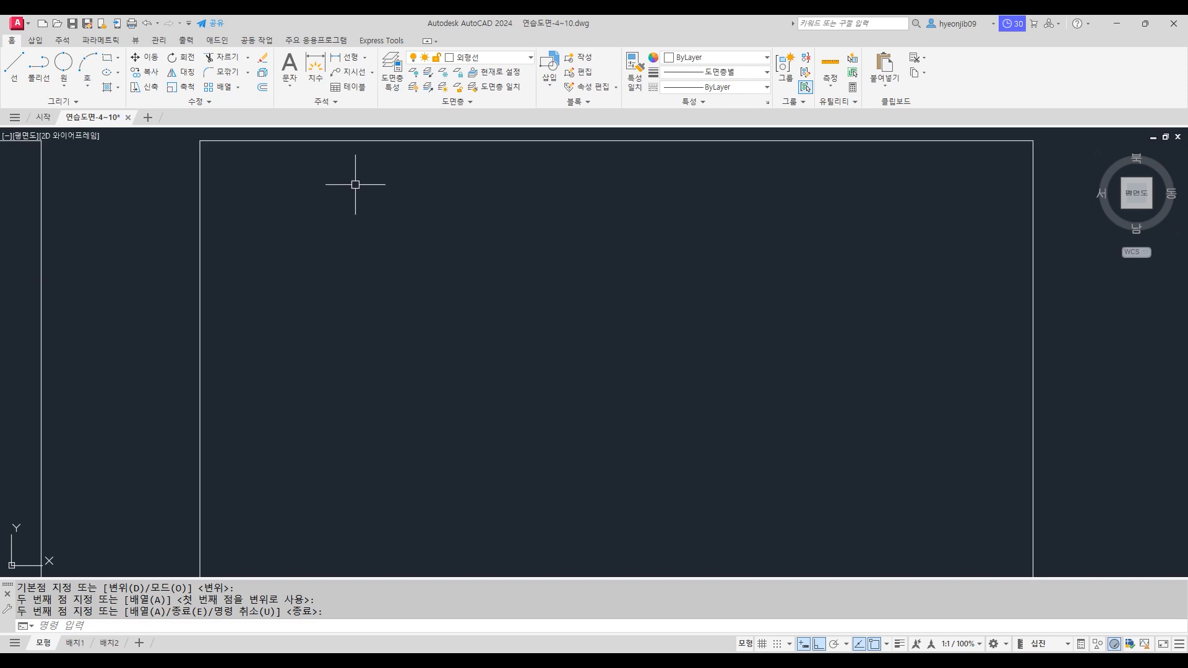
{"action": "type", "text": "REC"}
{"action": "key", "text": "Return"}
{"action": "left_click", "coordinate": [336, 336]}
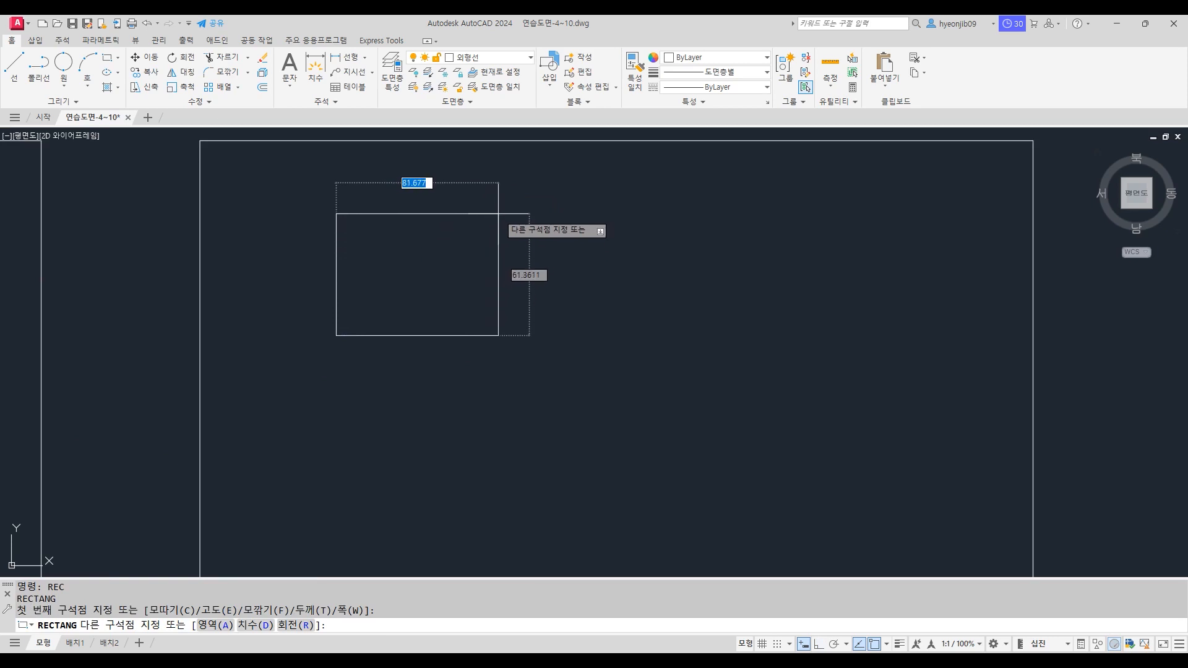
{"action": "type", "text": "54"}
{"action": "key", "text": "Tab"}
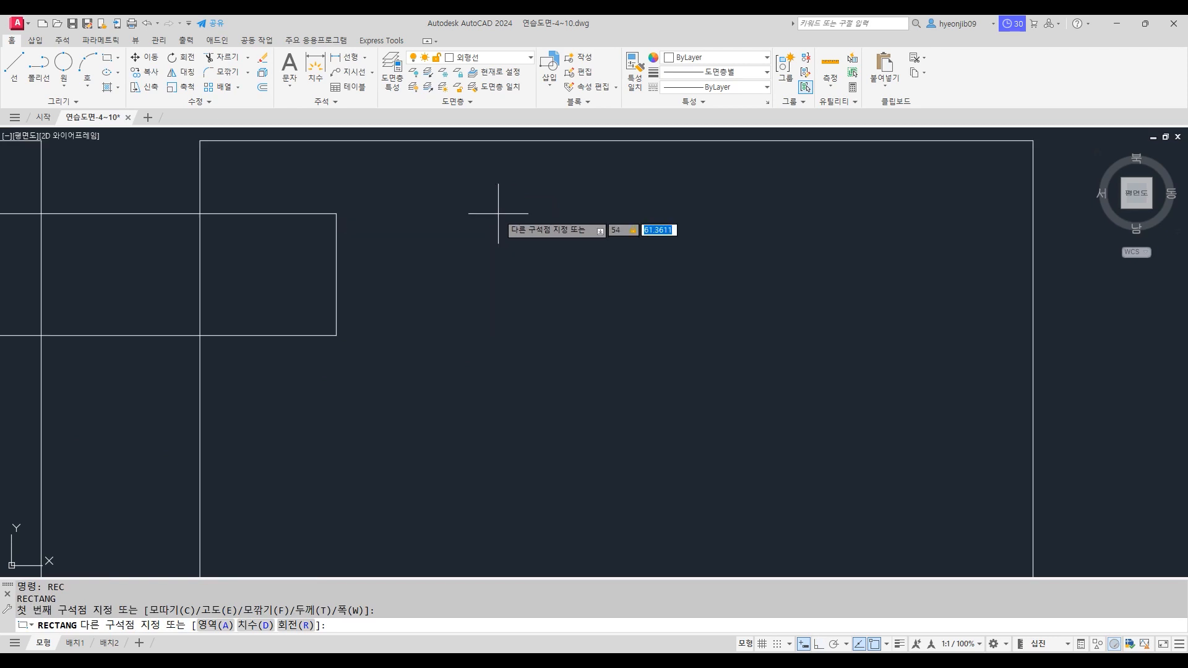
{"action": "type", "text": "4,54"}
{"action": "key", "text": "Return"}
{"action": "scroll", "coordinate": [328, 268], "scroll_direction": "up", "scroll_amount": 2}
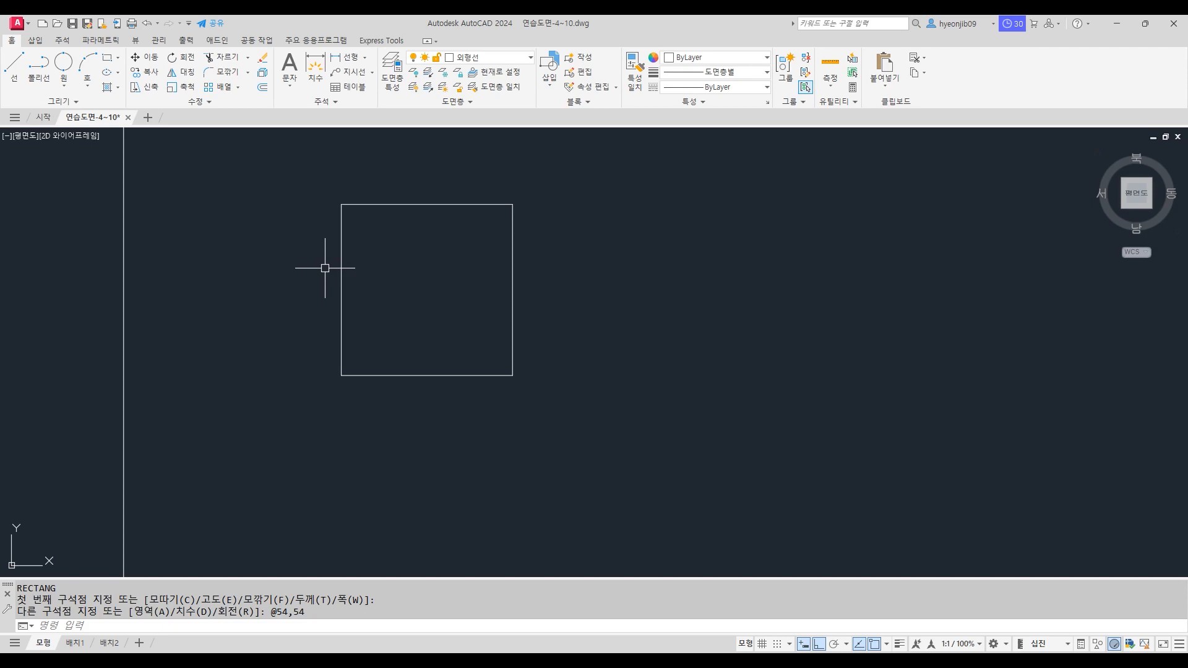
Step: Rotate the square 25 degrees about a point near its centre
{"action": "type", "text": "RO"}
{"action": "key", "text": "Return"}
{"action": "left_click", "coordinate": [448, 204]}
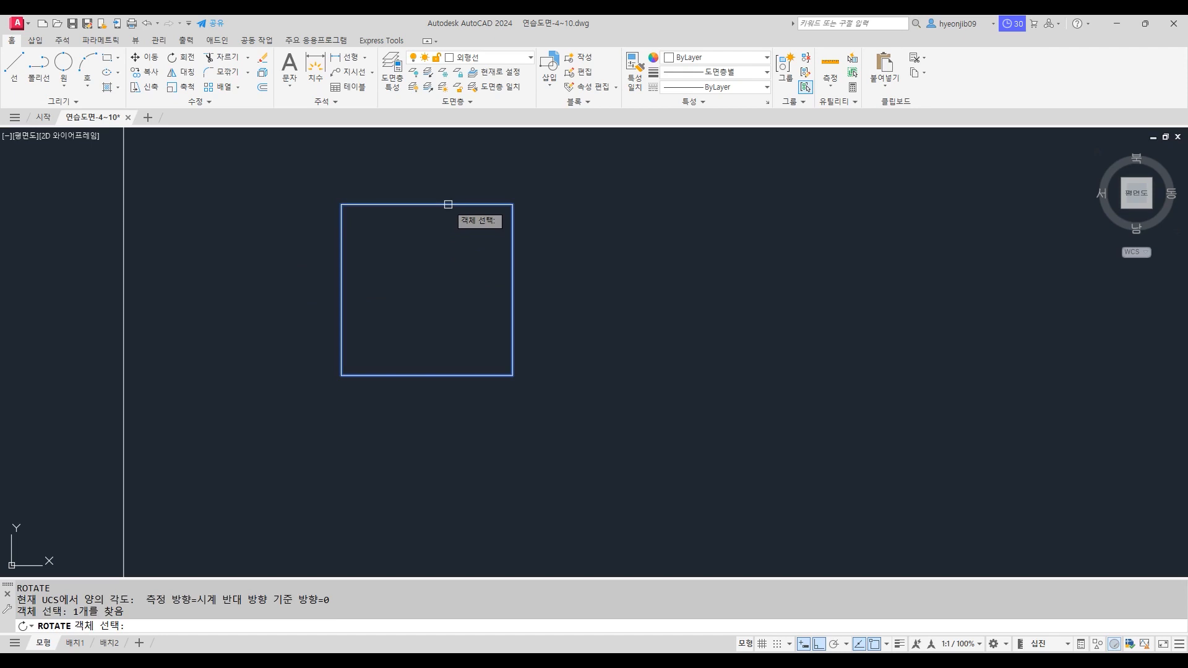
{"action": "key", "text": "Return"}
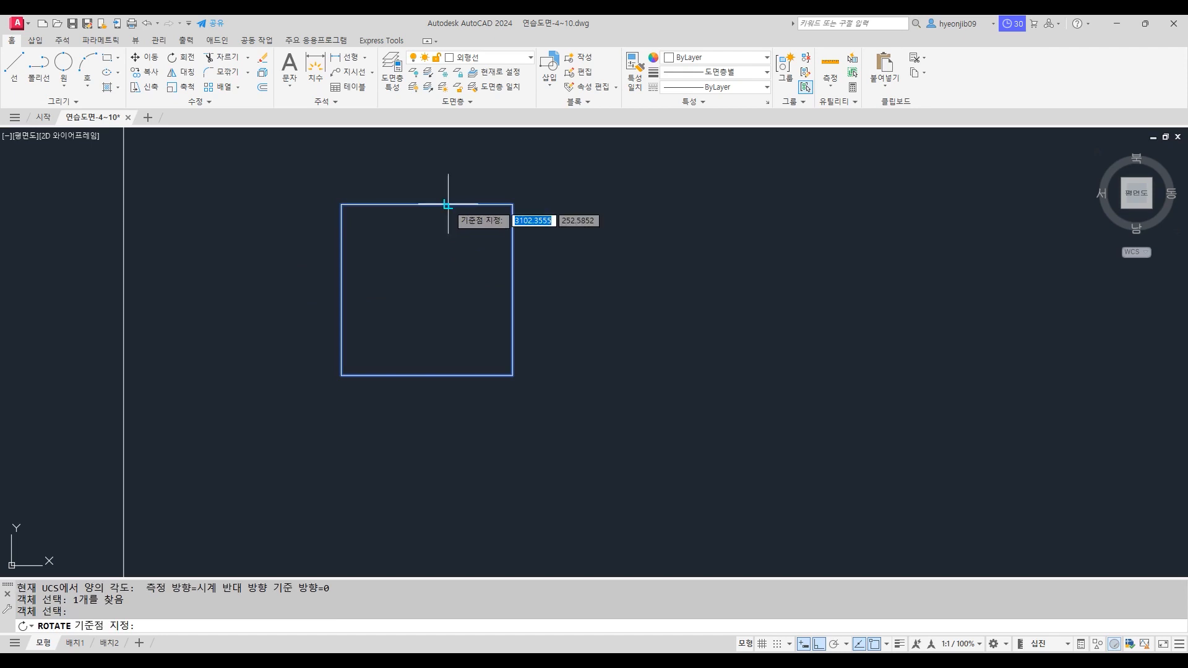
{"action": "left_click", "coordinate": [422, 287]}
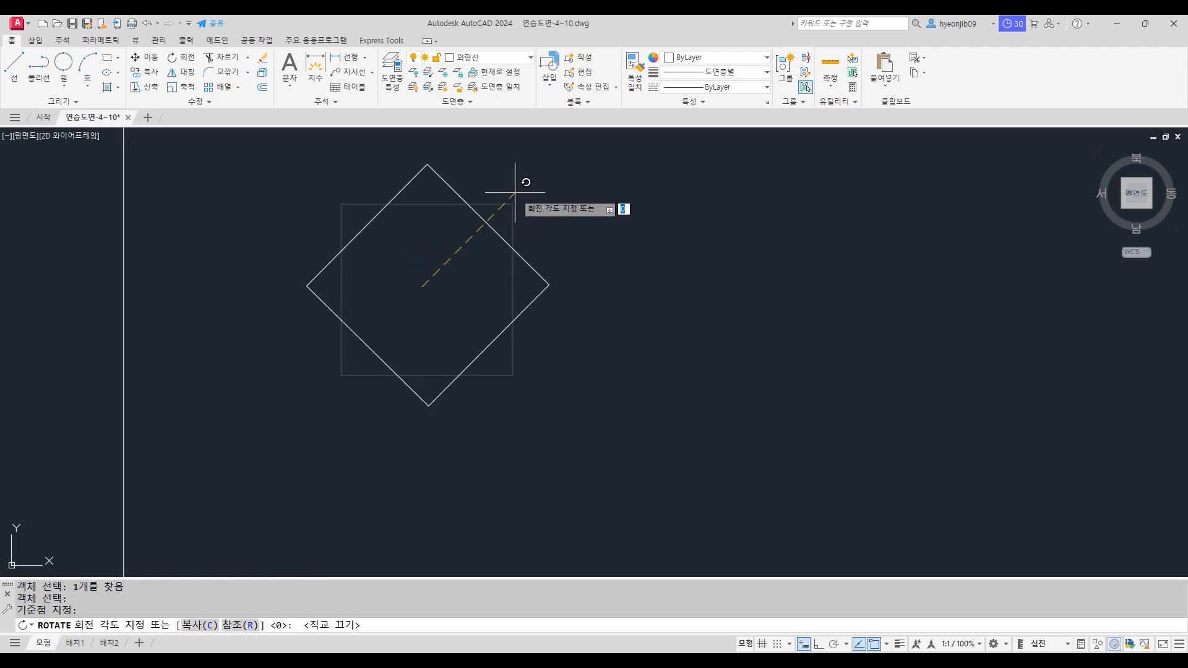
{"action": "type", "text": "25"}
{"action": "key", "text": "Return"}
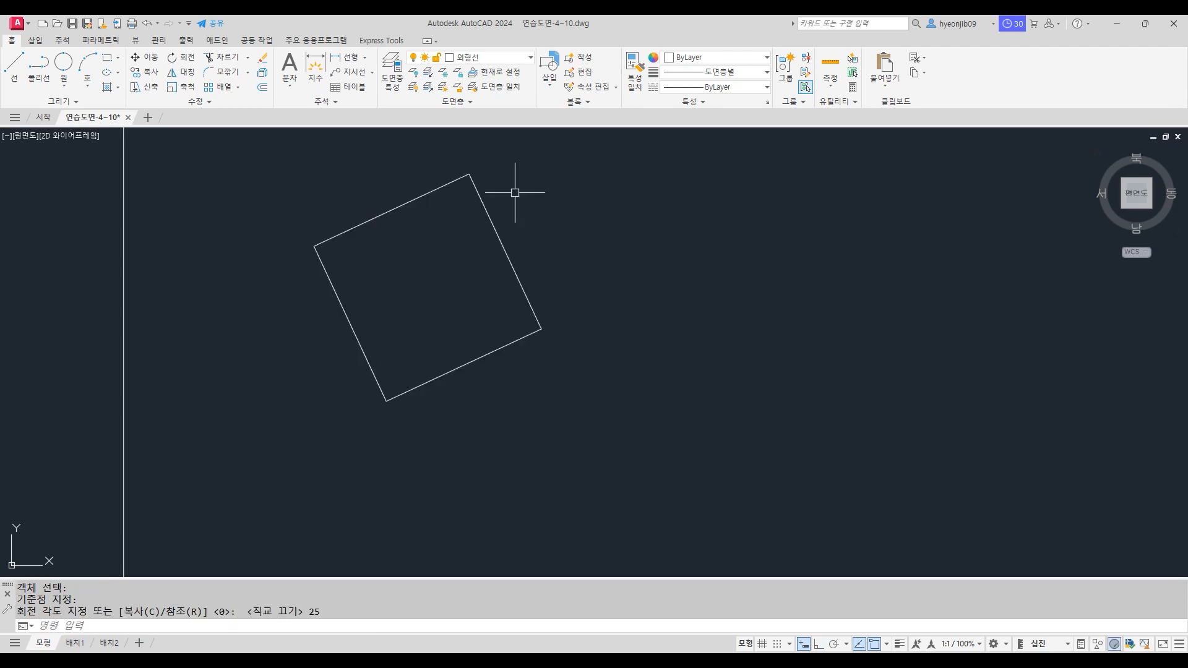
Step: Draw two crossing centre lines joining the midpoints of the rotated square's opposite sides
{"action": "type", "text": "L"}
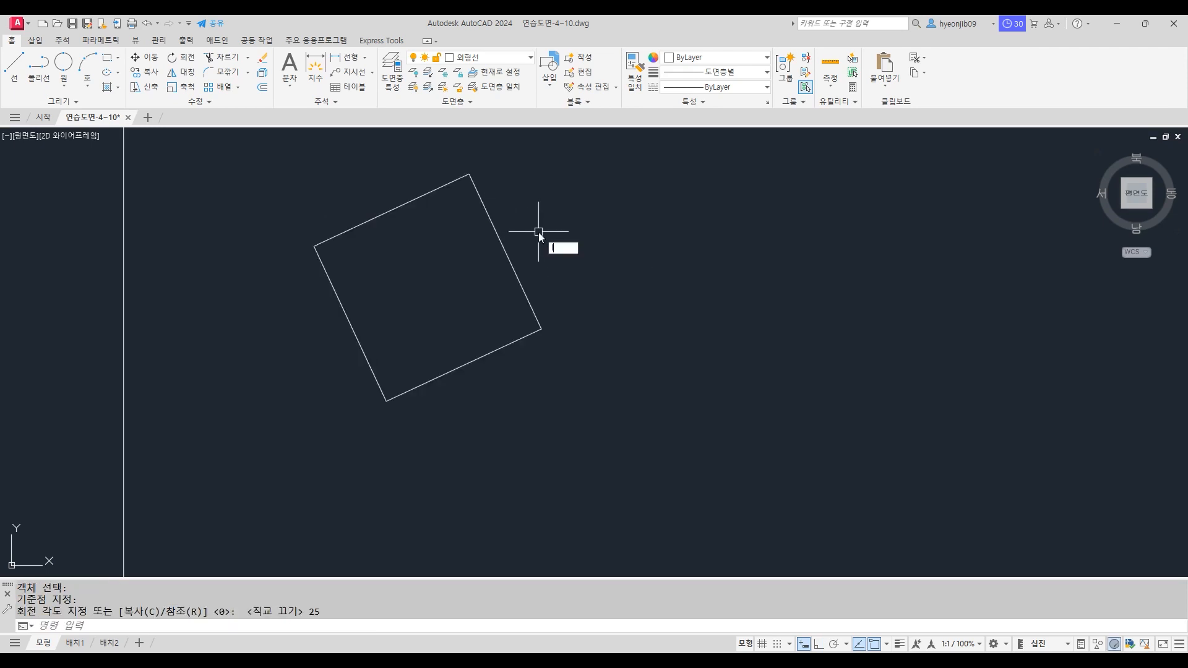
{"action": "key", "text": "Return"}
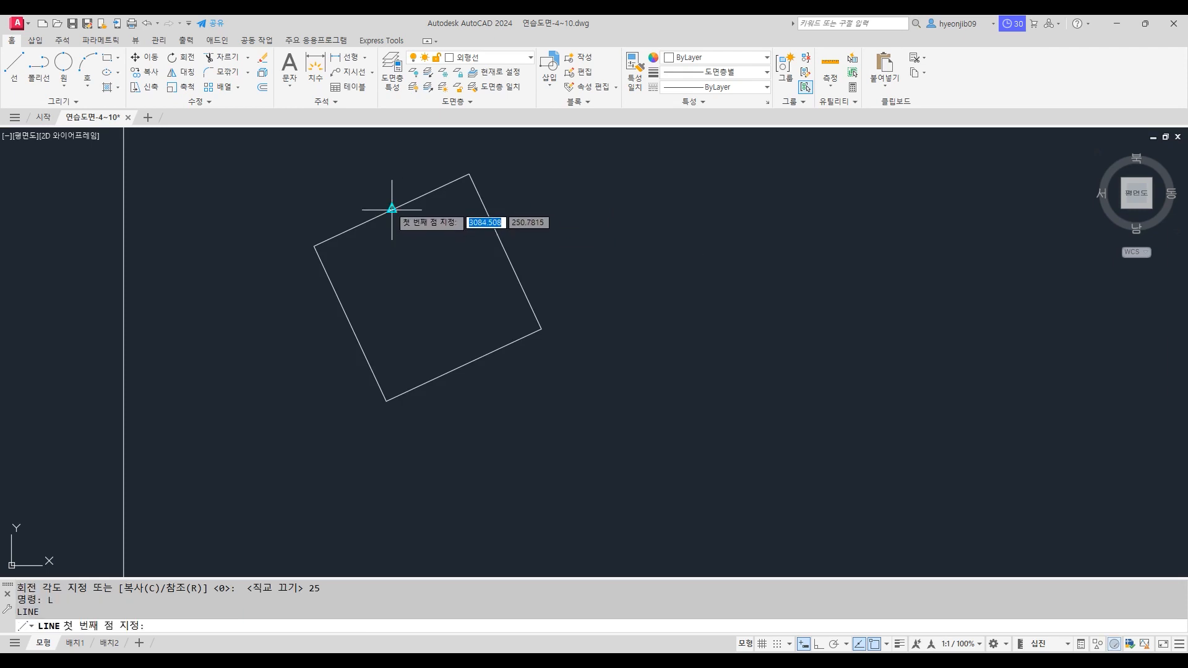
{"action": "left_click", "coordinate": [392, 209]}
{"action": "left_click", "coordinate": [463, 366]}
{"action": "key", "text": "Return"}
{"action": "key", "text": "Return"}
{"action": "left_click", "coordinate": [350, 323]}
{"action": "left_click", "coordinate": [505, 251]}
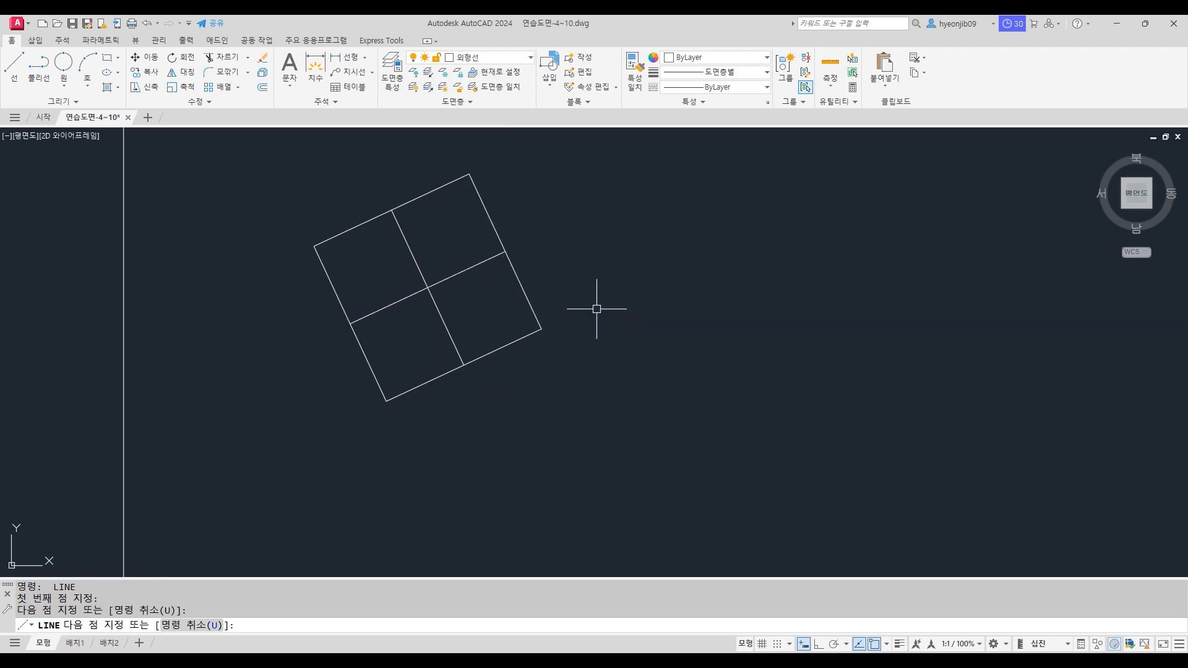
{"action": "key", "text": "Return"}
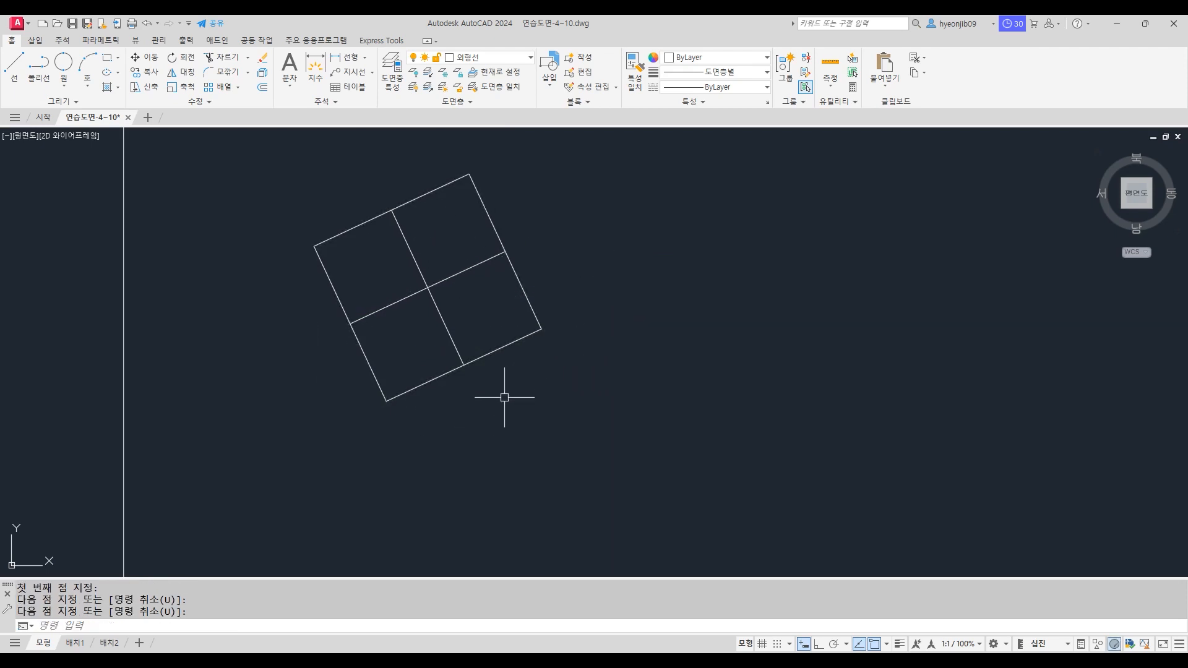
Step: Draw a closed inner square with lines joining the midpoints of the rotated square's four sides
{"action": "type", "text": "L"}
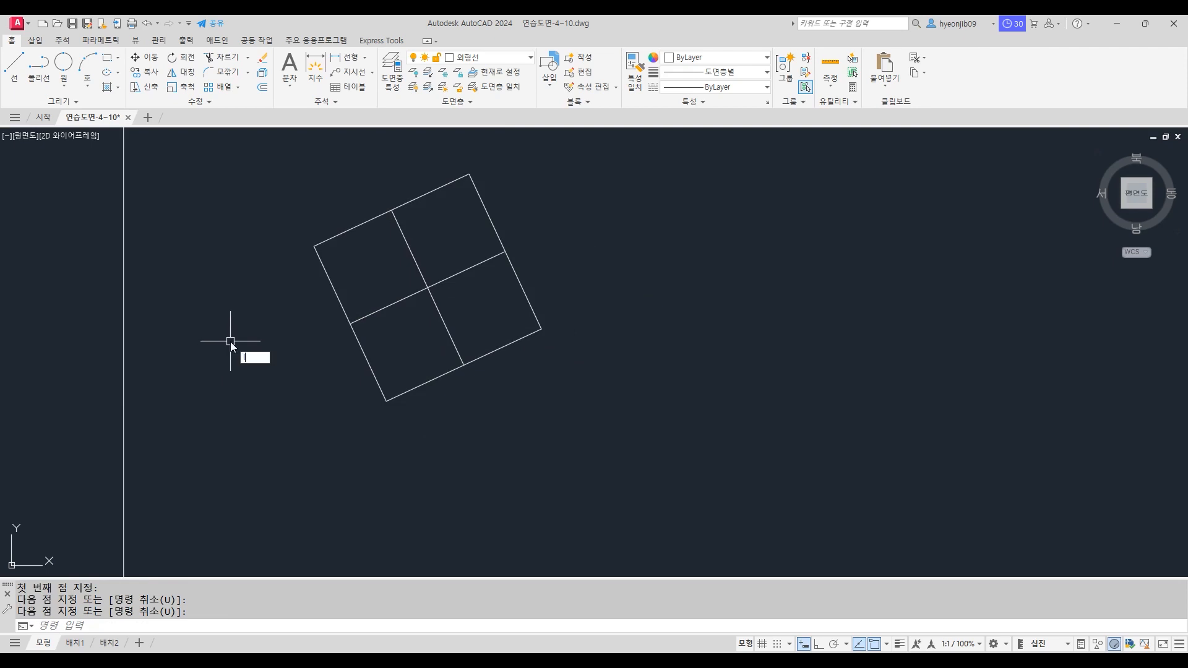
{"action": "key", "text": "Return"}
{"action": "left_click", "coordinate": [392, 210]}
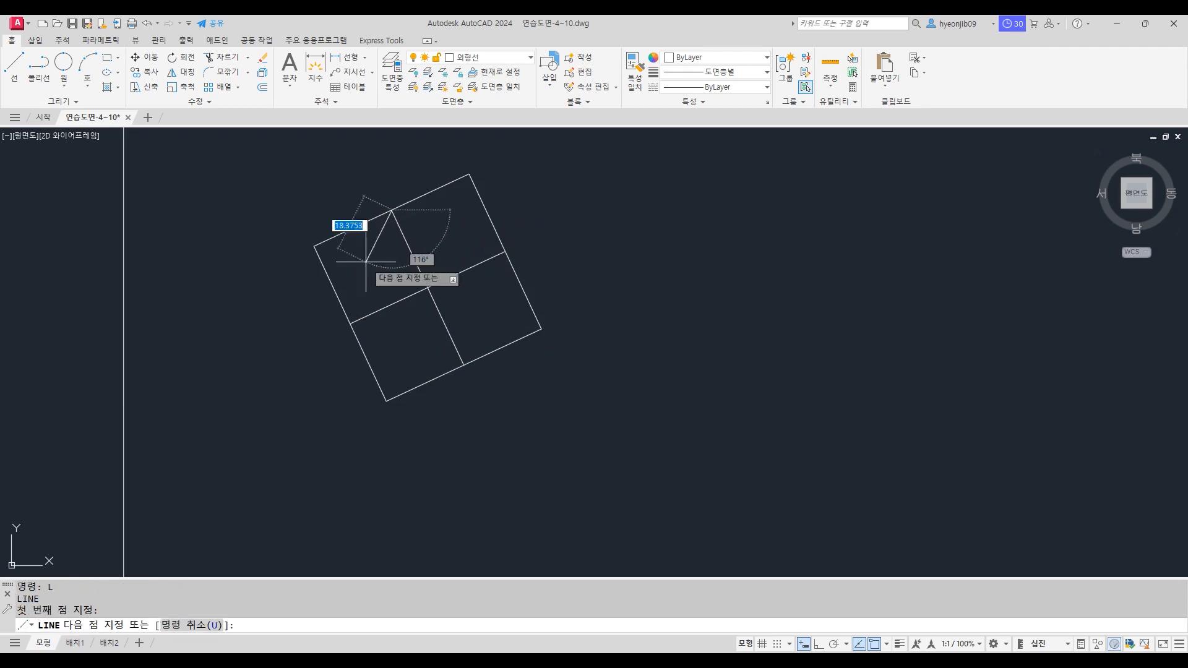
{"action": "left_click", "coordinate": [351, 323]}
{"action": "left_click", "coordinate": [463, 365]}
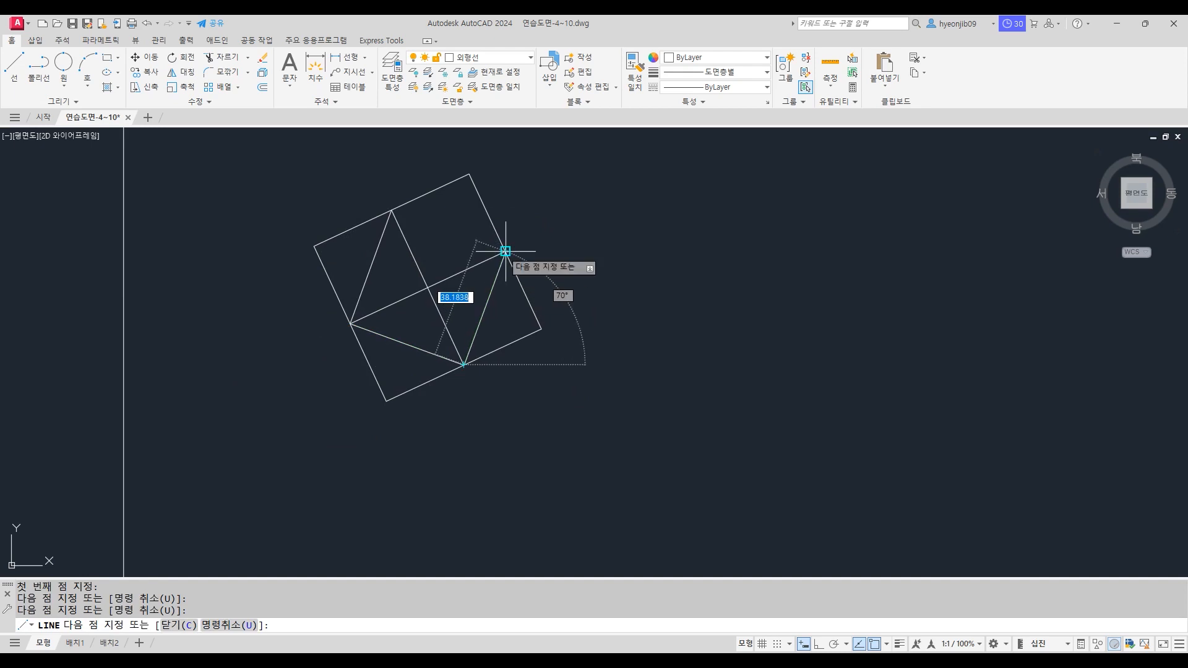
{"action": "left_click", "coordinate": [505, 251]}
{"action": "left_click", "coordinate": [391, 211]}
{"action": "key", "text": "Return"}
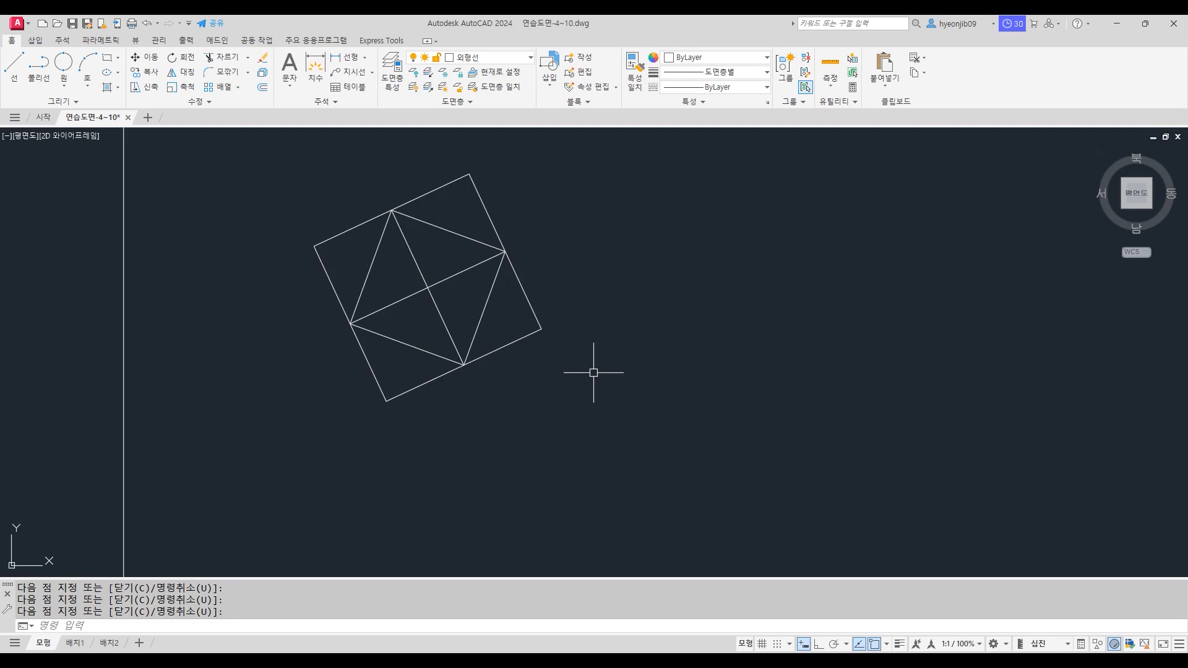
Step: Explode the rotated outer square and offset its lower side 34 inward
{"action": "left_click", "coordinate": [521, 340]}
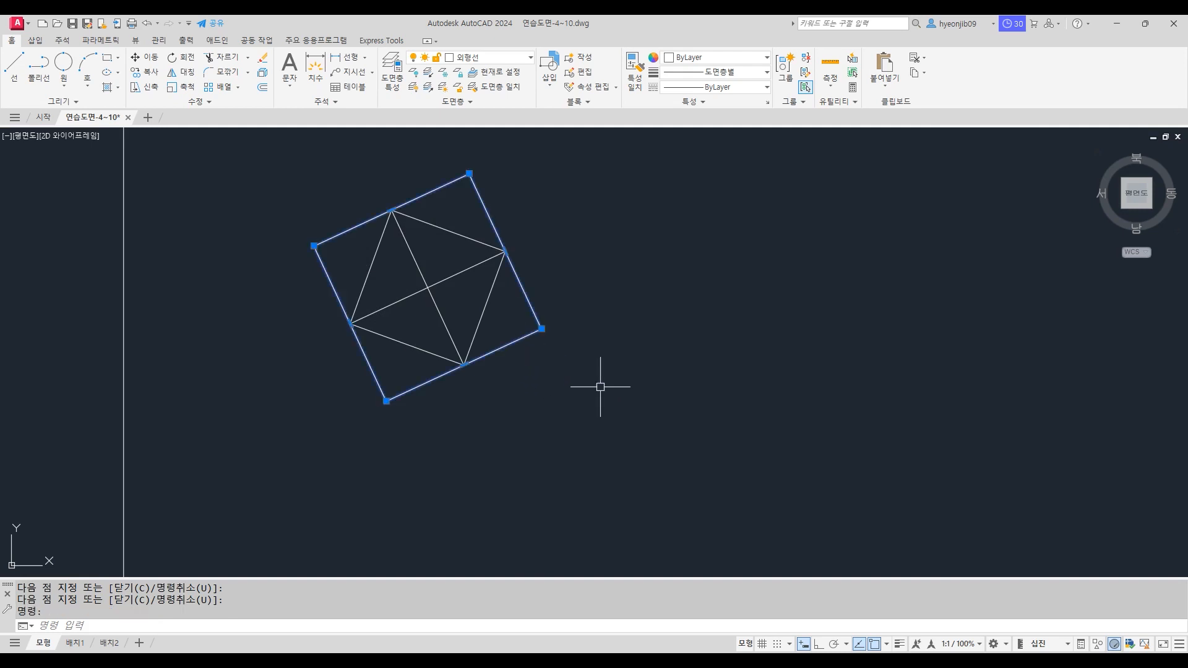
{"action": "left_click", "coordinate": [263, 73]}
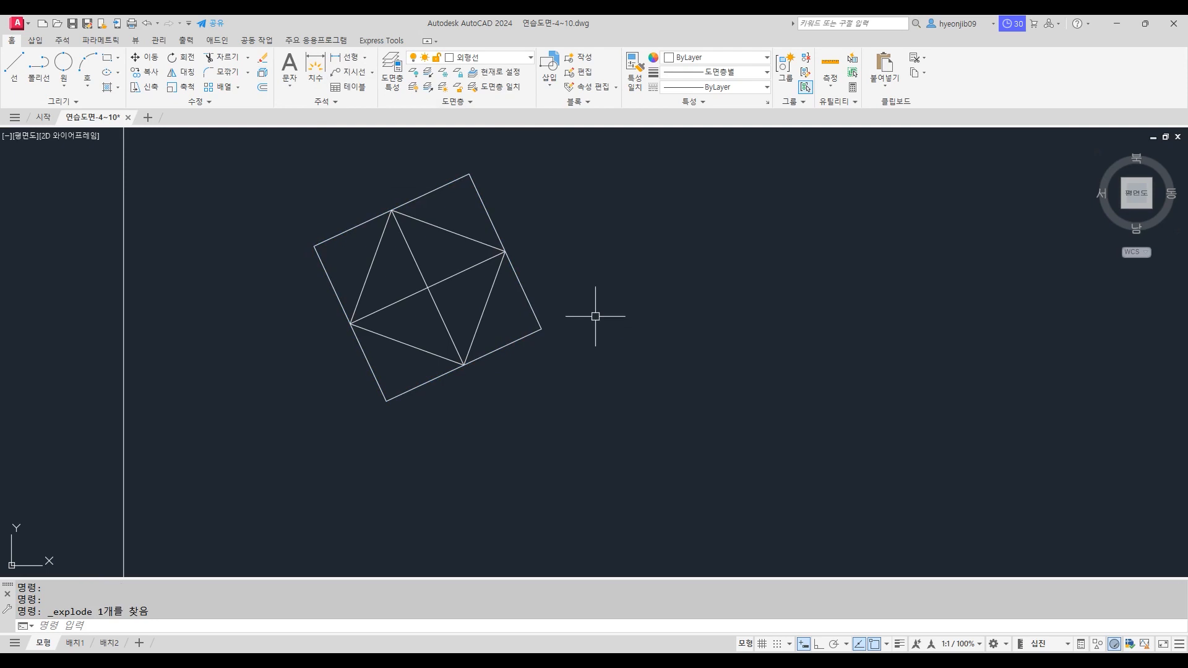
{"action": "scroll", "coordinate": [557, 252], "scroll_direction": "up", "scroll_amount": 2}
{"action": "mouse_move", "coordinate": [557, 244]}
{"action": "middle_mouse_down"}
{"action": "mouse_move", "coordinate": [568, 273]}
{"action": "mouse_move", "coordinate": [589, 281]}
{"action": "middle_mouse_up"}
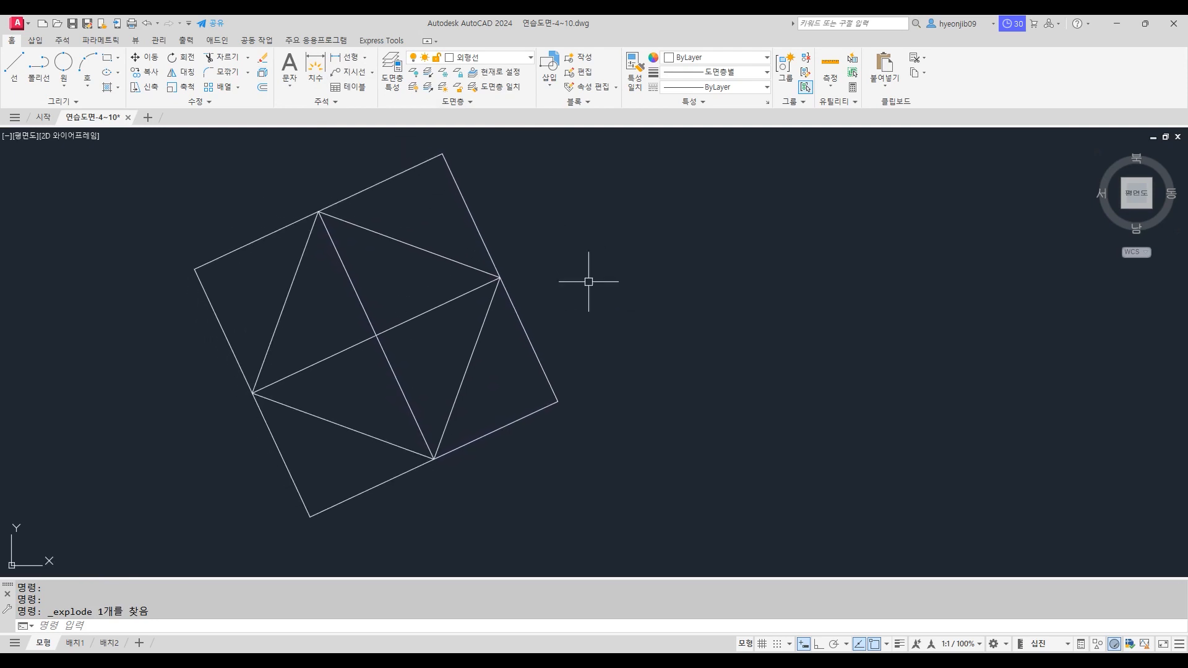
{"action": "type", "text": "O"}
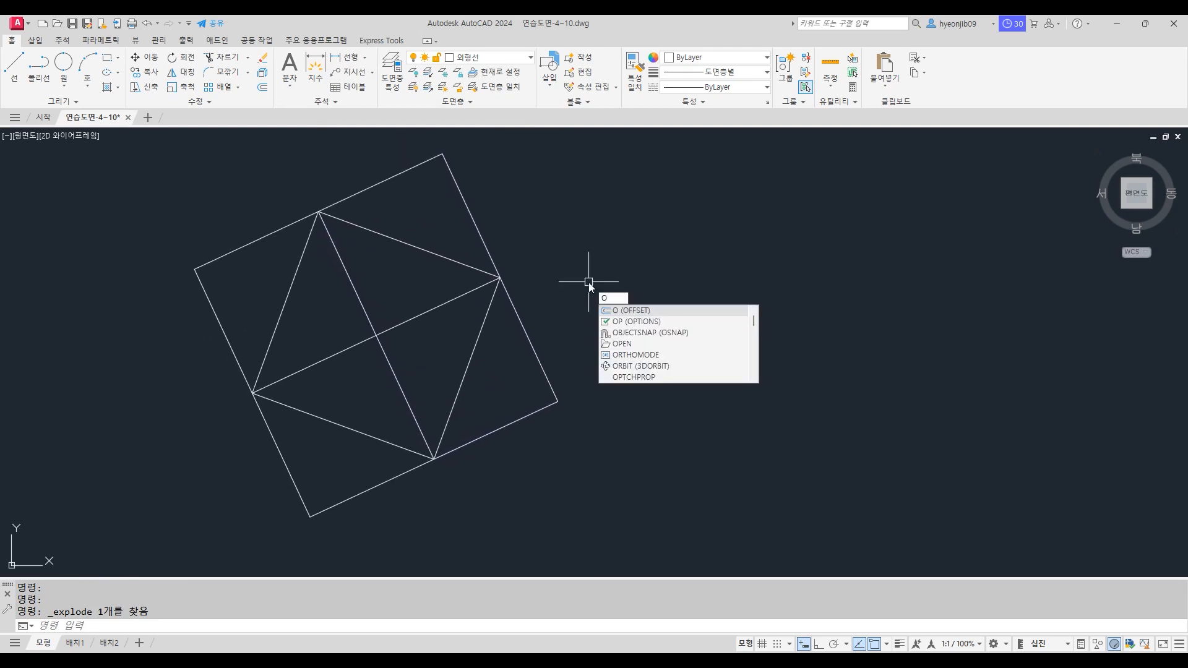
{"action": "key", "text": "Return"}
{"action": "type", "text": "34"}
{"action": "key", "text": "Return"}
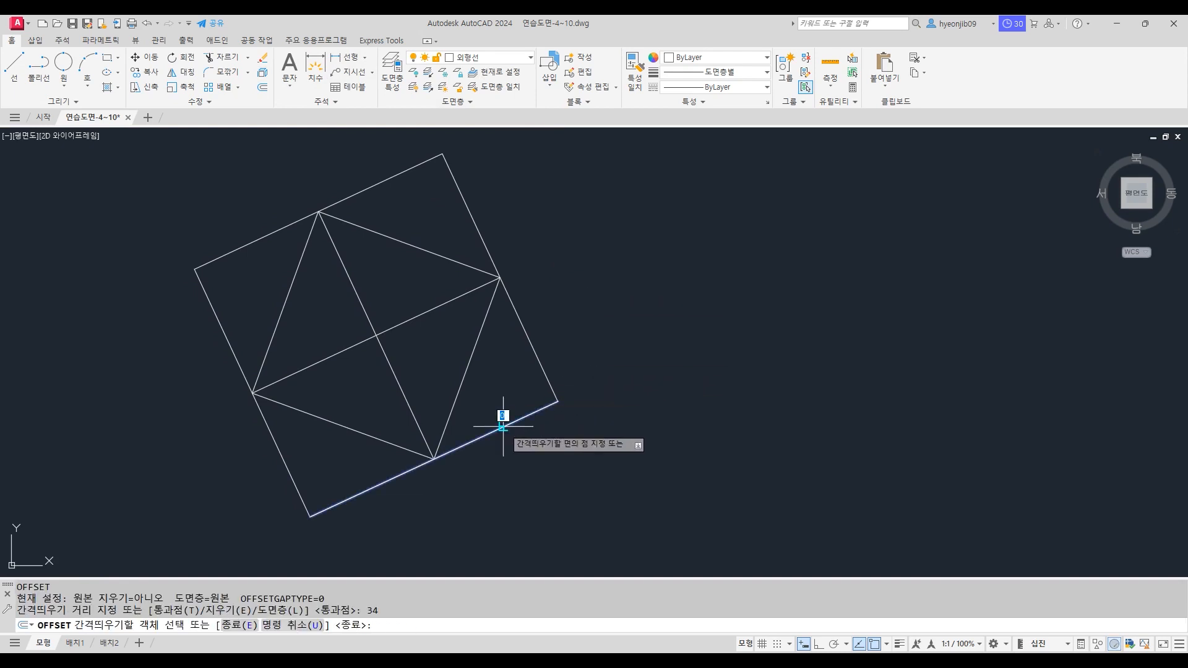
{"action": "left_click", "coordinate": [426, 296]}
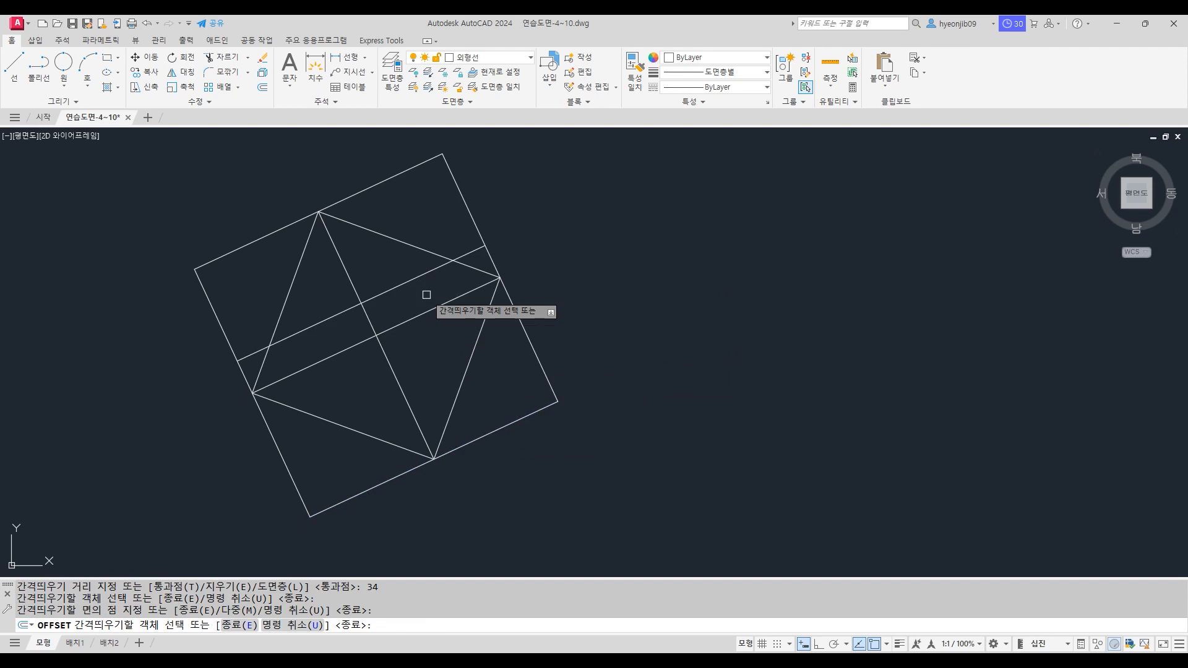
{"action": "key", "text": "Return"}
Step: Offset the new inner line 15 towards the square's upper side
{"action": "key", "text": "Return"}
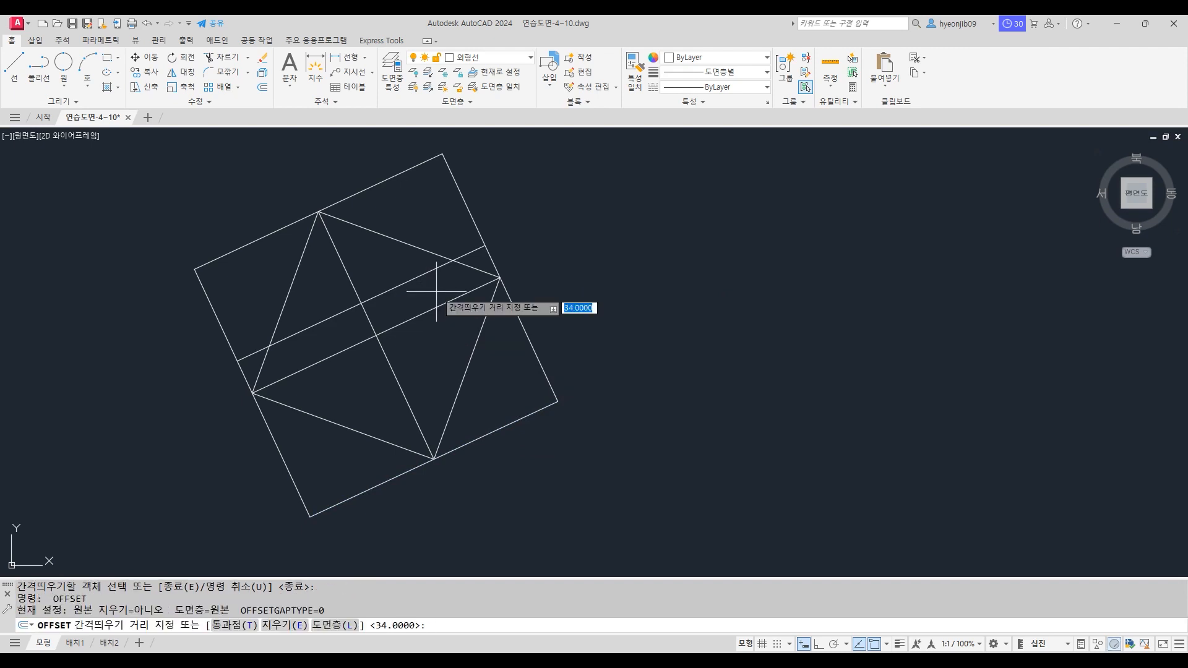
{"action": "key", "text": "Return"}
{"action": "left_click", "coordinate": [421, 274]}
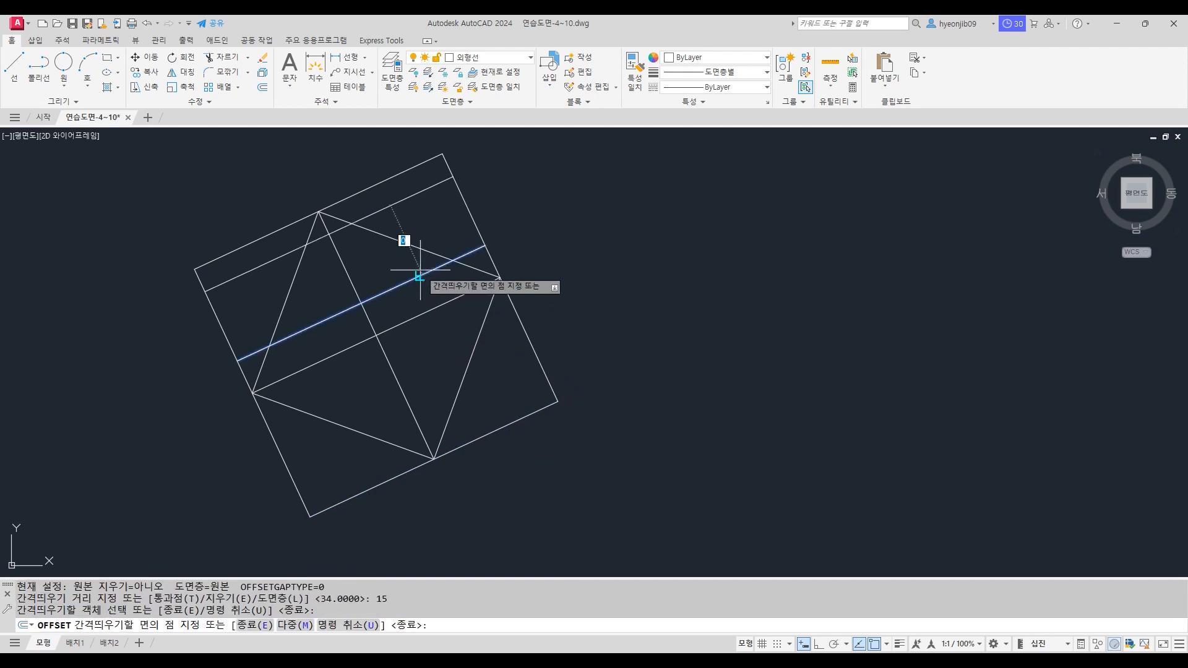
{"action": "left_click", "coordinate": [425, 223]}
{"action": "key", "text": "Return"}
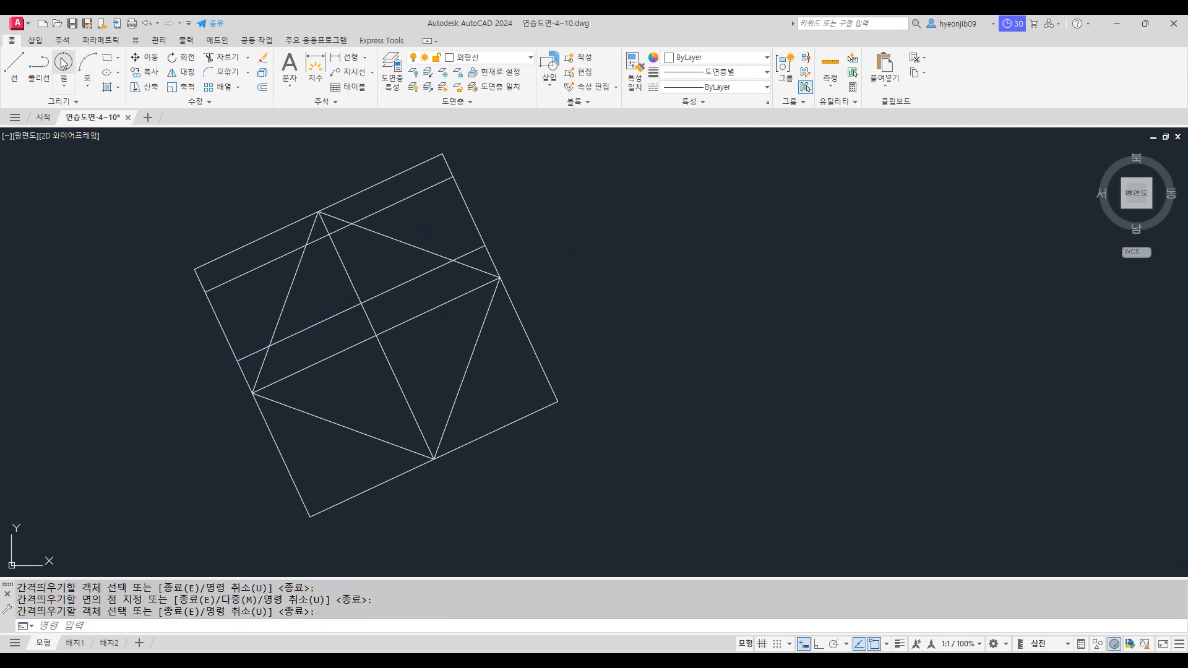
Step: Draw a two-point circle between the right endpoints of the two offset lines on the square's right side
{"action": "left_click", "coordinate": [64, 87]}
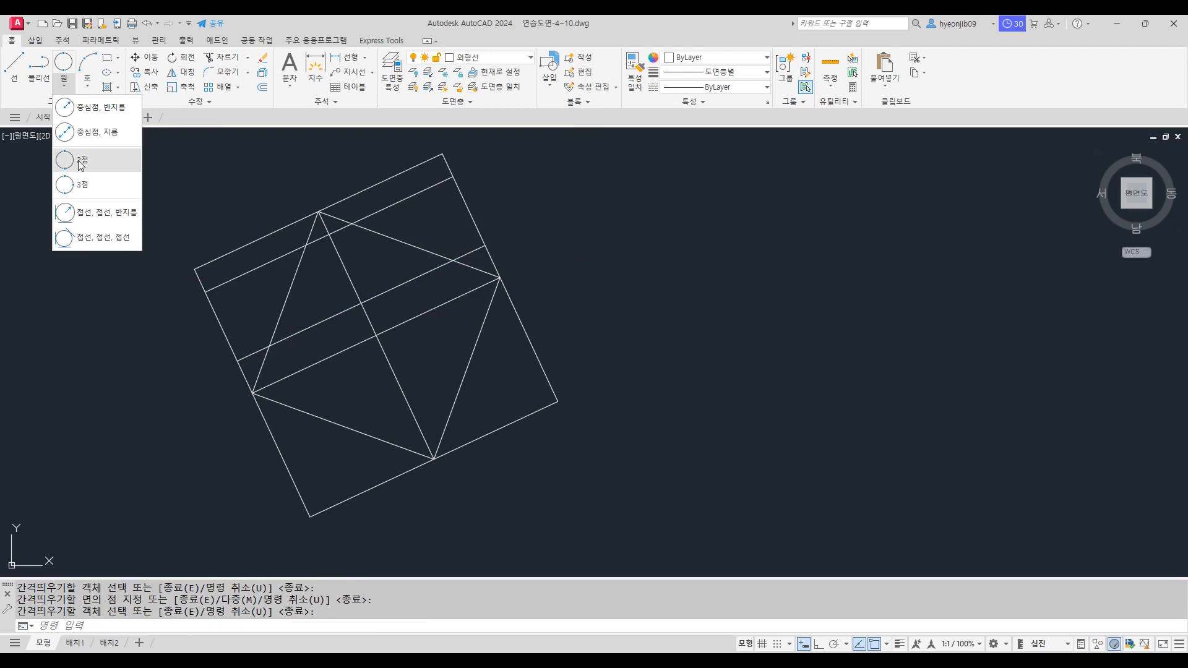
{"action": "left_click", "coordinate": [79, 162]}
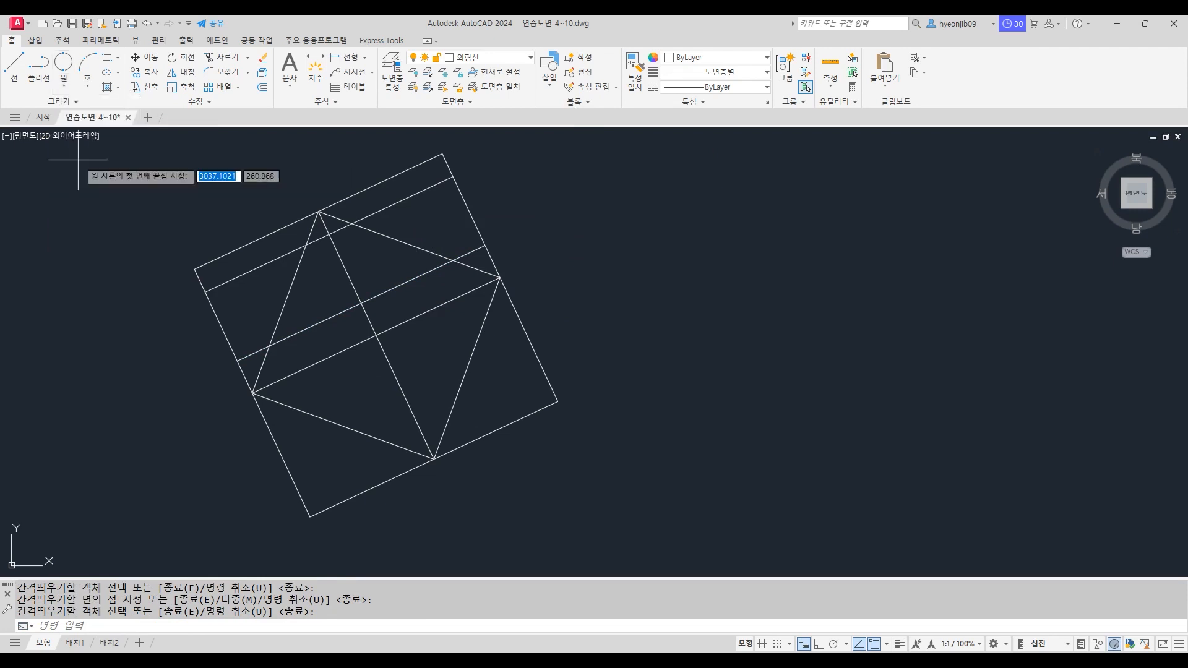
{"action": "left_click", "coordinate": [453, 177]}
{"action": "left_click", "coordinate": [486, 245]}
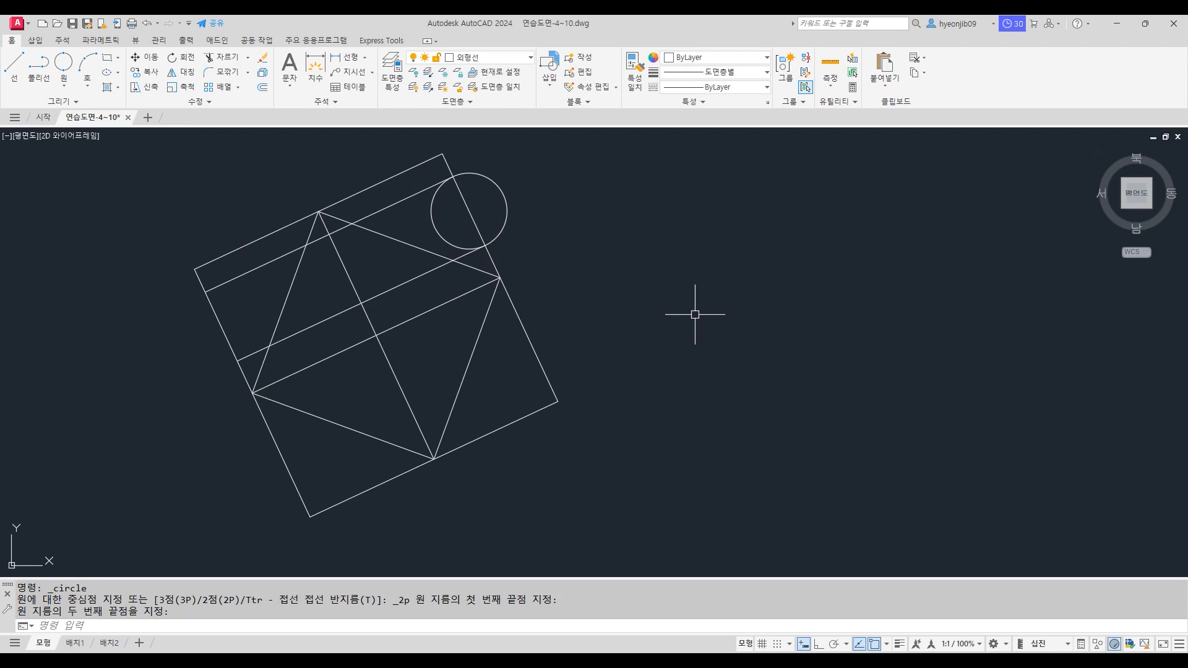
Step: Erase the two offset construction lines that located the circle on the rotated square's right side
{"action": "left_click", "coordinate": [394, 207]}
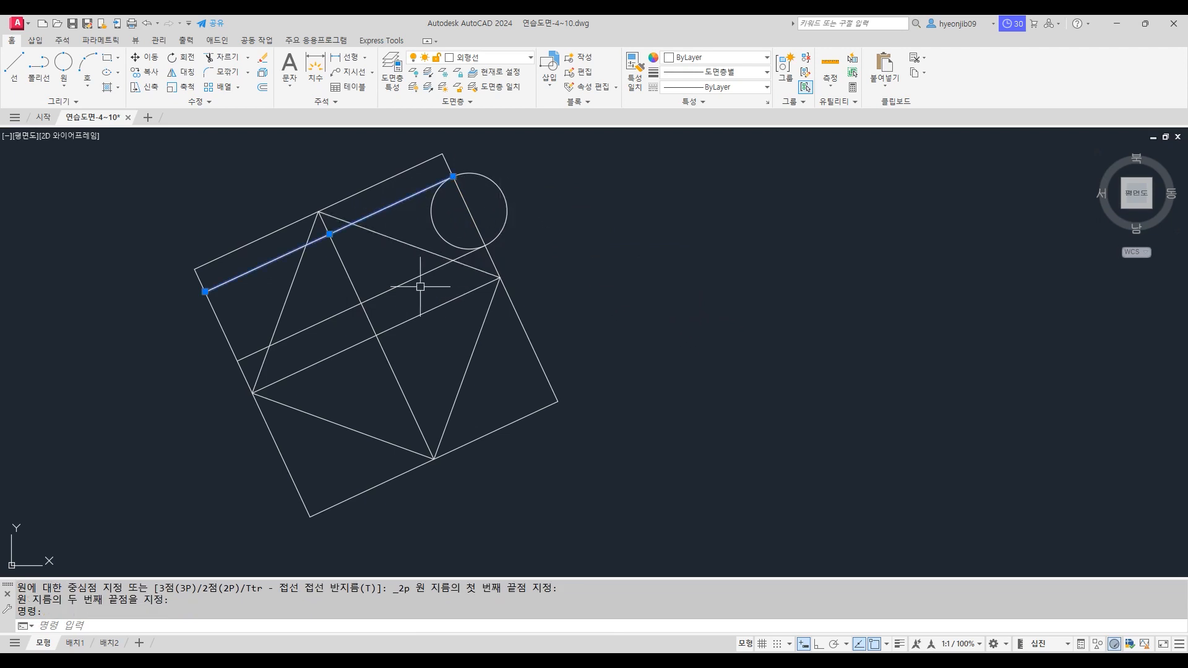
{"action": "left_click", "coordinate": [413, 279]}
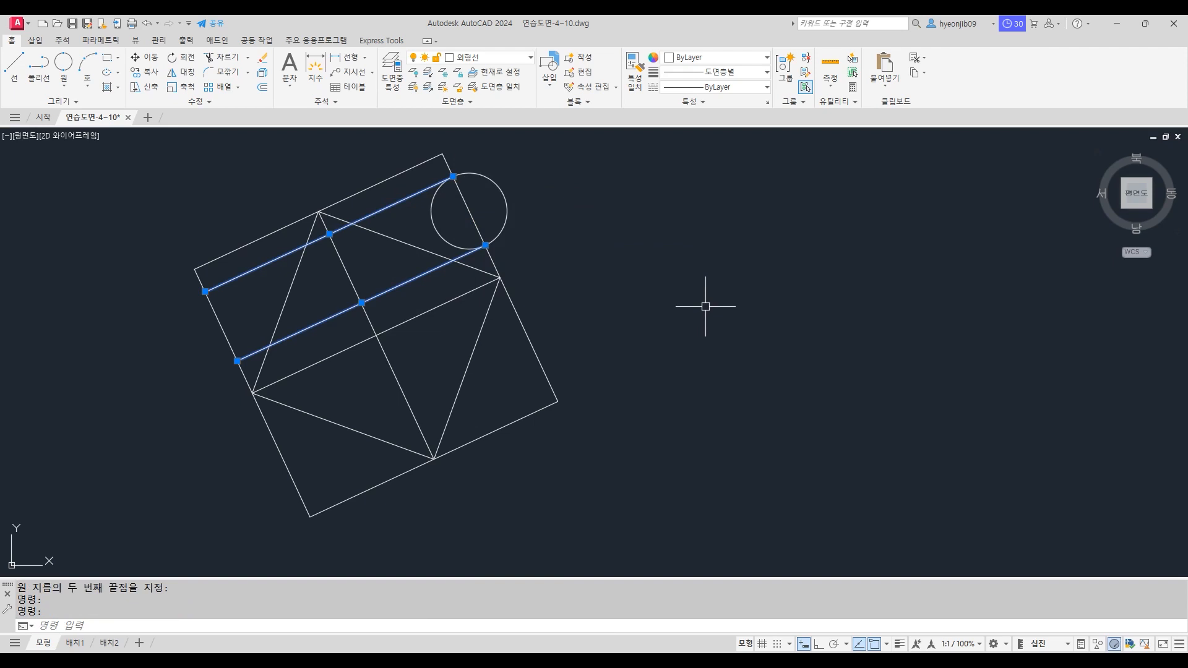
{"action": "left_click", "coordinate": [264, 60]}
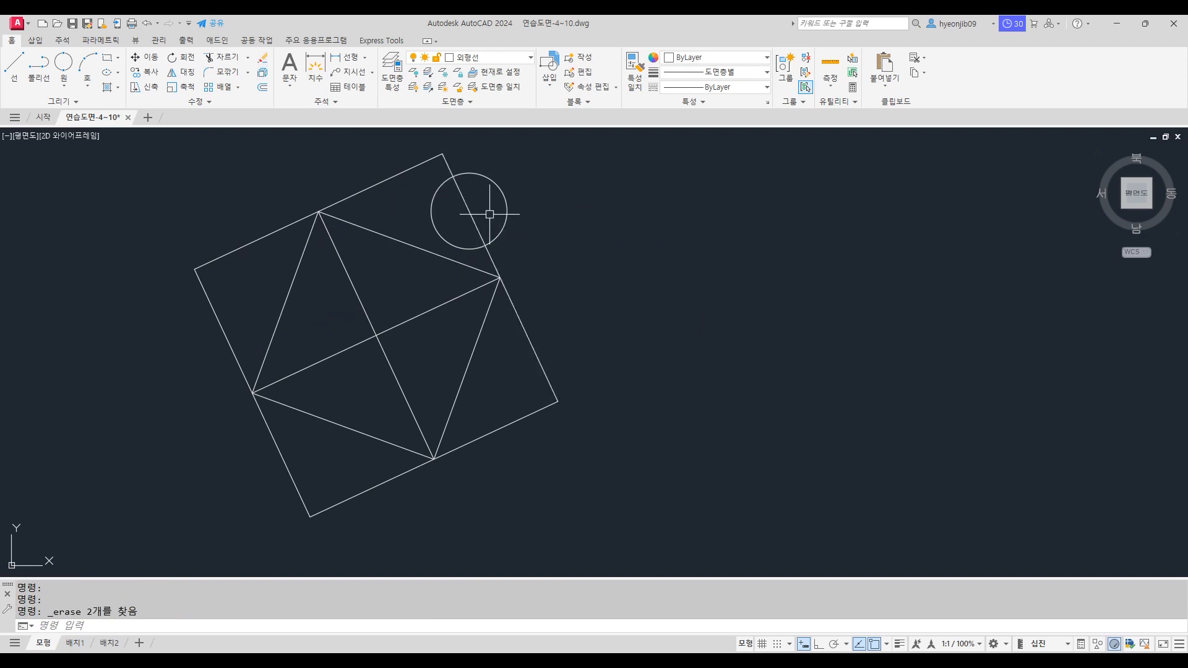
Step: Trim the outer half of the circle and the square's side inside it, leaving a semicircular notch
{"action": "key", "text": "Return"}
{"action": "left_click", "coordinate": [496, 185]}
{"action": "left_click", "coordinate": [469, 204]}
{"action": "key", "text": "Return"}
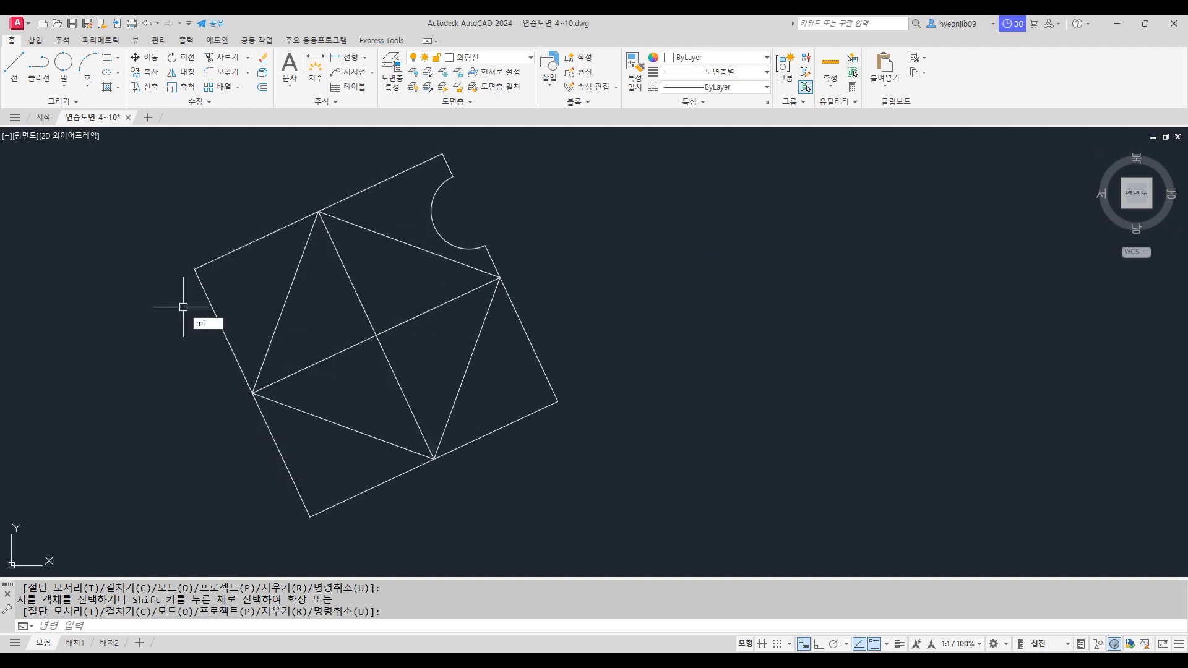
Step: Mirror the notch arc about the line joining the midpoints of the rotated square's upper and lower sides, keeping the original
{"action": "key", "text": "Return"}
{"action": "left_click", "coordinate": [445, 239]}
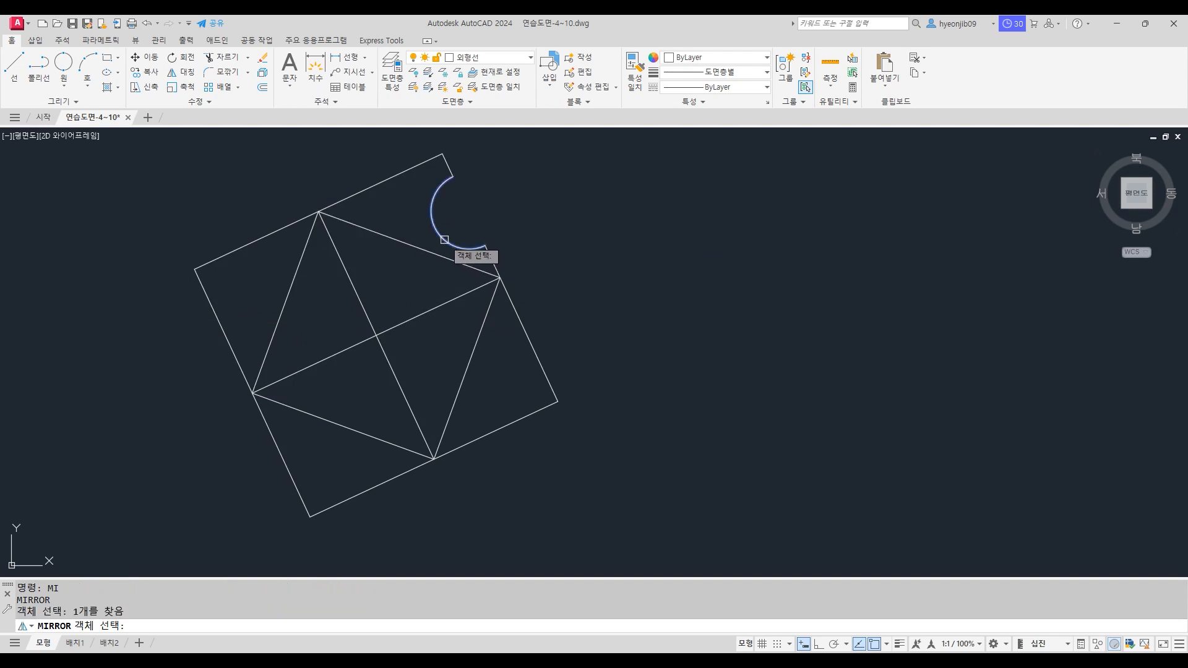
{"action": "key", "text": "Return"}
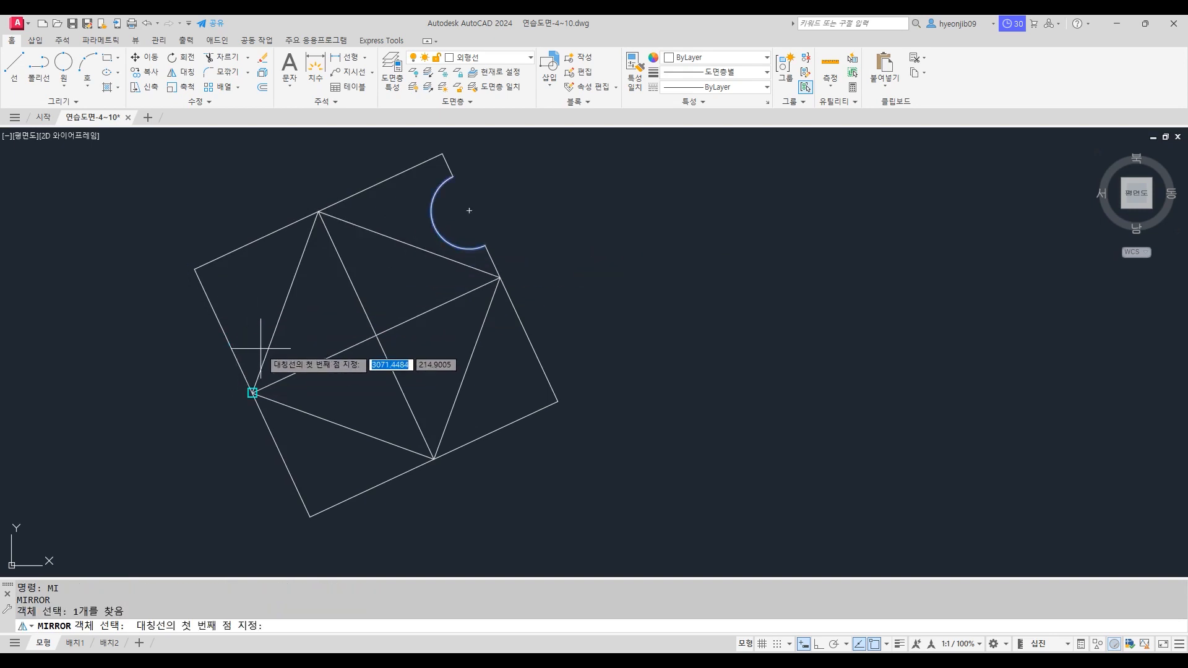
{"action": "left_click", "coordinate": [318, 212]}
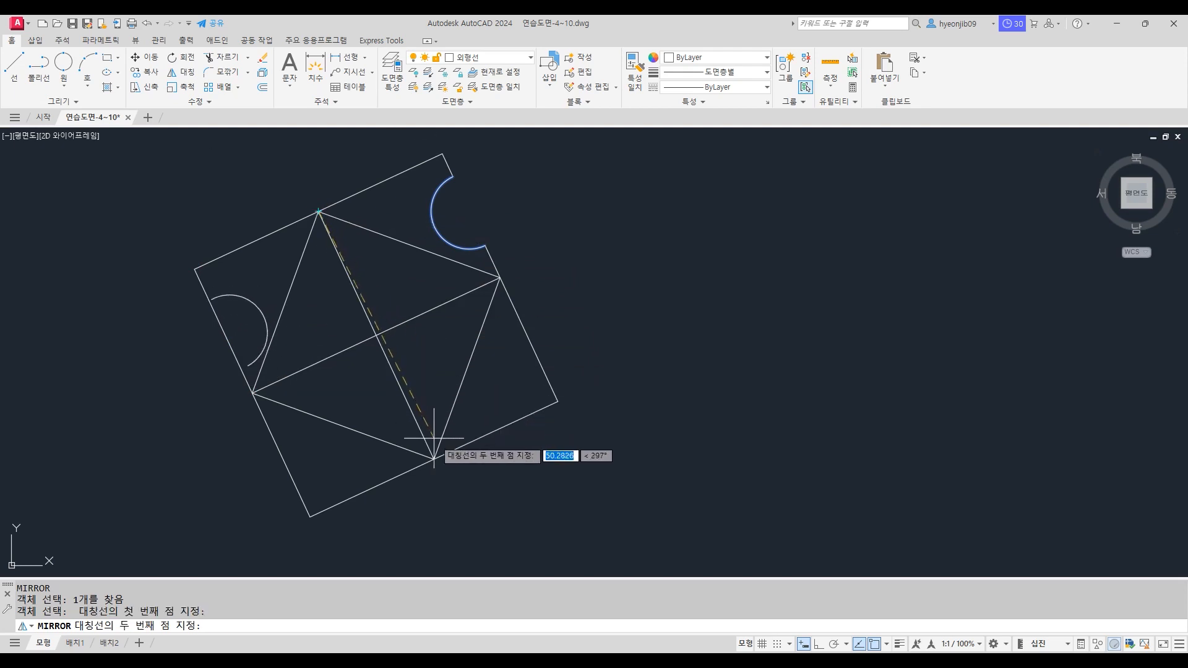
{"action": "left_click", "coordinate": [434, 459]}
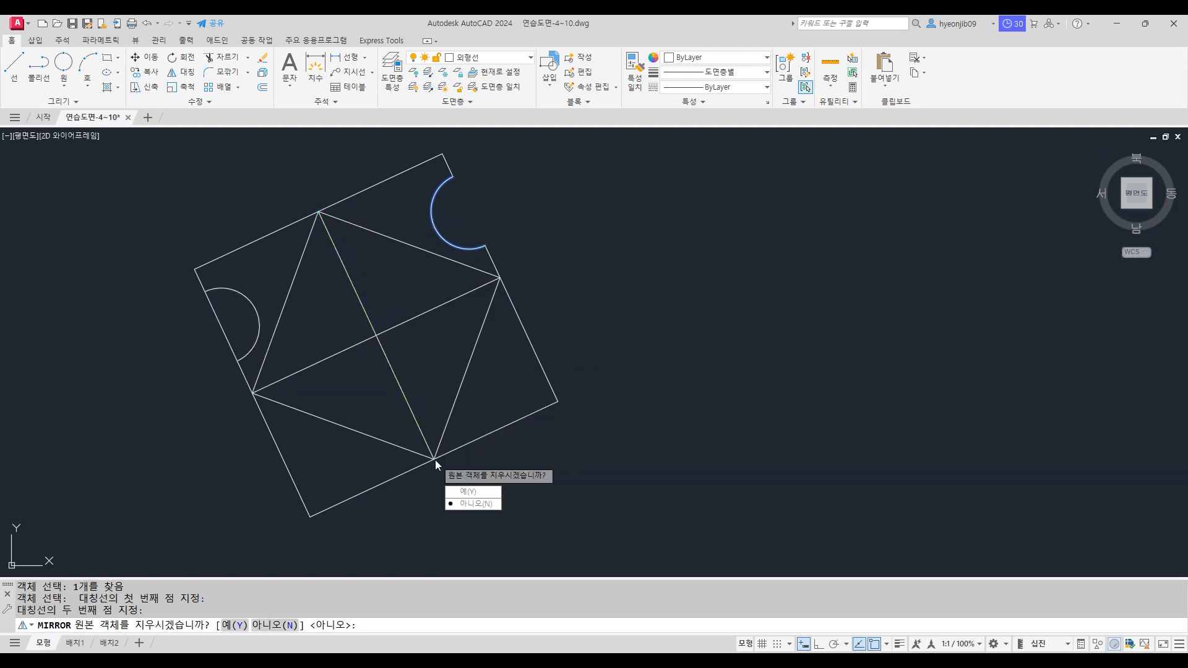
{"action": "left_click", "coordinate": [492, 504]}
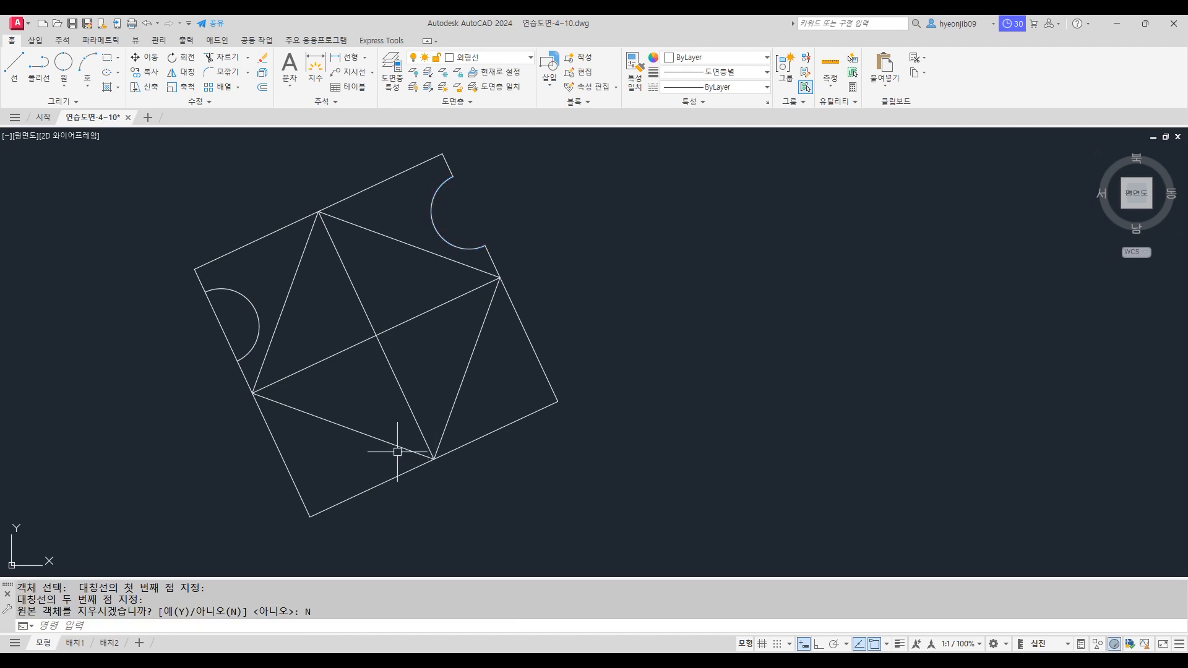
Step: Trim the rotated square's left side between the ends of the mirrored arc
{"action": "type", "text": "tr"}
{"action": "key", "text": "Return"}
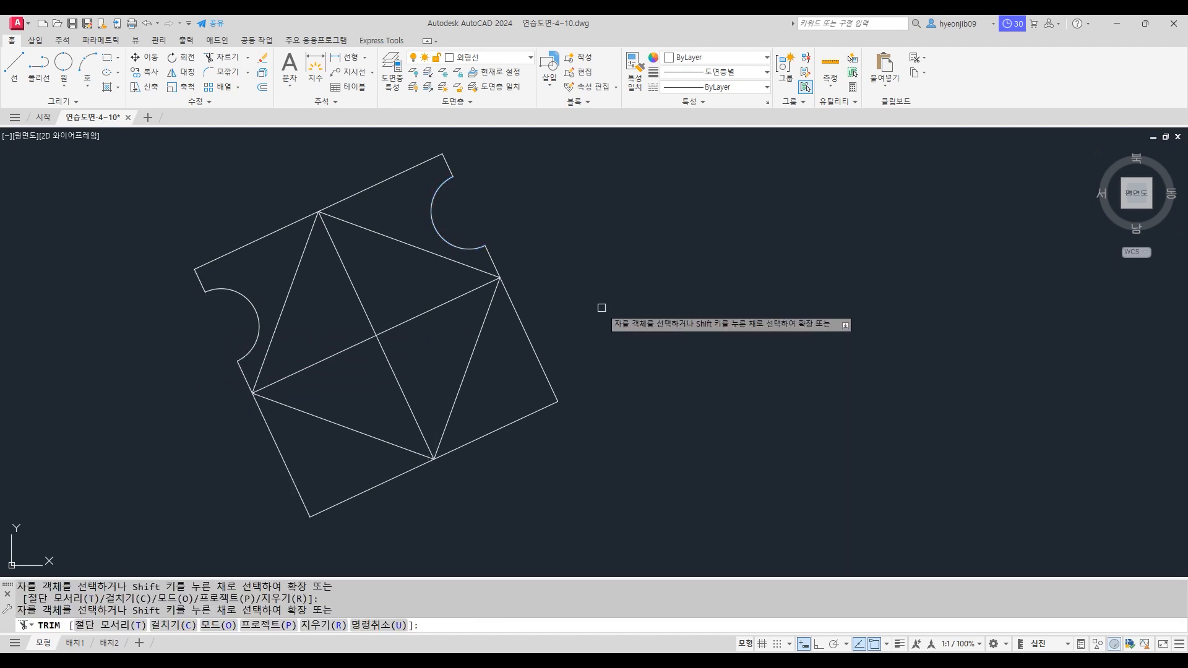
{"action": "key", "text": "Return"}
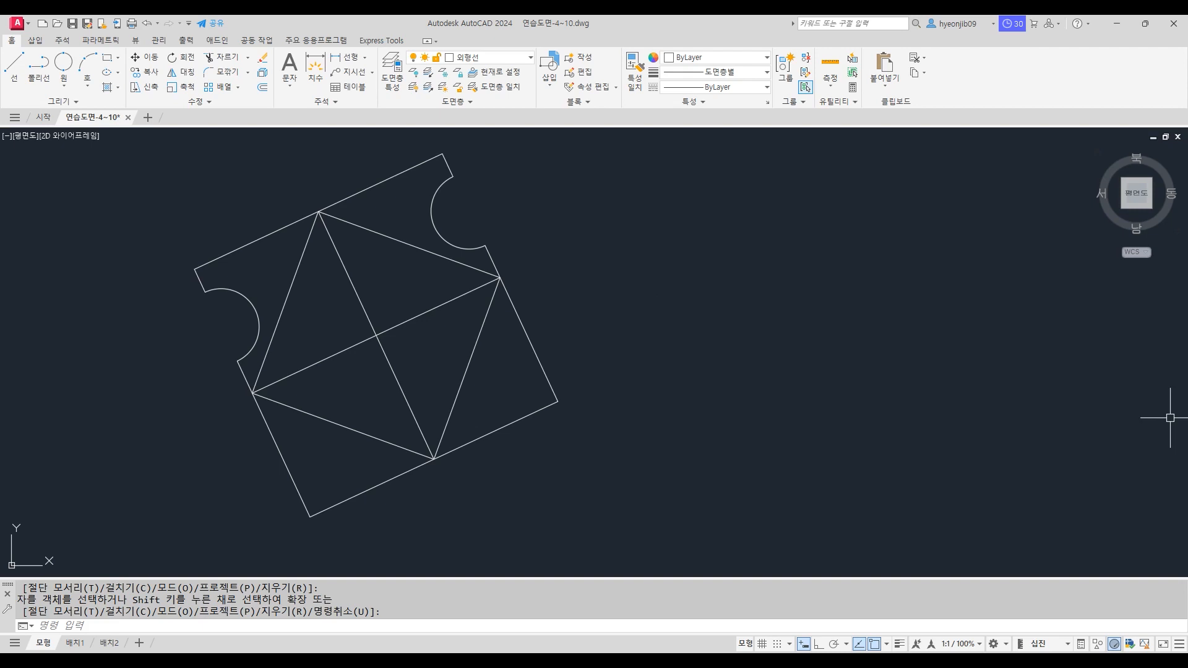
Step: Draw a 70 by 70 square to the right of the finished rotated figure
{"action": "scroll", "coordinate": [535, 321], "scroll_direction": "down", "scroll_amount": 2}
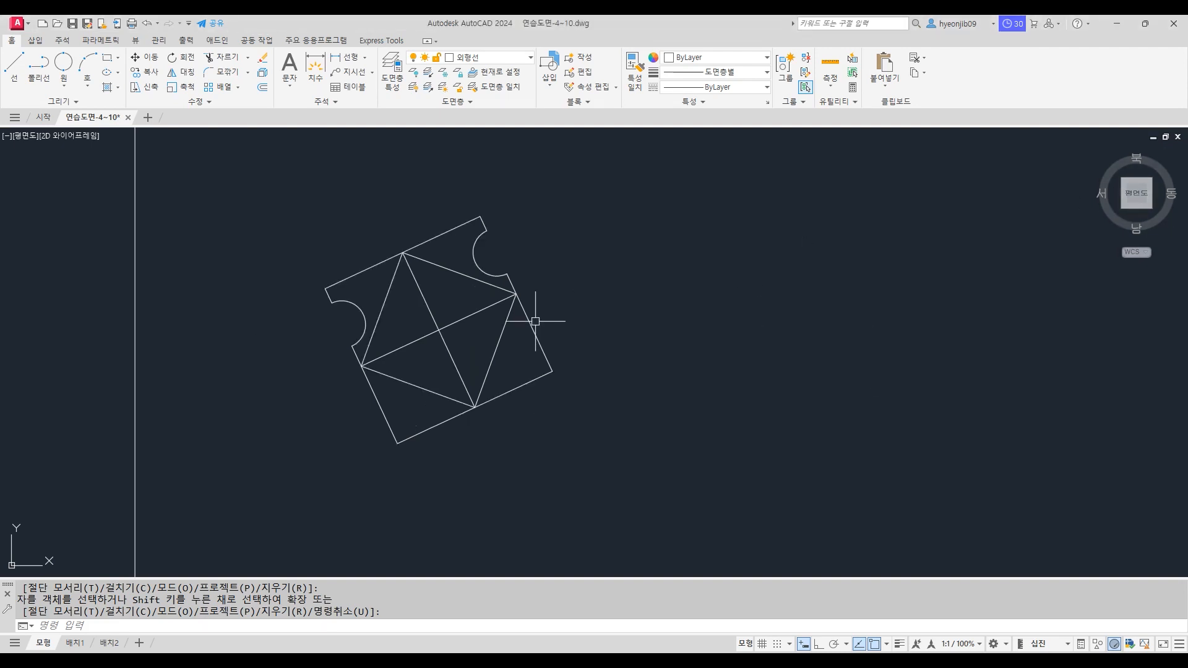
{"action": "scroll", "coordinate": [531, 329], "scroll_direction": "down", "scroll_amount": 2}
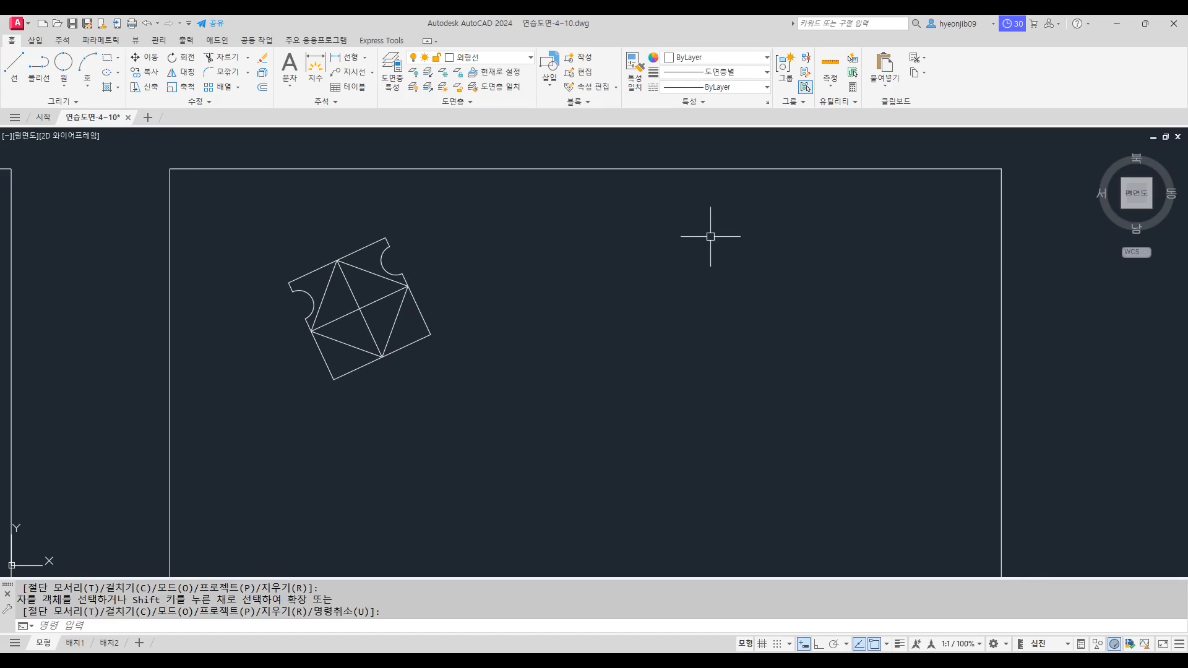
{"action": "scroll", "coordinate": [715, 316], "scroll_direction": "up", "scroll_amount": 2}
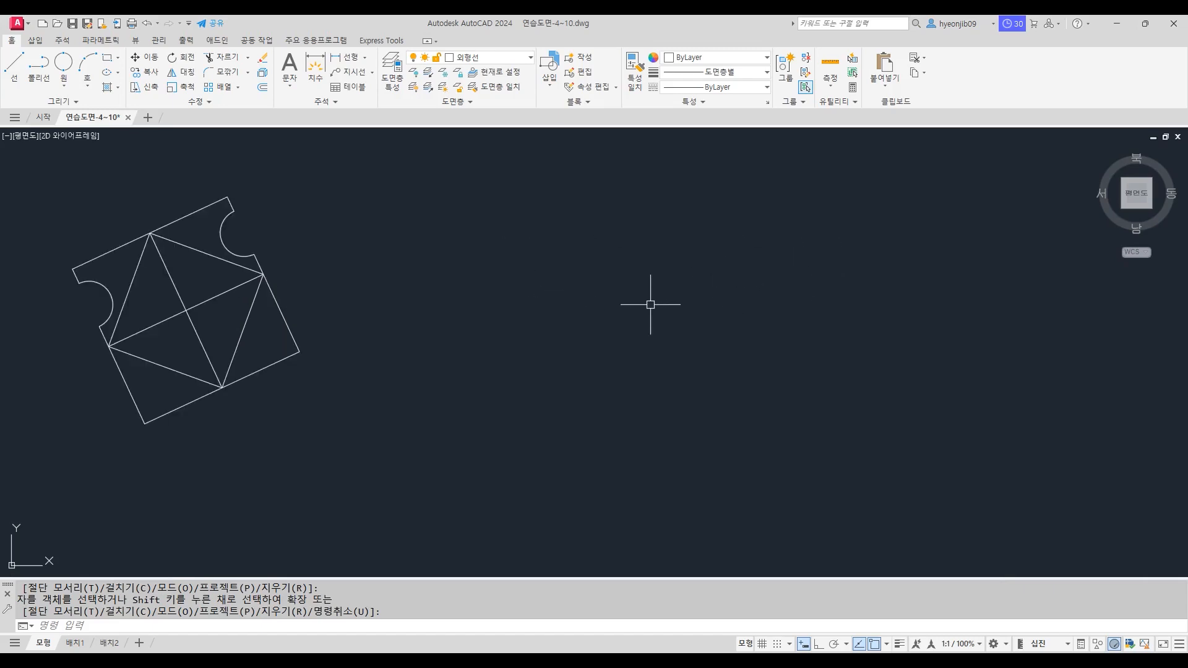
{"action": "scroll", "coordinate": [473, 325], "scroll_direction": "down", "scroll_amount": 2}
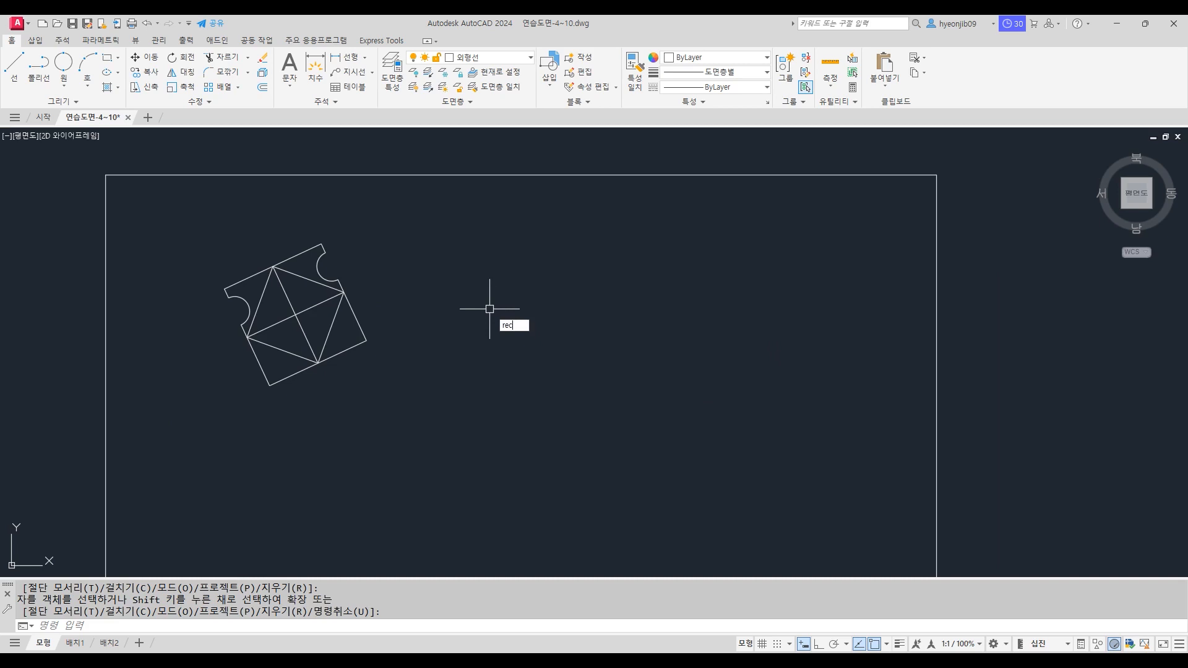
{"action": "key", "text": "Return"}
{"action": "left_click", "coordinate": [511, 380]}
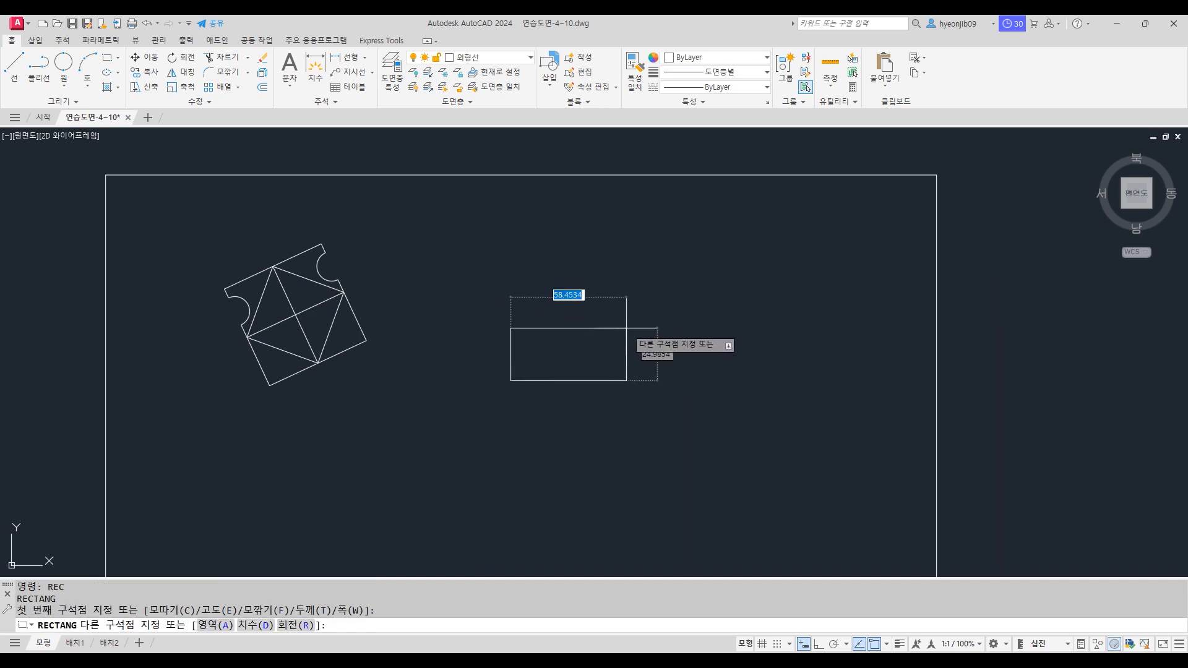
{"action": "type", "text": "70,70"}
{"action": "key", "text": "Return"}
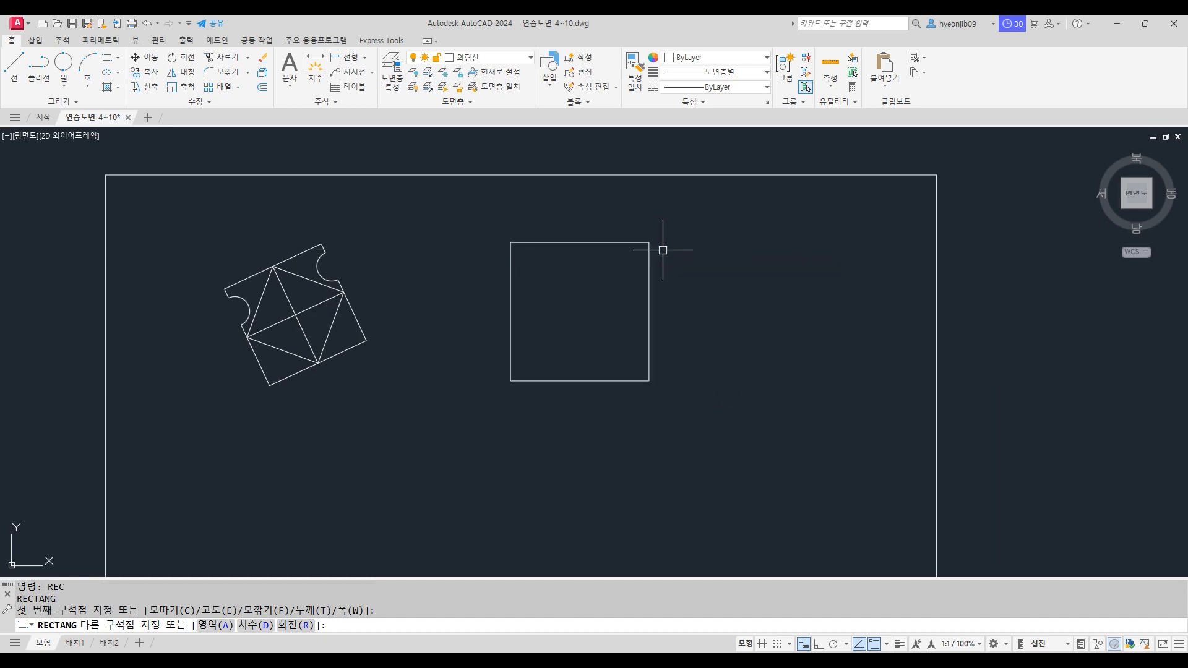
Step: Draw horizontal and vertical centre lines between the midpoints of the 70-unit square's opposite sides
{"action": "scroll", "coordinate": [694, 320], "scroll_direction": "up", "scroll_amount": 2}
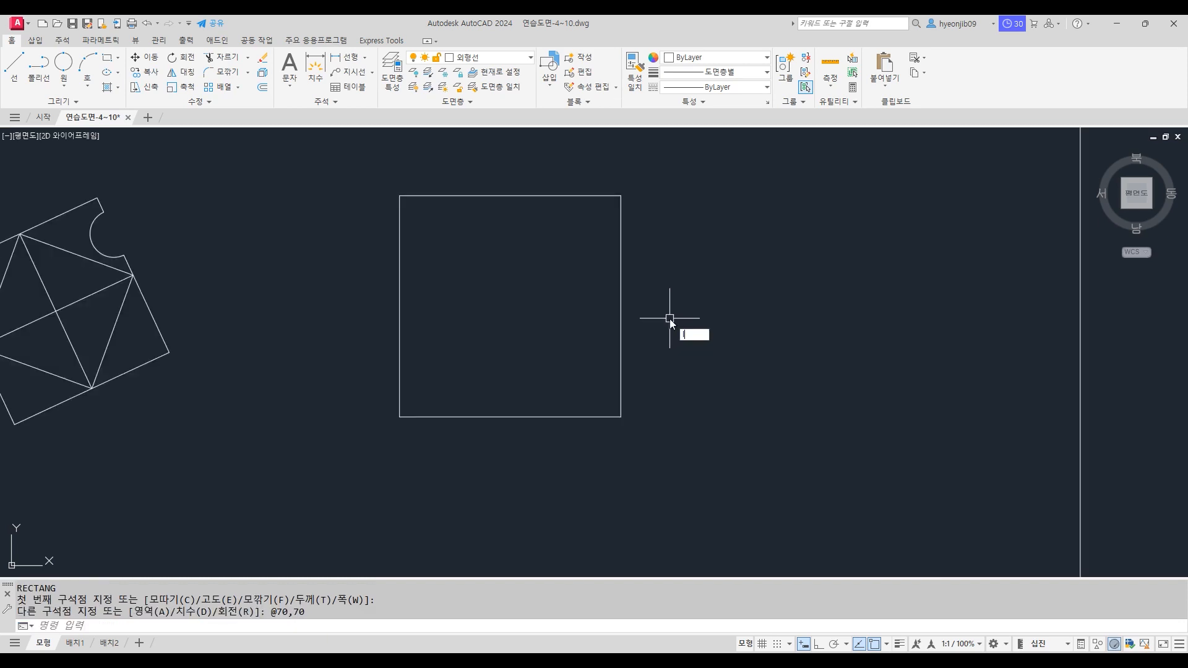
{"action": "type", "text": "l"}
{"action": "key", "text": "Return"}
{"action": "left_click", "coordinate": [399, 306]}
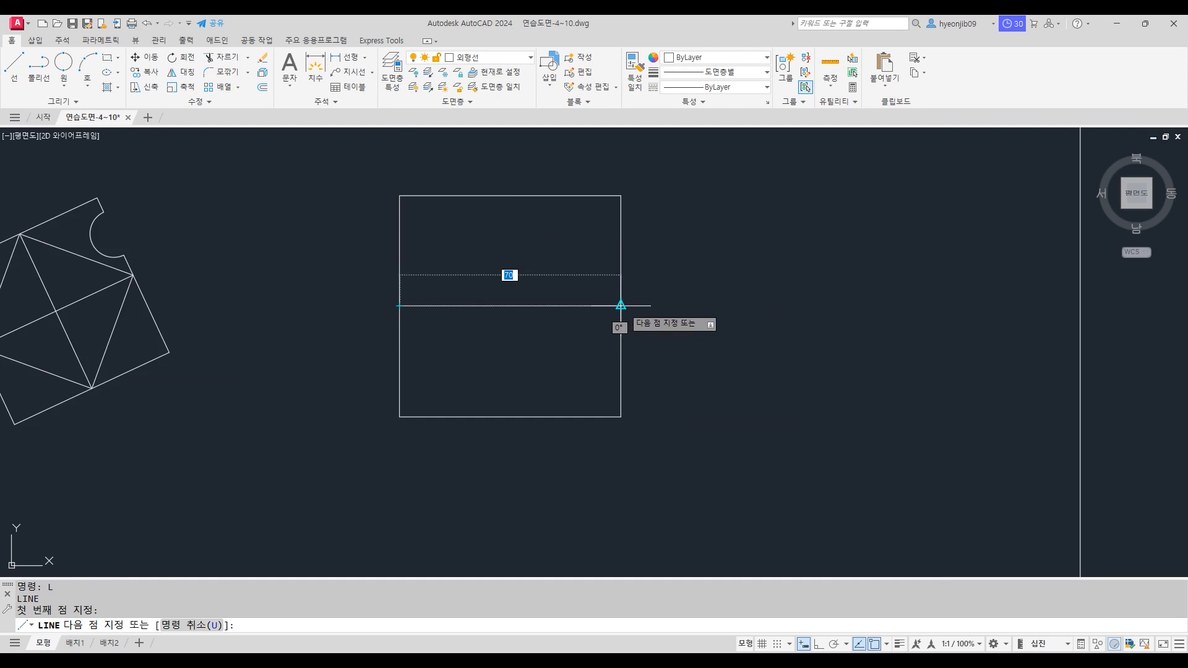
{"action": "left_click", "coordinate": [621, 306]}
{"action": "key", "text": "Return"}
{"action": "key", "text": "Return"}
{"action": "left_click", "coordinate": [510, 195]}
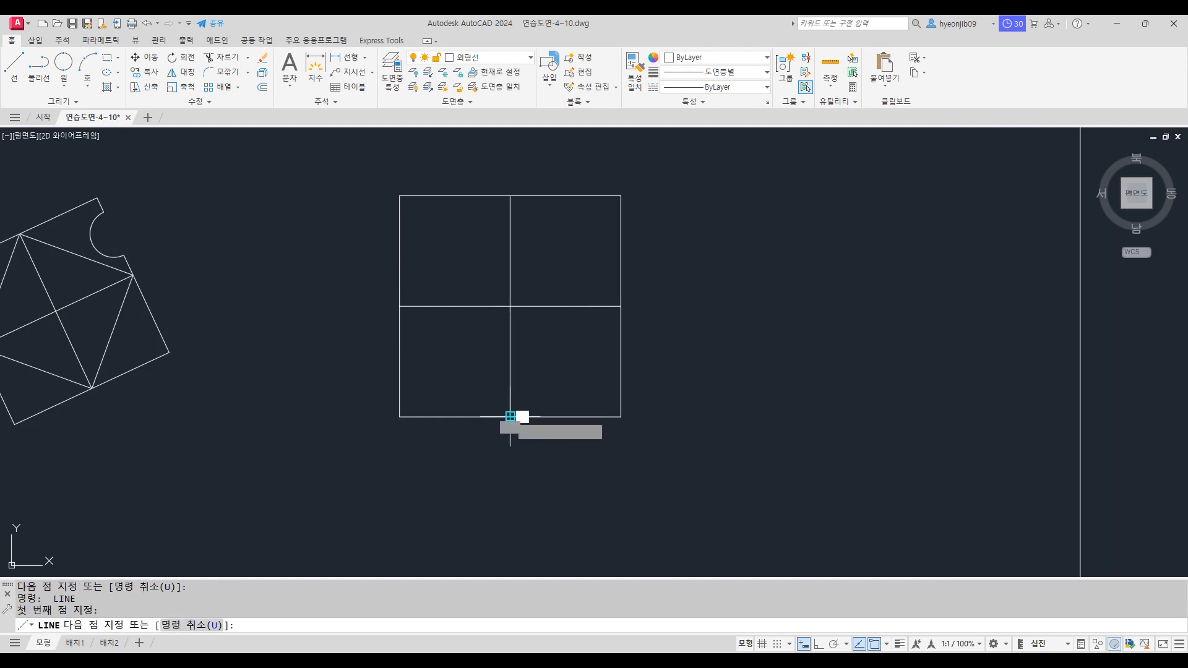
{"action": "left_click", "coordinate": [509, 417]}
{"action": "key", "text": "Return"}
Step: Offset the square inward, its vertical centre line to the left and its horizontal centre line upward, each by 5
{"action": "scroll", "coordinate": [459, 243], "scroll_direction": "up", "scroll_amount": 2}
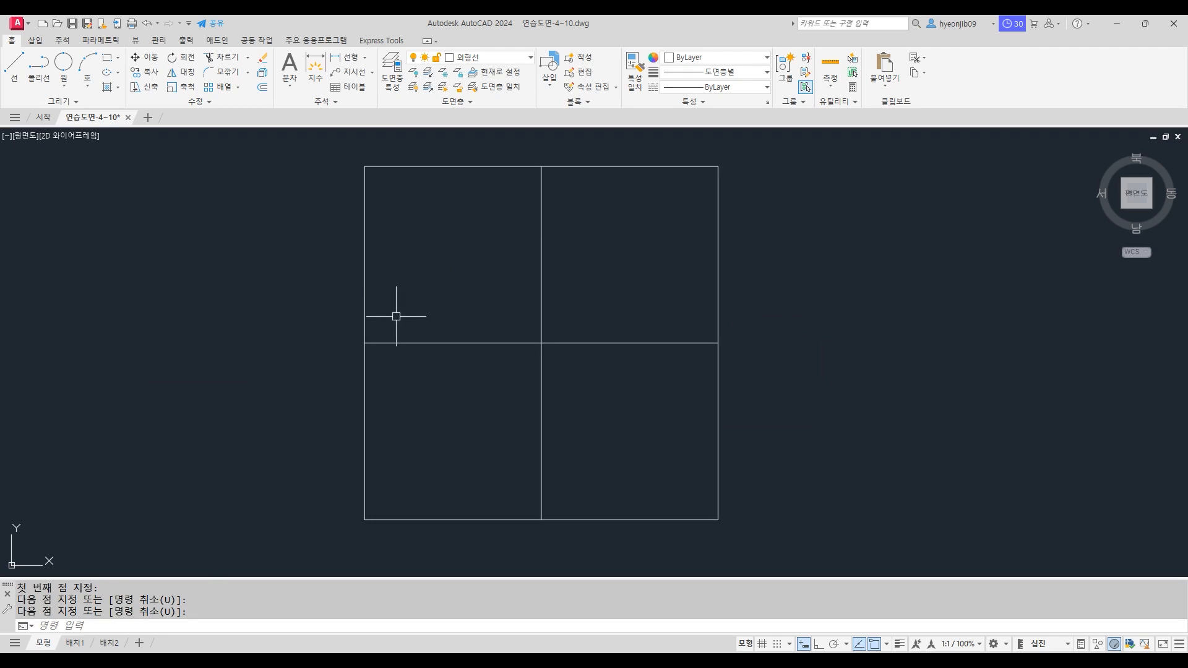
{"action": "type", "text": "o"}
{"action": "key", "text": "Return"}
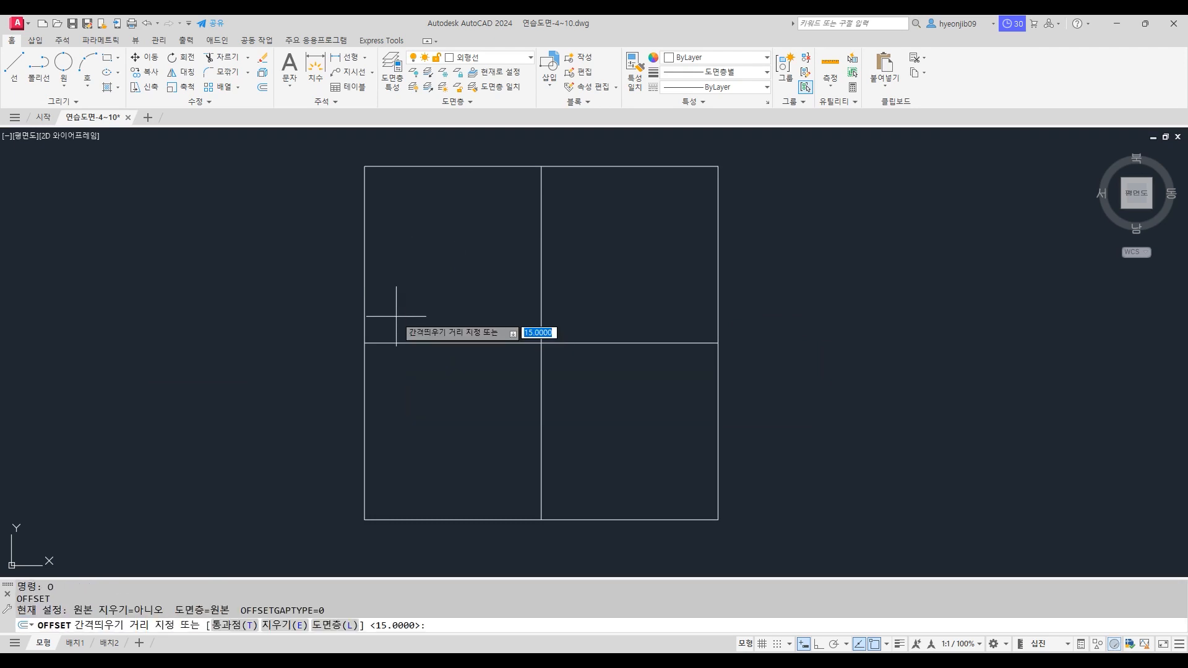
{"action": "key", "text": "Return"}
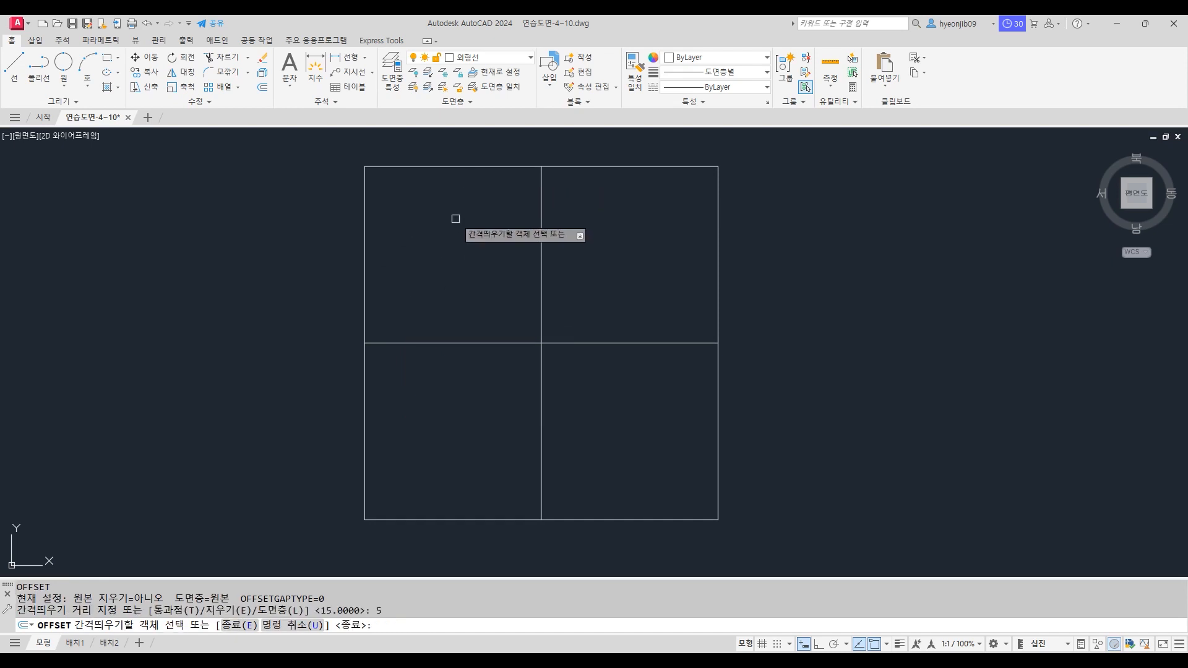
{"action": "left_click", "coordinate": [449, 198]}
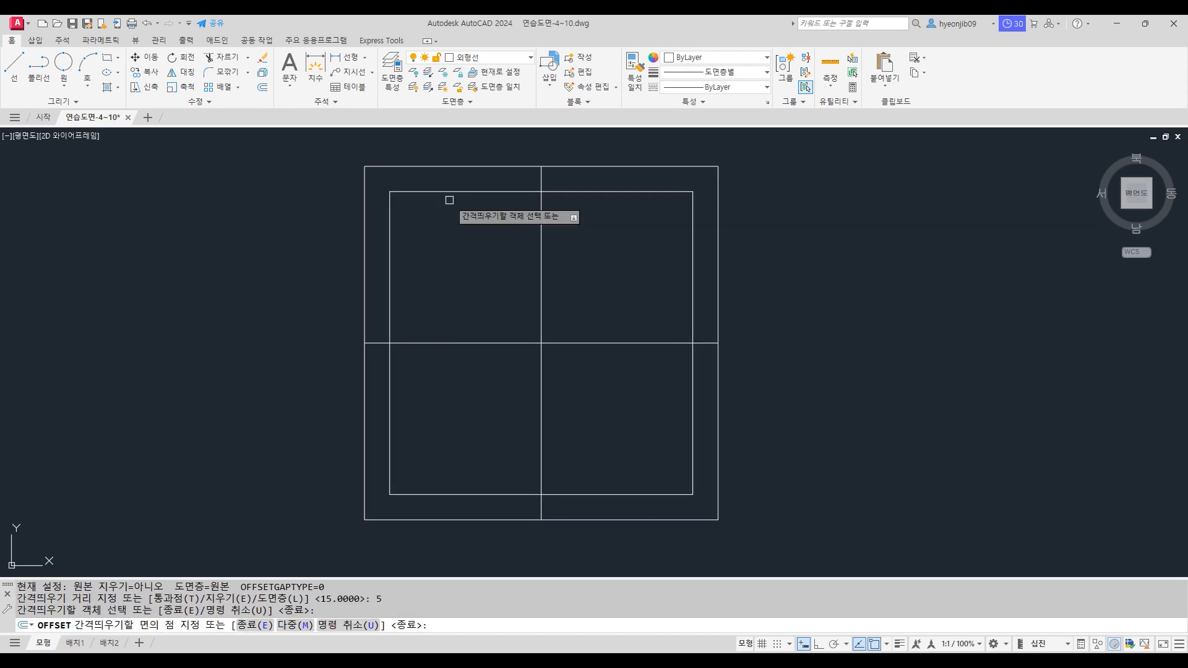
{"action": "left_click", "coordinate": [541, 279]}
{"action": "left_click", "coordinate": [487, 291]}
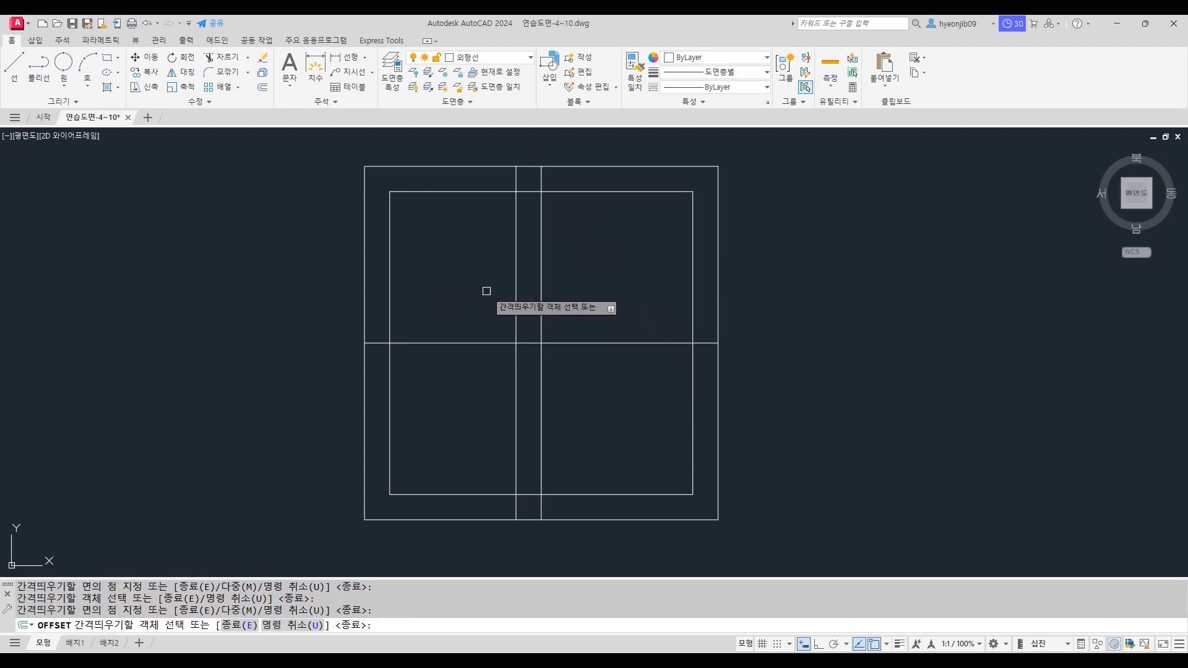
{"action": "left_click", "coordinate": [472, 341]}
{"action": "left_click", "coordinate": [483, 291]}
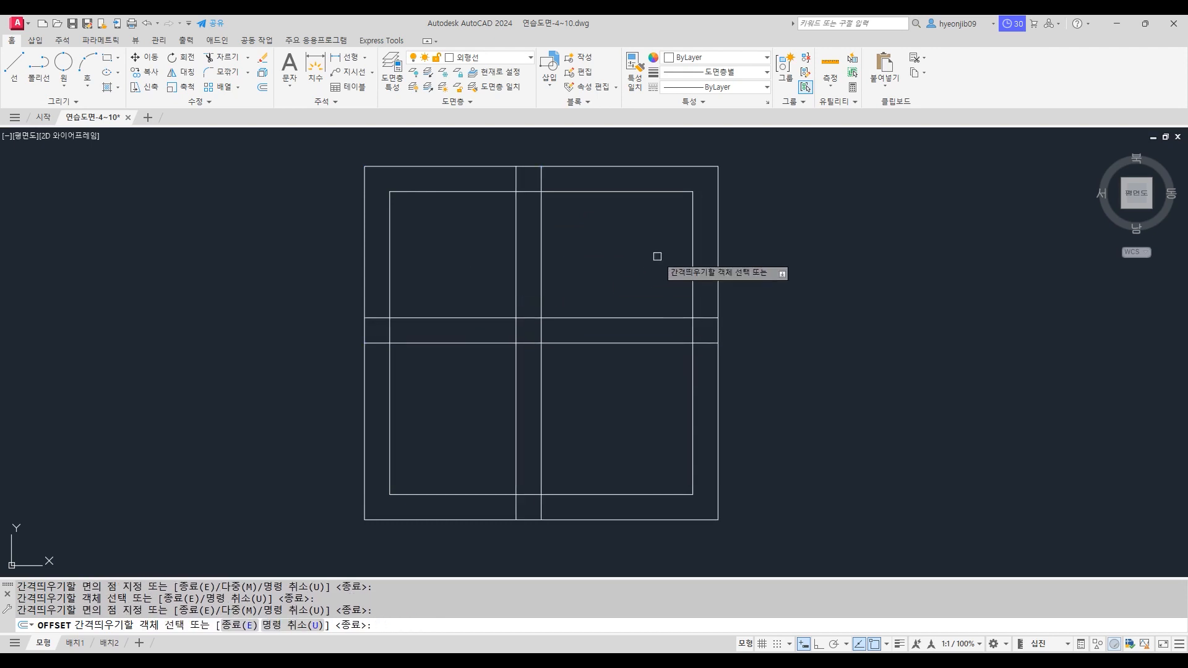
{"action": "key", "text": "Return"}
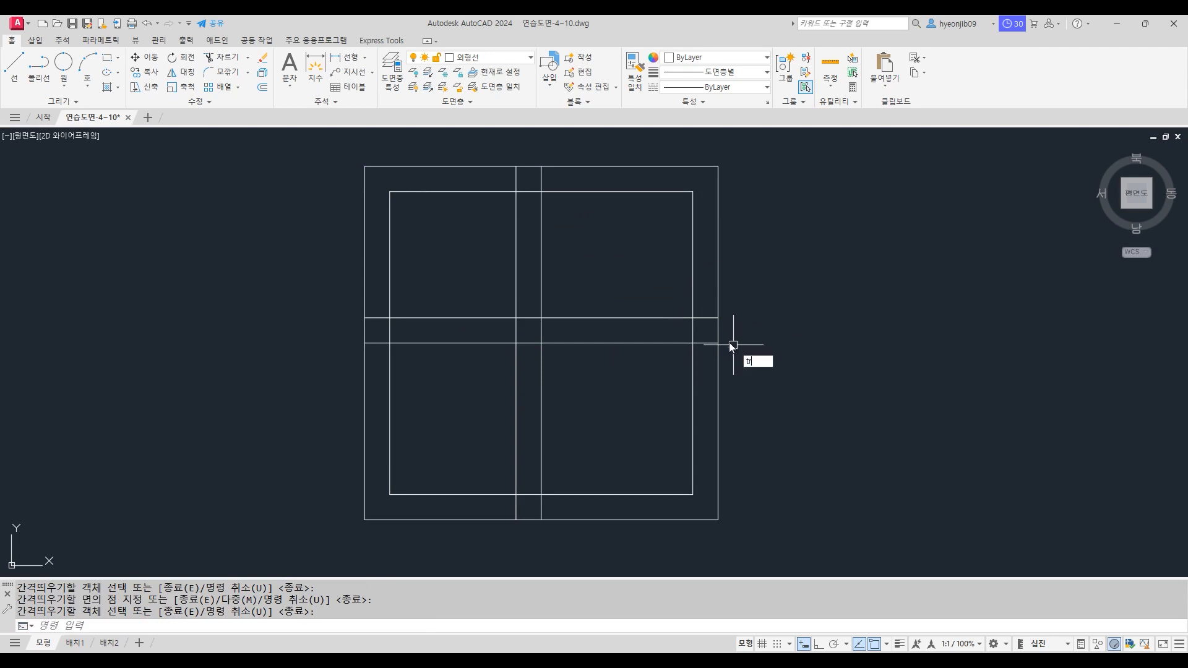
Step: Trim the offset lines around the upper-left quadrant so they form a separate closed inner square
{"action": "type", "text": "tr"}
{"action": "key", "text": "Return"}
{"action": "left_click", "coordinate": [527, 192]}
{"action": "left_click", "coordinate": [516, 180]}
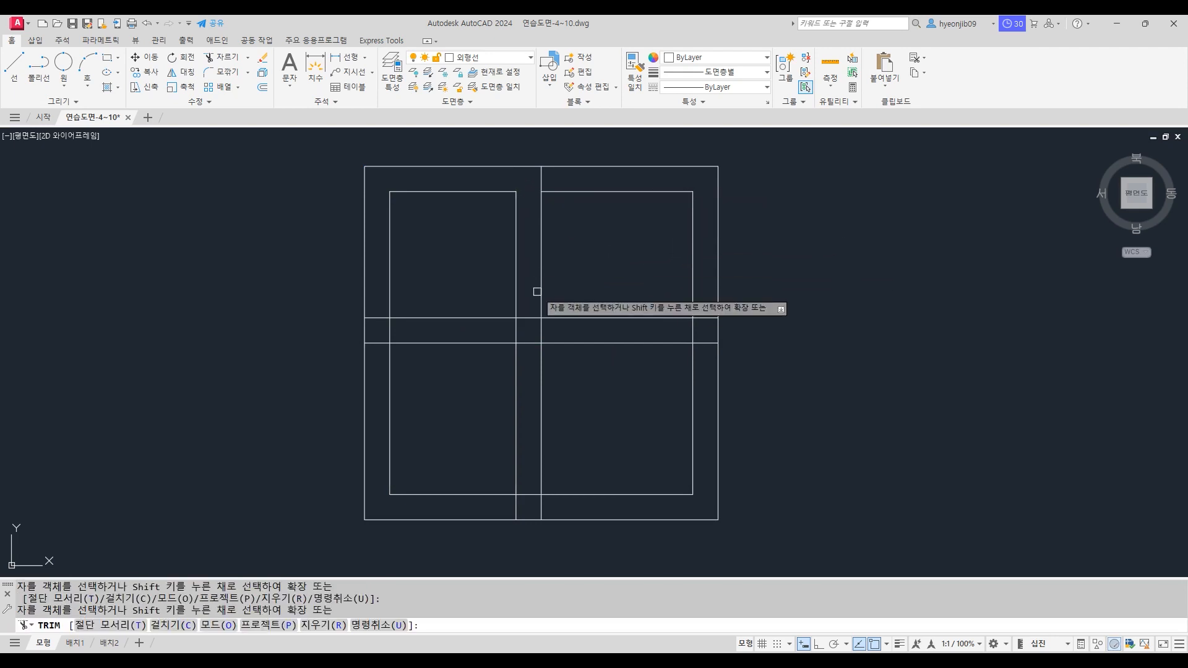
{"action": "left_click", "coordinate": [530, 316]}
{"action": "left_click", "coordinate": [515, 326]}
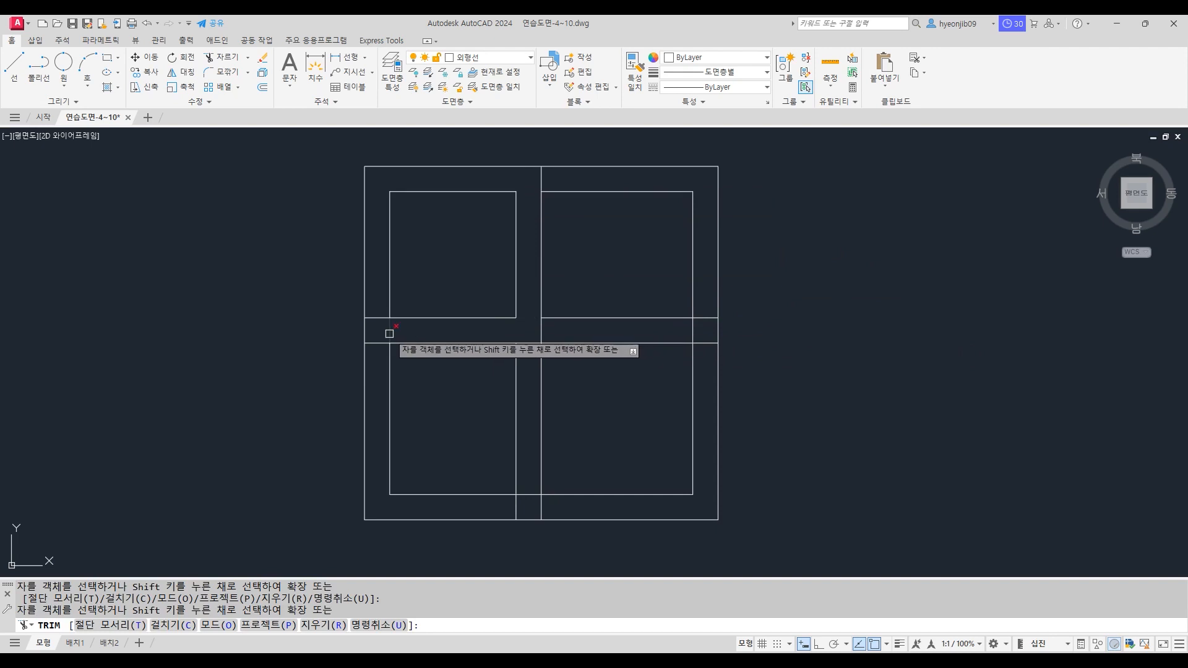
{"action": "left_click", "coordinate": [379, 318]}
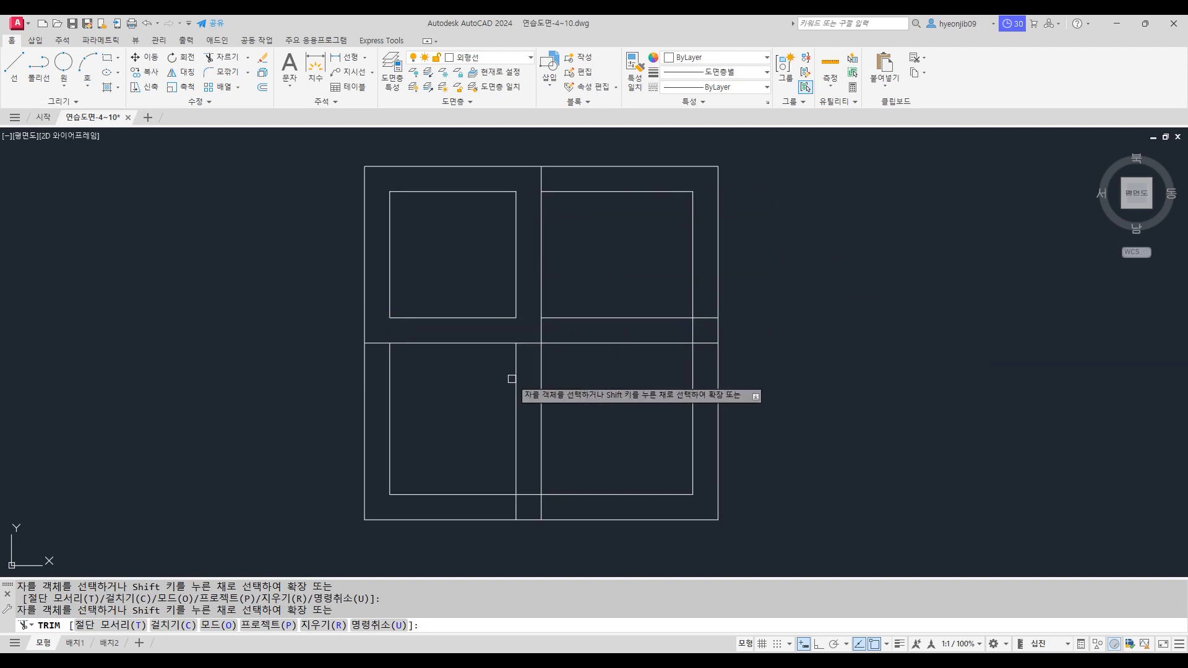
{"action": "key", "text": "Return"}
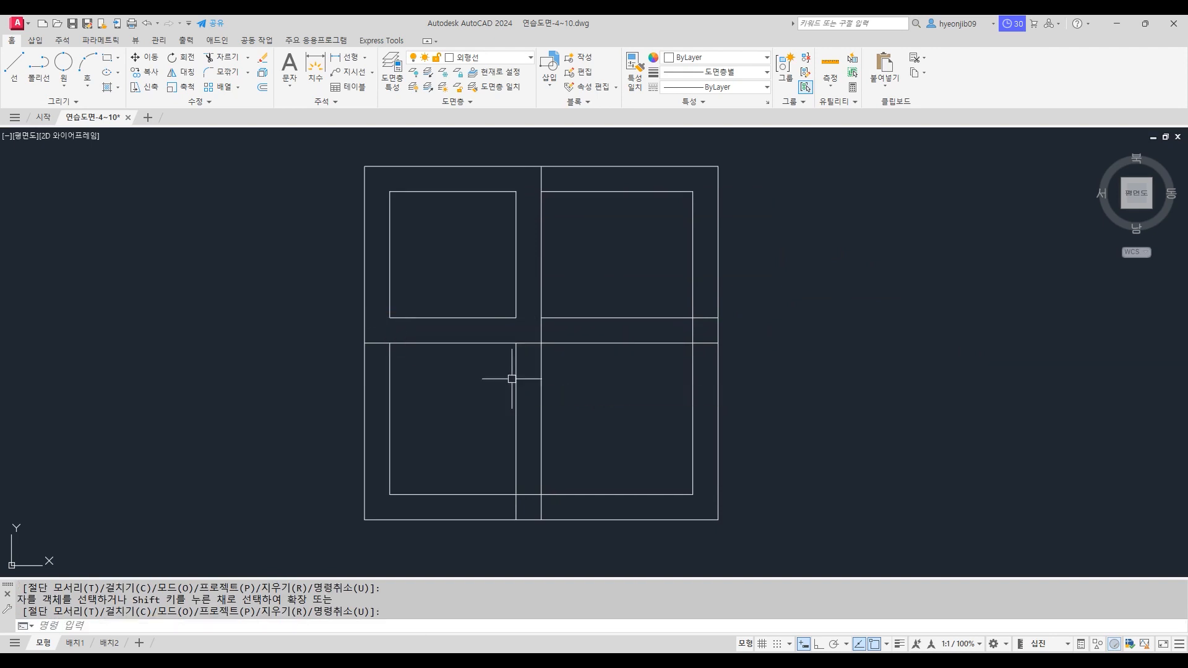
Step: Delete the leftover offset lines outside the upper-left quadrant, keeping the small square and the centre lines
{"action": "left_click", "coordinate": [691, 192]}
{"action": "key", "text": "Delete"}
{"action": "left_click", "coordinate": [516, 403]}
{"action": "left_click", "coordinate": [605, 318]}
{"action": "key", "text": "Delete"}
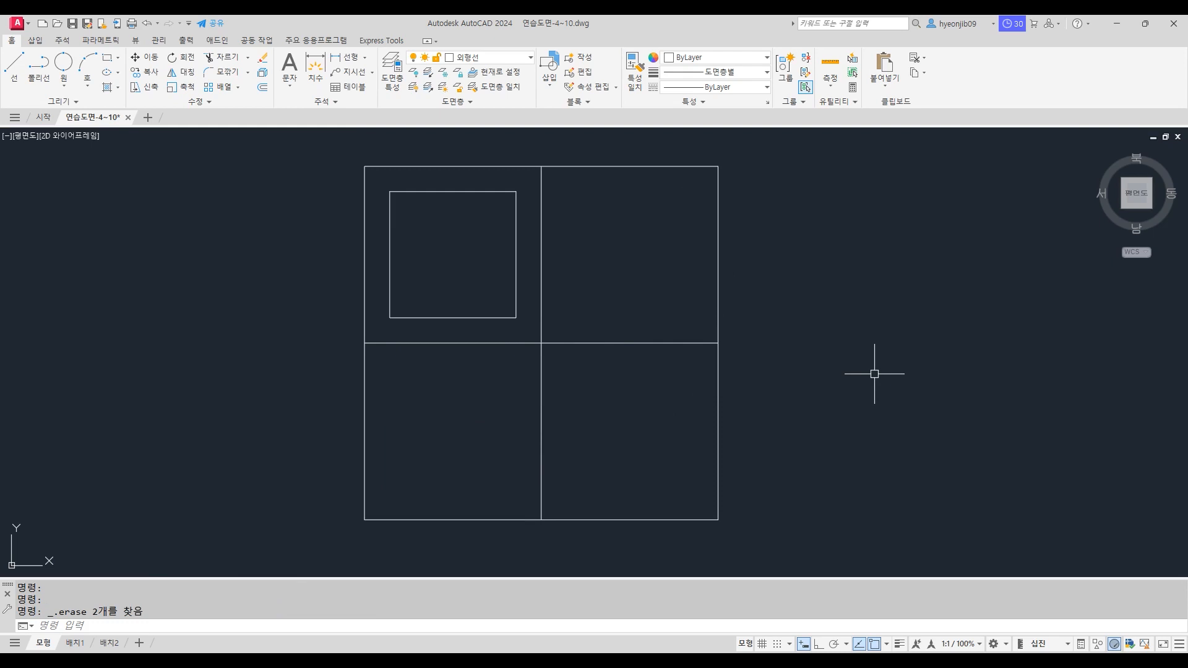
Step: Draw two concentric circles with radii 20 and 25, centred on the intersection of the square's centre lines
{"action": "type", "text": "c"}
{"action": "key", "text": "Return"}
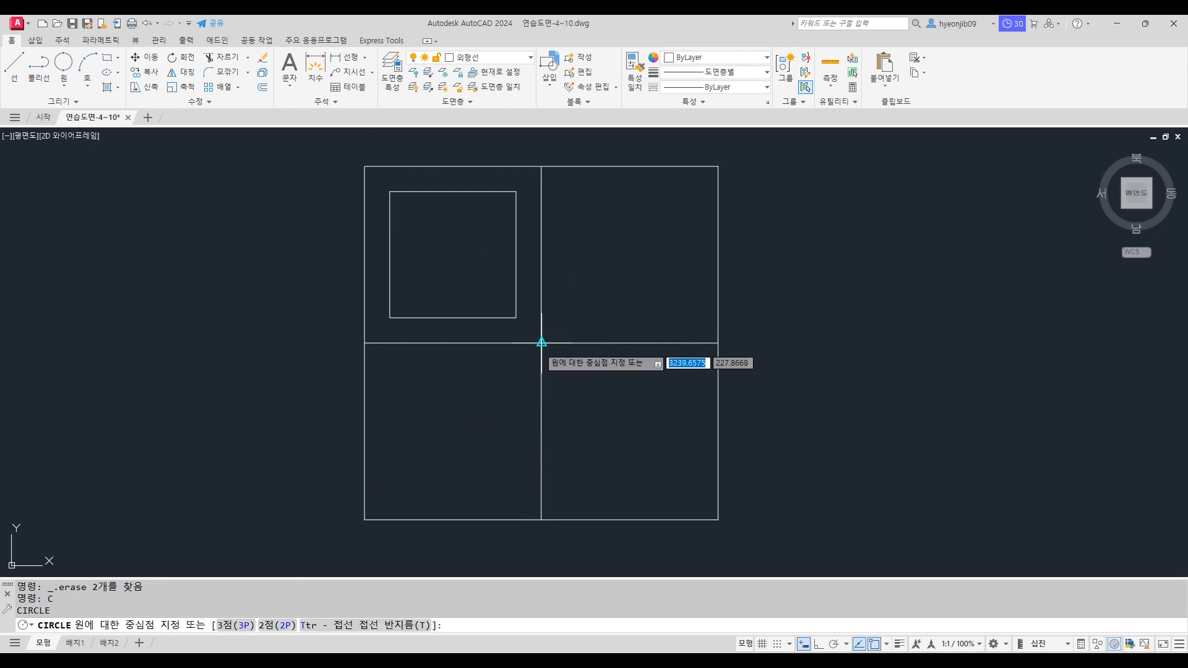
{"action": "left_click", "coordinate": [541, 342]}
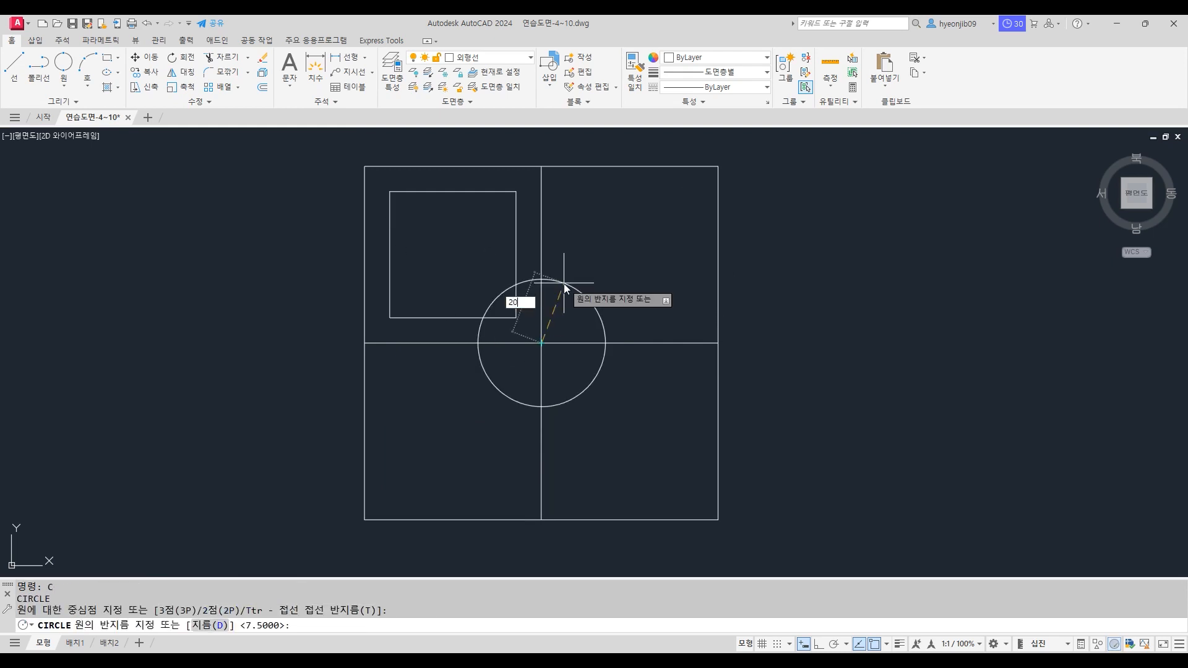
{"action": "type", "text": "20"}
{"action": "key", "text": "Return"}
{"action": "key", "text": "Return"}
{"action": "left_click", "coordinate": [542, 343]}
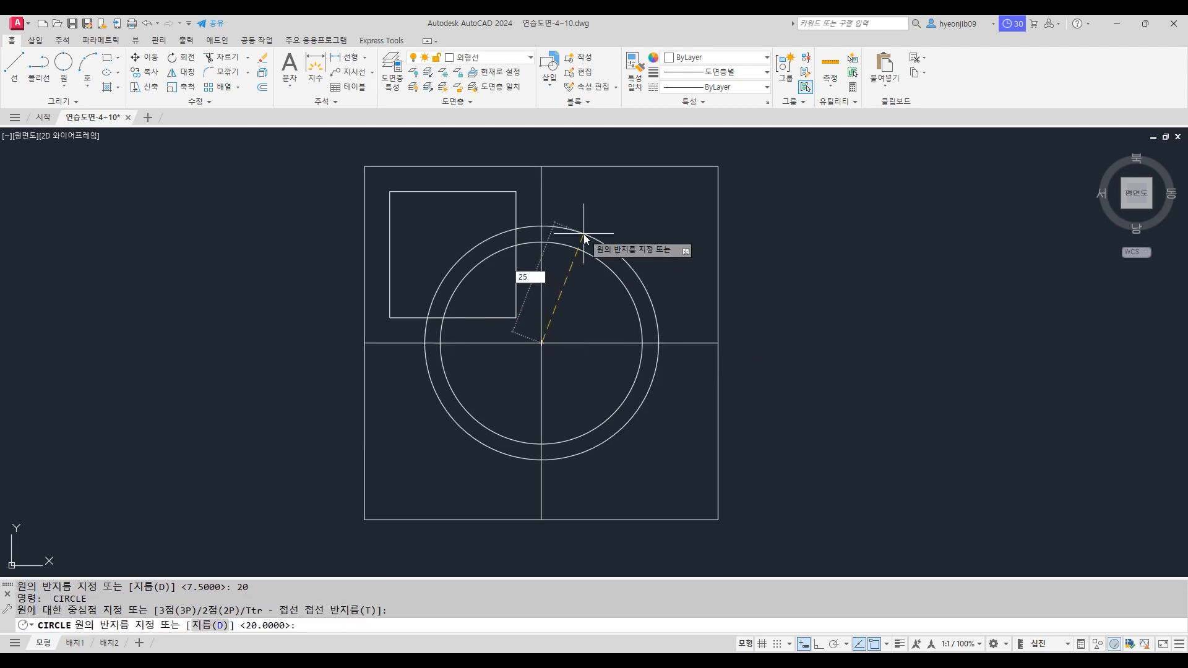
{"action": "type", "text": "25"}
{"action": "key", "text": "Return"}
Step: Trim both circles at the right and lower edges of the small upper-left square
{"action": "type", "text": "tr"}
{"action": "key", "text": "Return"}
{"action": "left_click", "coordinate": [528, 218]}
{"action": "left_click", "coordinate": [526, 244]}
{"action": "left_click", "coordinate": [441, 328]}
{"action": "left_click", "coordinate": [417, 331]}
{"action": "key", "text": "Return"}
Step: Delete the two leftover circle arcs outside the small upper-left square
{"action": "left_click", "coordinate": [654, 287]}
{"action": "left_click", "coordinate": [622, 280]}
{"action": "key", "text": "Delete"}
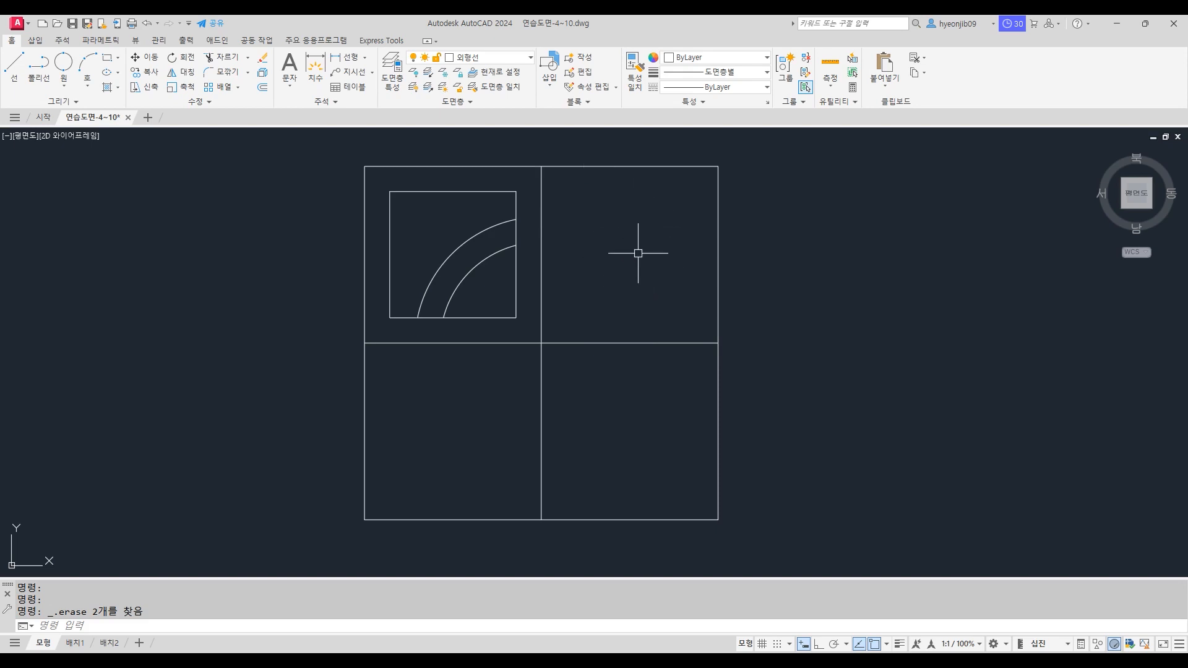
Step: Mirror the small square and its two arcs across the vertical centre line, keeping the originals
{"action": "left_click", "coordinate": [542, 224]}
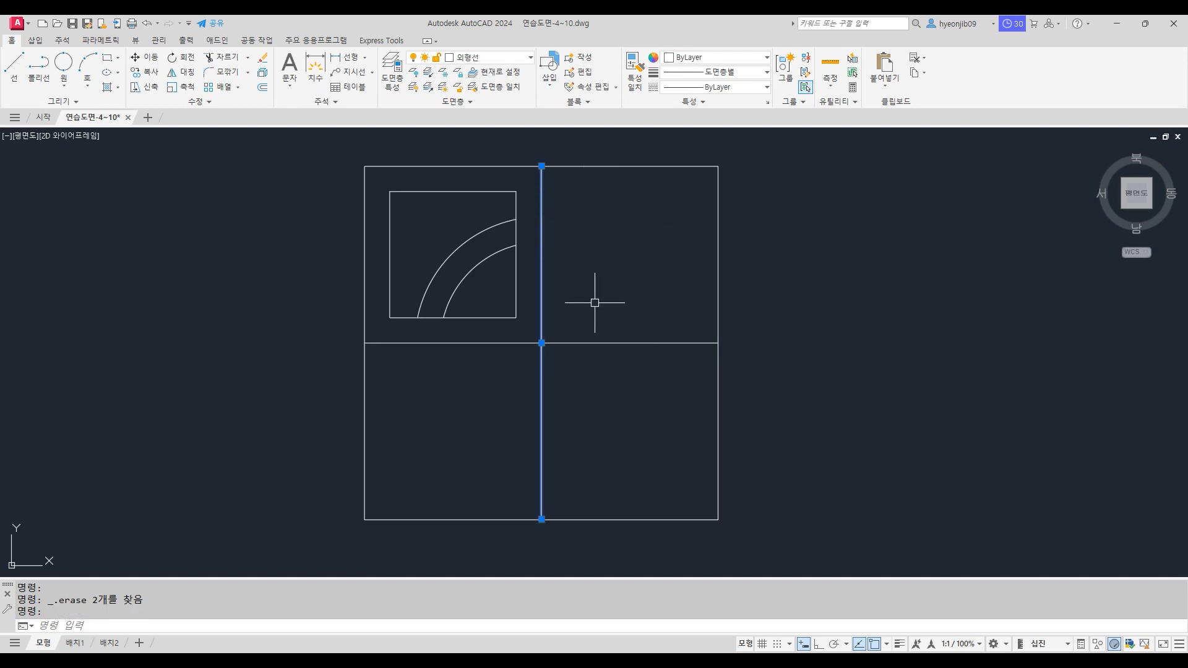
{"action": "key", "text": "Escape"}
{"action": "key", "text": "Return"}
{"action": "left_click", "coordinate": [380, 176]}
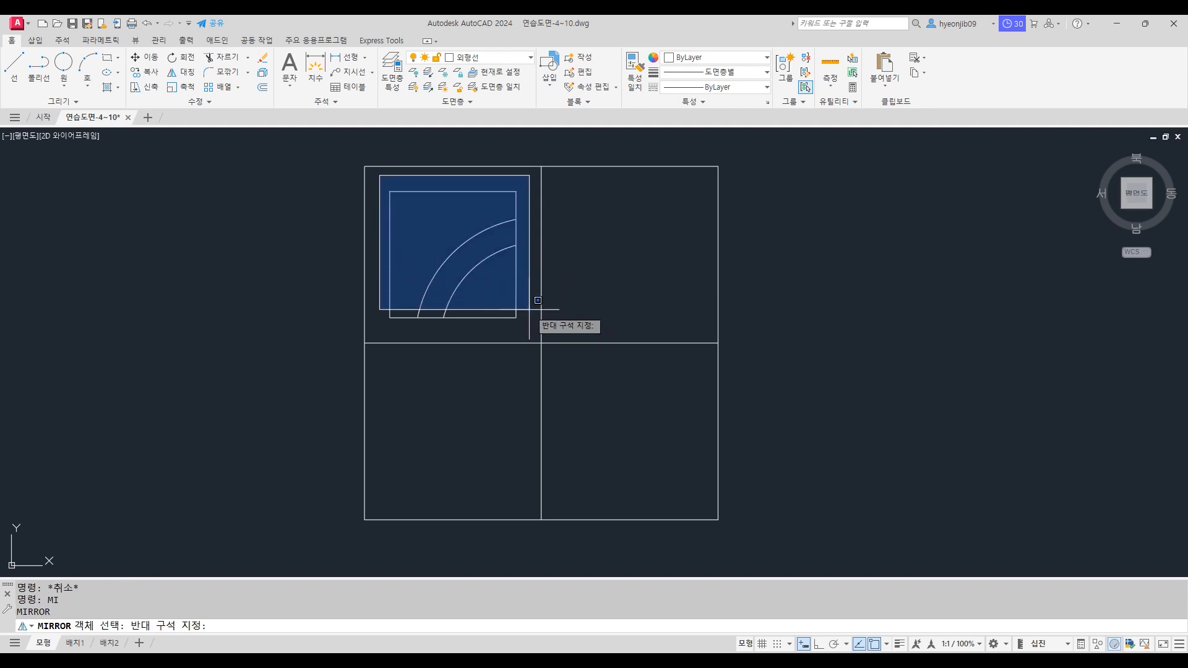
{"action": "left_click", "coordinate": [532, 327]}
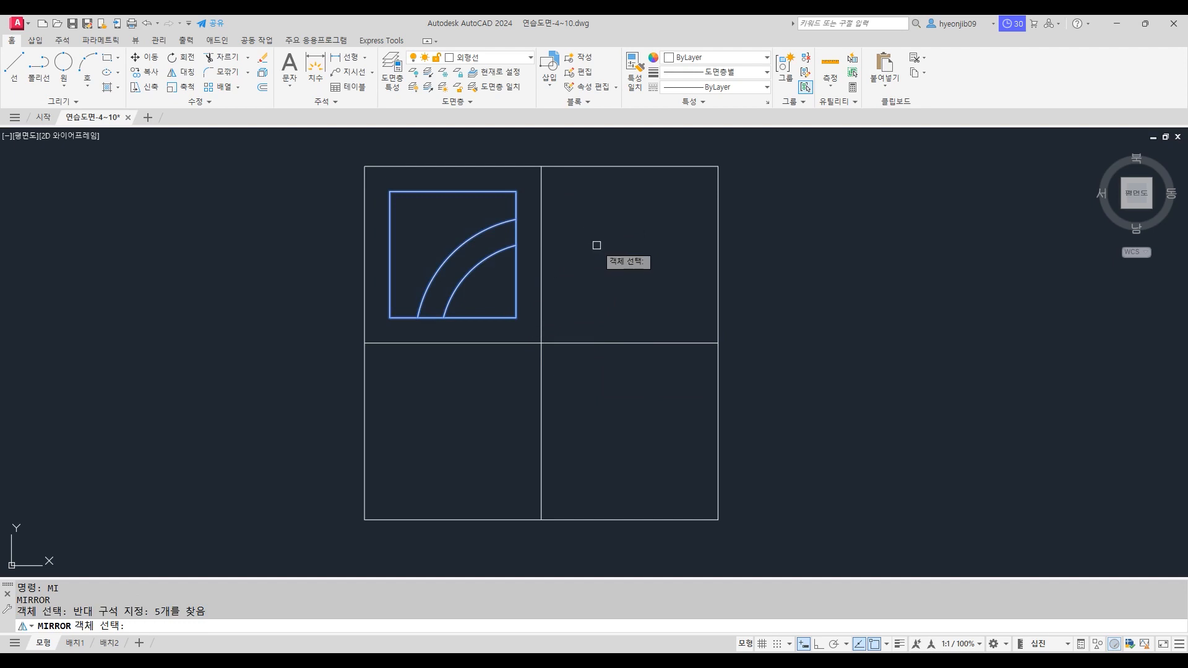
{"action": "key", "text": "Return"}
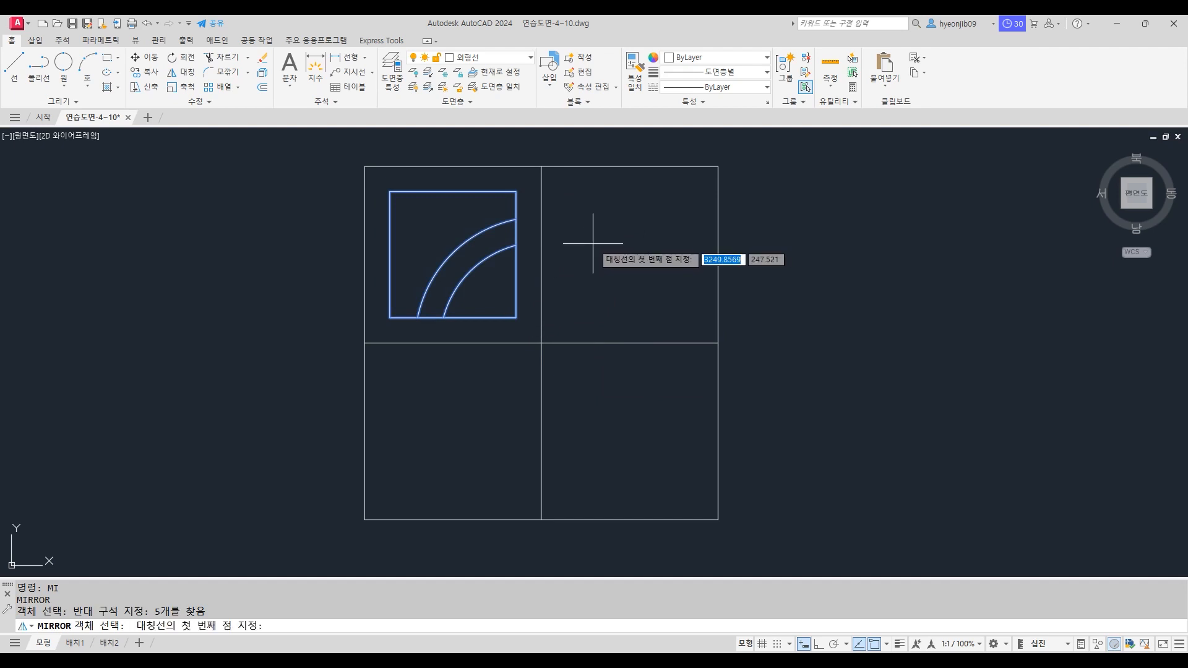
{"action": "left_click", "coordinate": [542, 166]}
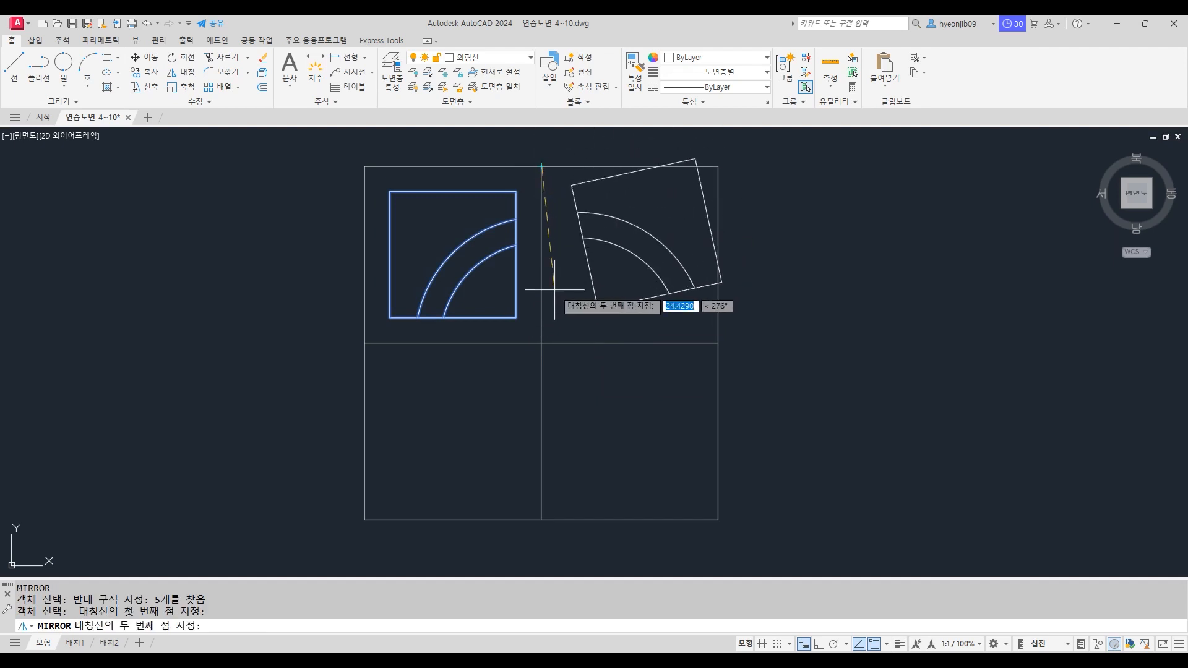
{"action": "left_click", "coordinate": [542, 342]}
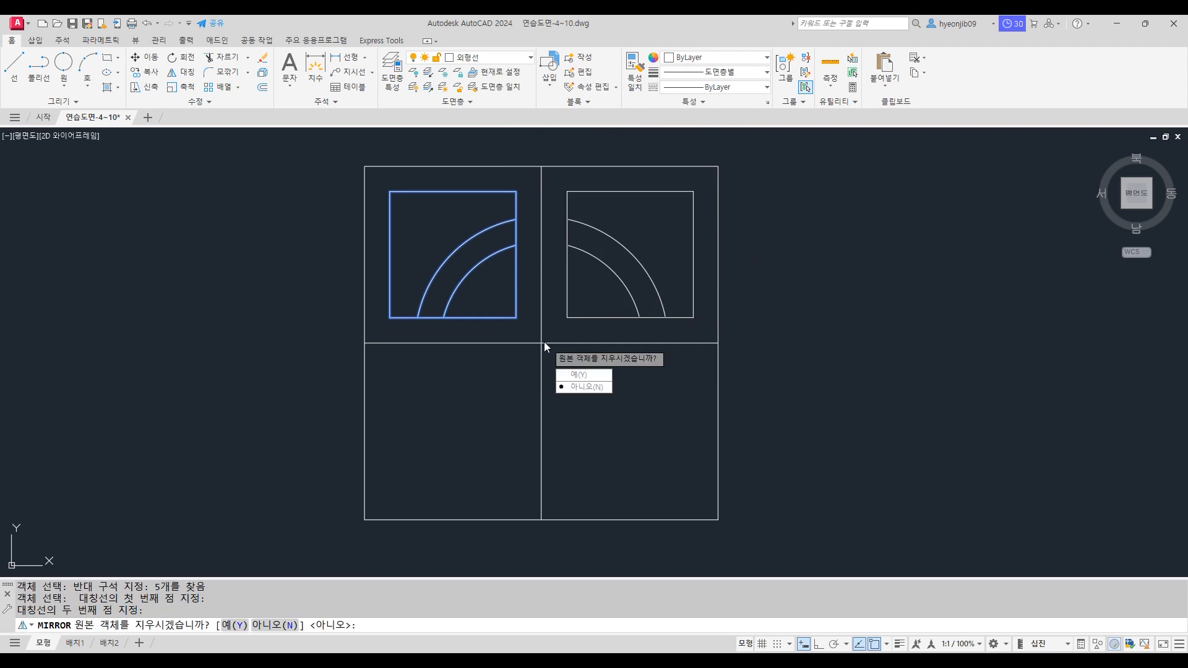
{"action": "left_click", "coordinate": [597, 389]}
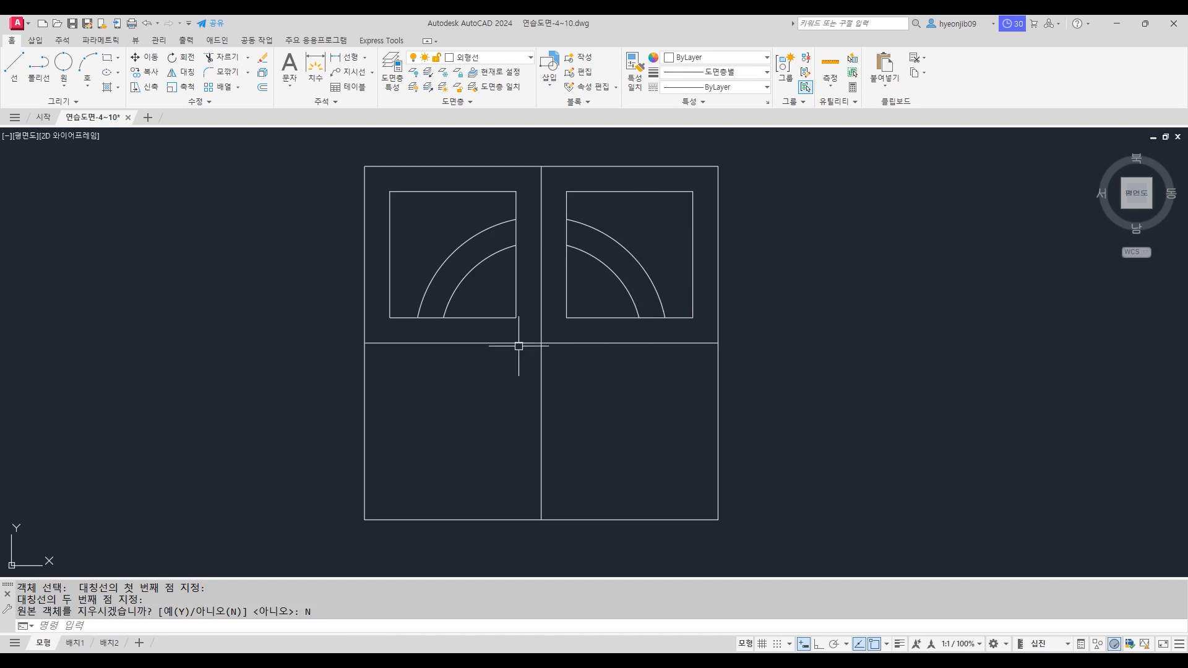
Step: Mirror both upper squares with their arcs across the horizontal centre line, keeping the originals
{"action": "key", "text": "space"}
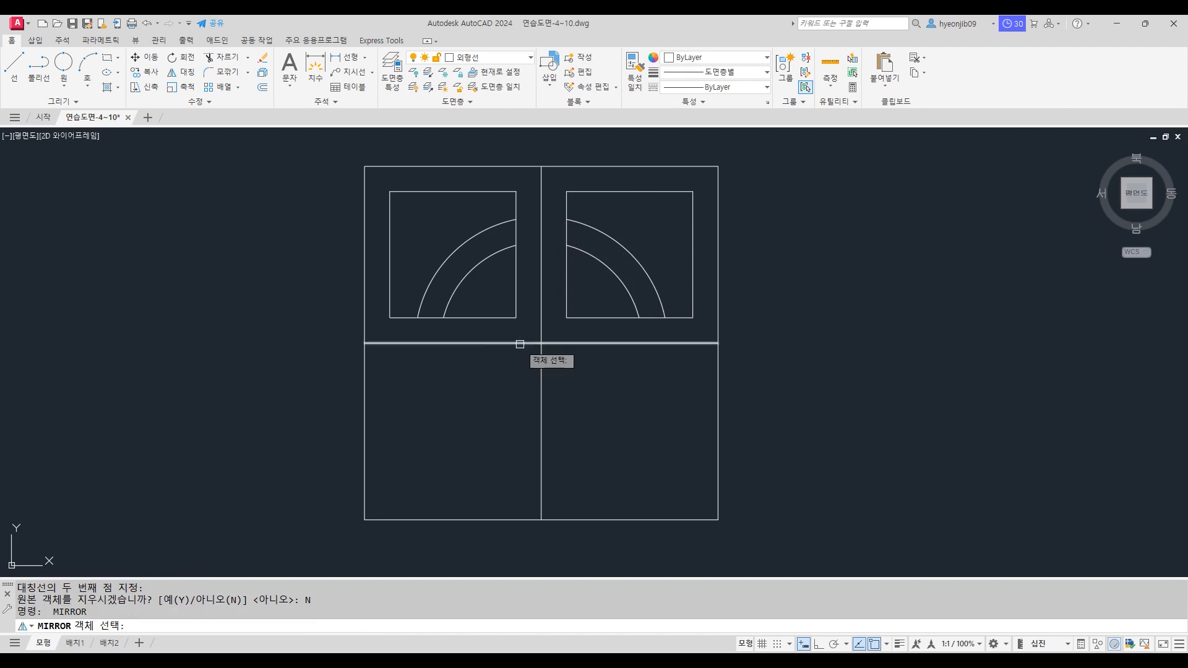
{"action": "left_click", "coordinate": [371, 179]}
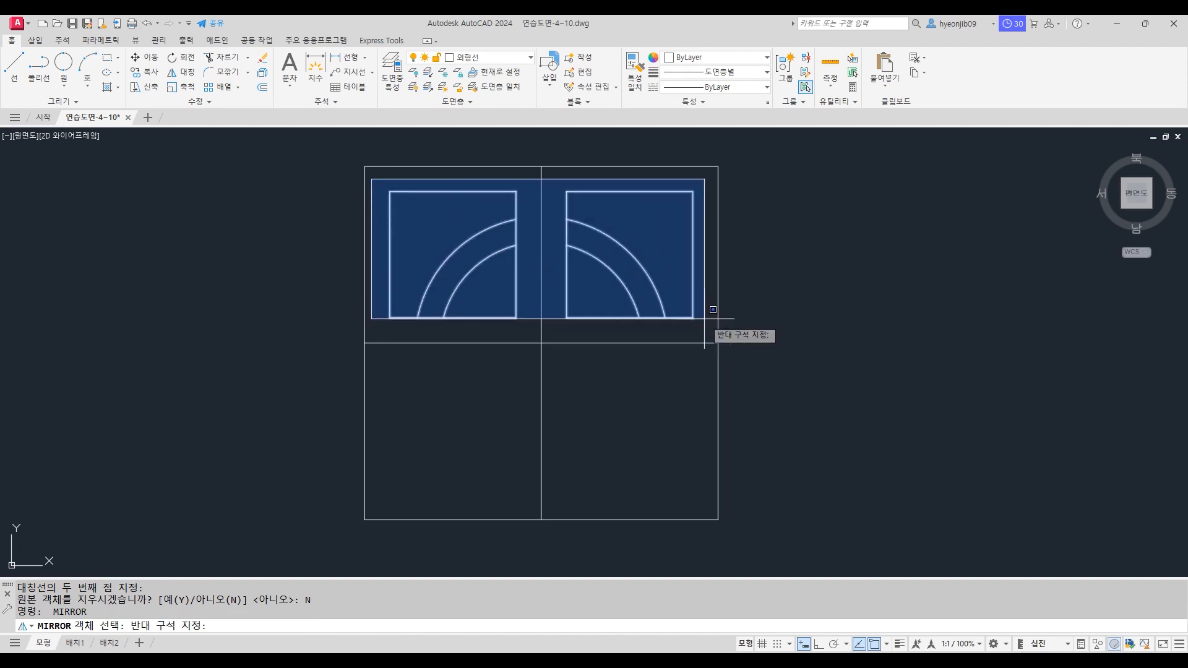
{"action": "left_click", "coordinate": [704, 327]}
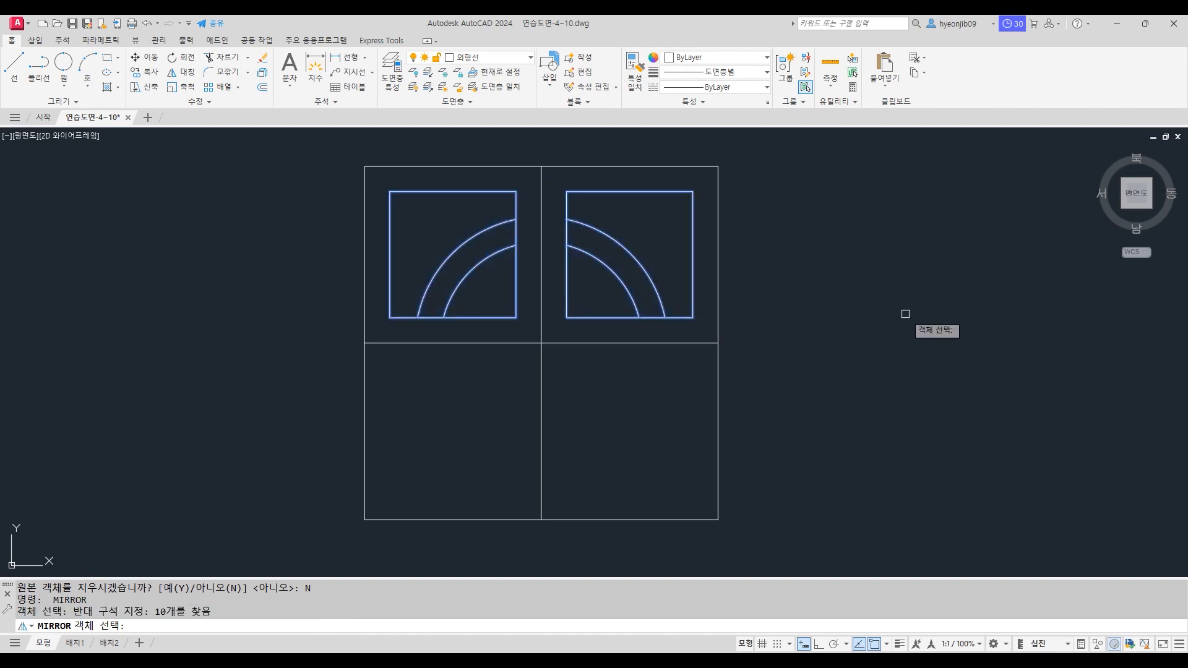
{"action": "key", "text": "Return"}
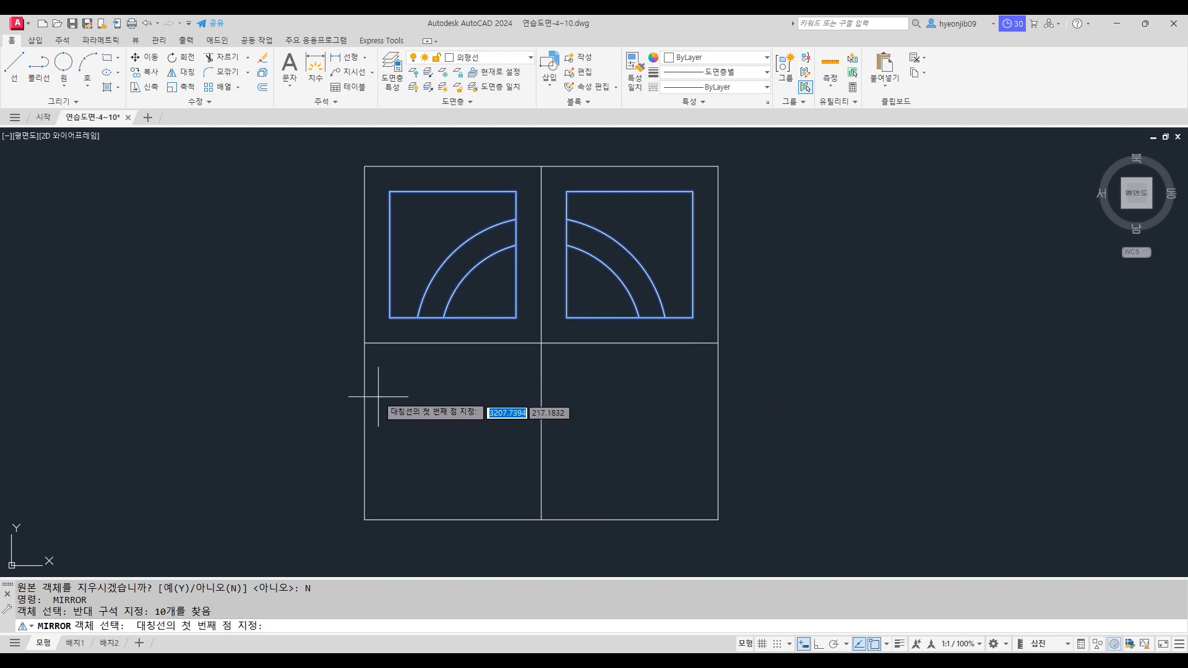
{"action": "left_click", "coordinate": [364, 343]}
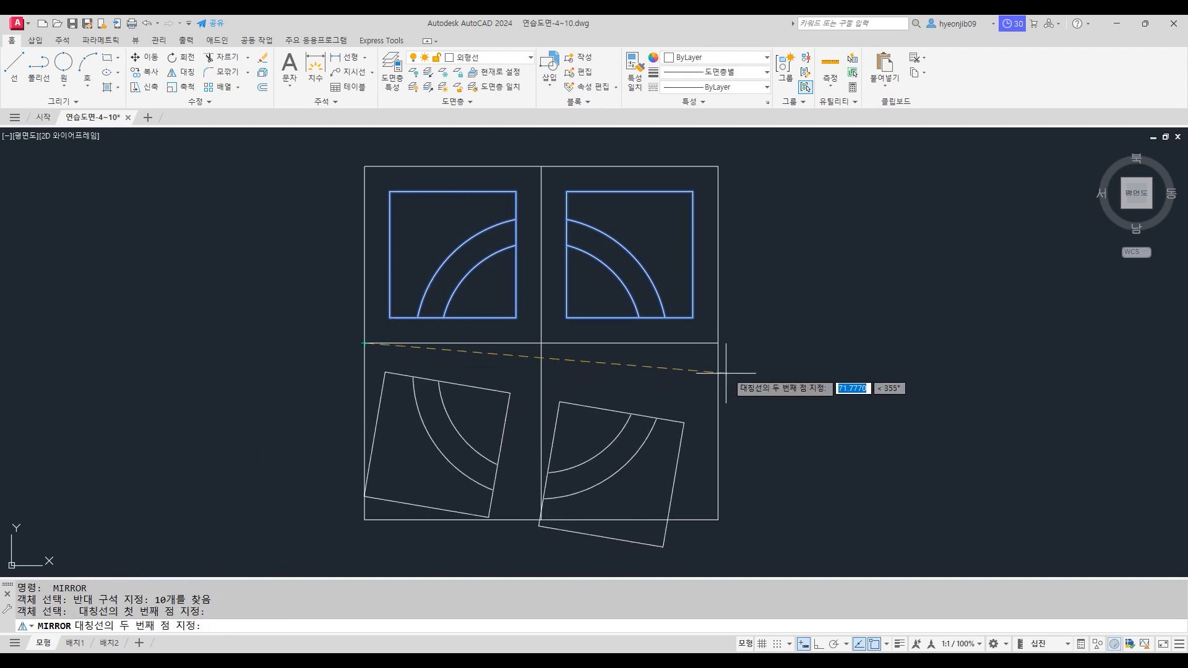
{"action": "left_click", "coordinate": [718, 343]}
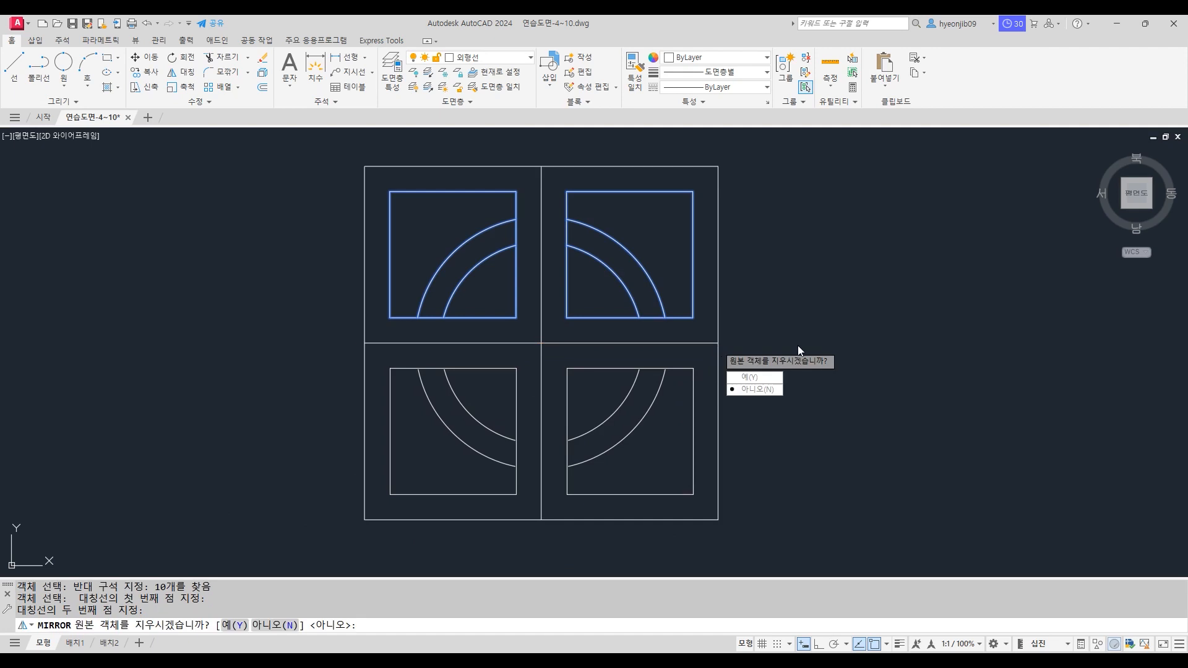
{"action": "left_click", "coordinate": [764, 391]}
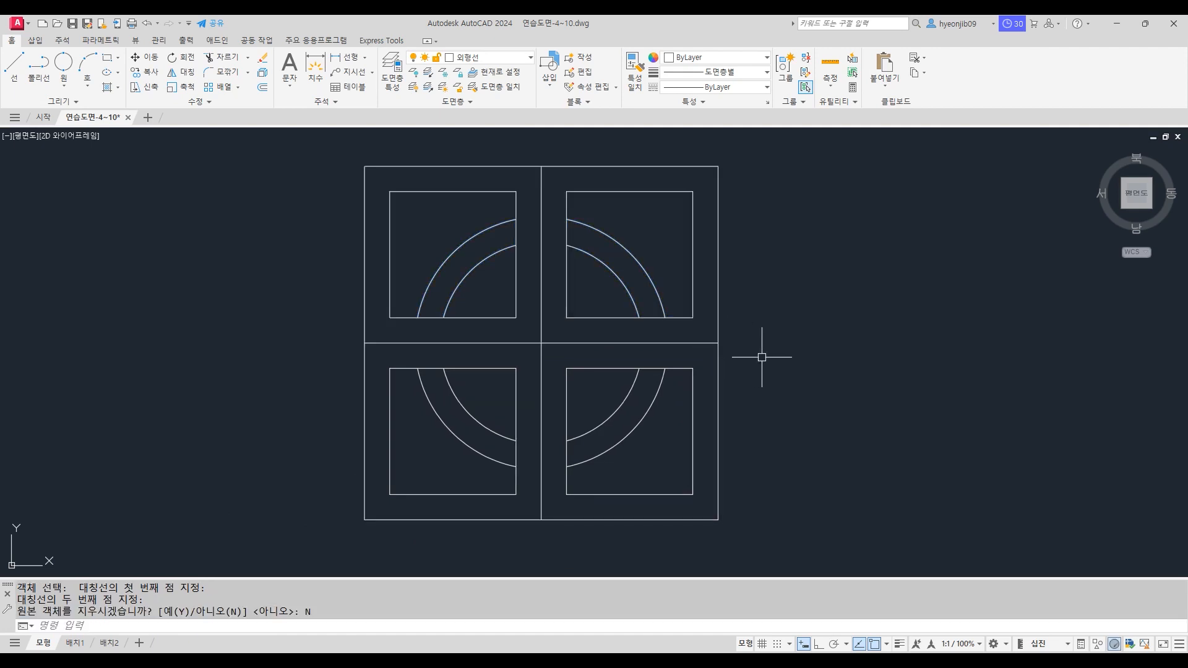
Step: Set up a gradient fill with colour 121 as the second colour and a transparency of 30
{"action": "left_click", "coordinate": [119, 88]}
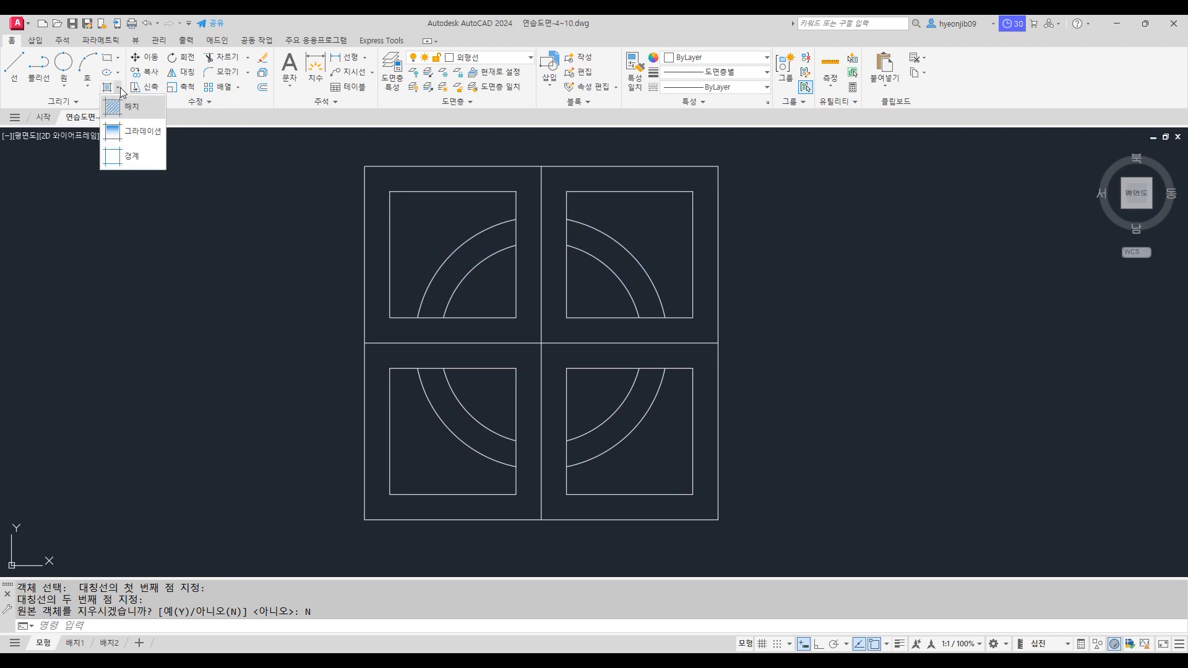
{"action": "left_click", "coordinate": [143, 132]}
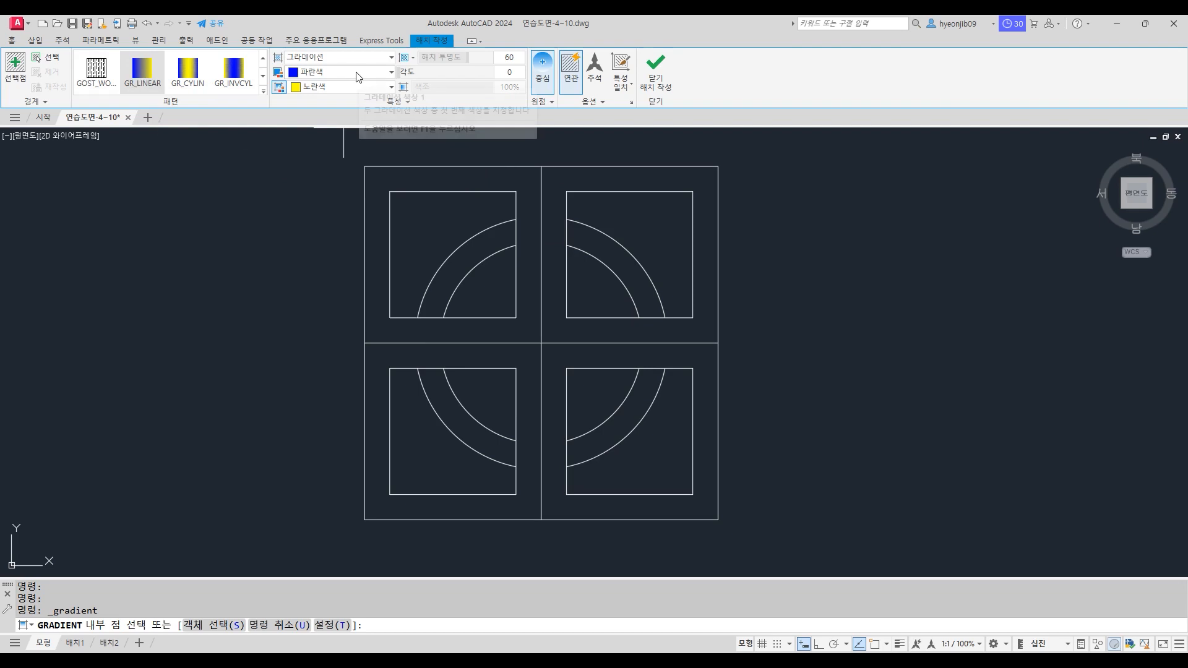
{"action": "left_click", "coordinate": [364, 87]}
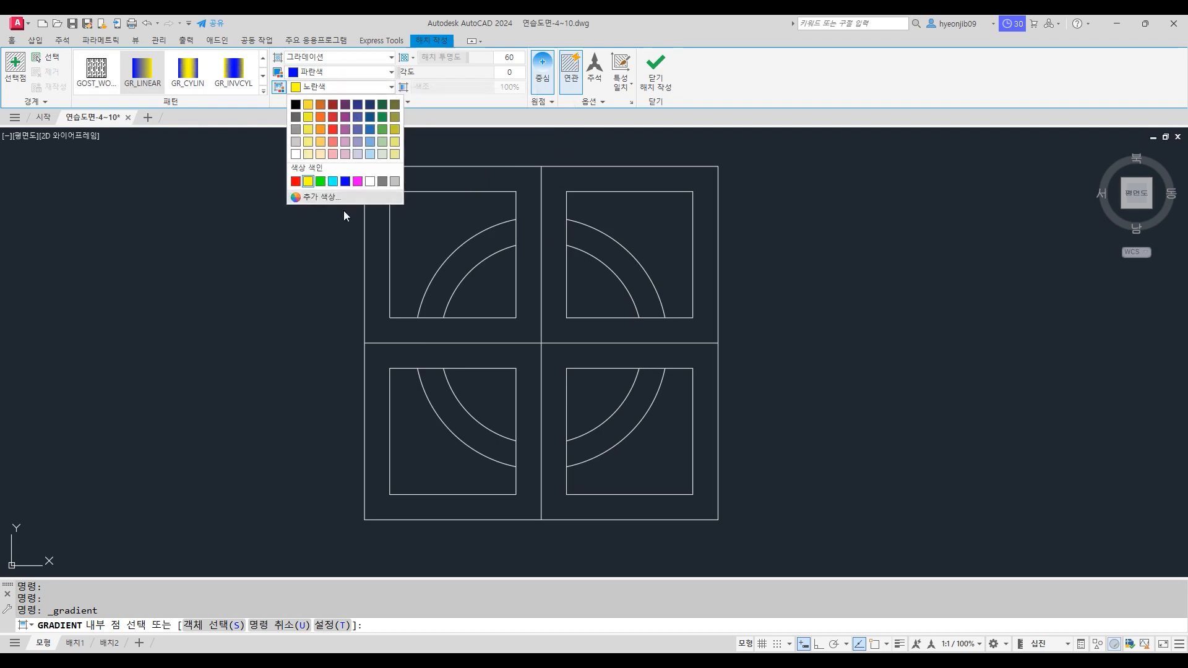
{"action": "left_click", "coordinate": [333, 197]}
{"action": "type", "text": "121"}
{"action": "key", "text": "Return"}
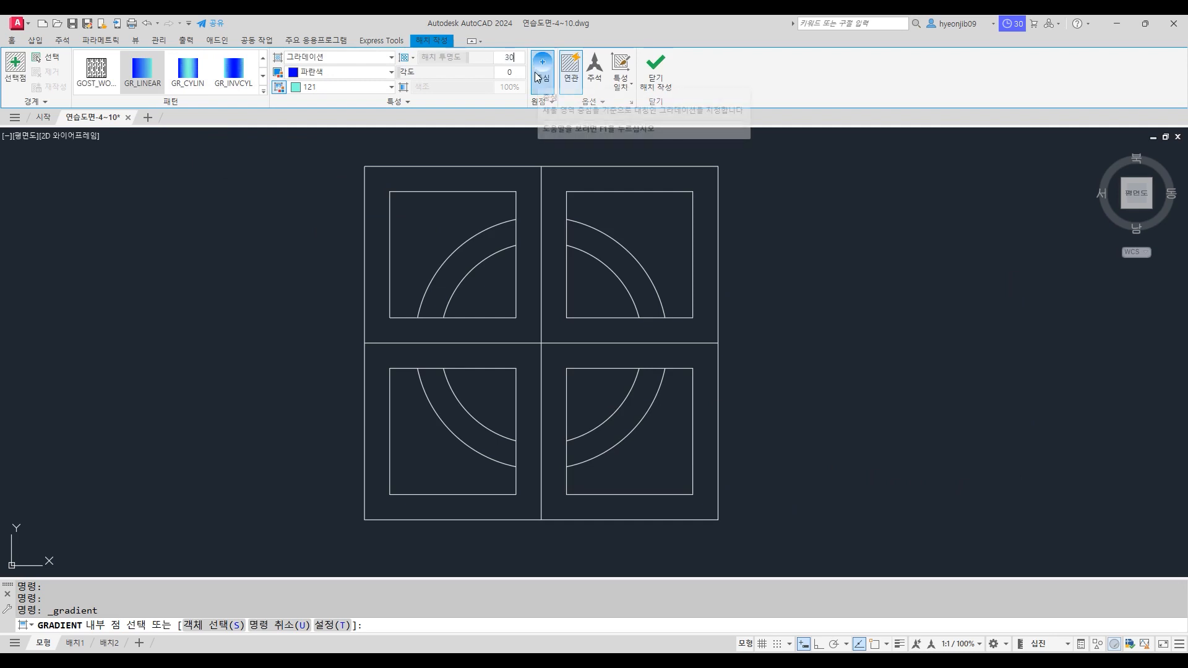
{"action": "type", "text": "30"}
{"action": "key", "text": "Return"}
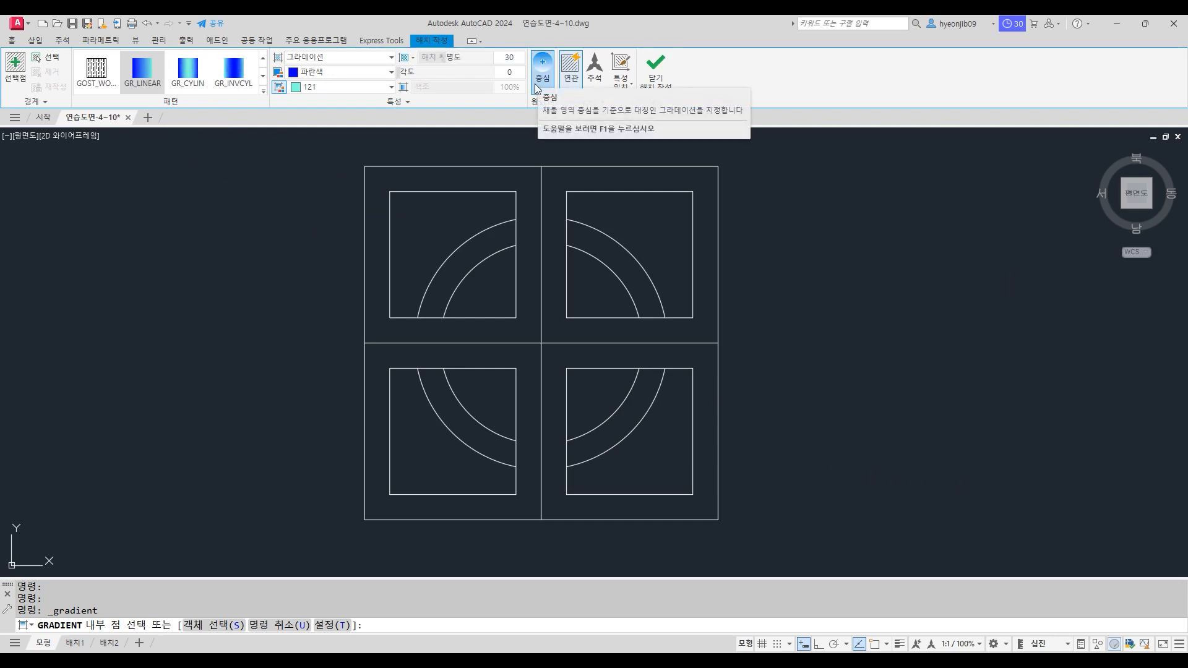
Step: Apply the gradient to the outer corner region of each of the four small squares, beyond the larger arcs
{"action": "left_click", "coordinate": [428, 221]}
{"action": "left_click", "coordinate": [419, 446]}
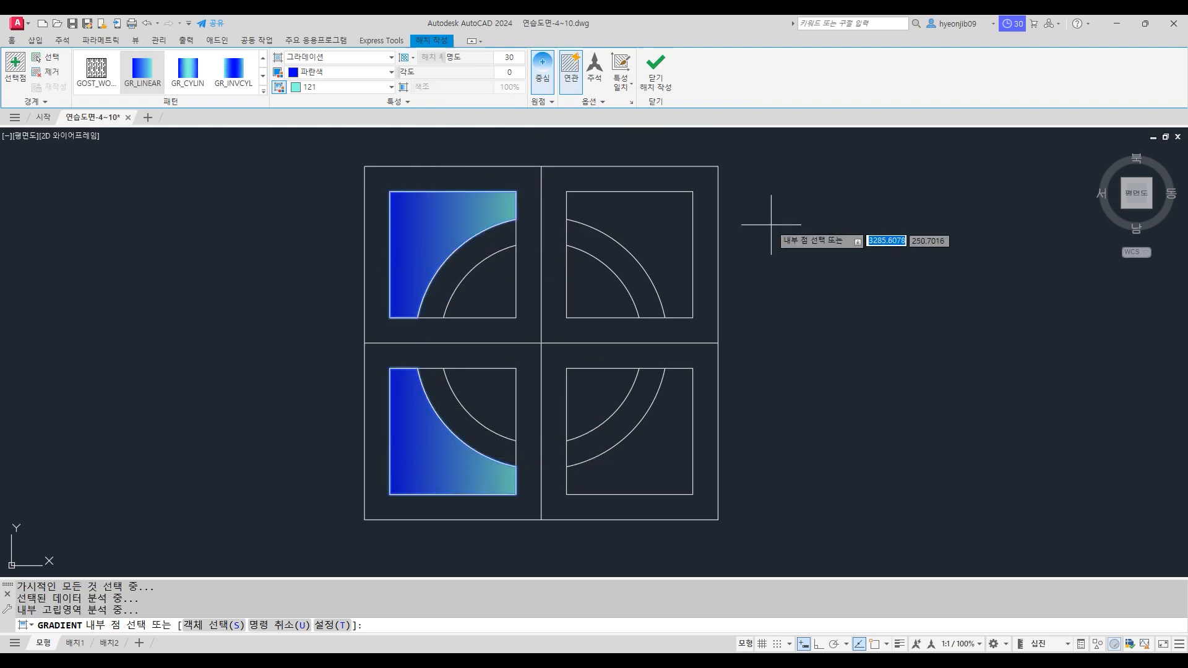
{"action": "left_click", "coordinate": [658, 225]}
{"action": "left_click", "coordinate": [667, 459]}
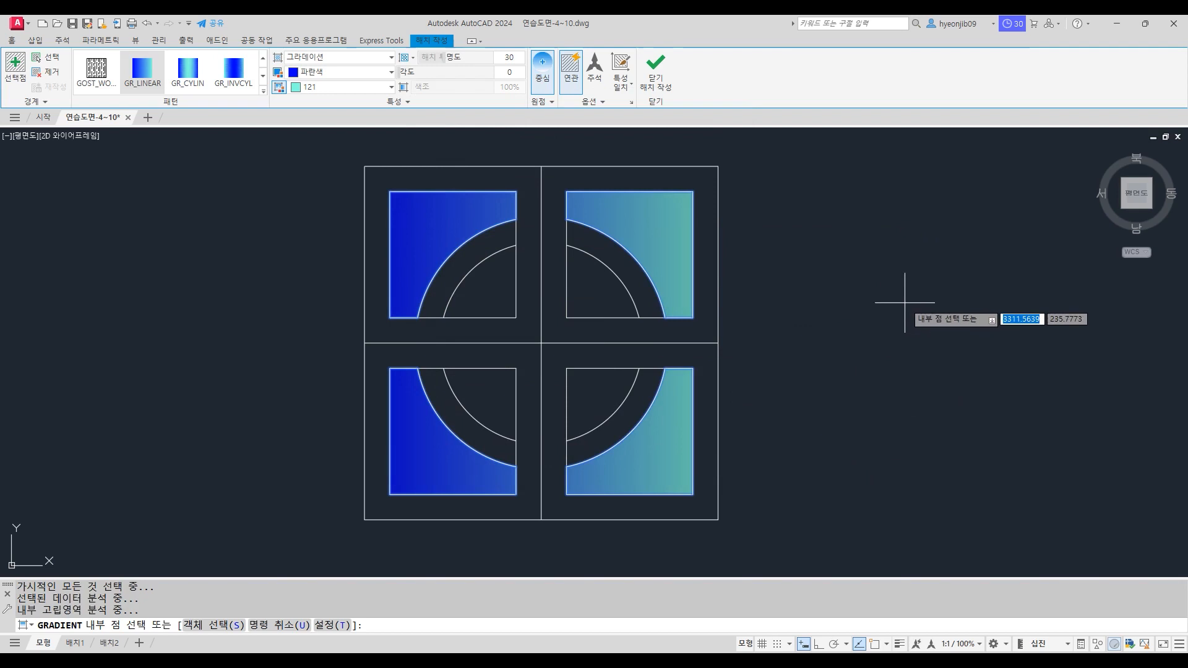
{"action": "key", "text": "Return"}
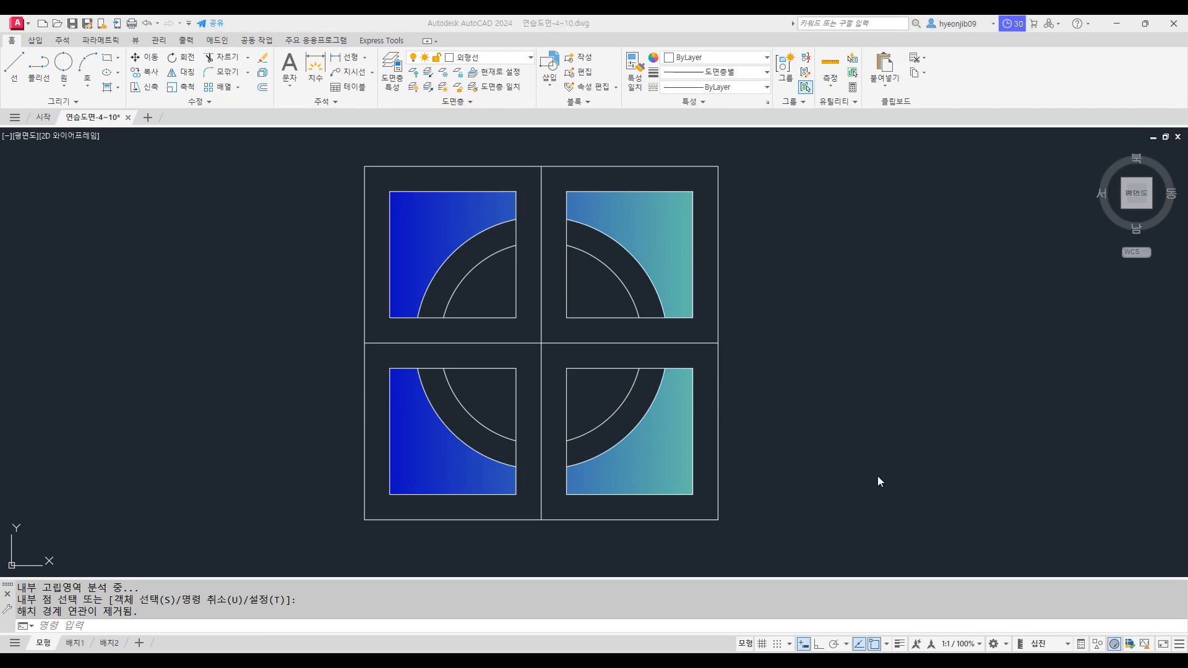
Step: Draw a line 50 long at an angle of 26° in the empty area below the first figure
{"action": "scroll", "coordinate": [915, 257], "scroll_direction": "down", "scroll_amount": 4}
{"action": "middle_click_drag", "start_coordinate": [716, 456], "coordinate": [777, 310]}
{"action": "scroll", "coordinate": [586, 485], "scroll_direction": "up", "scroll_amount": 3}
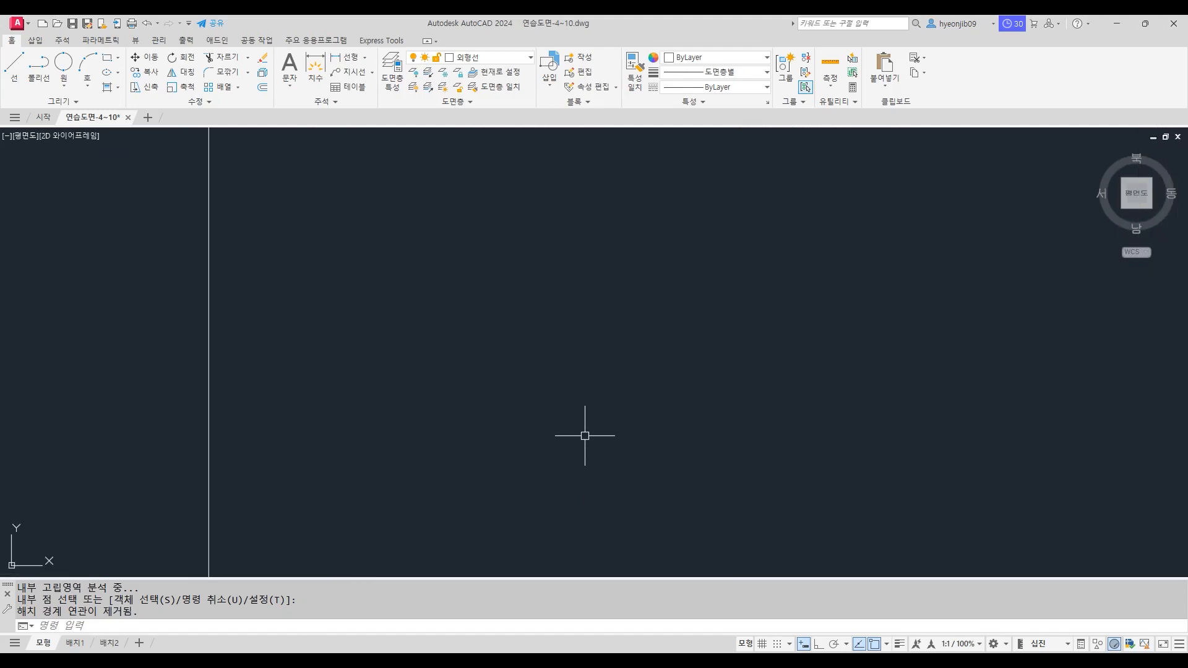
{"action": "scroll", "coordinate": [464, 393], "scroll_direction": "down", "scroll_amount": 2}
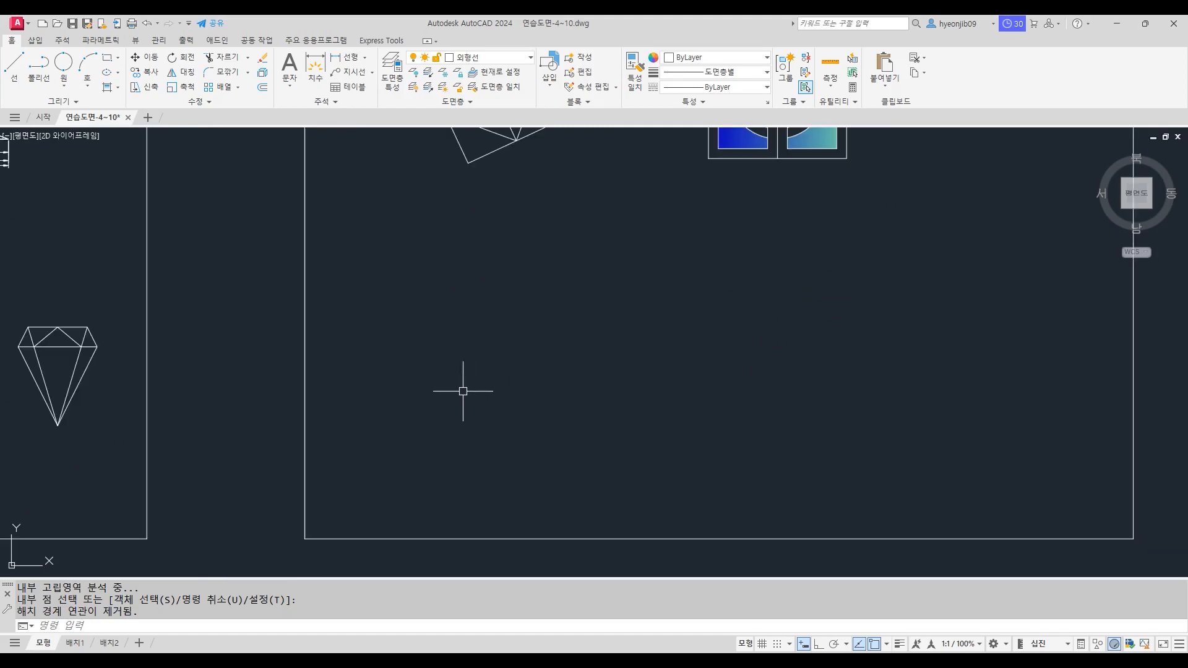
{"action": "type", "text": "l"}
{"action": "key", "text": "Return"}
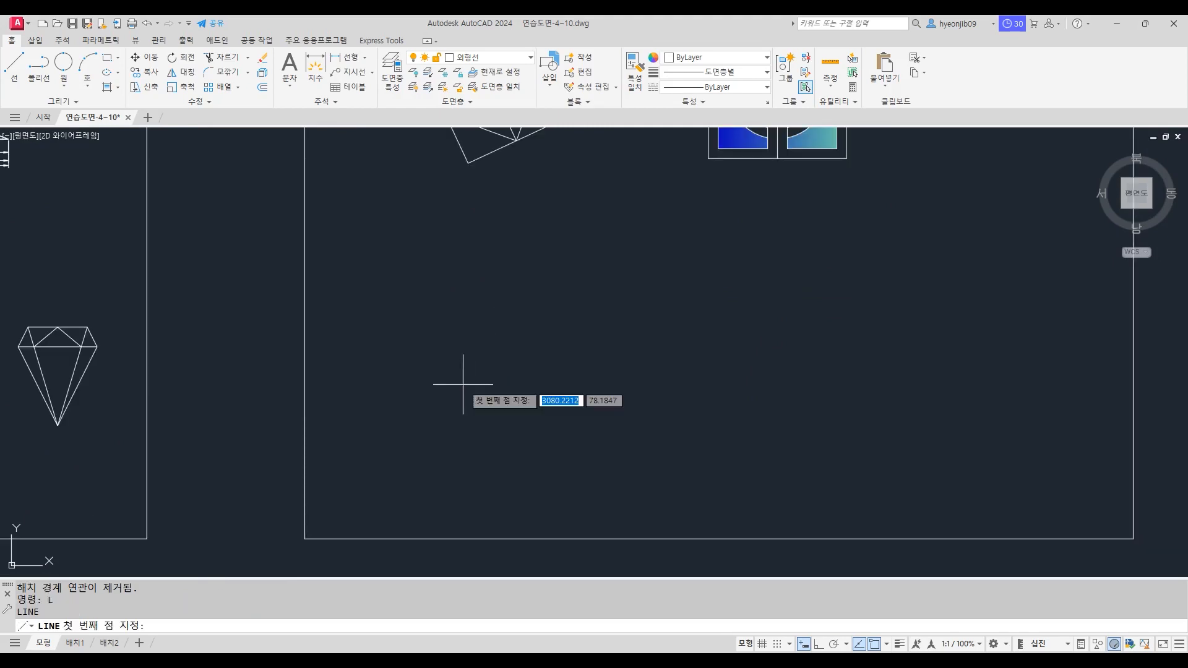
{"action": "left_click", "coordinate": [434, 326]}
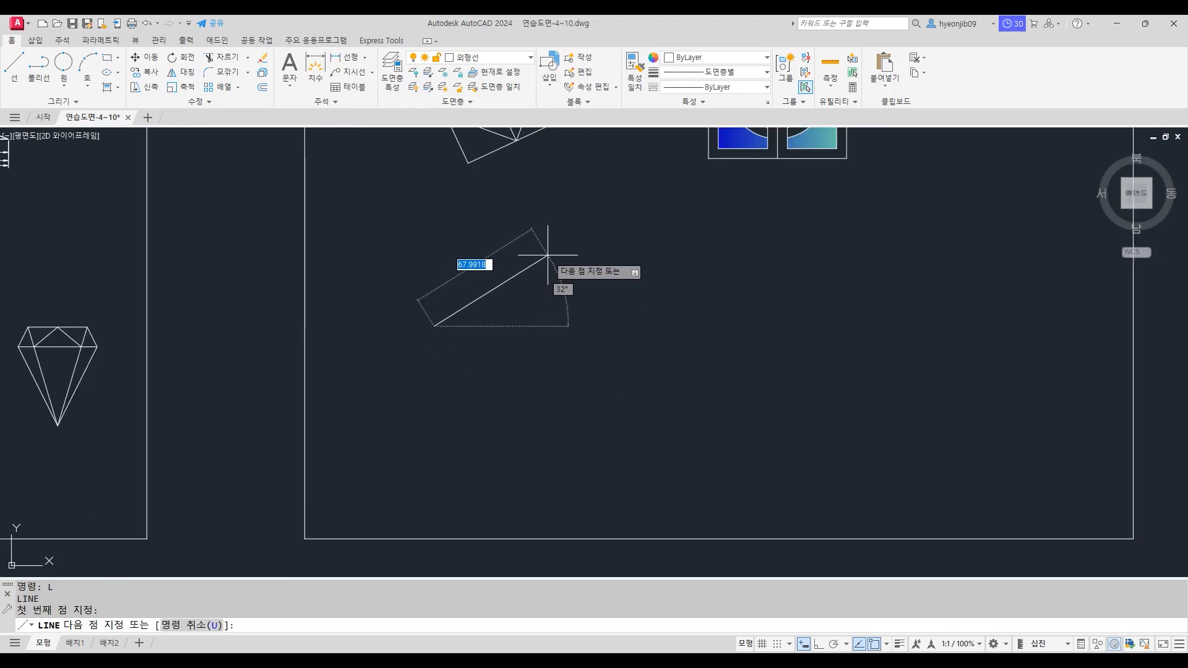
{"action": "type", "text": "50"}
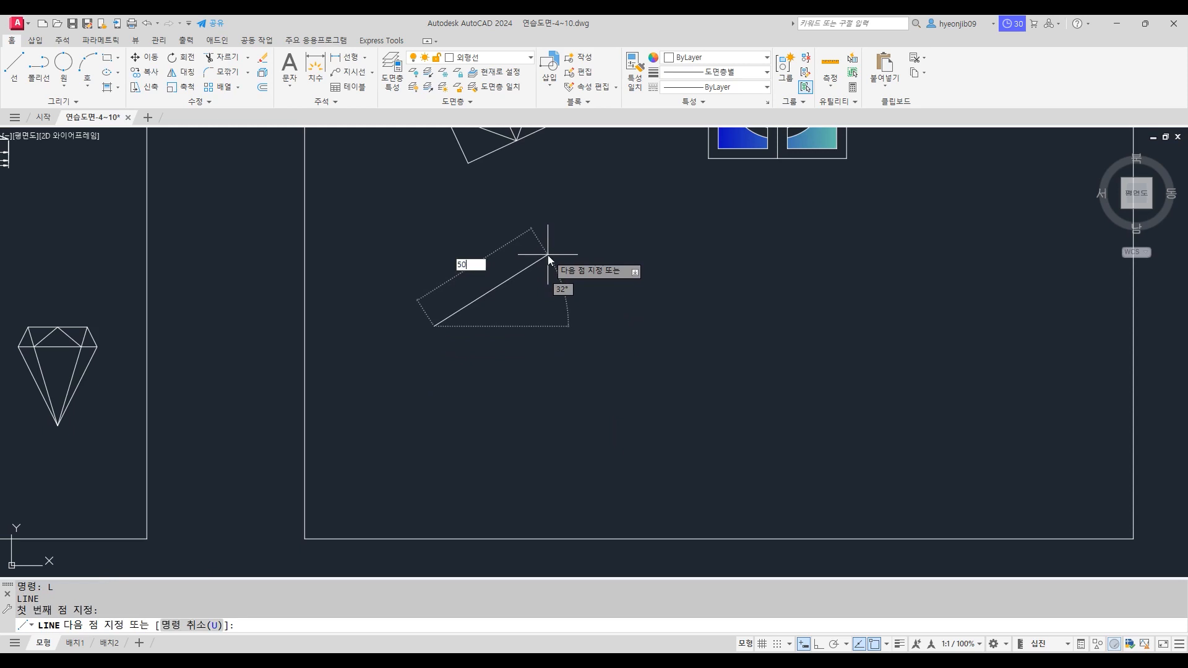
{"action": "key", "text": "Tab"}
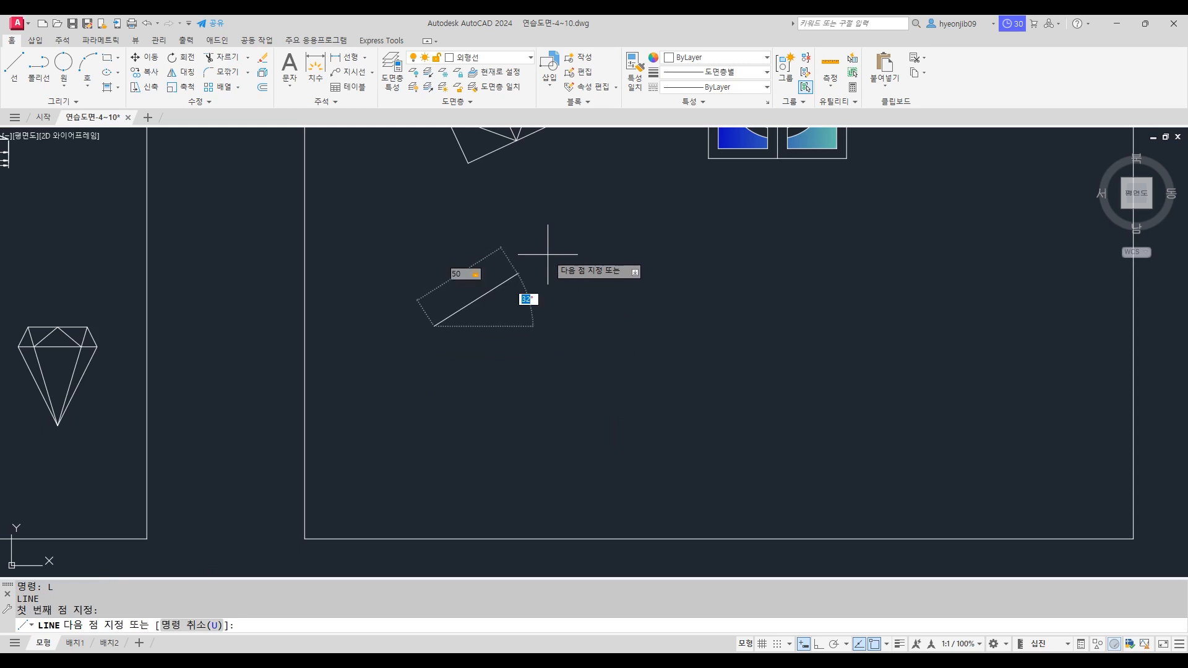
{"action": "type", "text": "26"}
{"action": "key", "text": "Return"}
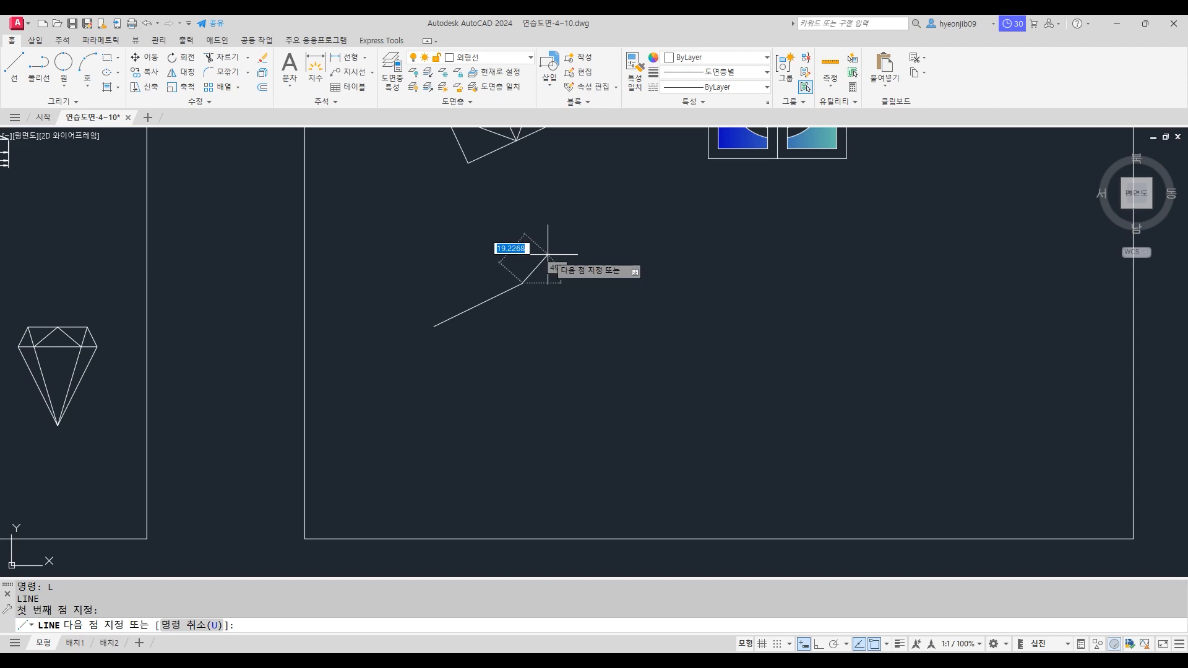
{"action": "key", "text": "Return"}
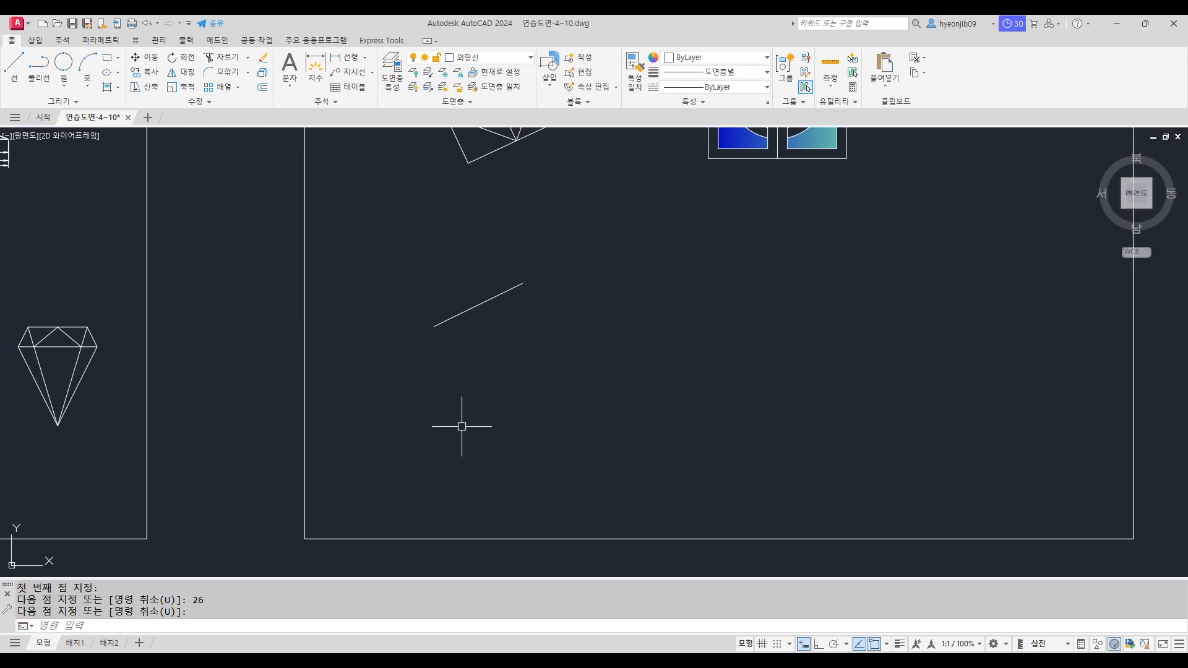
Step: Draw two concentric circles with radii 13 and 8 in the empty area below the 26° line
{"action": "type", "text": "c"}
{"action": "key", "text": "Return"}
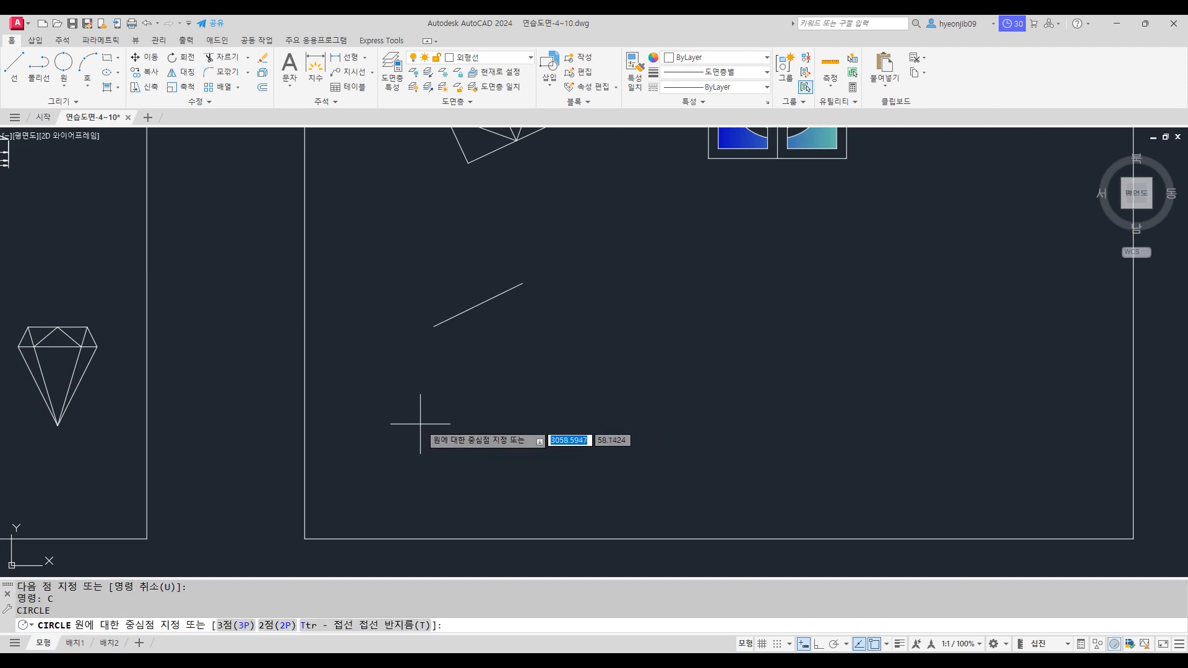
{"action": "left_click", "coordinate": [420, 425]}
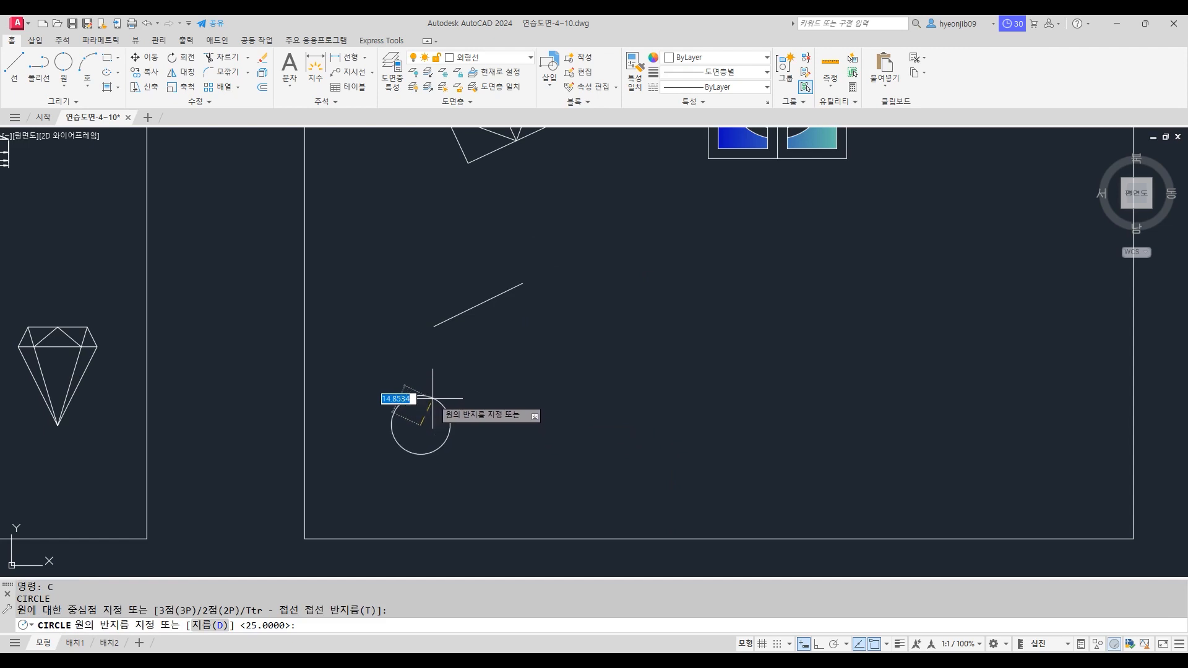
{"action": "key", "text": "Return"}
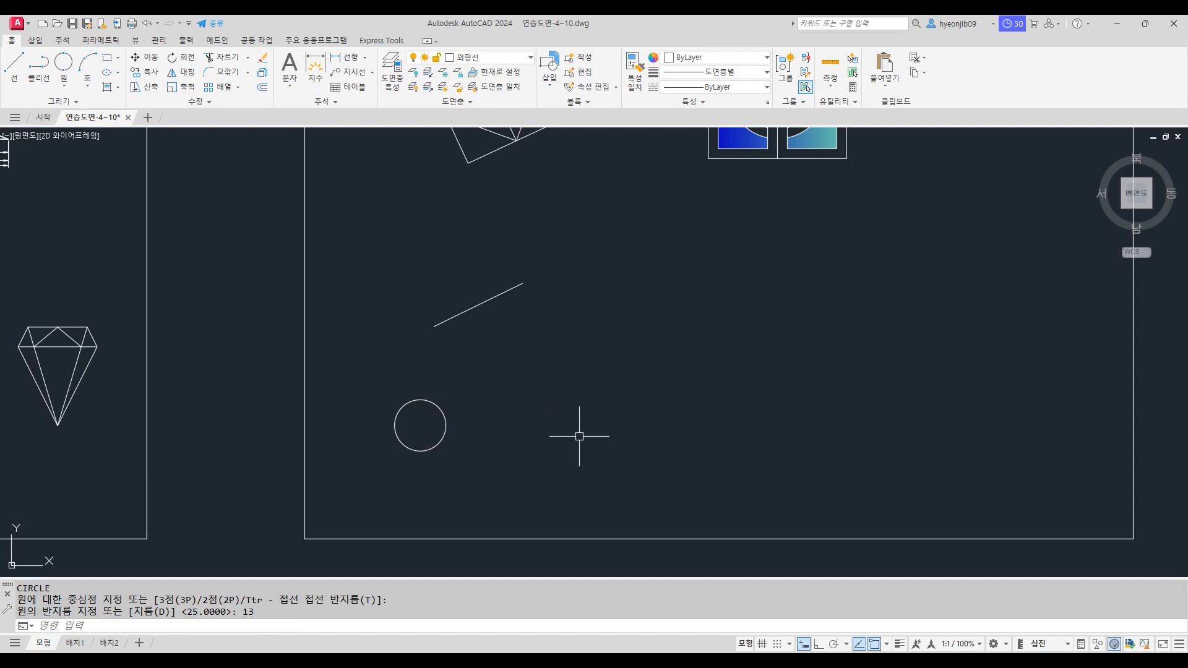
{"action": "type", "text": "c"}
{"action": "key", "text": "Return"}
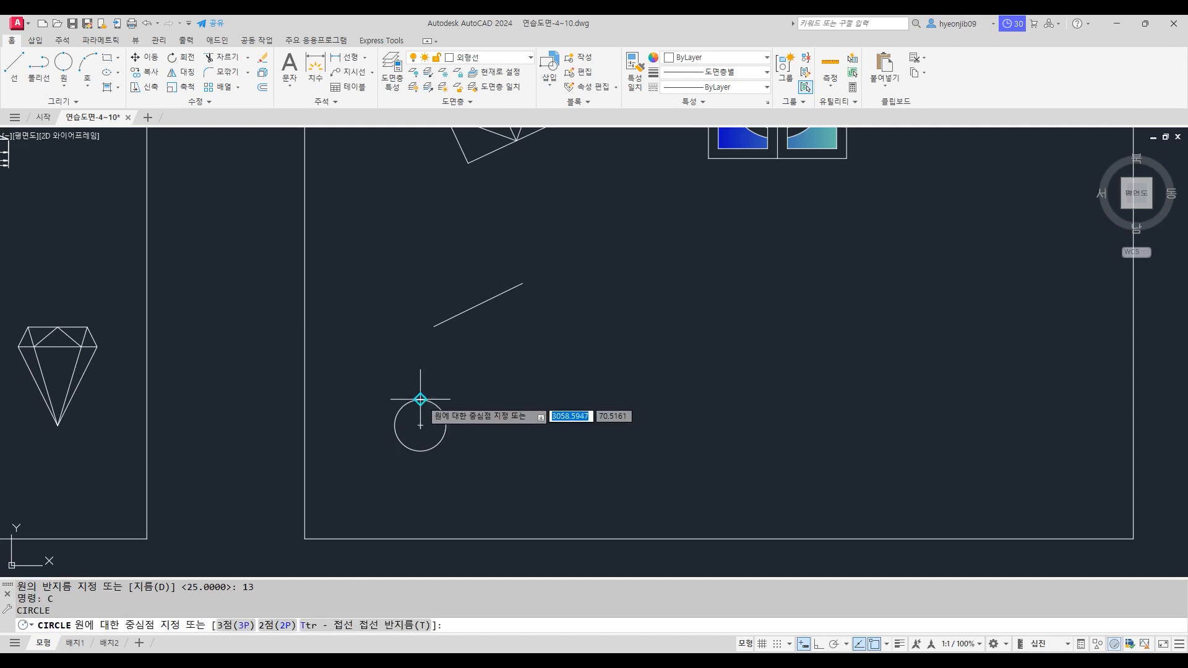
{"action": "left_click", "coordinate": [420, 426]}
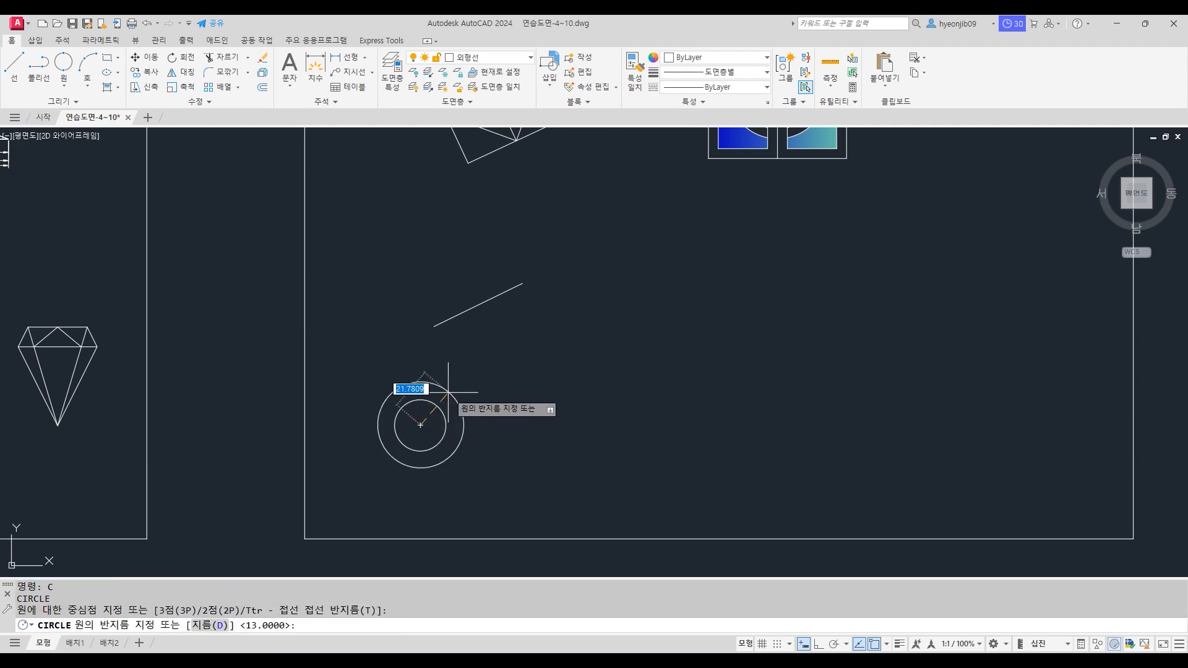
{"action": "type", "text": "8"}
{"action": "key", "text": "Return"}
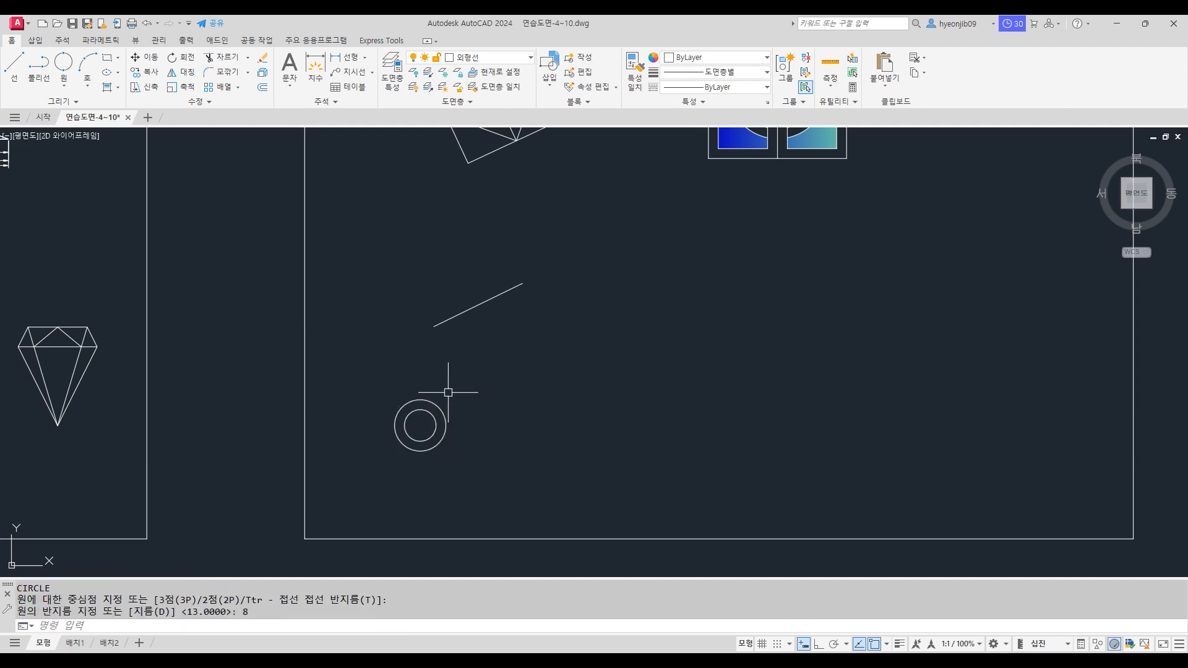
Step: Copy the radius-8 circle 40 units horizontally to the right from its centre, with ortho mode on
{"action": "scroll", "coordinate": [504, 464], "scroll_direction": "up", "scroll_amount": 2}
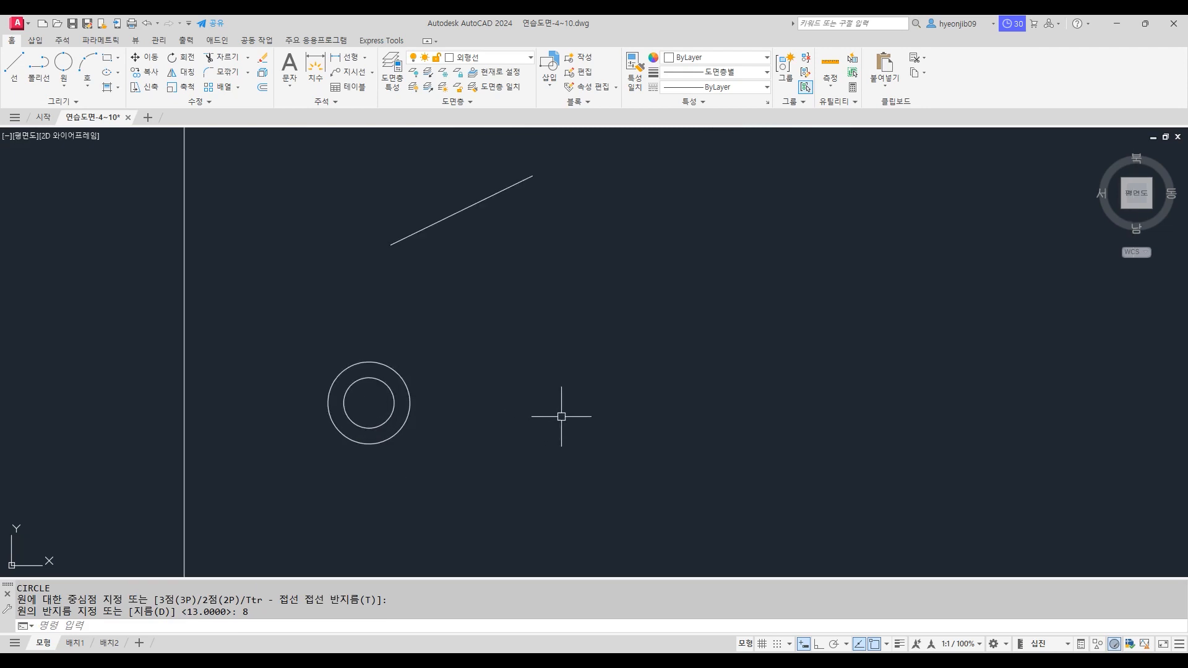
{"action": "type", "text": "CO"}
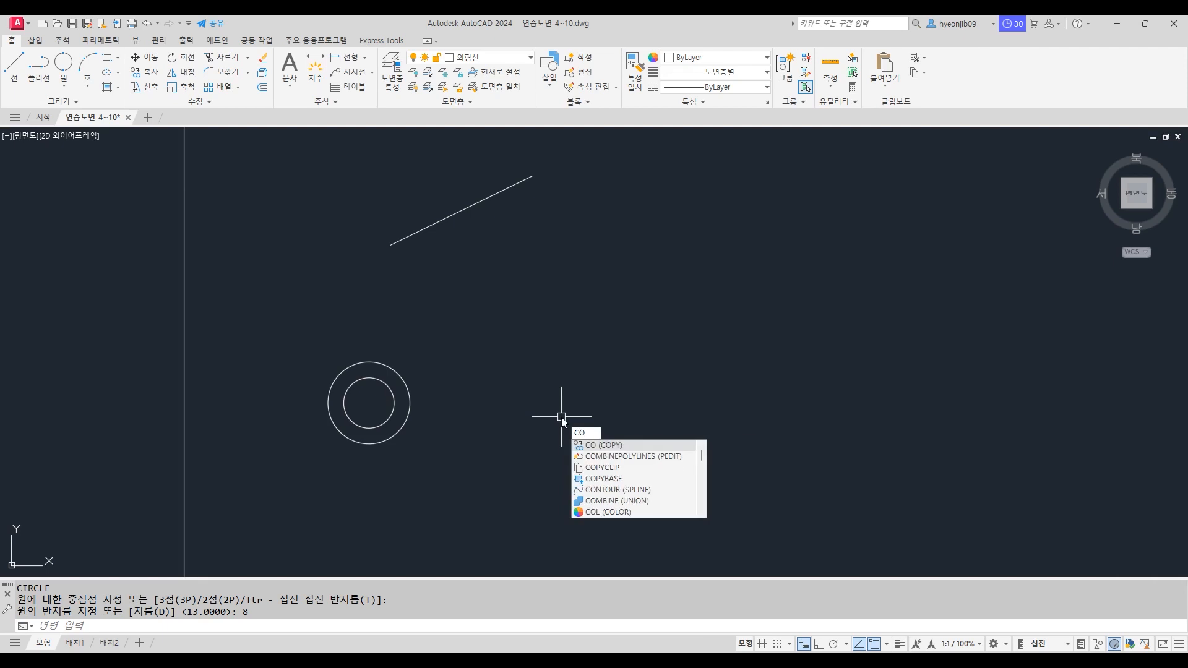
{"action": "key", "text": "Return"}
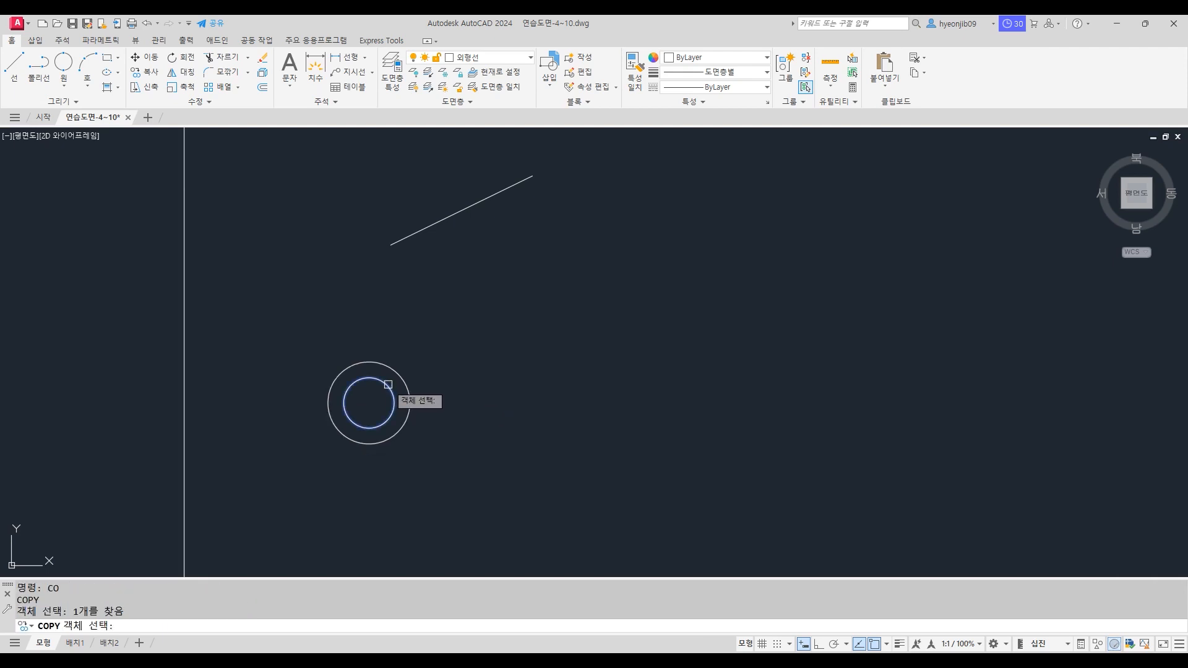
{"action": "left_click", "coordinate": [388, 387]}
{"action": "key", "text": "Return"}
{"action": "left_click", "coordinate": [369, 403]}
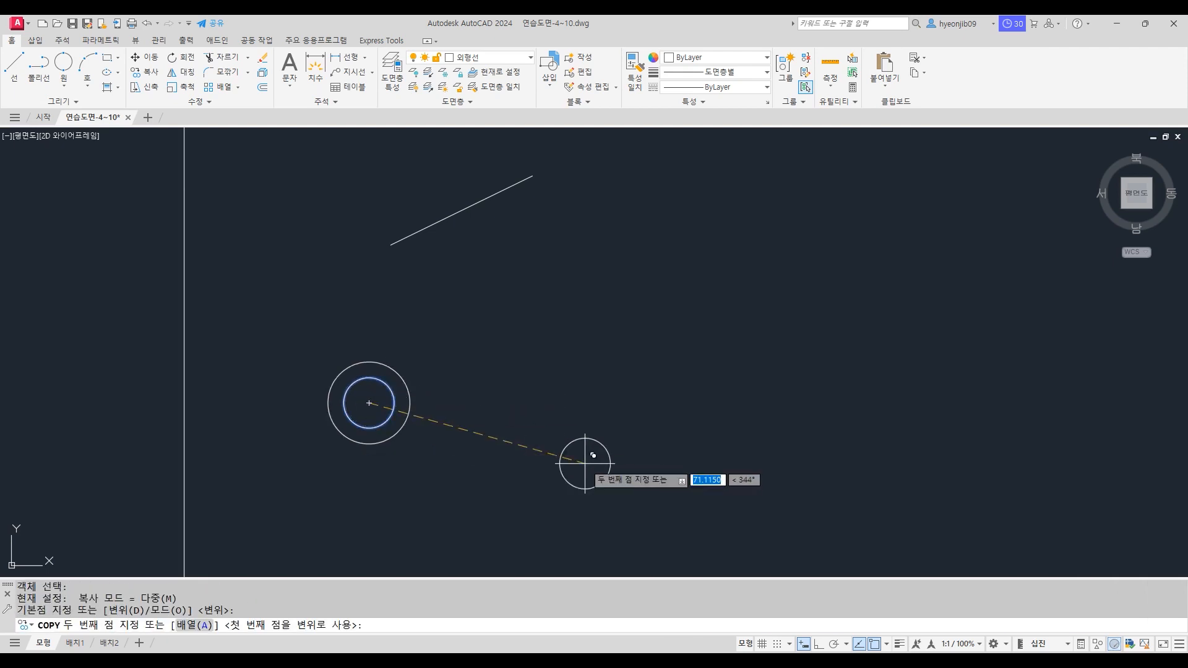
{"action": "left_click", "coordinate": [818, 644]}
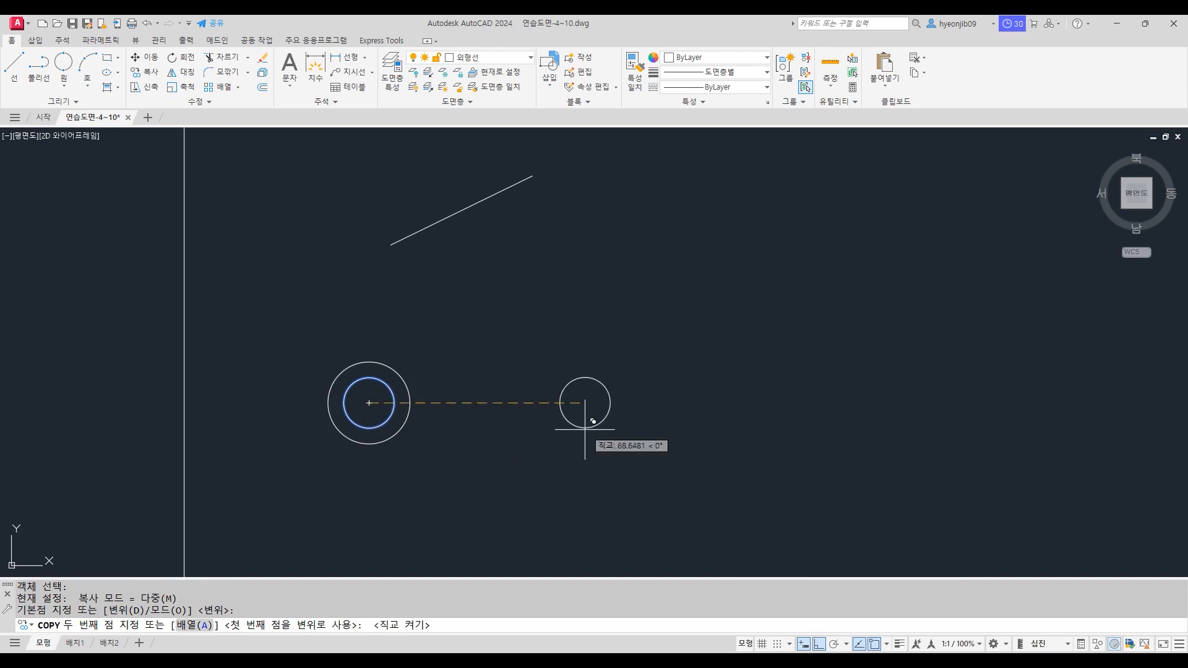
{"action": "type", "text": "40"}
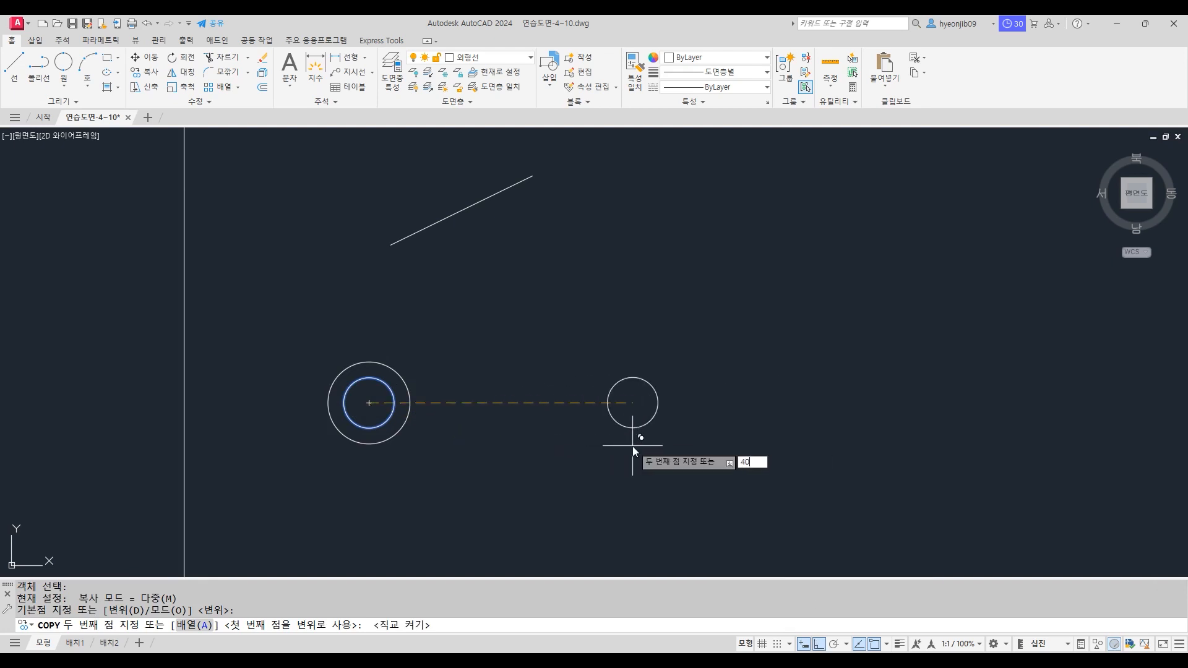
{"action": "key", "text": "Return"}
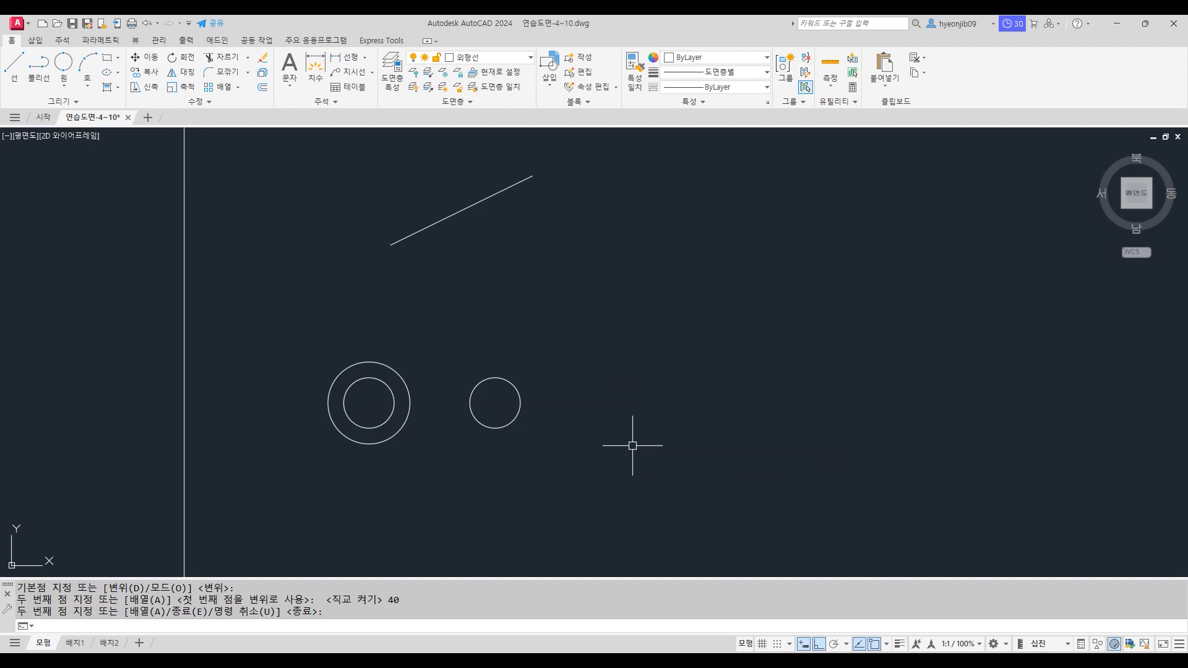
Step: Draw a circle of radius 18 concentric with the copied small circle
{"action": "type", "text": "c"}
{"action": "key", "text": "Return"}
{"action": "left_click", "coordinate": [495, 403]}
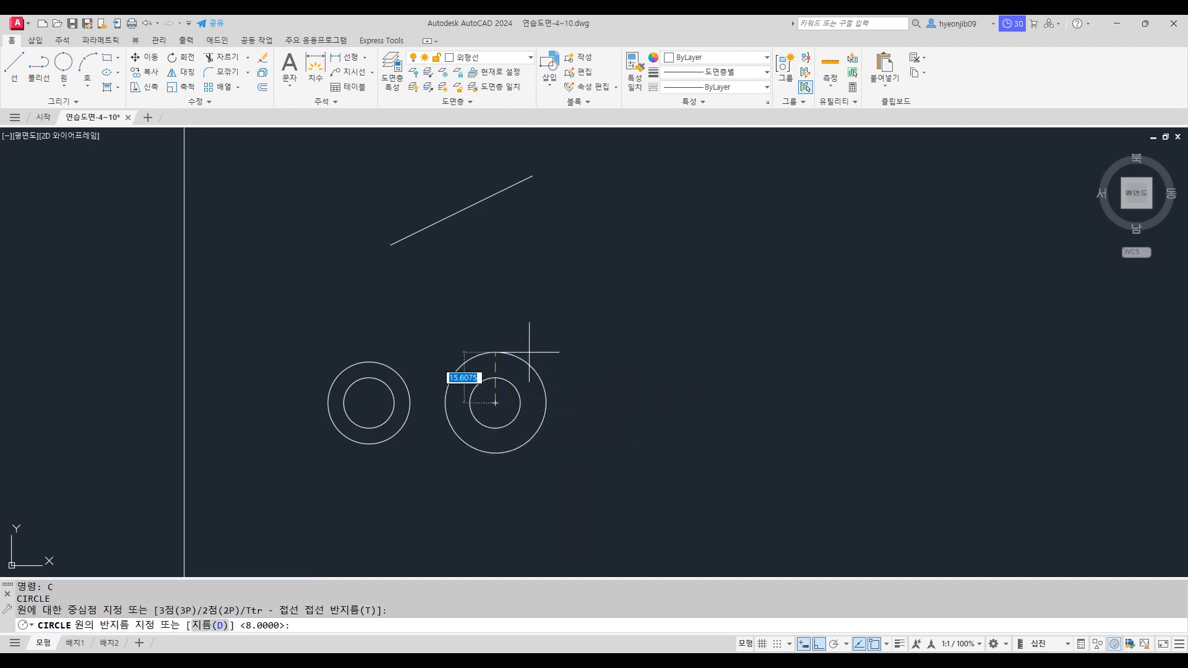
{"action": "type", "text": "18"}
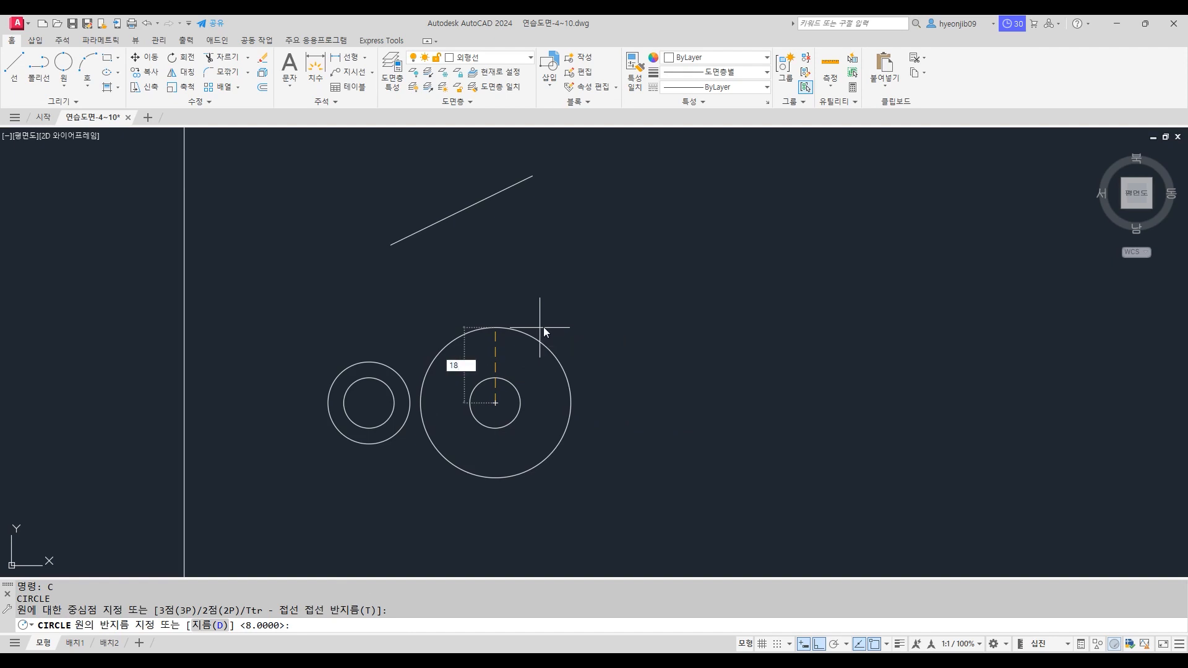
{"action": "key", "text": "Return"}
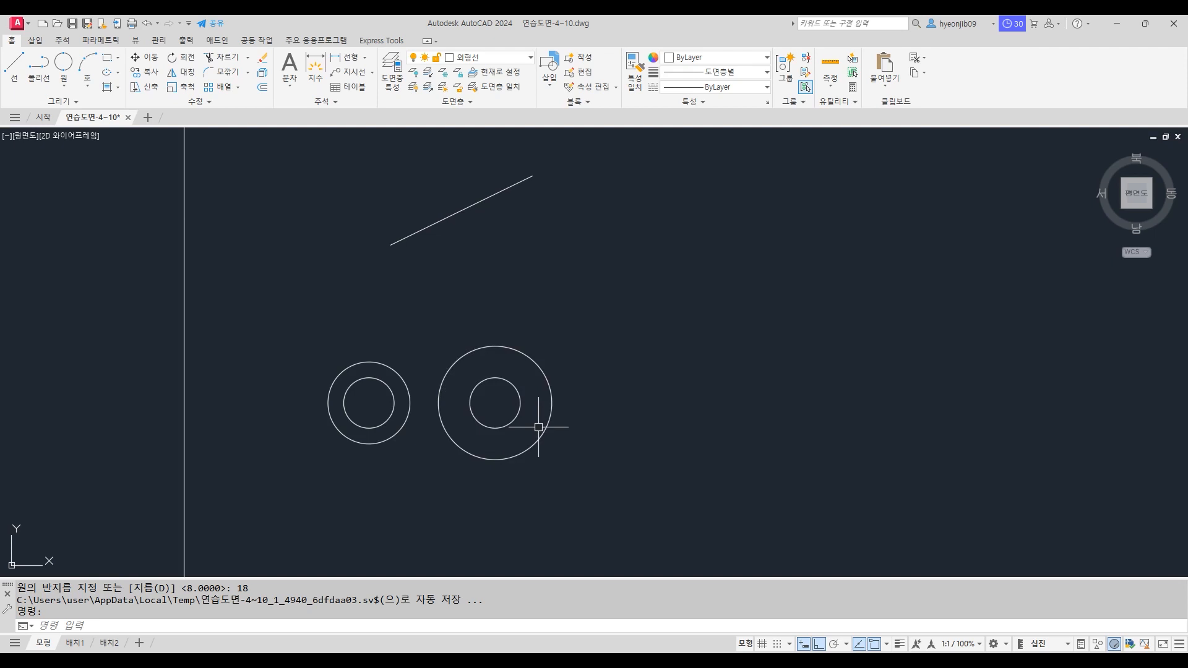
Step: Draw a trial line between the top quadrant points of the two outer circles and erase it
{"action": "scroll", "coordinate": [412, 487], "scroll_direction": "up", "scroll_amount": 2}
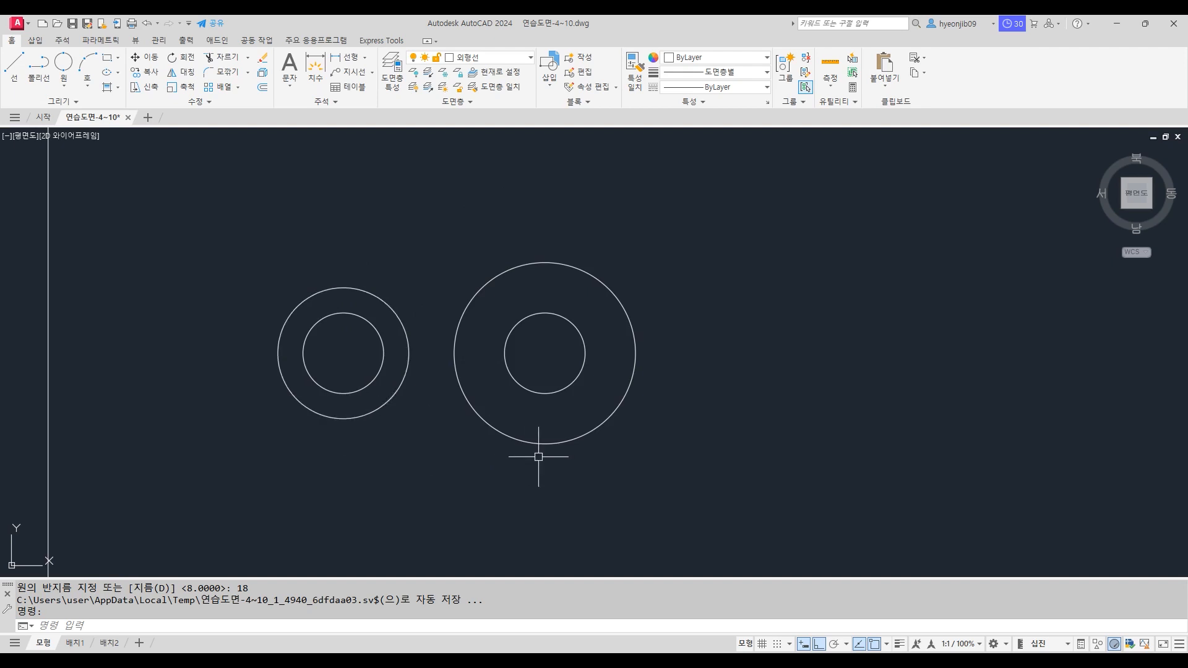
{"action": "type", "text": "l"}
{"action": "key", "text": "Return"}
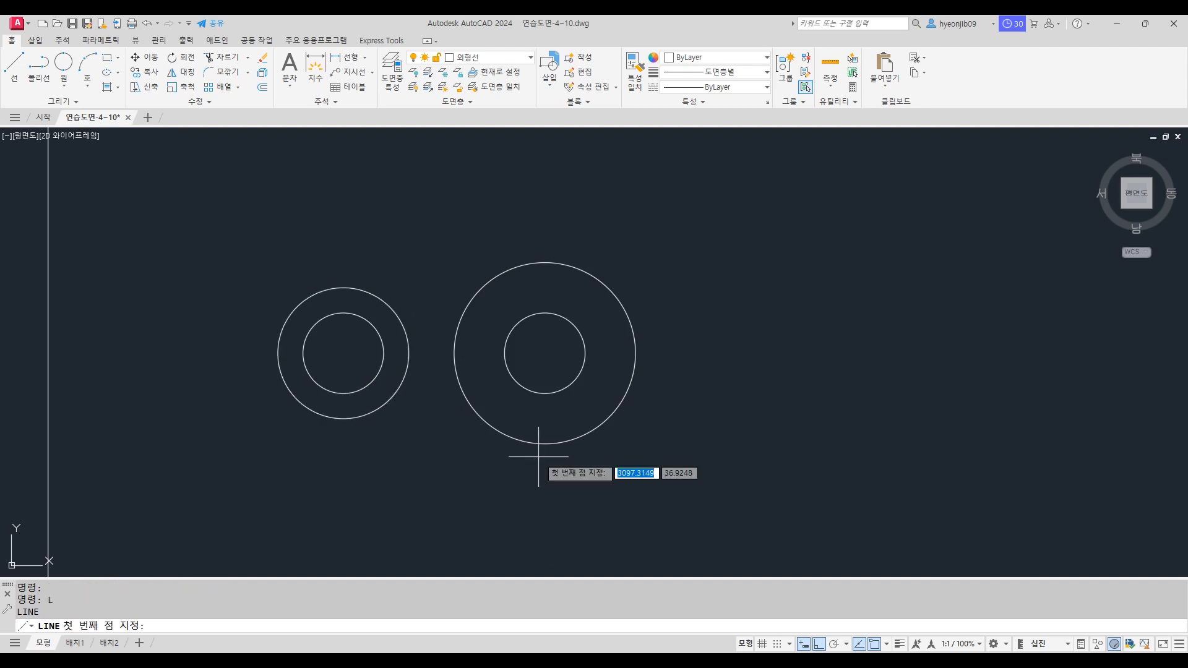
{"action": "left_click", "coordinate": [344, 287]}
{"action": "left_click", "coordinate": [543, 263]}
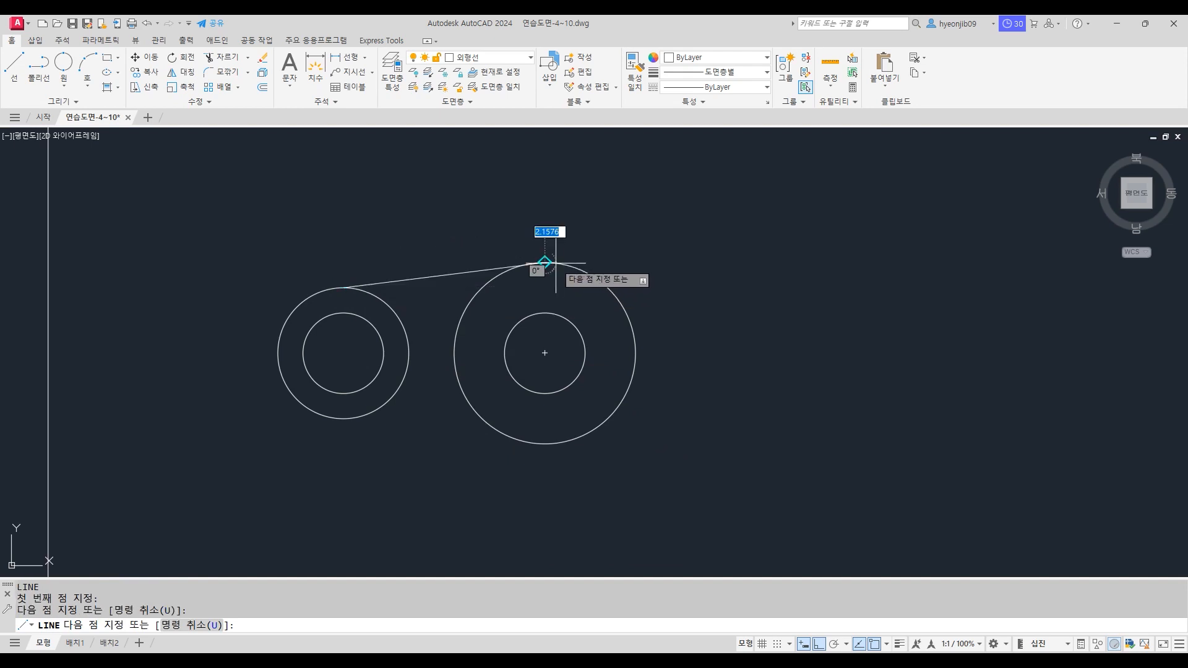
{"action": "key", "text": "Return"}
{"action": "scroll", "coordinate": [340, 286], "scroll_direction": "up", "scroll_amount": 10}
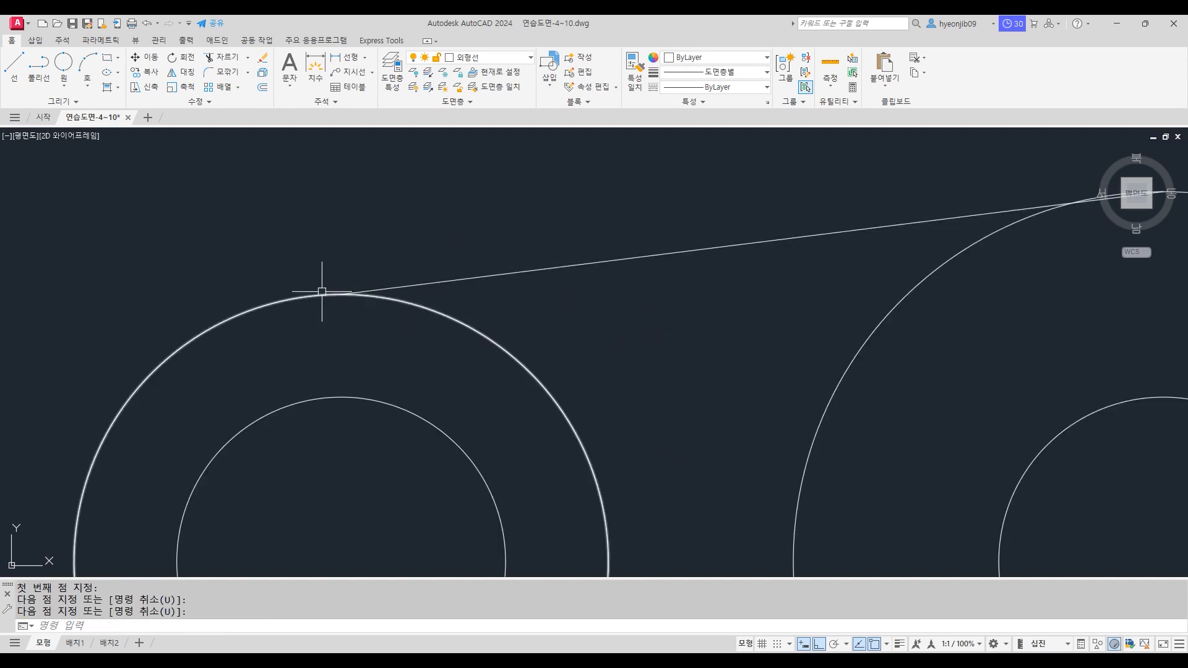
{"action": "scroll", "coordinate": [159, 265], "scroll_direction": "down", "scroll_amount": 10}
{"action": "scroll", "coordinate": [682, 192], "scroll_direction": "up", "scroll_amount": 10}
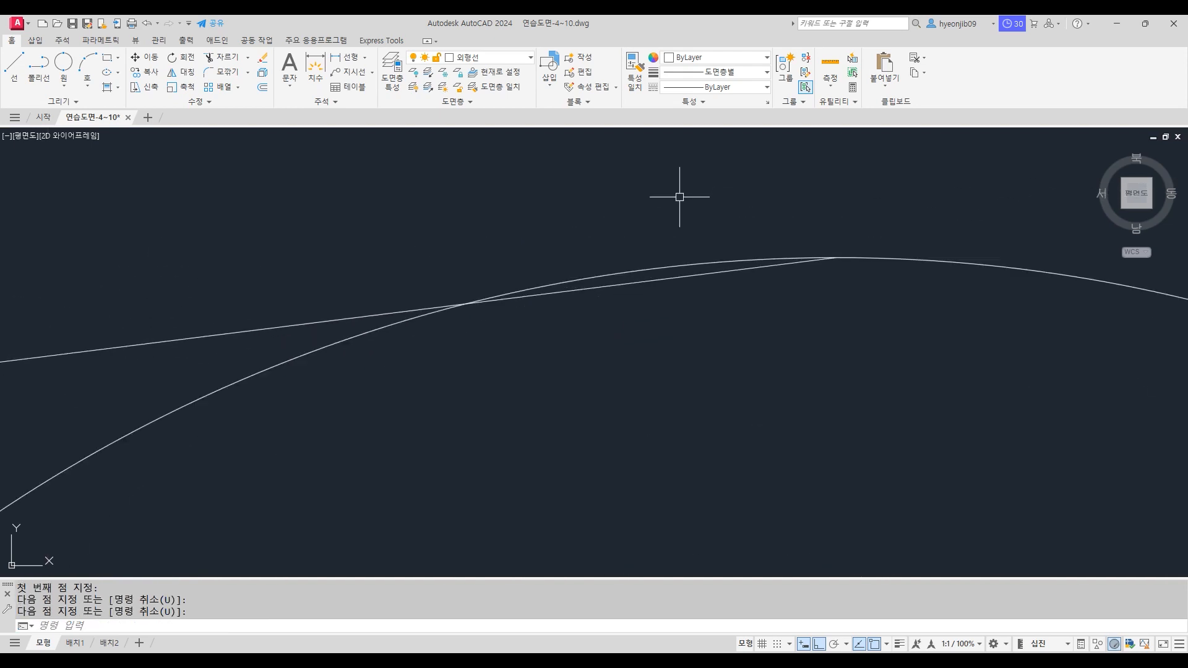
{"action": "scroll", "coordinate": [752, 269], "scroll_direction": "down", "scroll_amount": 10}
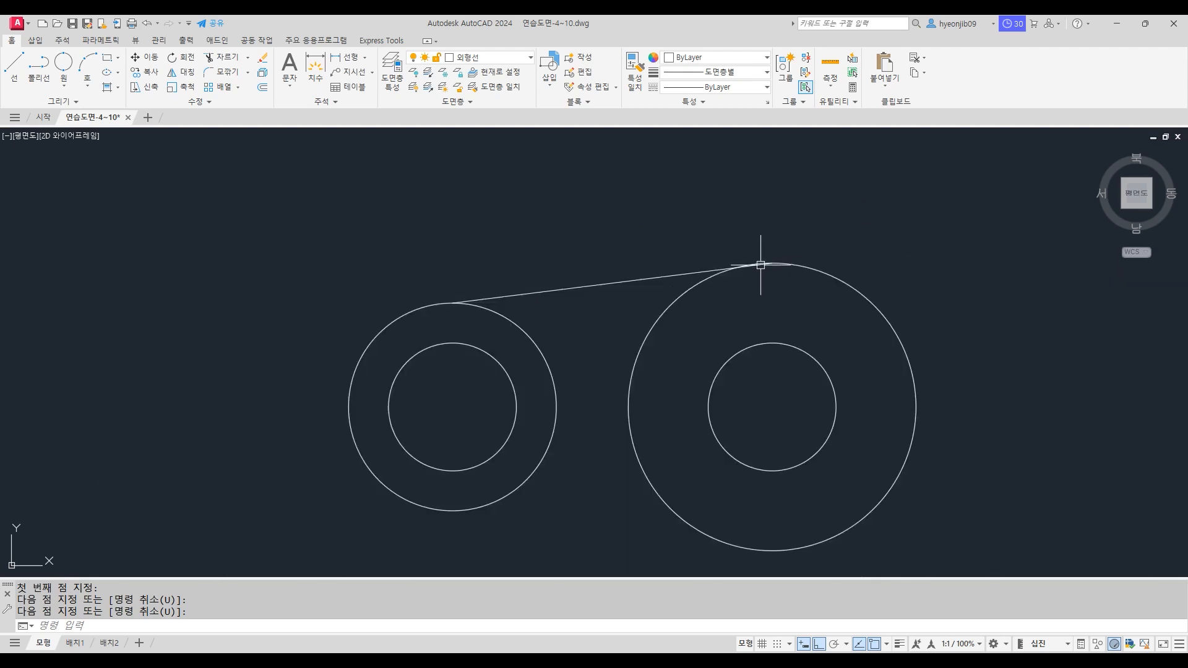
{"action": "left_click", "coordinate": [653, 296]}
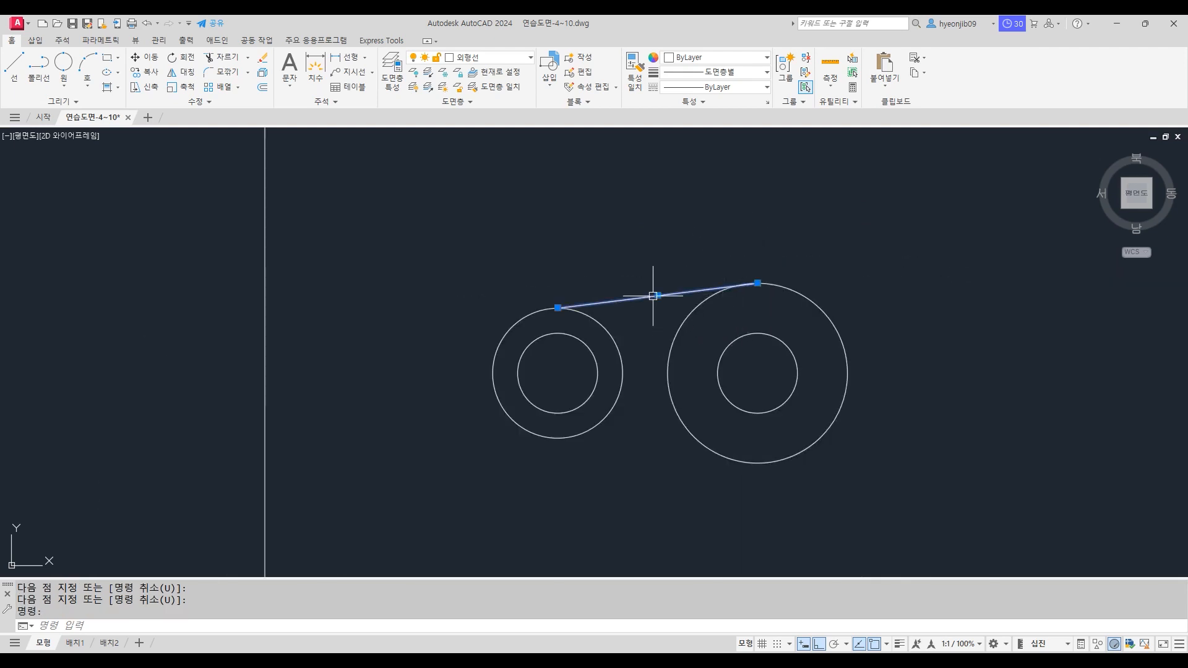
{"action": "key", "text": "Delete"}
Step: Draw a line along the upper side of the two outer circles, using tangent snaps at both ends
{"action": "type", "text": "L"}
{"action": "key", "text": "Return"}
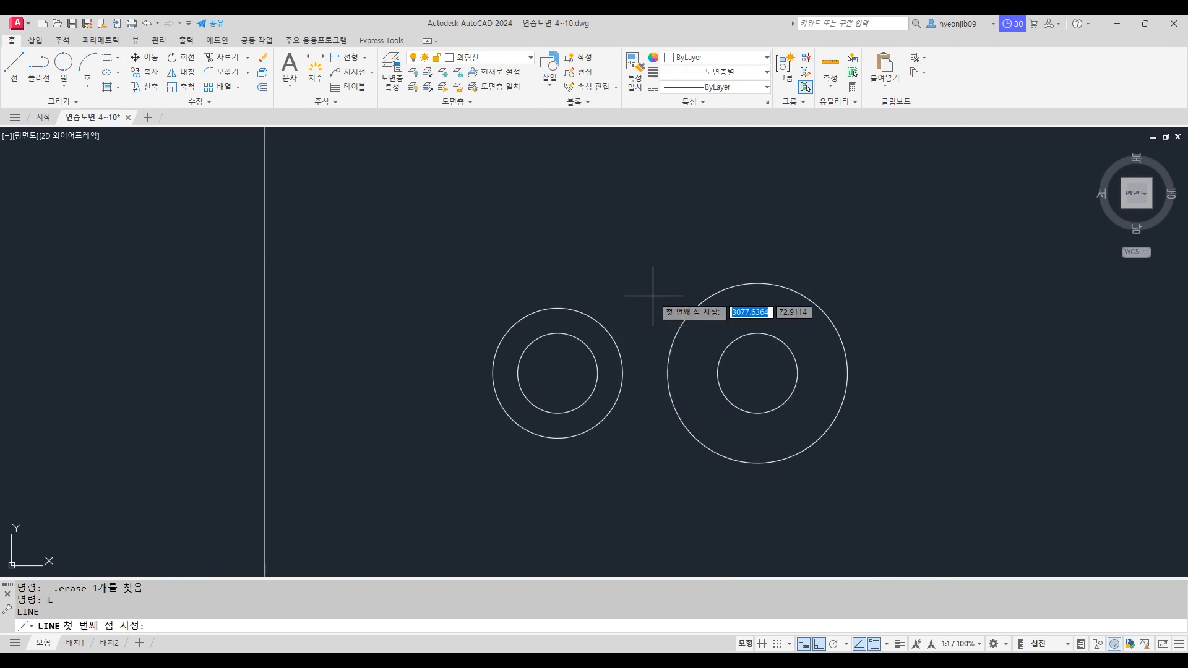
{"action": "right_click", "coordinate": [657, 240], "text": "shift"}
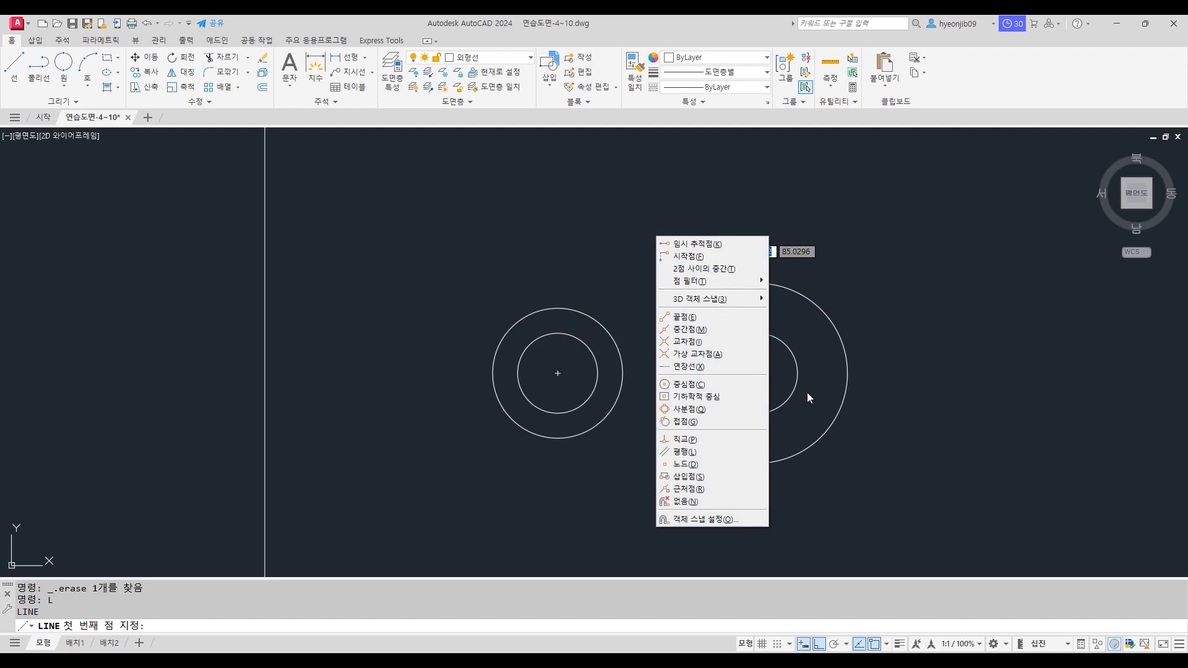
{"action": "left_click", "coordinate": [686, 421]}
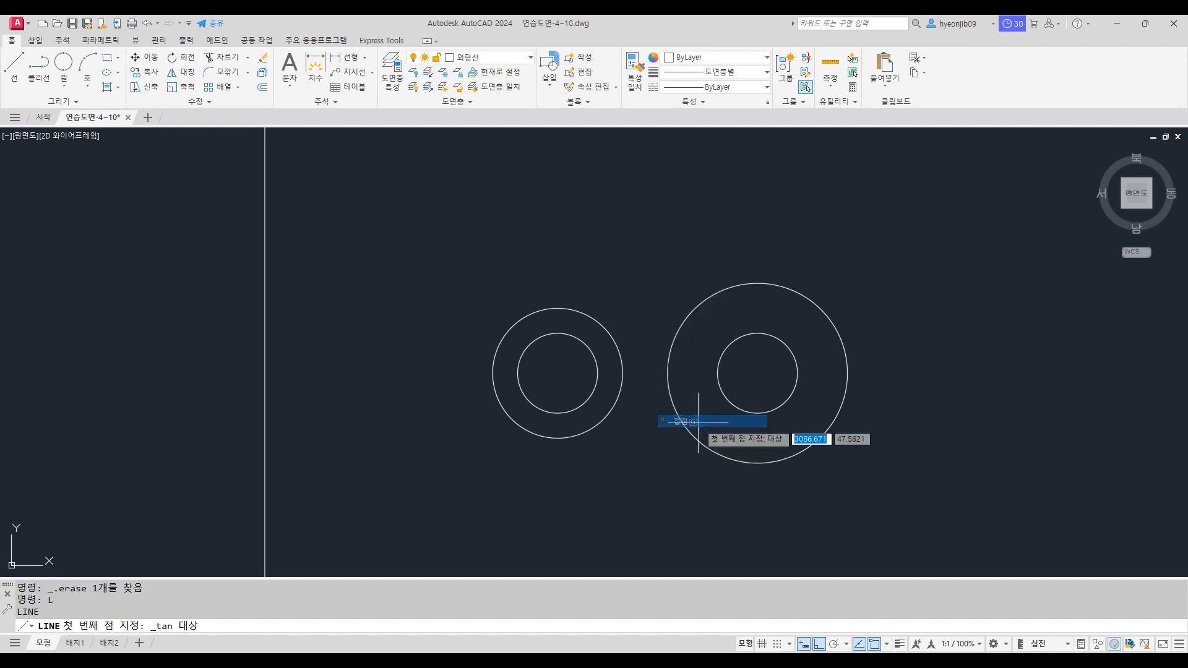
{"action": "left_click", "coordinate": [534, 311]}
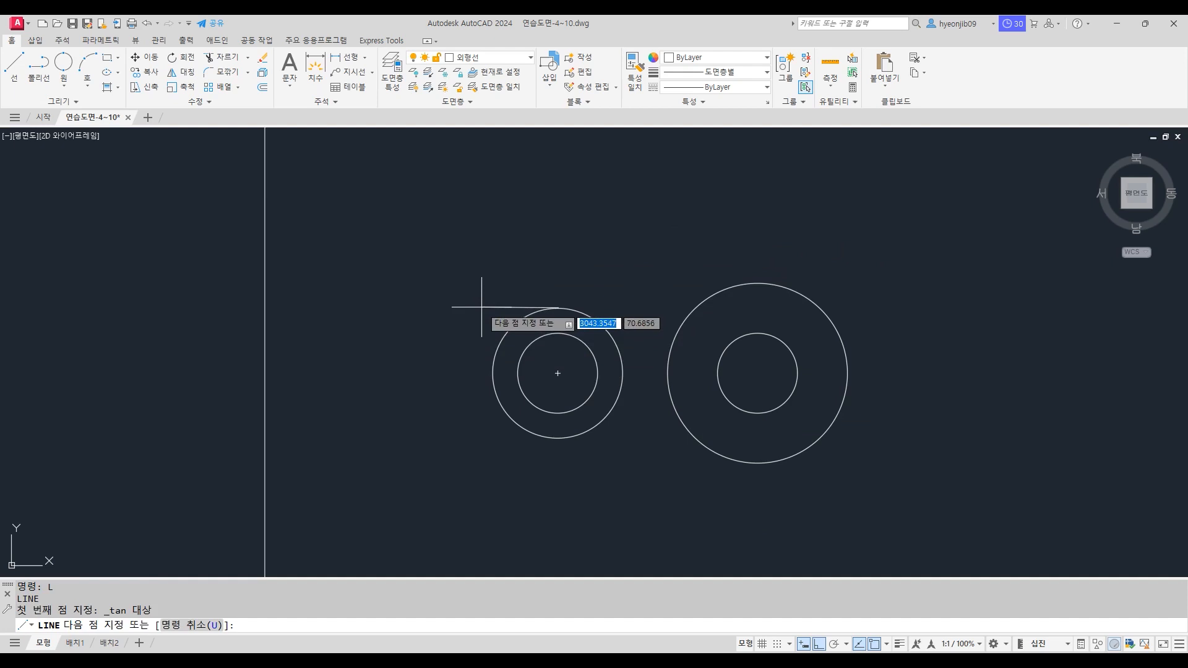
{"action": "right_click", "coordinate": [687, 249], "text": "shift"}
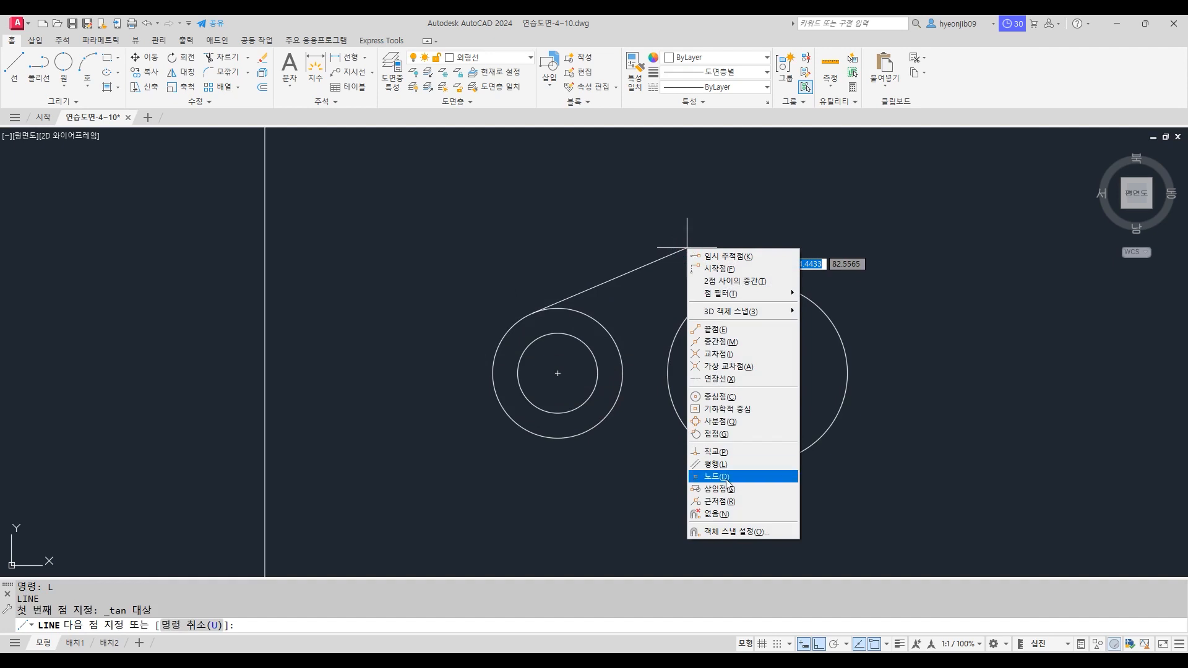
{"action": "left_click", "coordinate": [718, 434]}
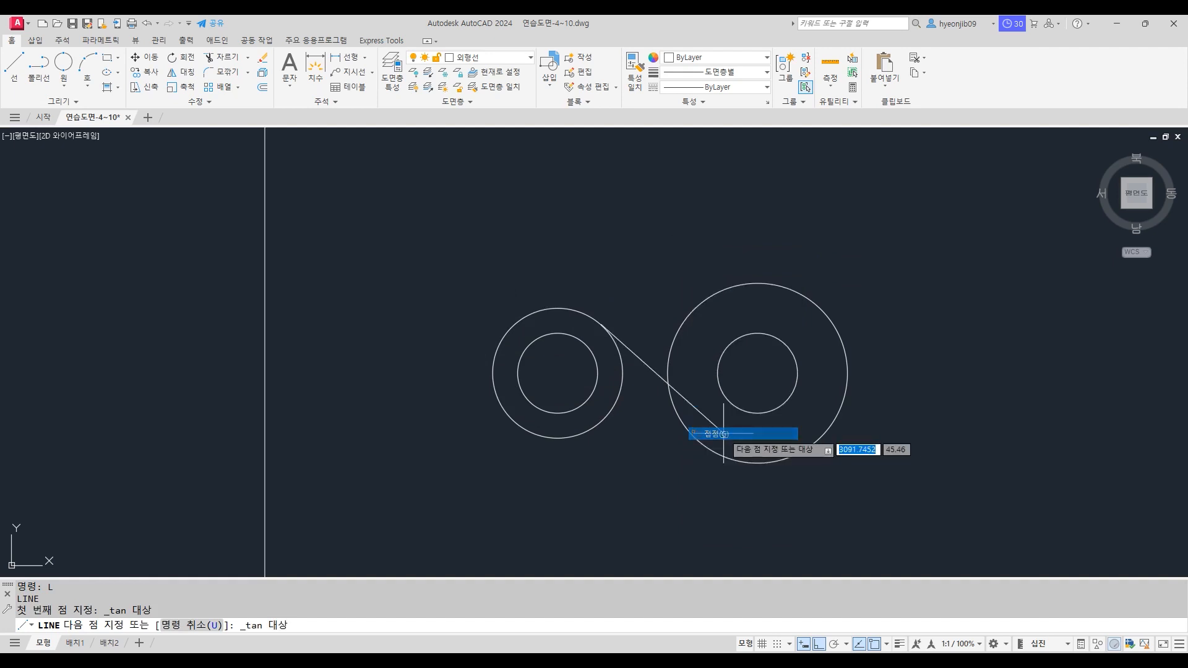
{"action": "left_click", "coordinate": [762, 288]}
{"action": "key", "text": "Return"}
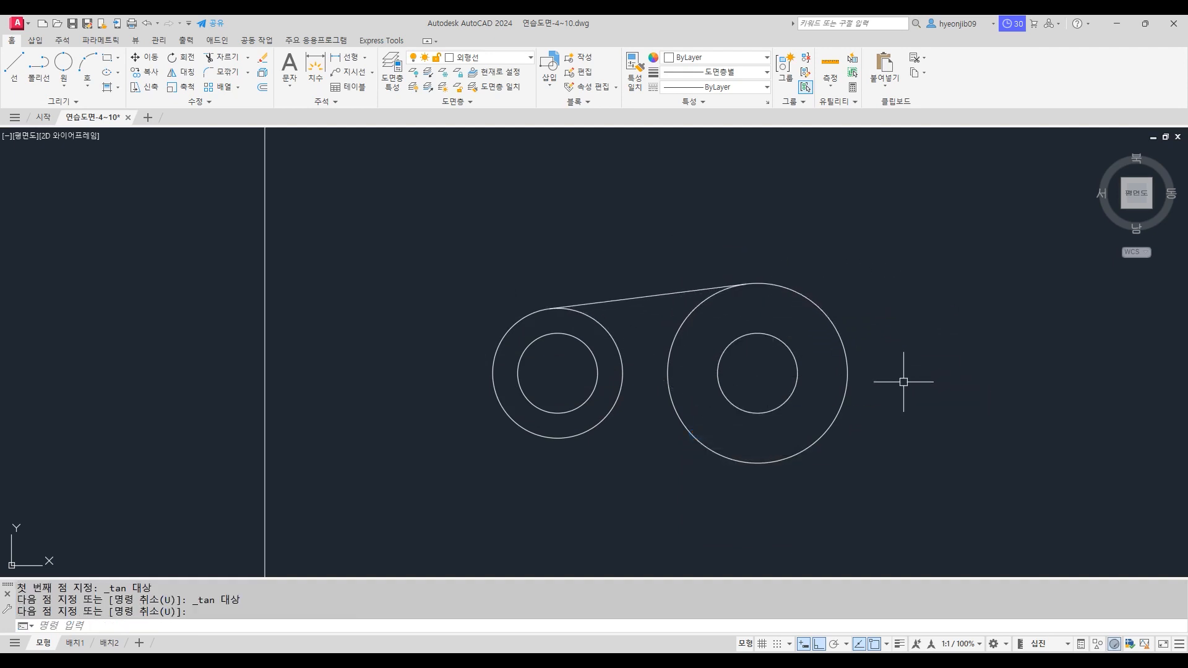
Step: Draw a line from the tangent line's endpoint on the radius-18 circle to that circle's centre
{"action": "type", "text": "l"}
{"action": "key", "text": "Return"}
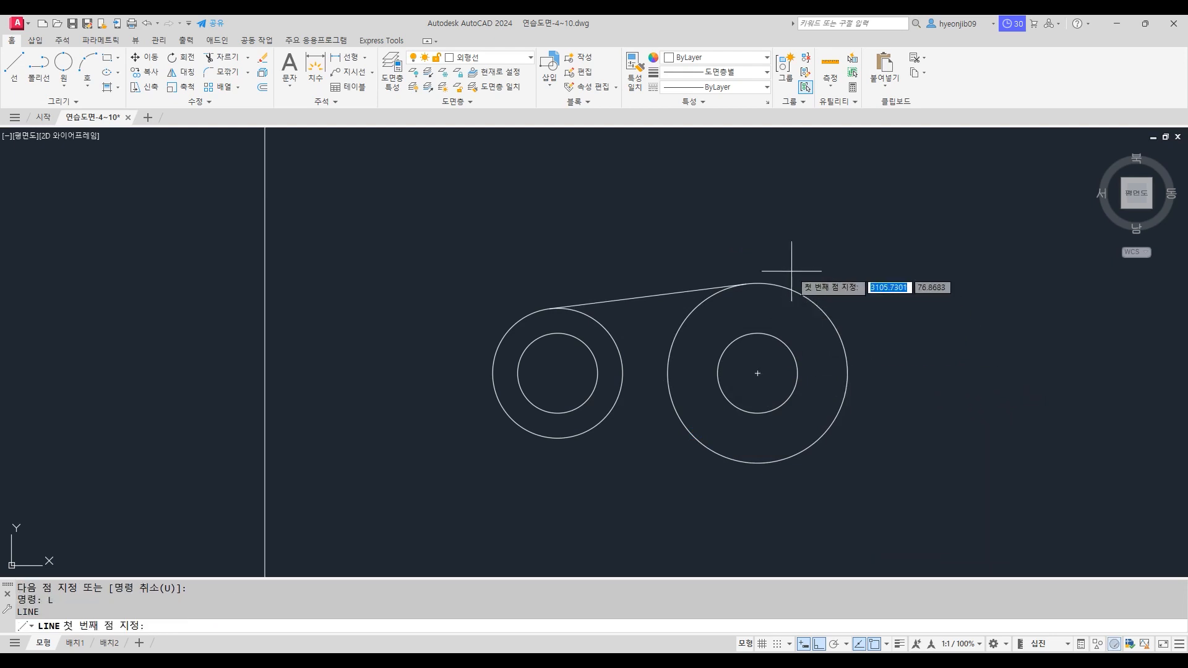
{"action": "left_click", "coordinate": [746, 283]}
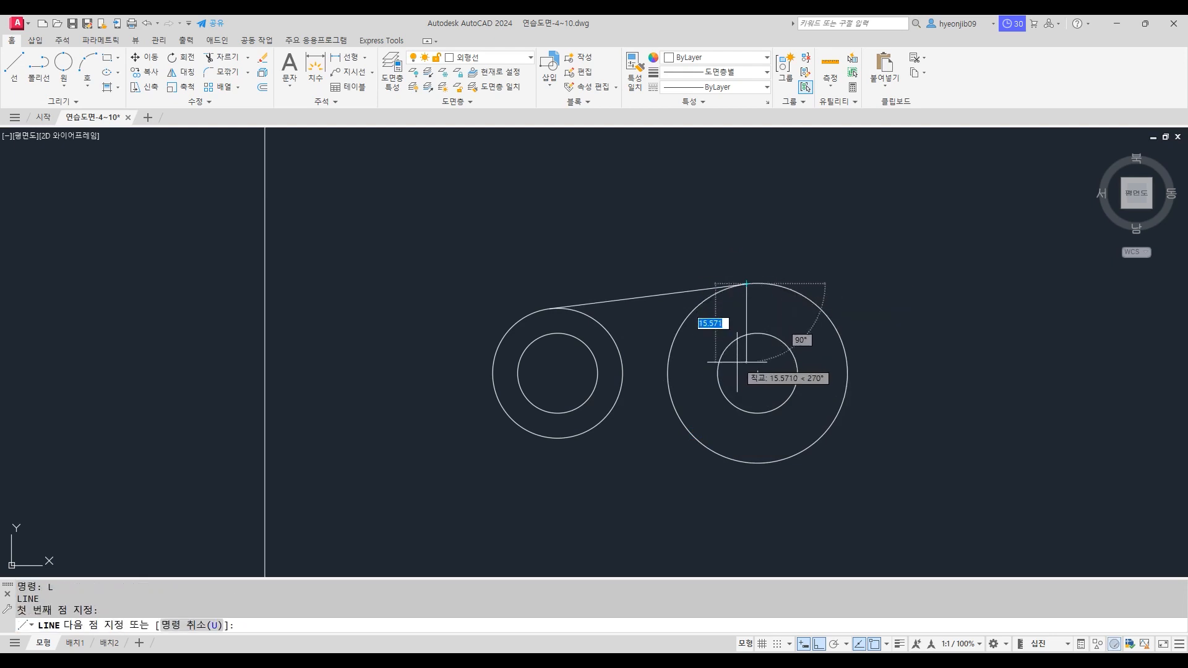
{"action": "left_click", "coordinate": [757, 373]}
{"action": "key", "text": "Return"}
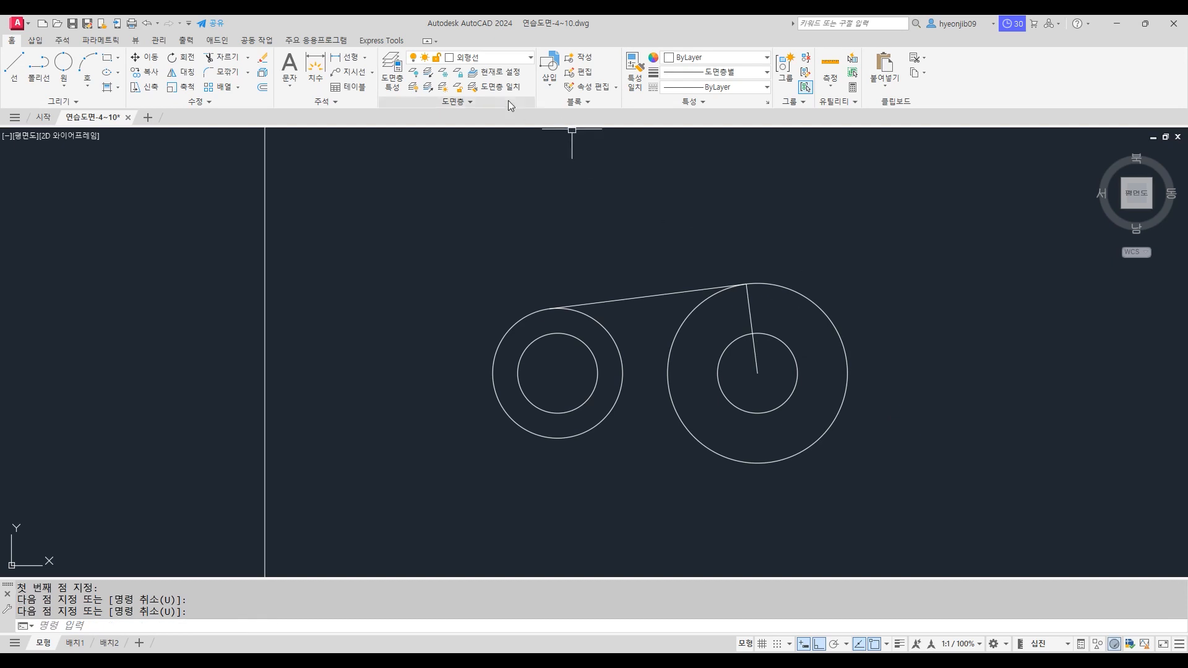
Step: Add an angular dimension between the upper tangent line and the radius line of the large circle
{"action": "left_click", "coordinate": [364, 57]}
{"action": "left_click", "coordinate": [349, 129]}
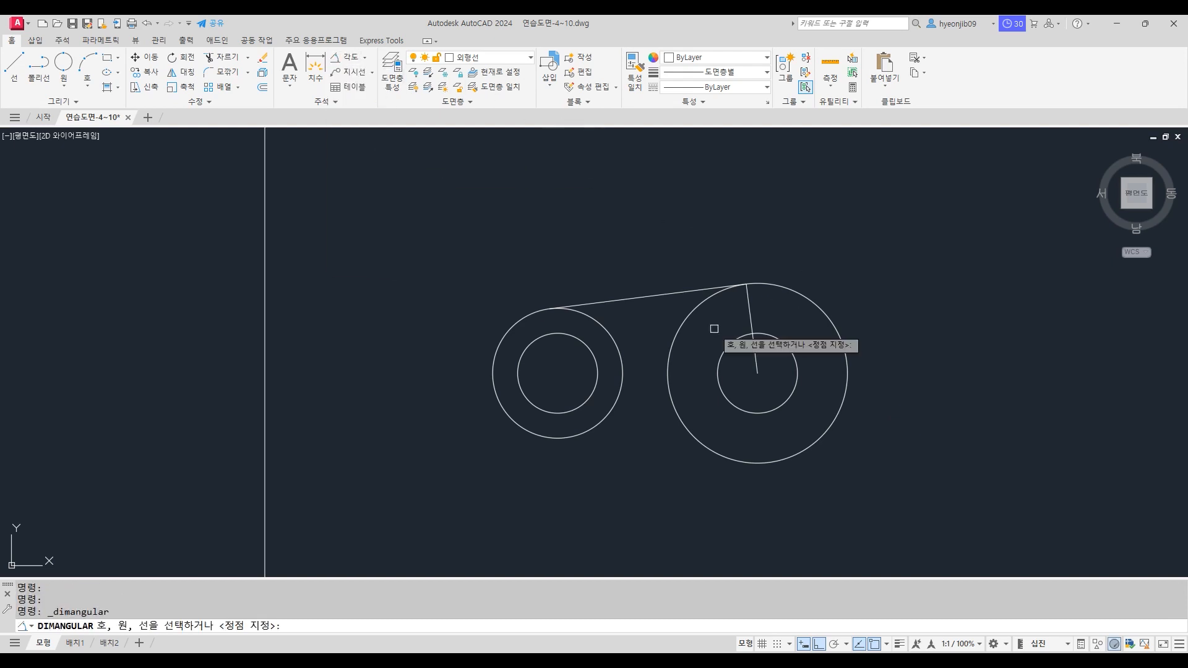
{"action": "left_click", "coordinate": [674, 291]}
{"action": "left_click", "coordinate": [750, 313]}
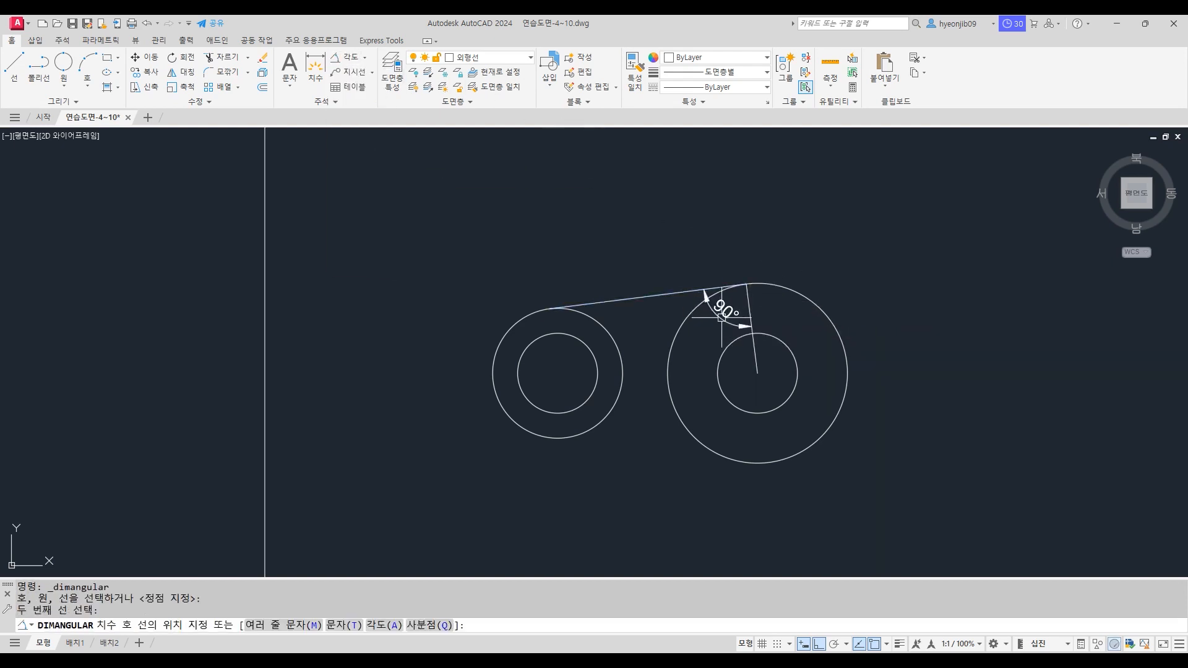
{"action": "left_click", "coordinate": [722, 317]}
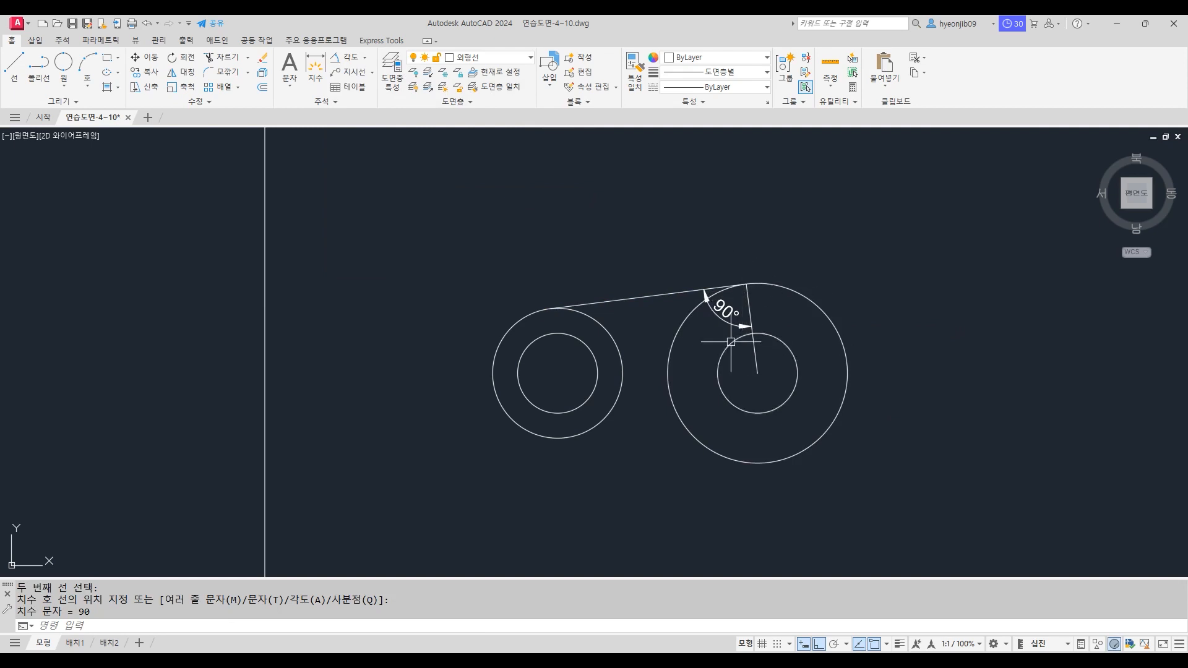
Step: Erase the angular dimension and the radius line inside the large circle
{"action": "left_click", "coordinate": [729, 322]}
{"action": "left_click", "coordinate": [750, 308]}
{"action": "key", "text": "Delete"}
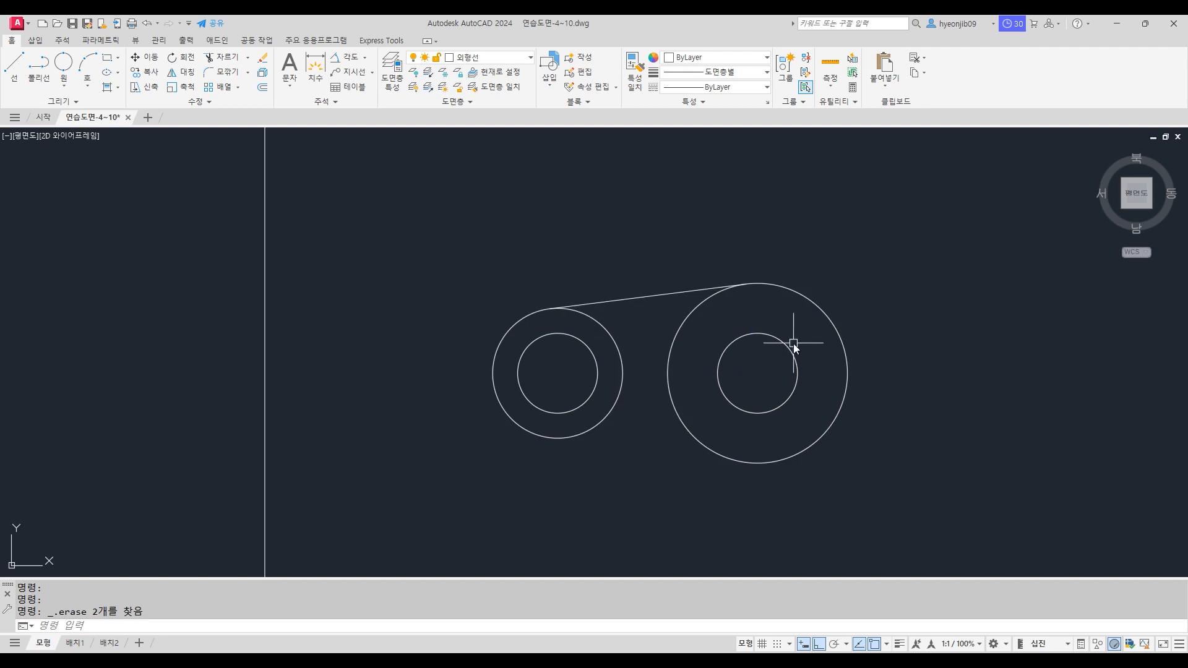
Step: Draw a line along the lower side of the two outer circles, using tangent snaps at both ends
{"action": "type", "text": "L"}
{"action": "key", "text": "Return"}
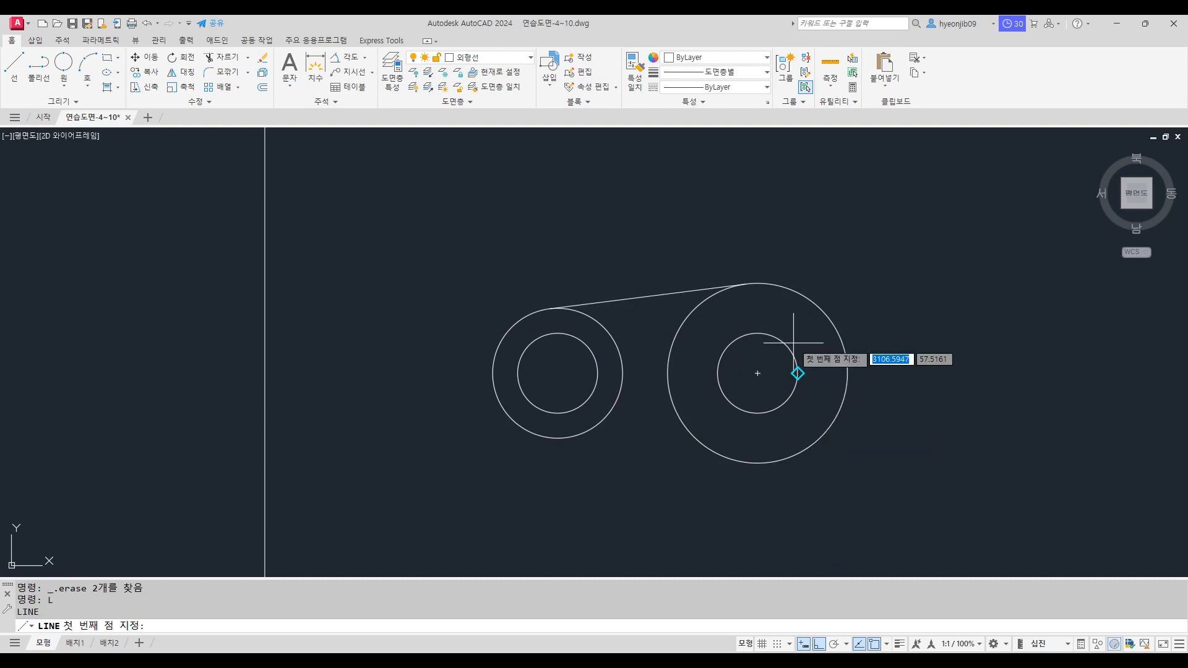
{"action": "right_click", "coordinate": [853, 267], "text": "shift"}
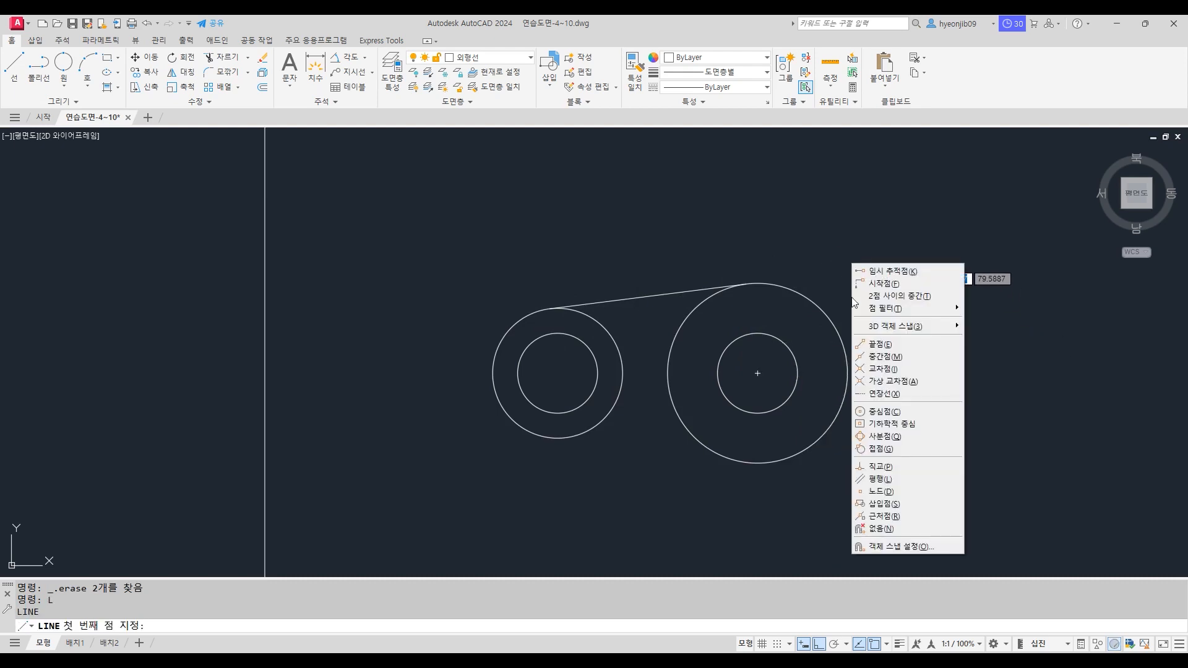
{"action": "left_click", "coordinate": [880, 448]}
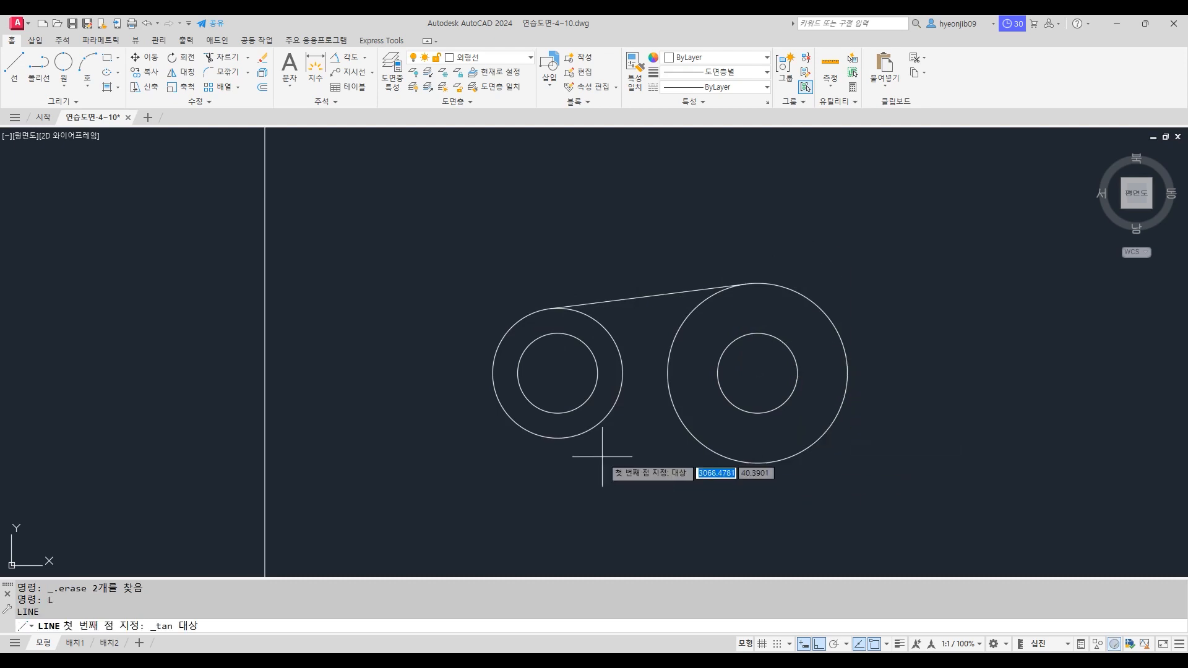
{"action": "left_click", "coordinate": [534, 437]}
{"action": "right_click", "coordinate": [682, 496], "text": "shift"}
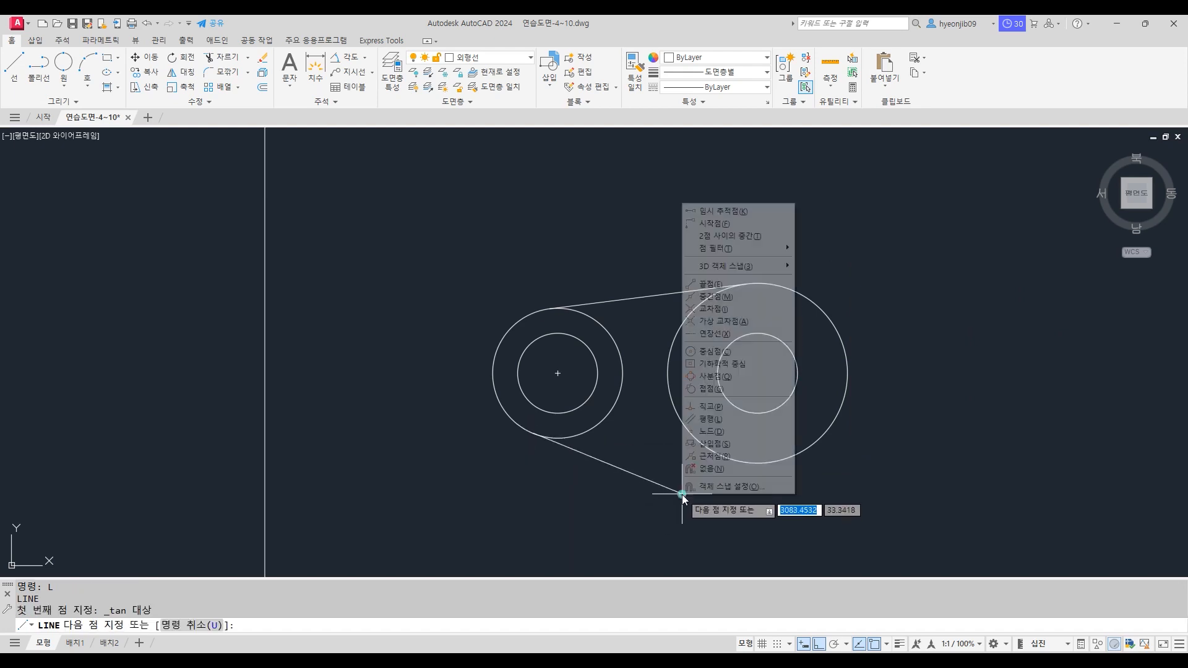
{"action": "left_click", "coordinate": [711, 388]}
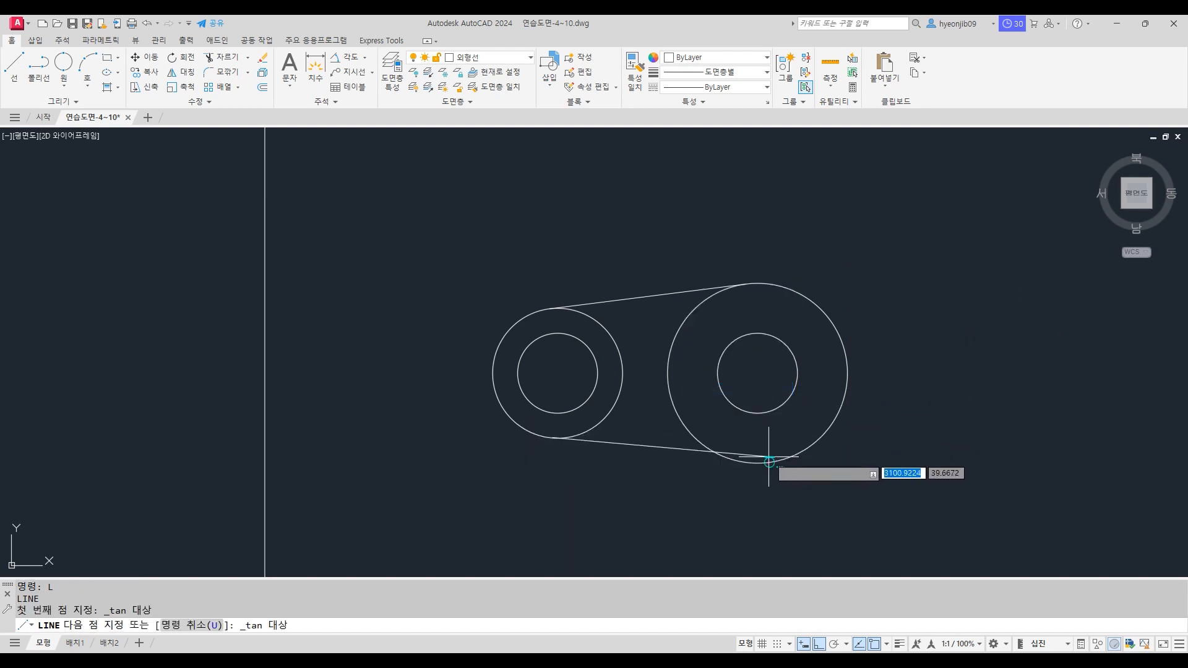
{"action": "left_click", "coordinate": [769, 462]}
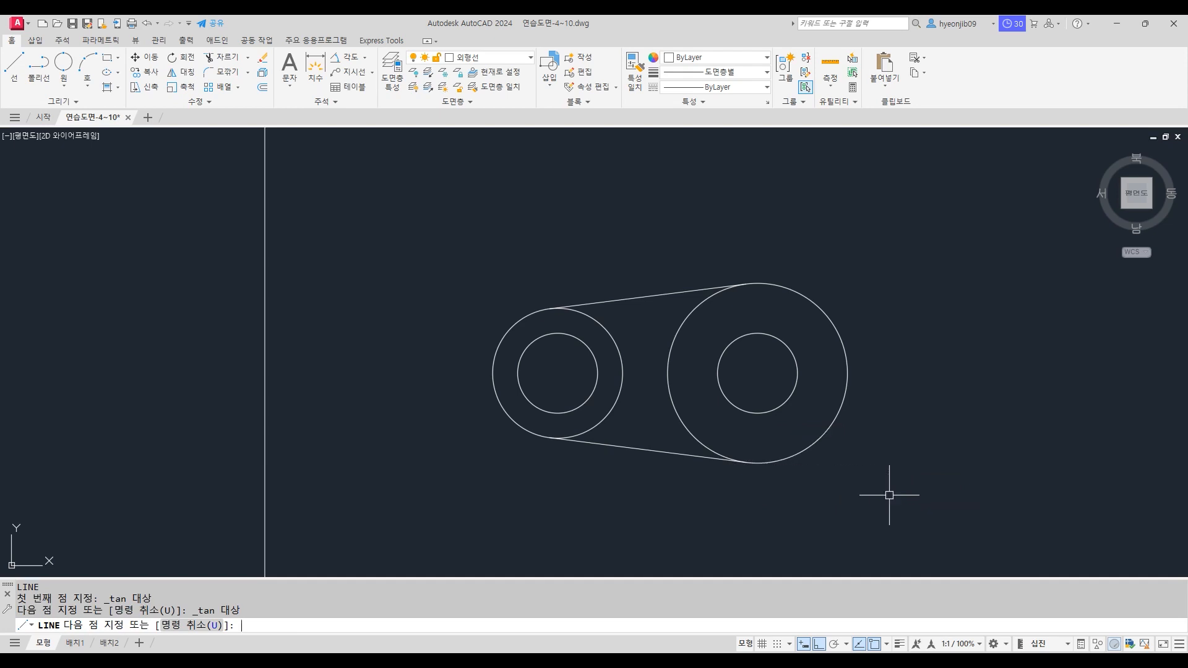
{"action": "key", "text": "Return"}
Step: Trim the inner arcs of both outer circles between the two tangent lines to leave the link outline
{"action": "type", "text": "tr"}
{"action": "key", "text": "Return"}
{"action": "left_click", "coordinate": [607, 321]}
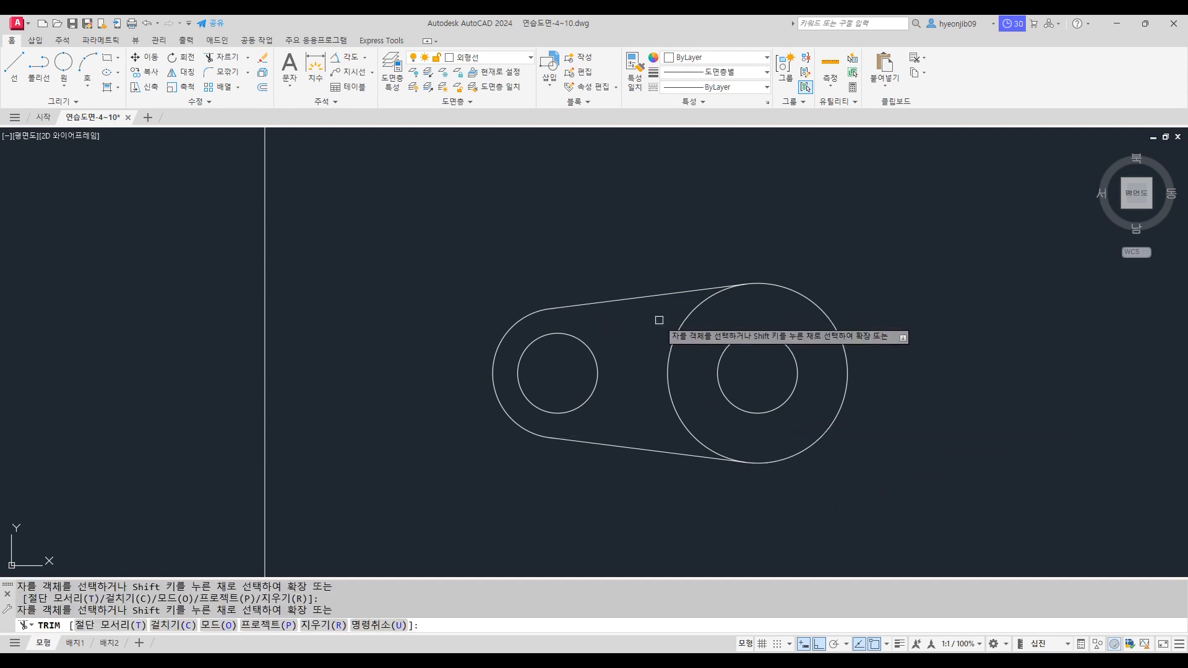
{"action": "left_click", "coordinate": [702, 308]}
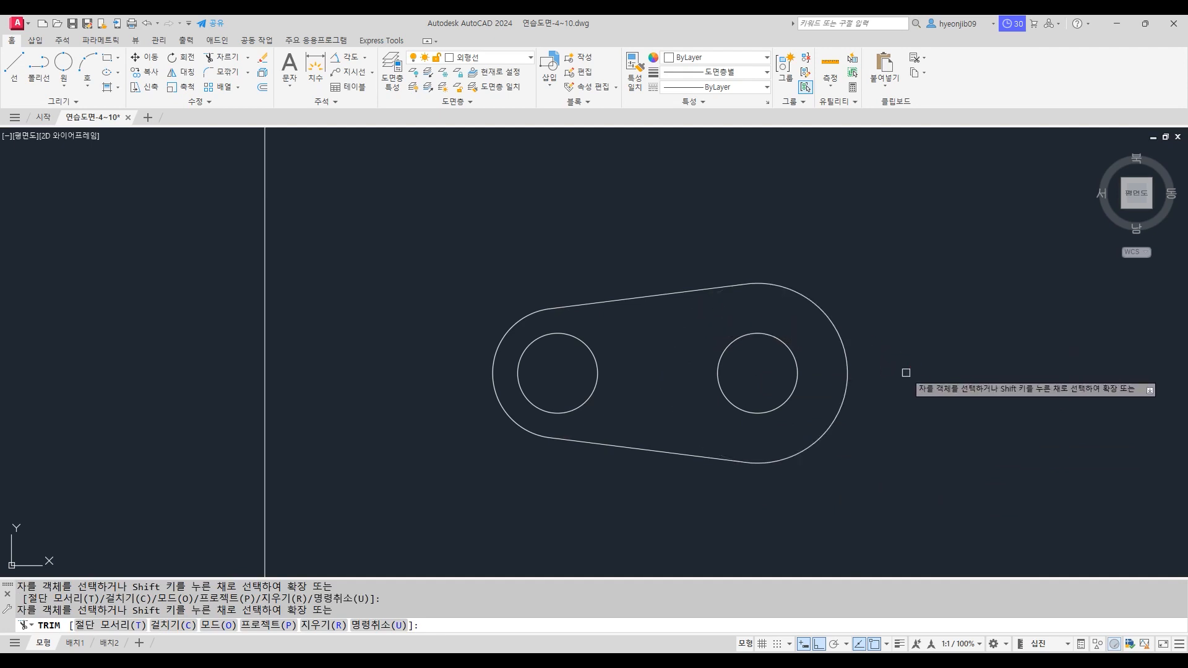
{"action": "key", "text": "Return"}
Step: Copy the sloped line together with the link and its holes horizontally to the right within the sheet frame
{"action": "scroll", "coordinate": [7, 277], "scroll_direction": "down", "scroll_amount": 2}
{"action": "scroll", "coordinate": [208, 148], "scroll_direction": "up", "scroll_amount": 1}
{"action": "scroll", "coordinate": [435, 253], "scroll_direction": "down", "scroll_amount": 1}
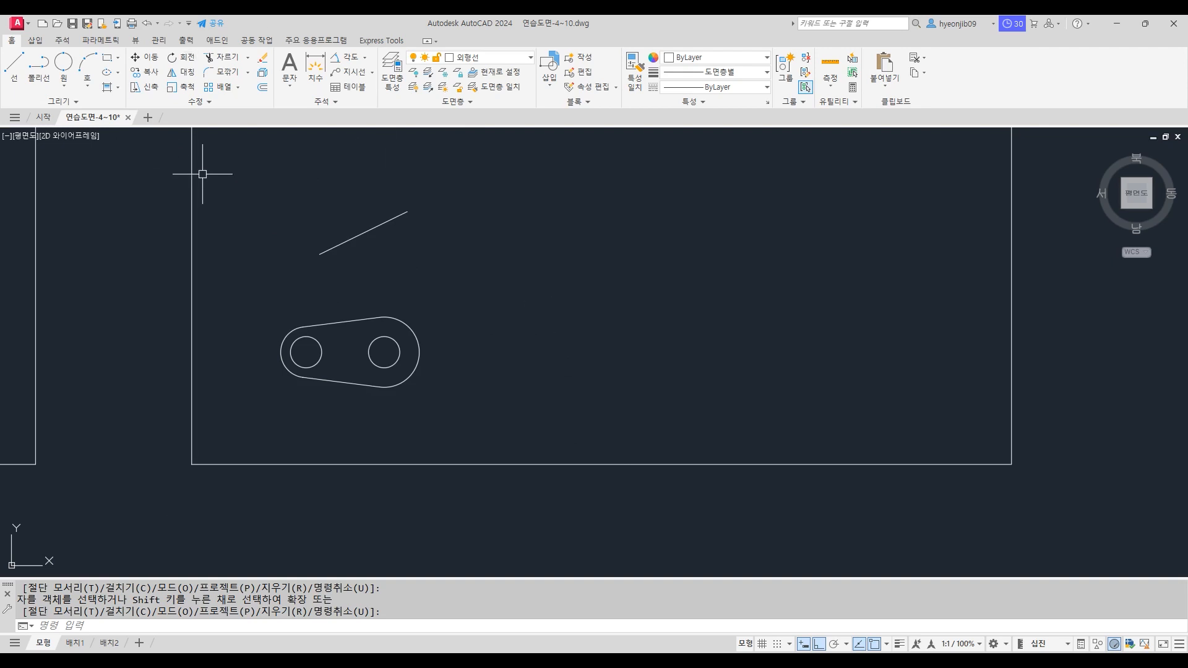
{"action": "key", "text": "Return"}
{"action": "left_click", "coordinate": [226, 165]}
{"action": "left_click", "coordinate": [499, 445]}
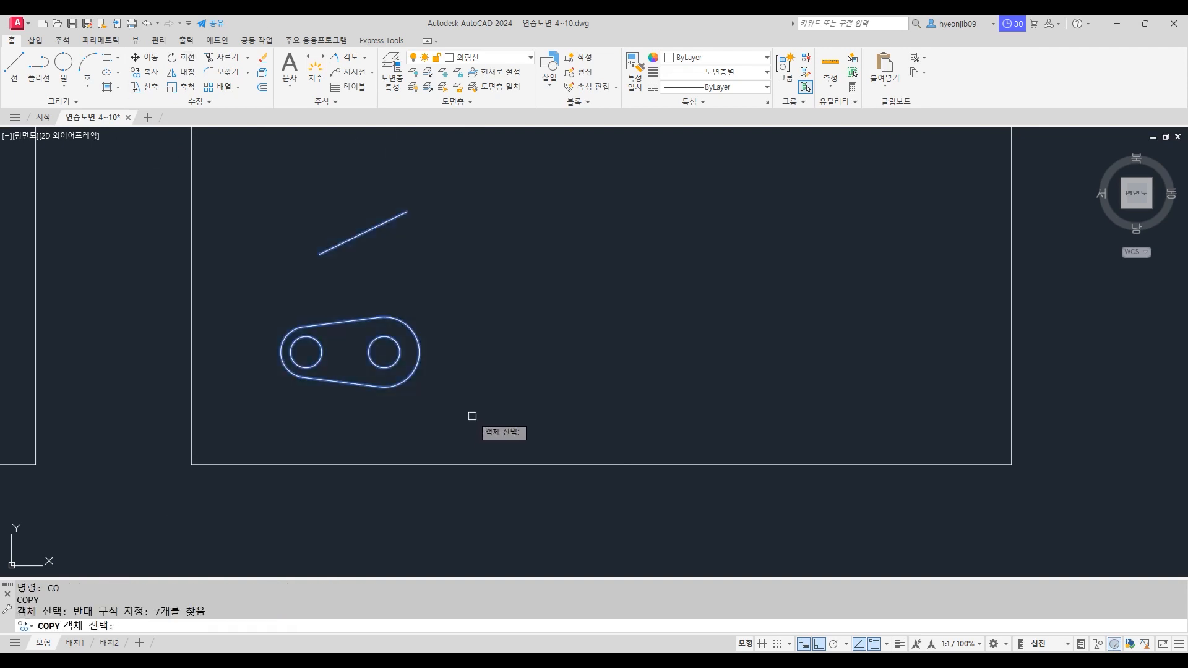
{"action": "key", "text": "Return"}
{"action": "left_click", "coordinate": [502, 326]}
{"action": "left_click", "coordinate": [705, 339]}
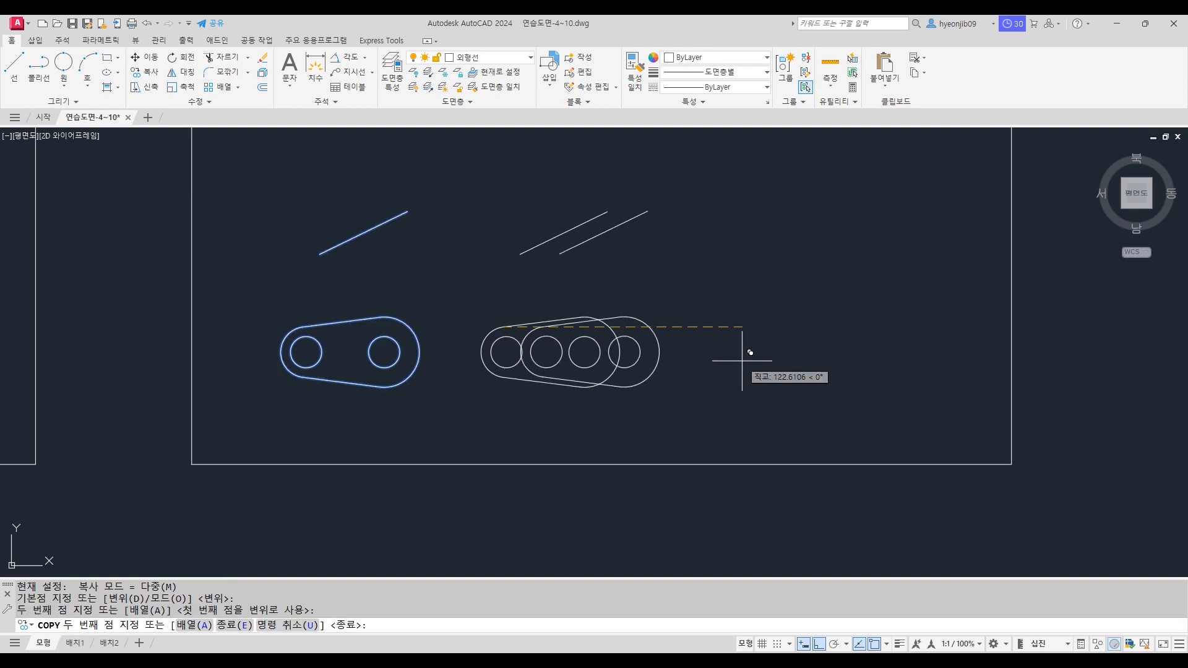
{"action": "key", "text": "Return"}
Step: Align the copied link to the line above it without scaling, matching hole centres to line endpoints, and undo the alignment
{"action": "scroll", "coordinate": [588, 270], "scroll_direction": "up", "scroll_amount": 2}
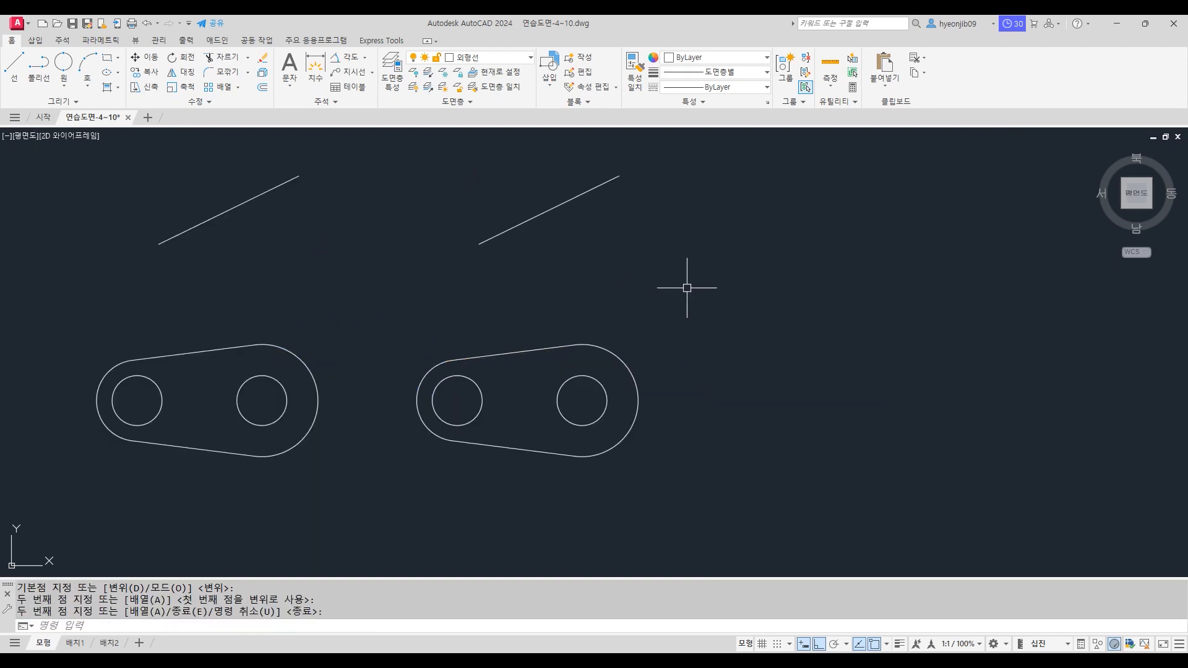
{"action": "type", "text": "al"}
{"action": "key", "text": "Return"}
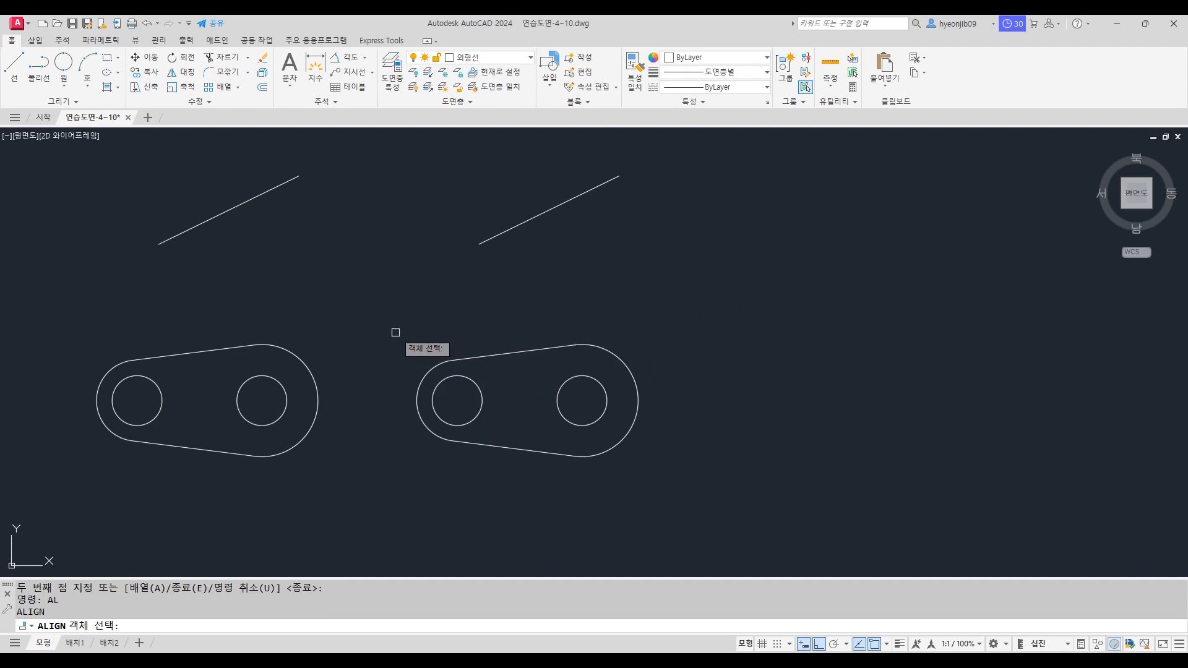
{"action": "left_click", "coordinate": [382, 317]}
{"action": "left_click", "coordinate": [736, 515]}
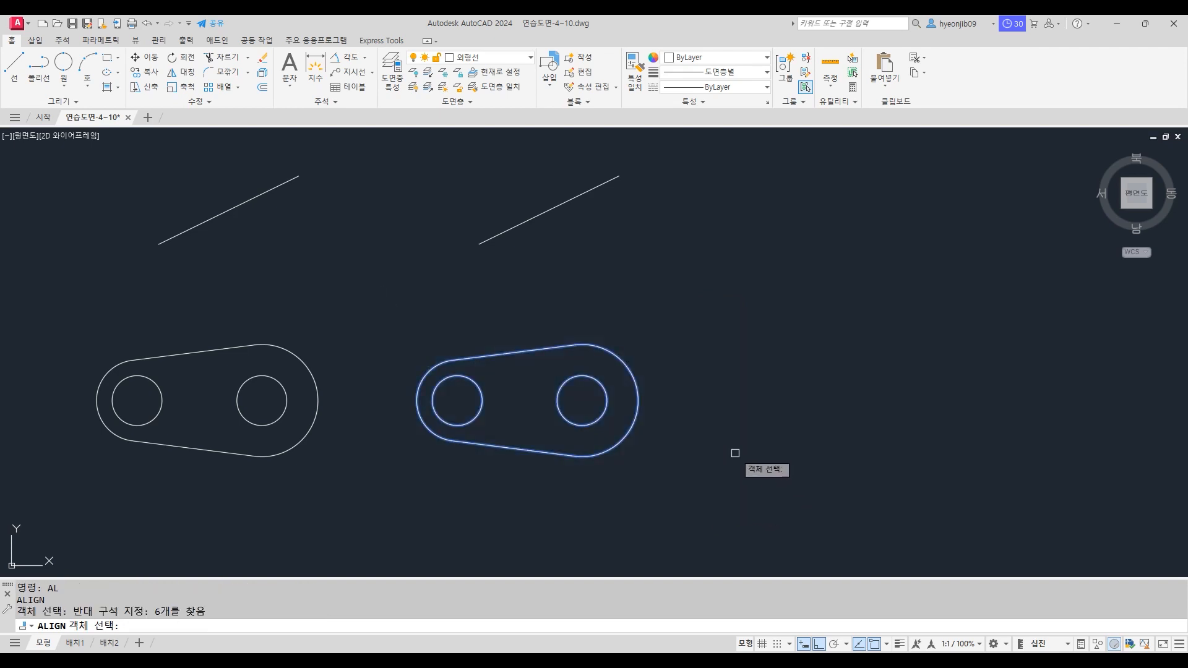
{"action": "key", "text": "Return"}
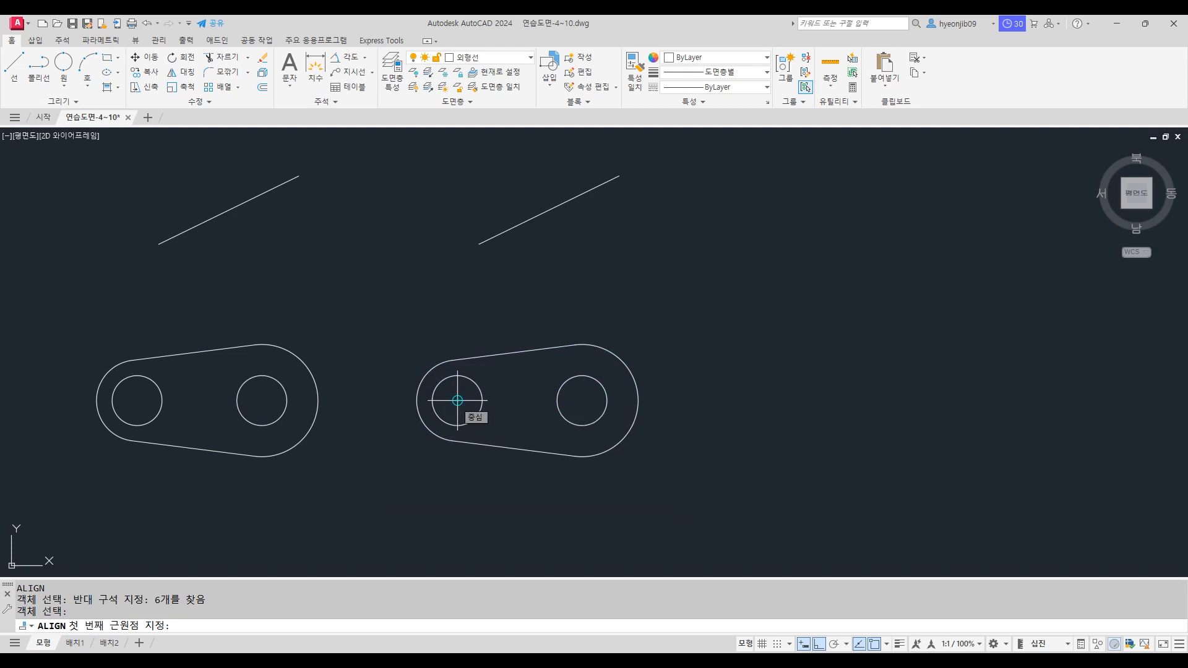
{"action": "left_click", "coordinate": [458, 400]}
{"action": "left_click", "coordinate": [479, 245]}
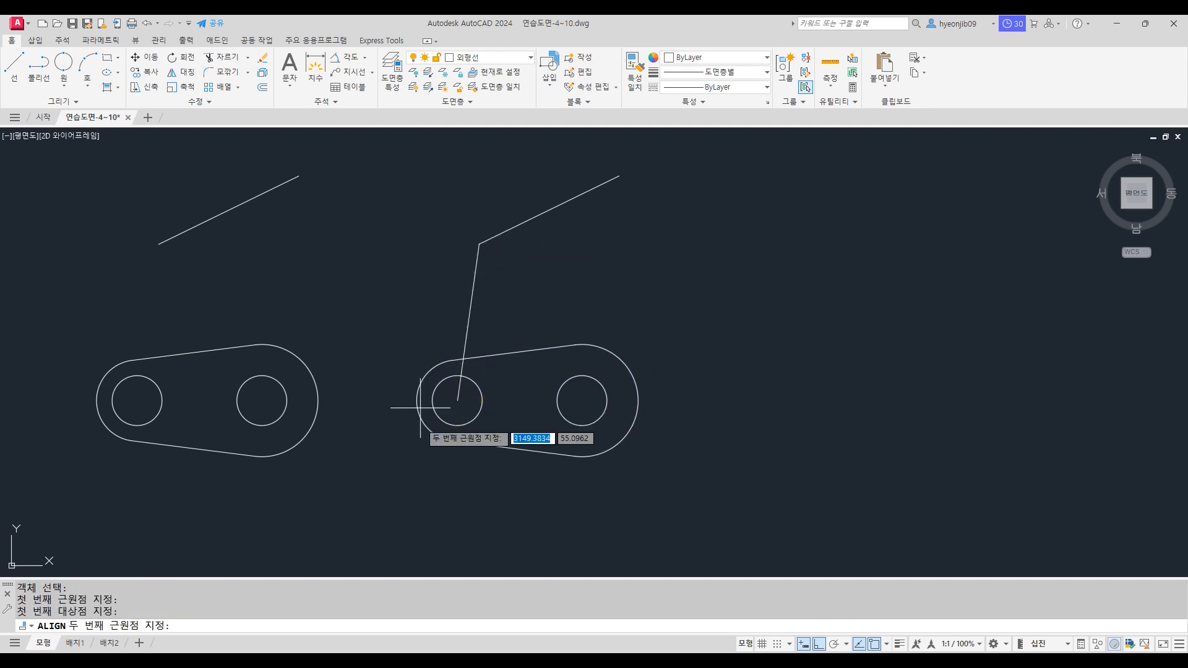
{"action": "left_click", "coordinate": [582, 400]}
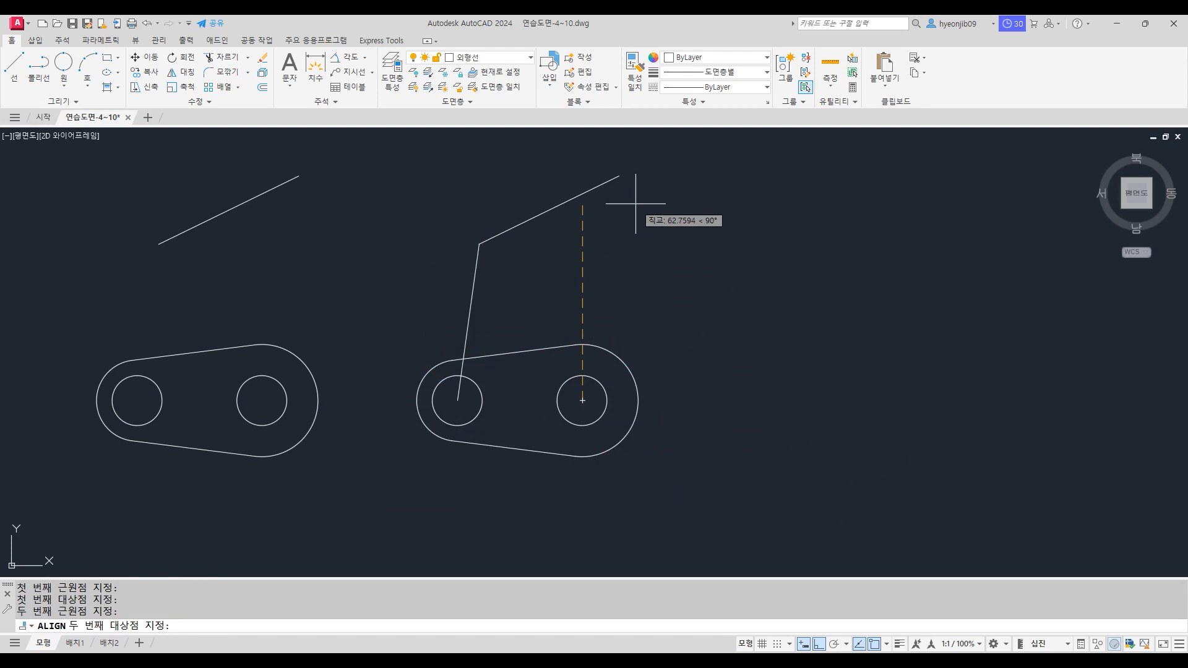
{"action": "left_click", "coordinate": [619, 177]}
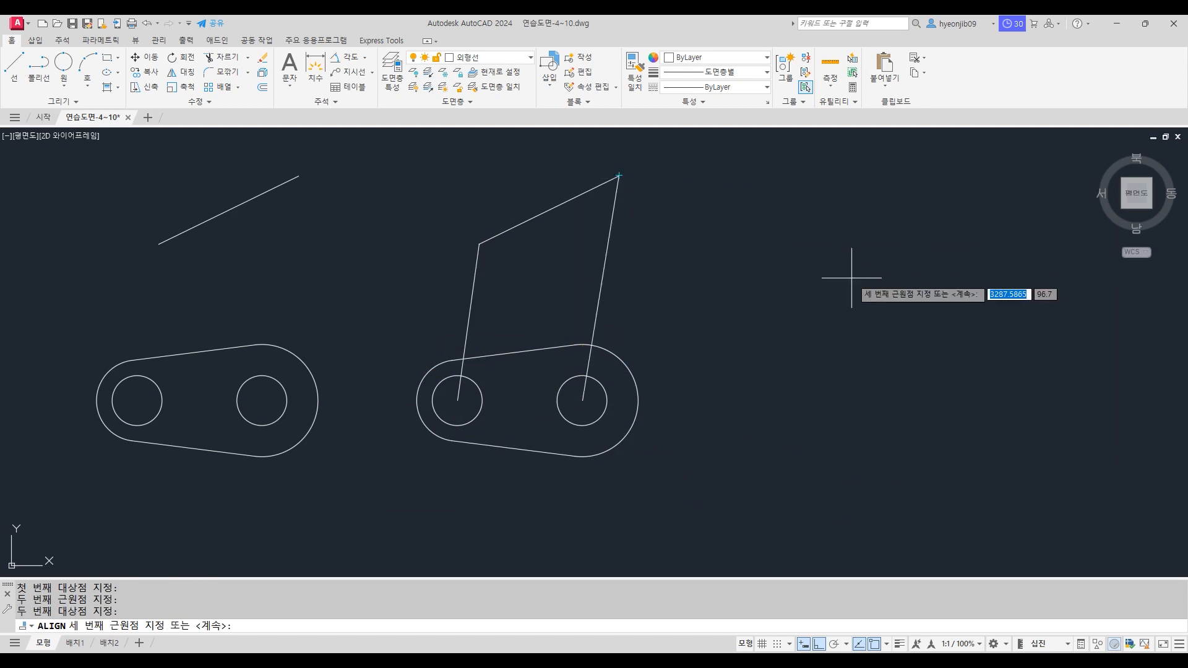
{"action": "key", "text": "Return"}
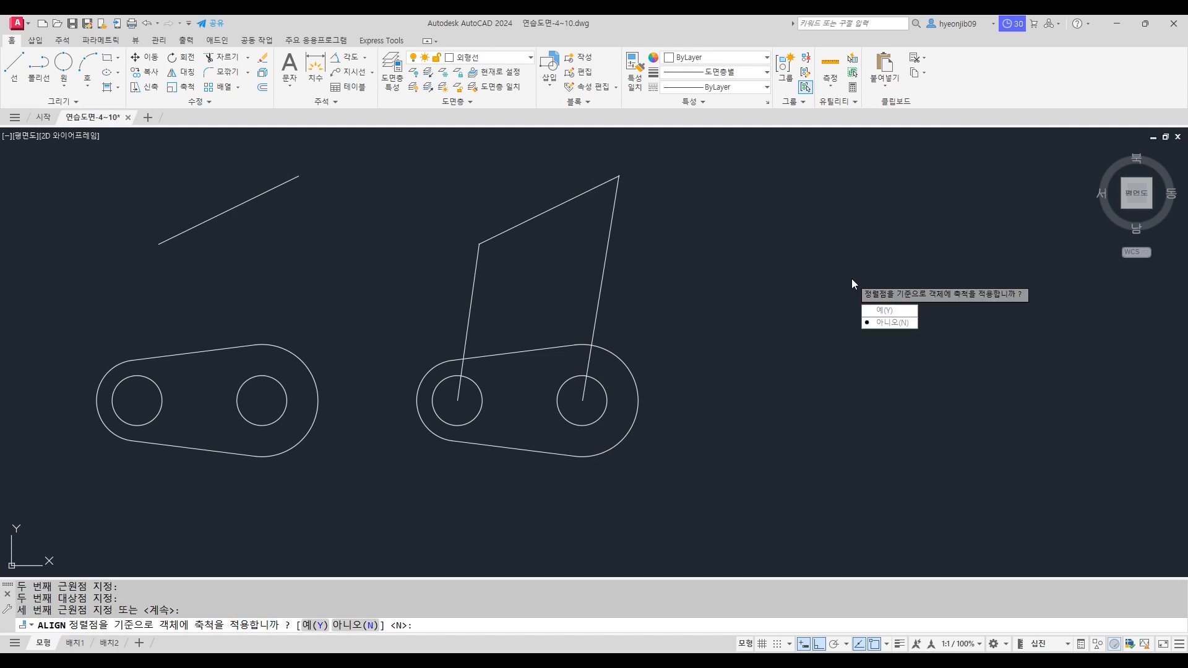
{"action": "left_click", "coordinate": [891, 323]}
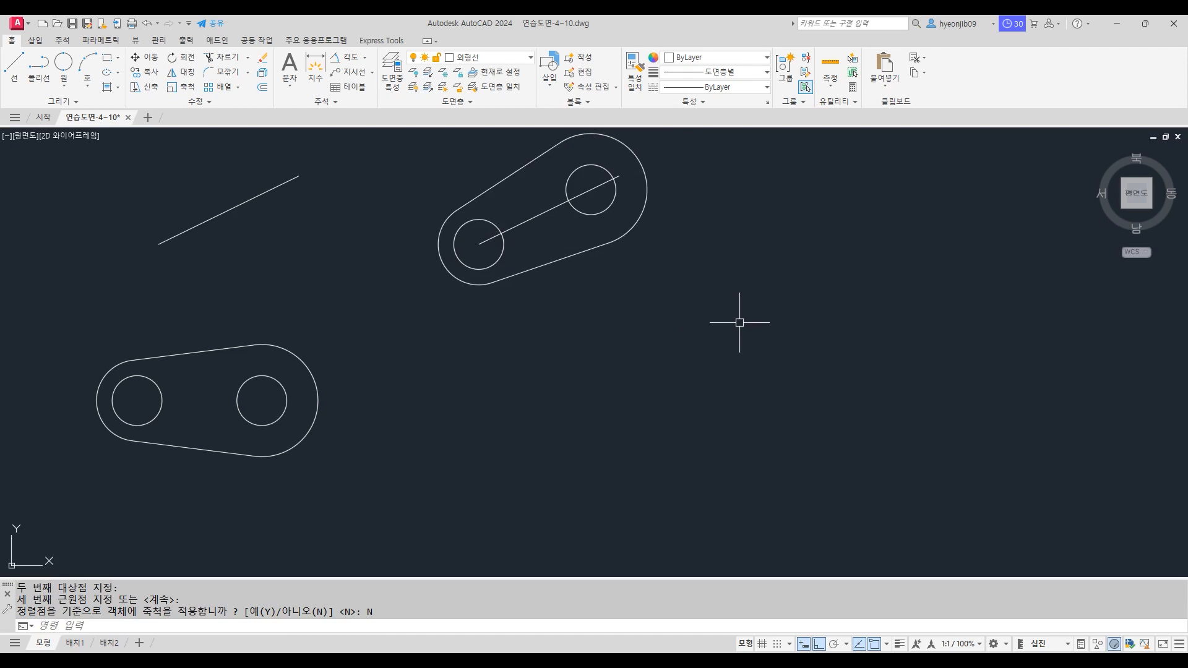
{"action": "key", "text": "ctrl+z"}
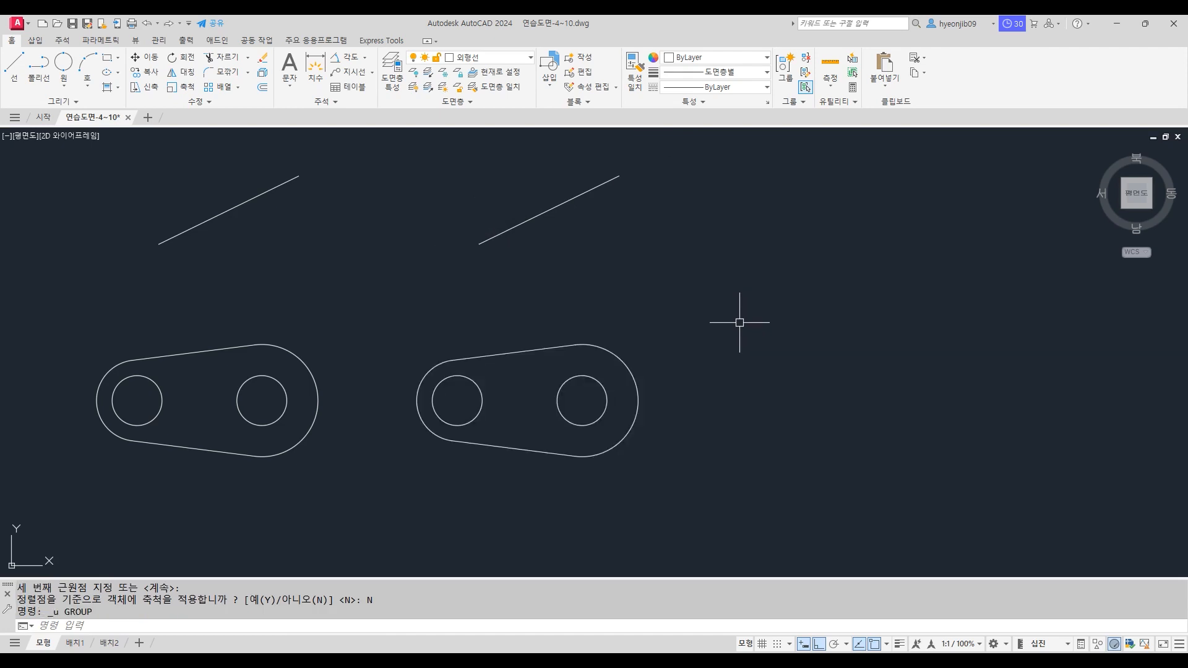
Step: Align the copied link to the line above it with scaling, matching its left and right hole centres to the line's endpoints
{"action": "type", "text": "AL"}
{"action": "key", "text": "Return"}
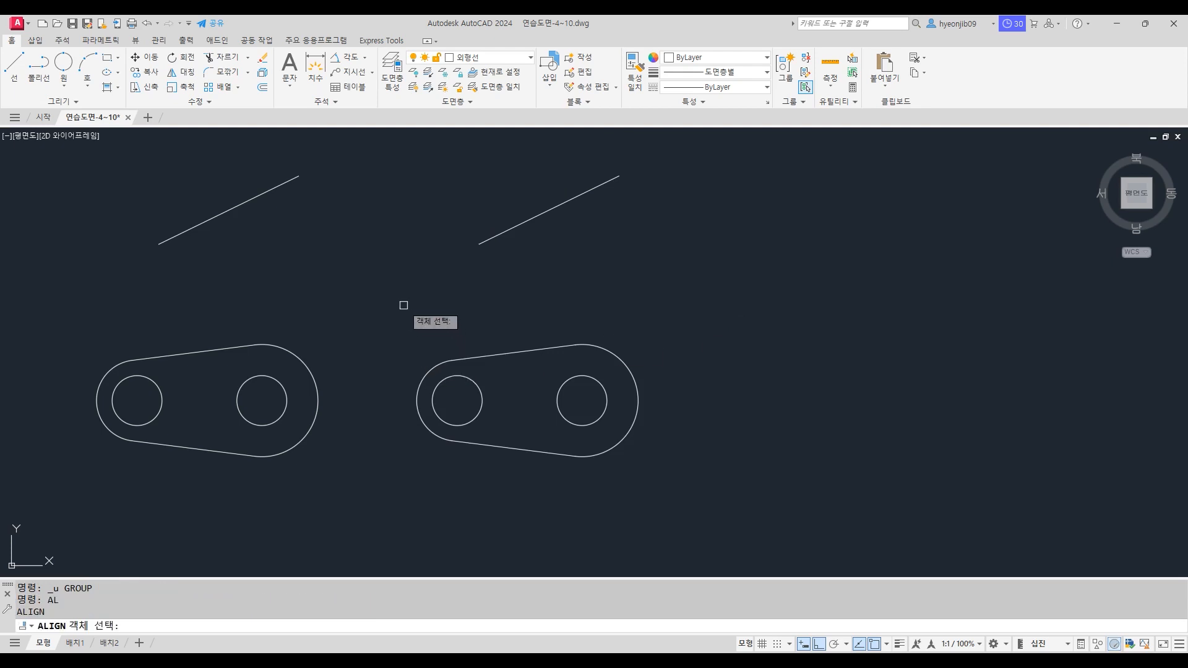
{"action": "left_click", "coordinate": [384, 293]}
{"action": "left_click", "coordinate": [703, 492]}
{"action": "key", "text": "Return"}
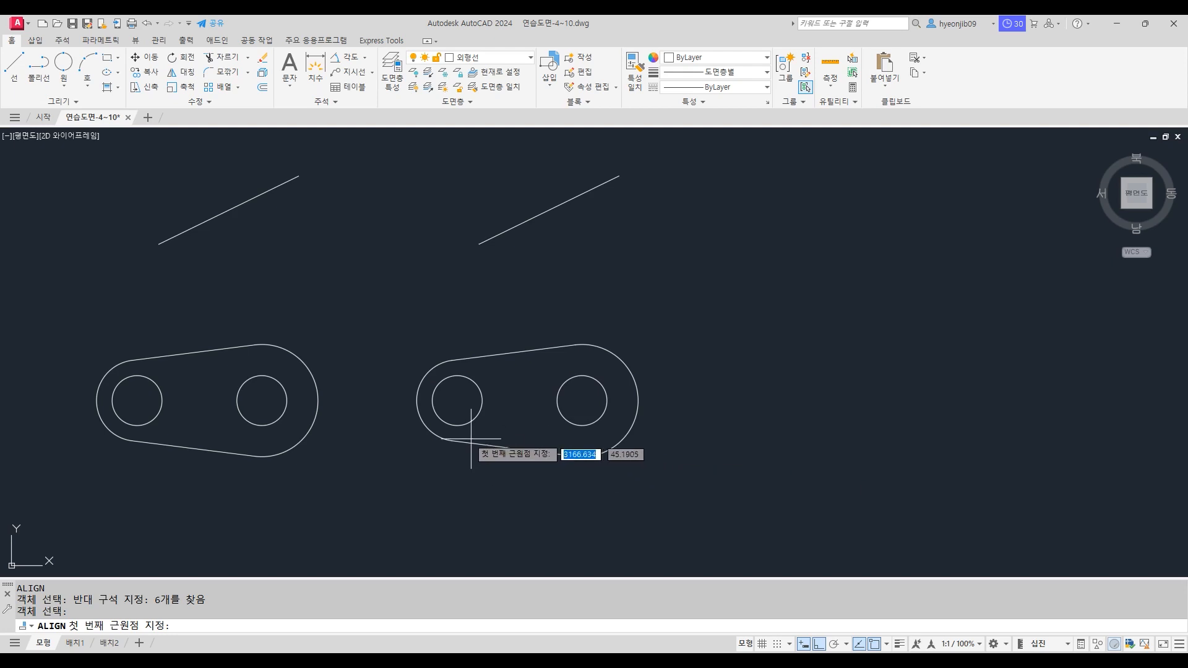
{"action": "left_click", "coordinate": [458, 400]}
{"action": "left_click", "coordinate": [479, 243]}
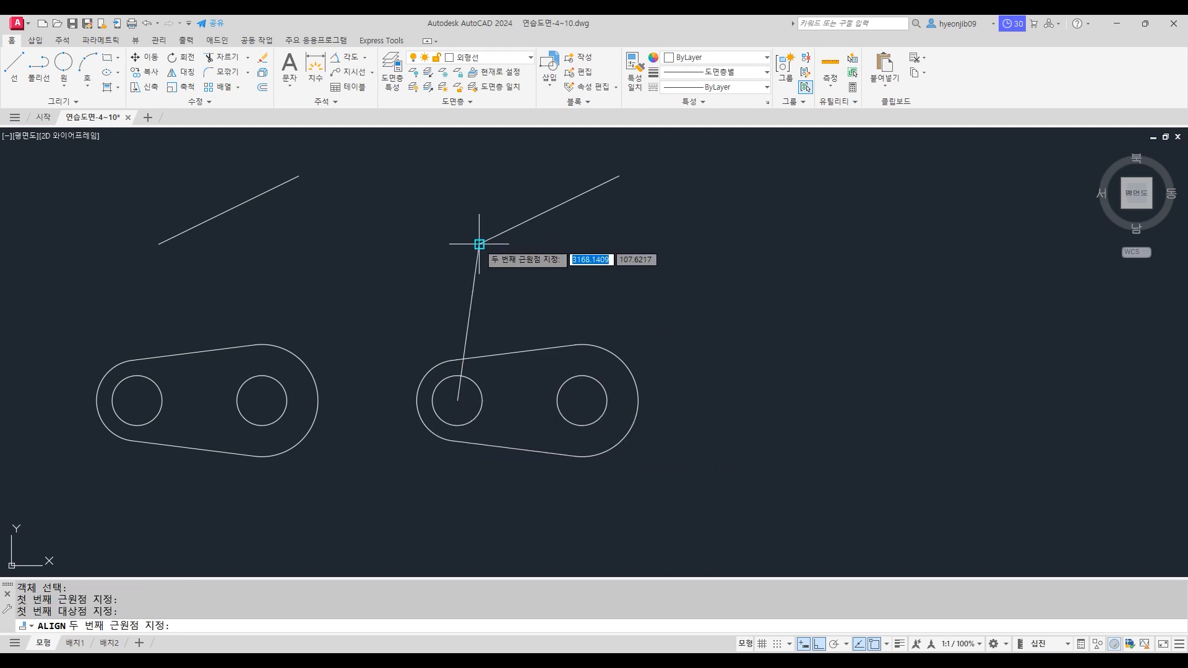
{"action": "left_click", "coordinate": [583, 400]}
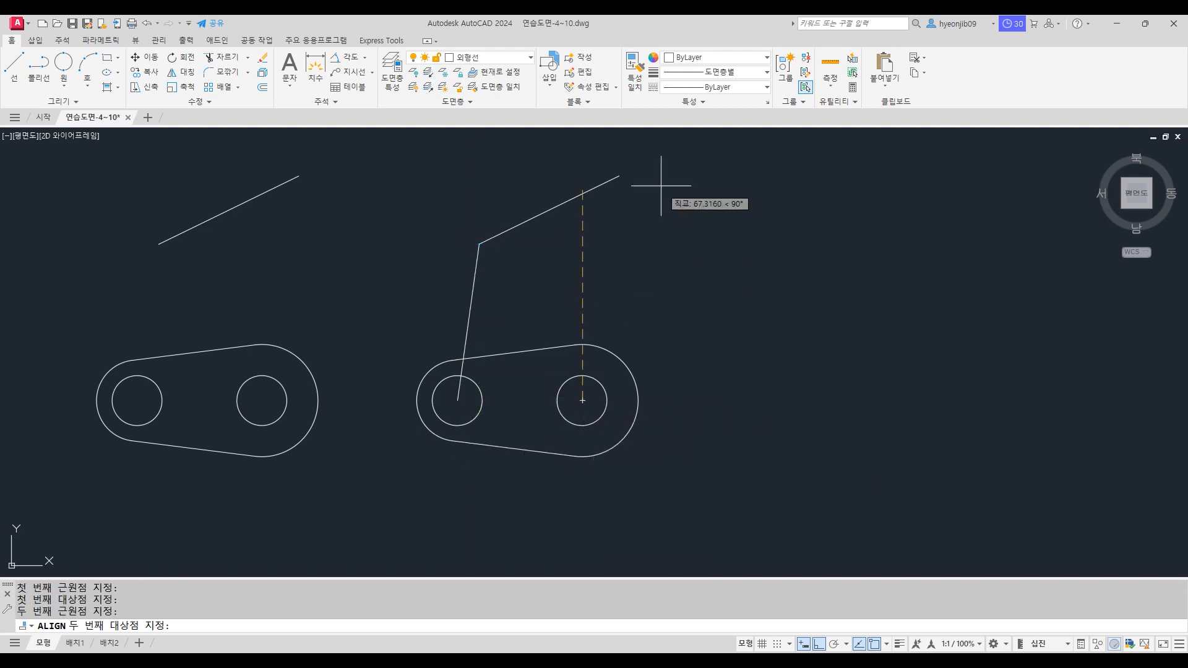
{"action": "left_click", "coordinate": [619, 176]}
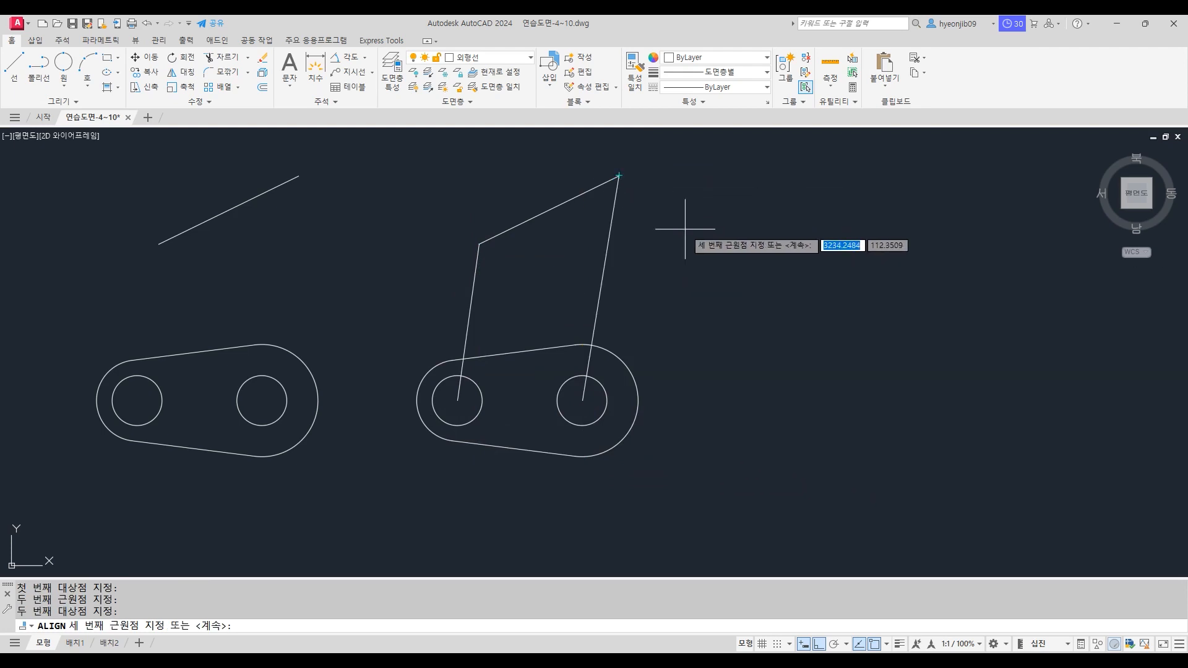
{"action": "key", "text": "Return"}
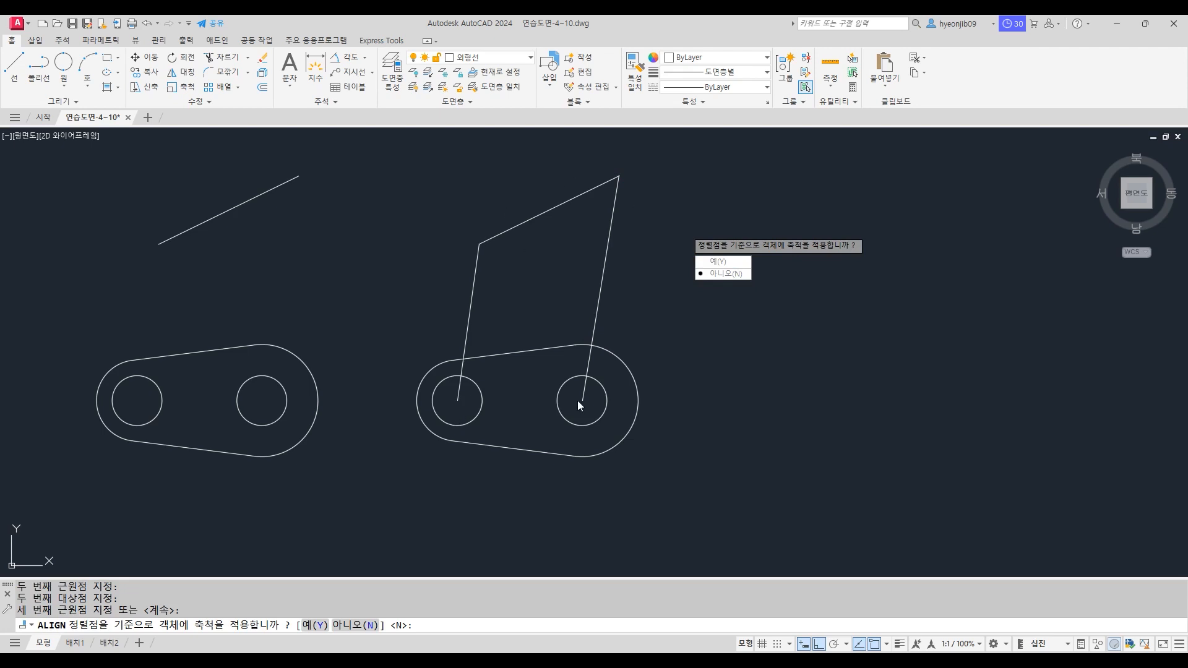
{"action": "left_click", "coordinate": [718, 261]}
Step: Draw a 60 by 60 square in the empty area right of the aligned link, inside the sheet frame
{"action": "middle_click_drag", "start_coordinate": [781, 299], "coordinate": [767, 342]}
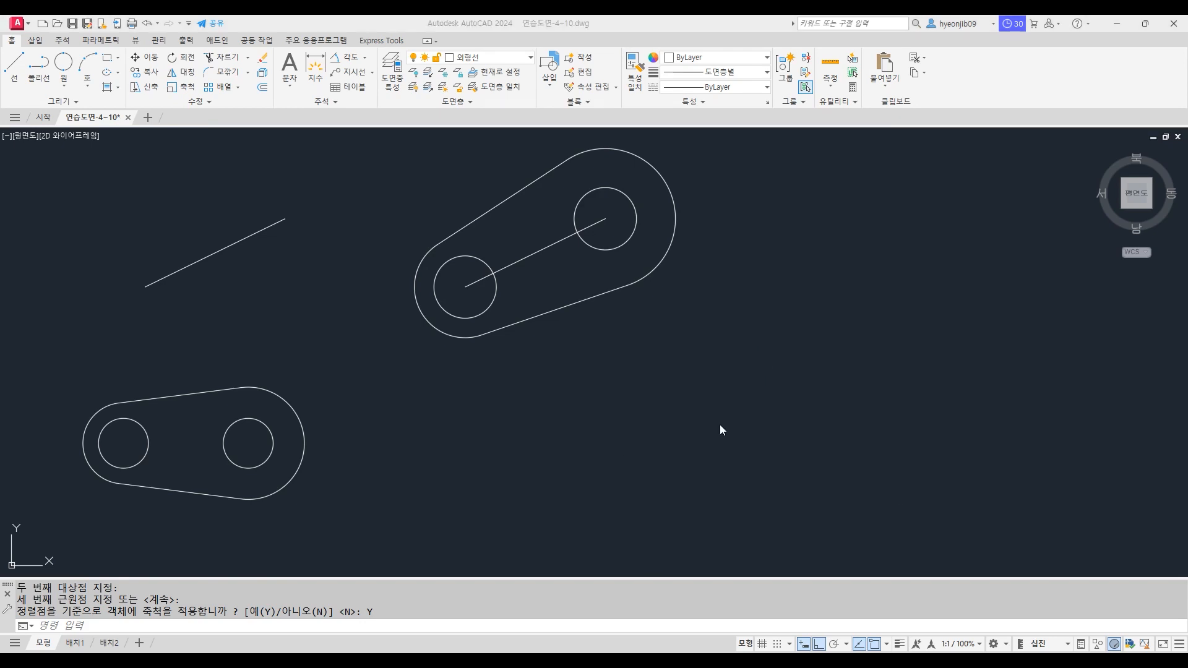
{"action": "scroll", "coordinate": [480, 380], "scroll_direction": "down", "scroll_amount": 4}
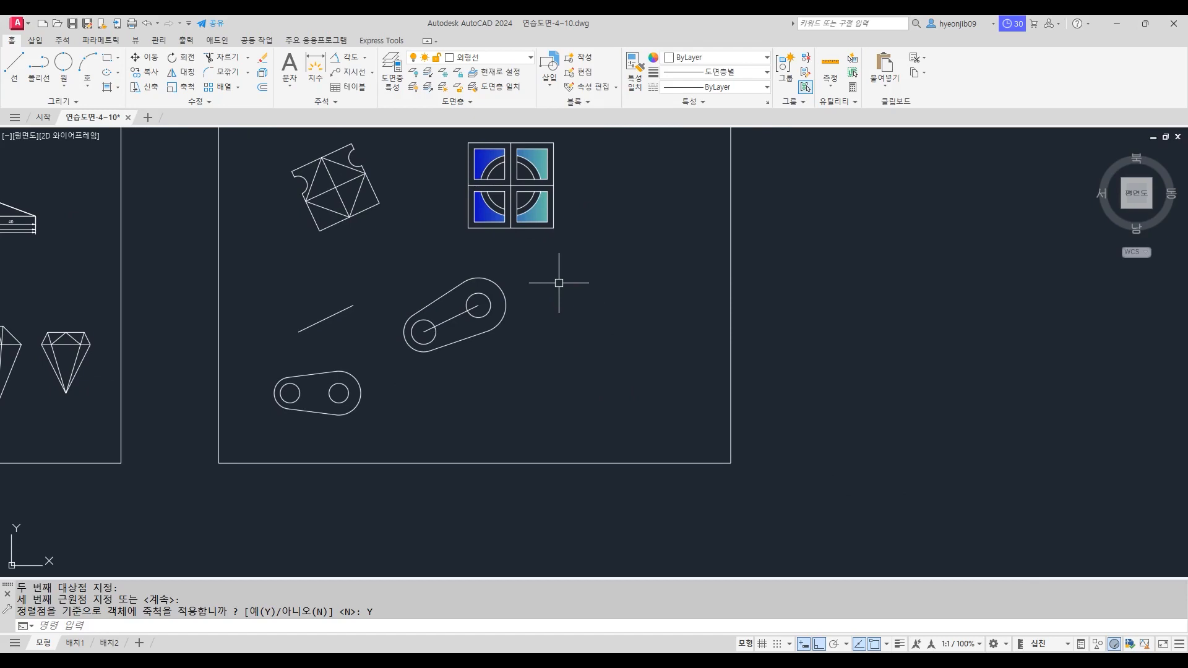
{"action": "type", "text": "REC"}
{"action": "key", "text": "Return"}
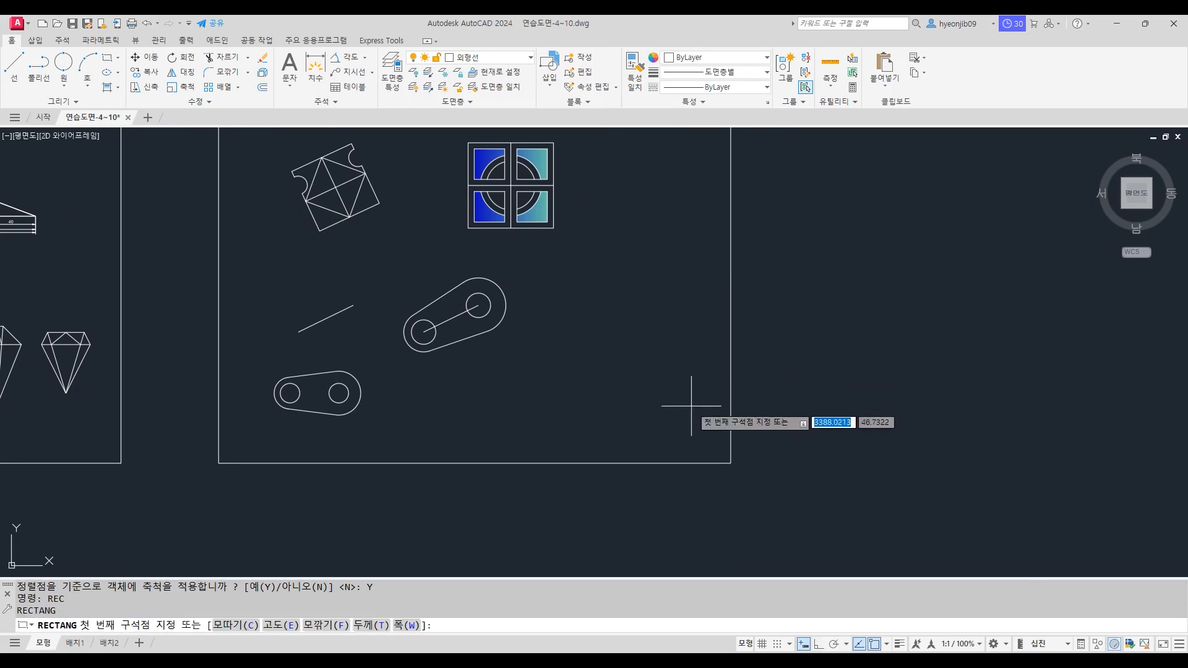
{"action": "scroll", "coordinate": [673, 403], "scroll_direction": "up", "scroll_amount": 2}
{"action": "left_click", "coordinate": [473, 422]}
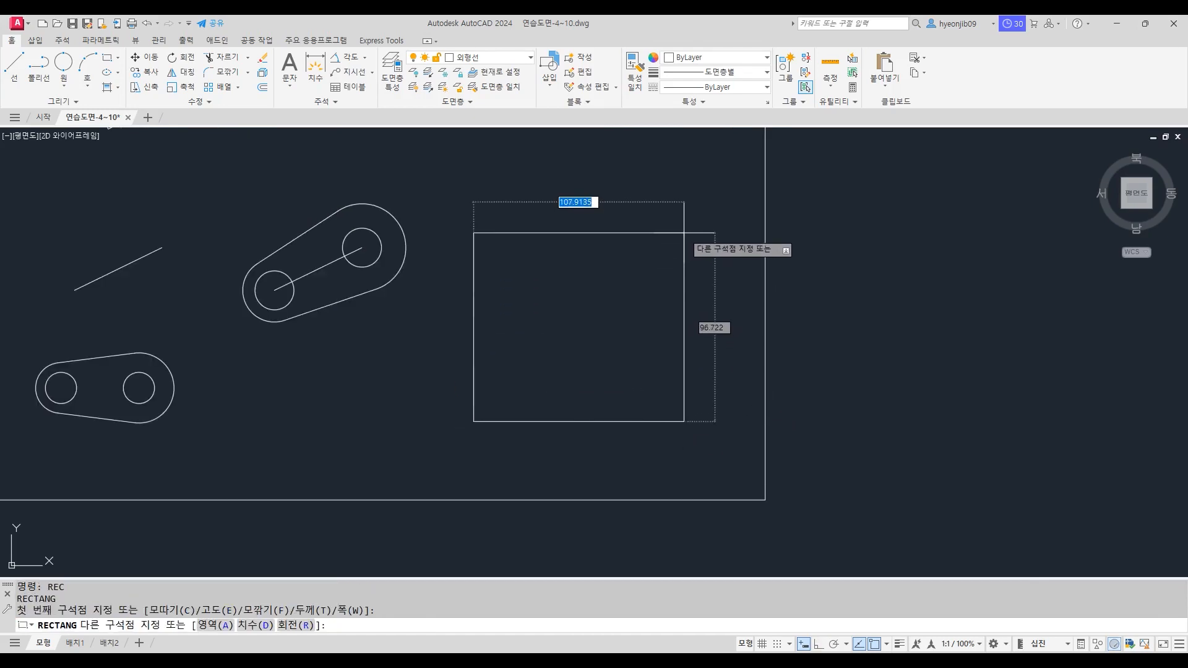
{"action": "type", "text": "60"}
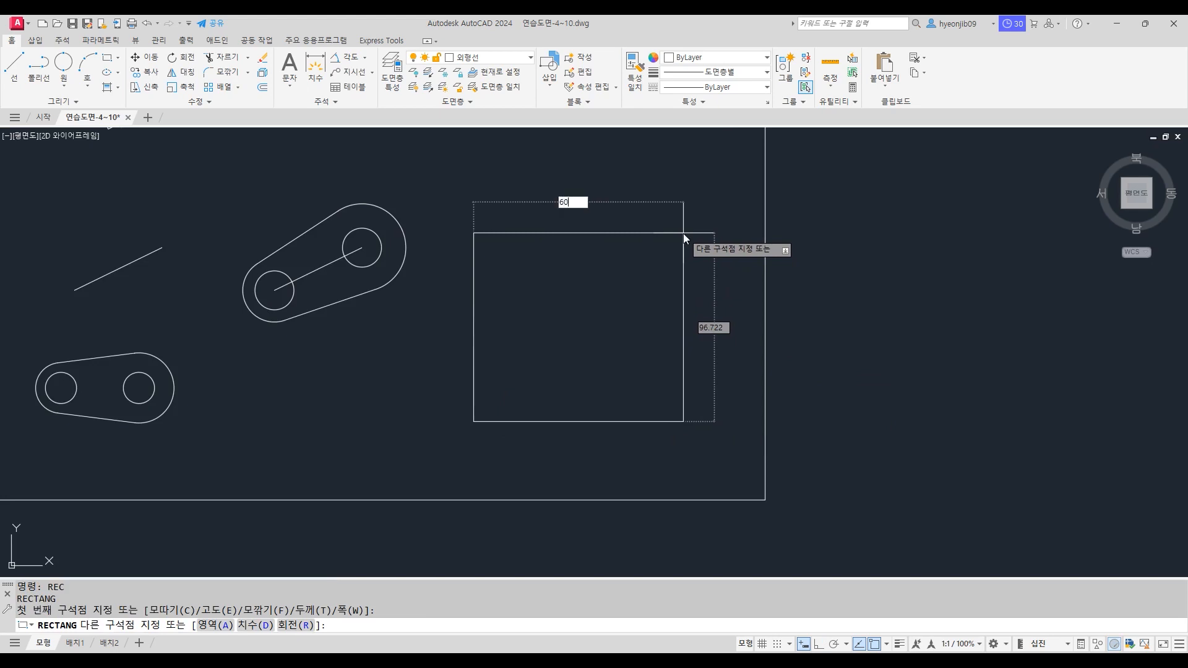
{"action": "key", "text": "Tab"}
{"action": "type", "text": "60"}
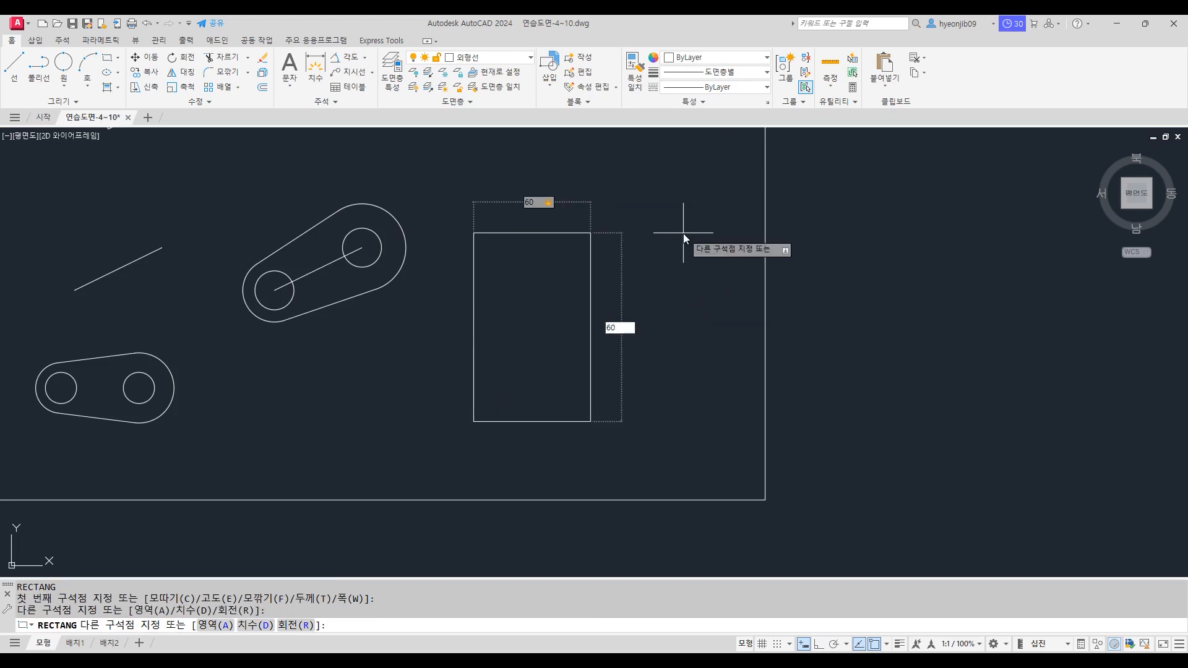
{"action": "key", "text": "Return"}
Step: Move the square diagonally up and right, from its centre to its original upper-right corner, with ortho mode off
{"action": "type", "text": "m"}
{"action": "key", "text": "Return"}
{"action": "left_click", "coordinate": [573, 323]}
{"action": "key", "text": "Return"}
{"action": "left_click", "coordinate": [533, 363]}
{"action": "key", "text": "F8"}
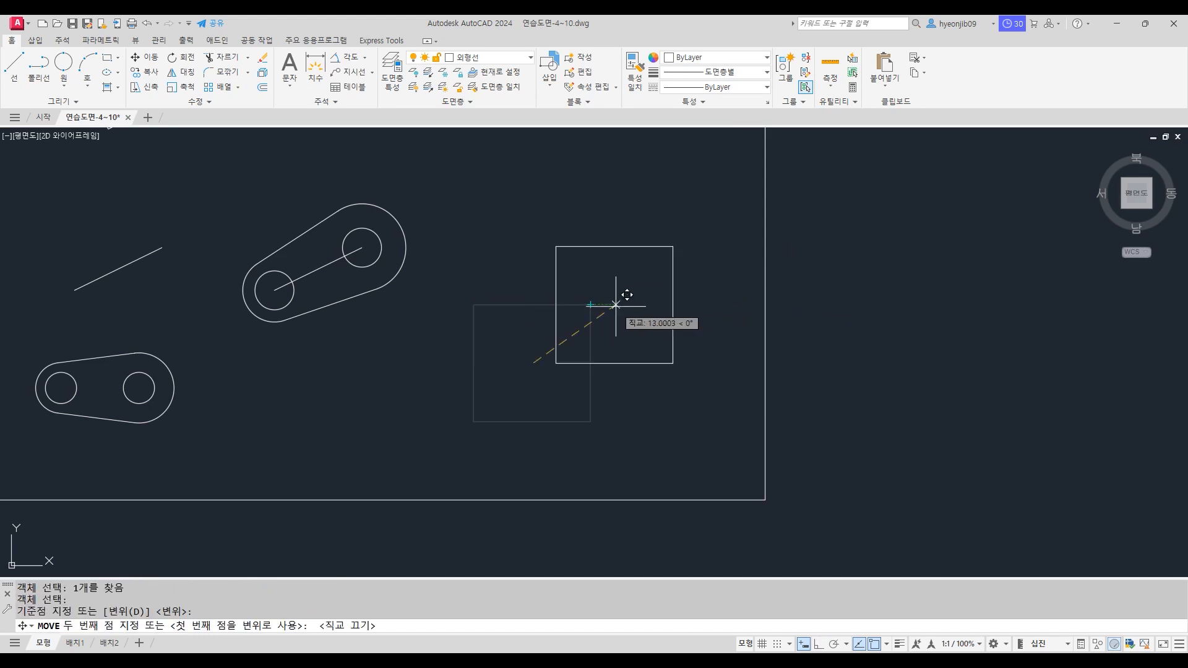
{"action": "left_click", "coordinate": [591, 305]}
Step: Draw both diagonals of the square from corner to corner
{"action": "scroll", "coordinate": [641, 300], "scroll_direction": "up", "scroll_amount": 5}
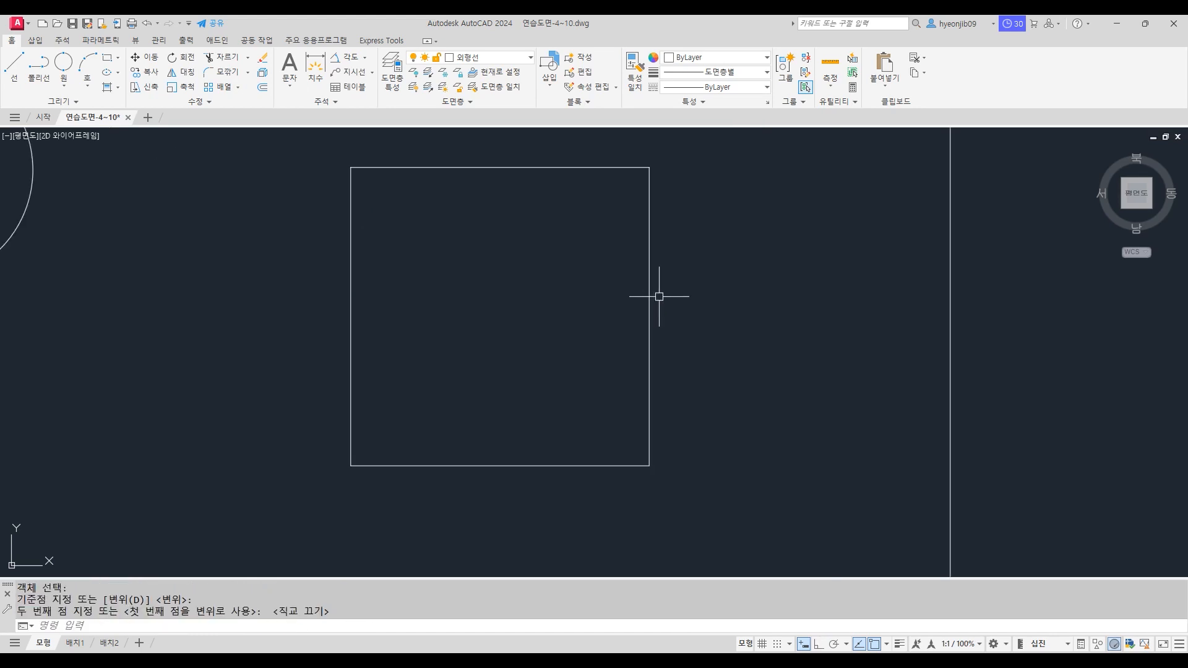
{"action": "middle_click_drag", "start_coordinate": [646, 303], "coordinate": [631, 314]}
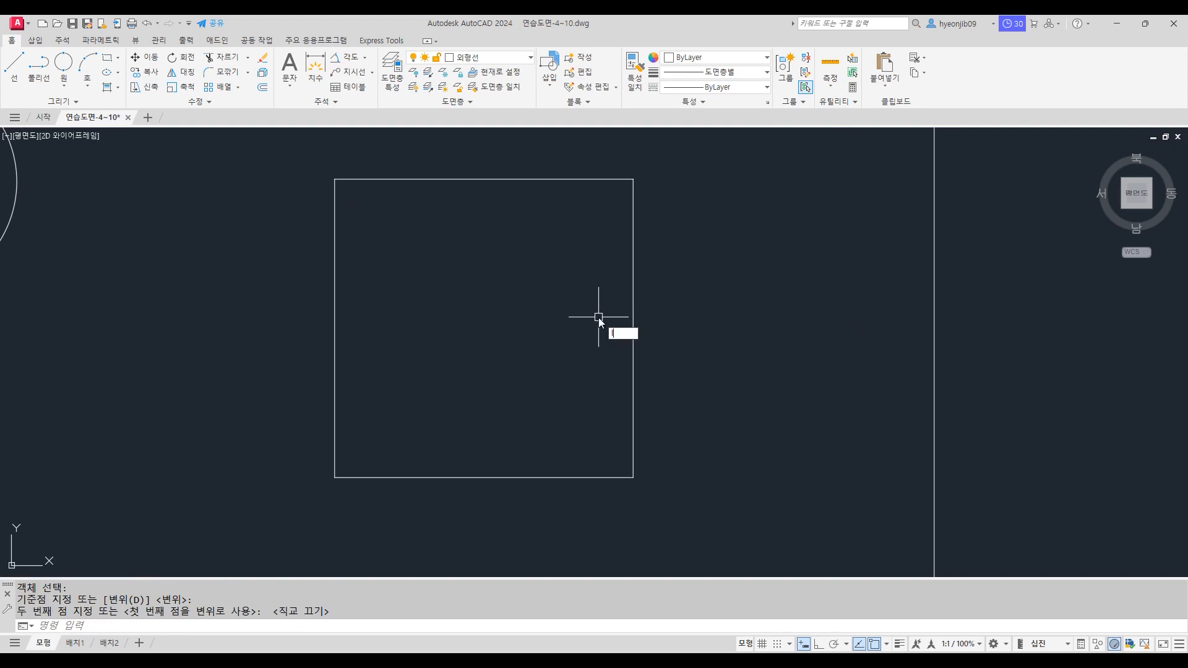
{"action": "type", "text": "l"}
{"action": "key", "text": "Return"}
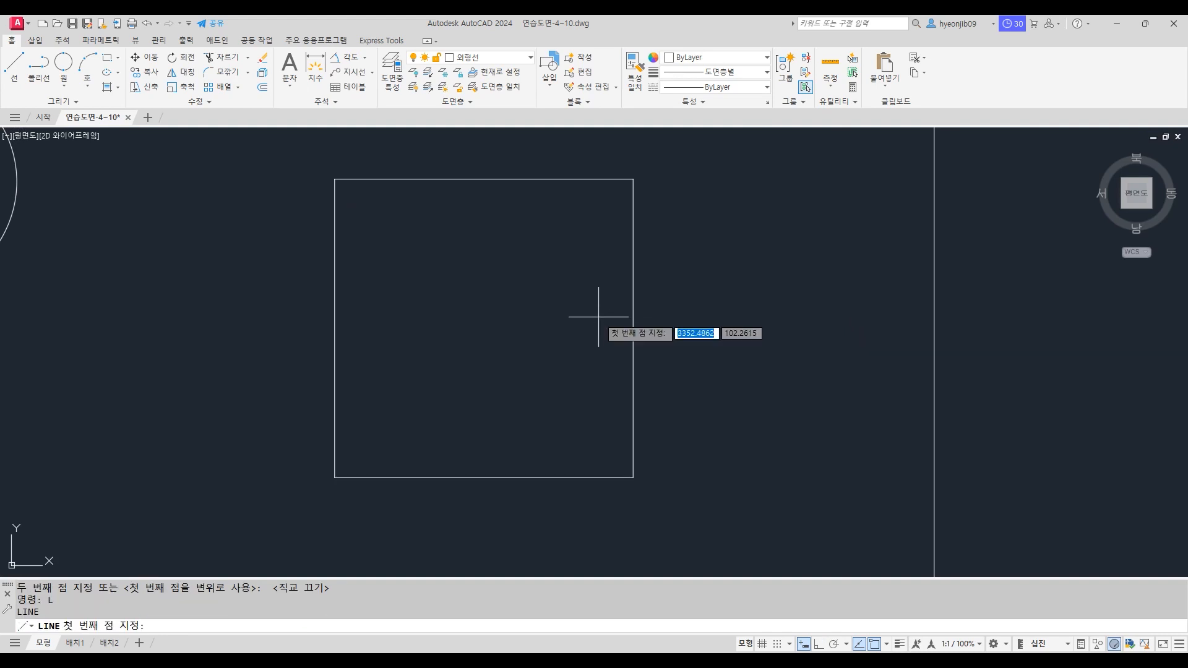
{"action": "left_click", "coordinate": [335, 179]}
{"action": "left_click", "coordinate": [633, 478]}
{"action": "key", "text": "Return"}
{"action": "key", "text": "Return"}
{"action": "left_click", "coordinate": [633, 178]}
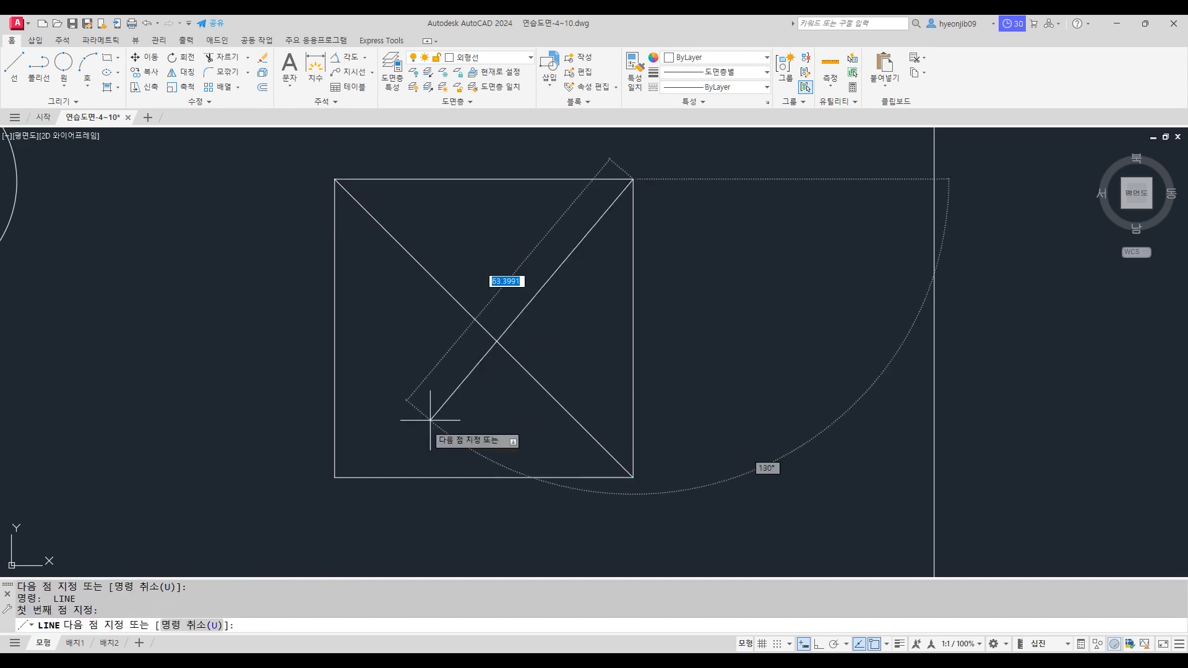
{"action": "left_click", "coordinate": [335, 477]}
{"action": "key", "text": "Return"}
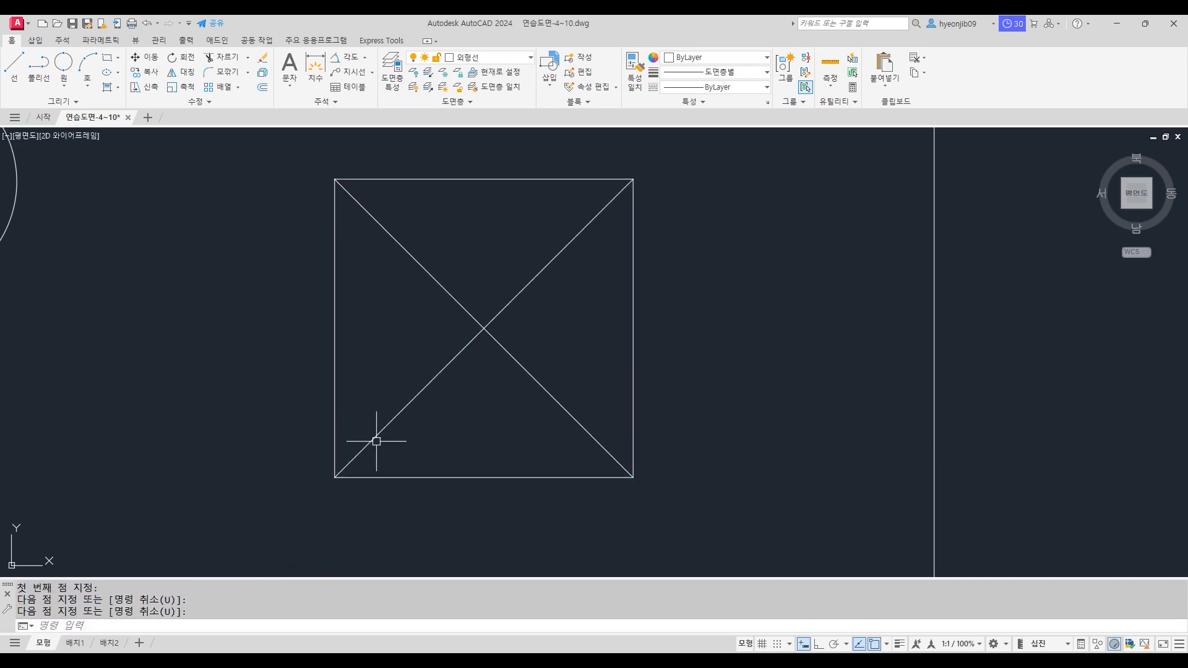
Step: Trim the lower halves of both diagonals at their intersection, leaving a V from the top corners to the centre
{"action": "key", "text": "Return"}
{"action": "left_click", "coordinate": [504, 349]}
{"action": "left_click", "coordinate": [458, 354]}
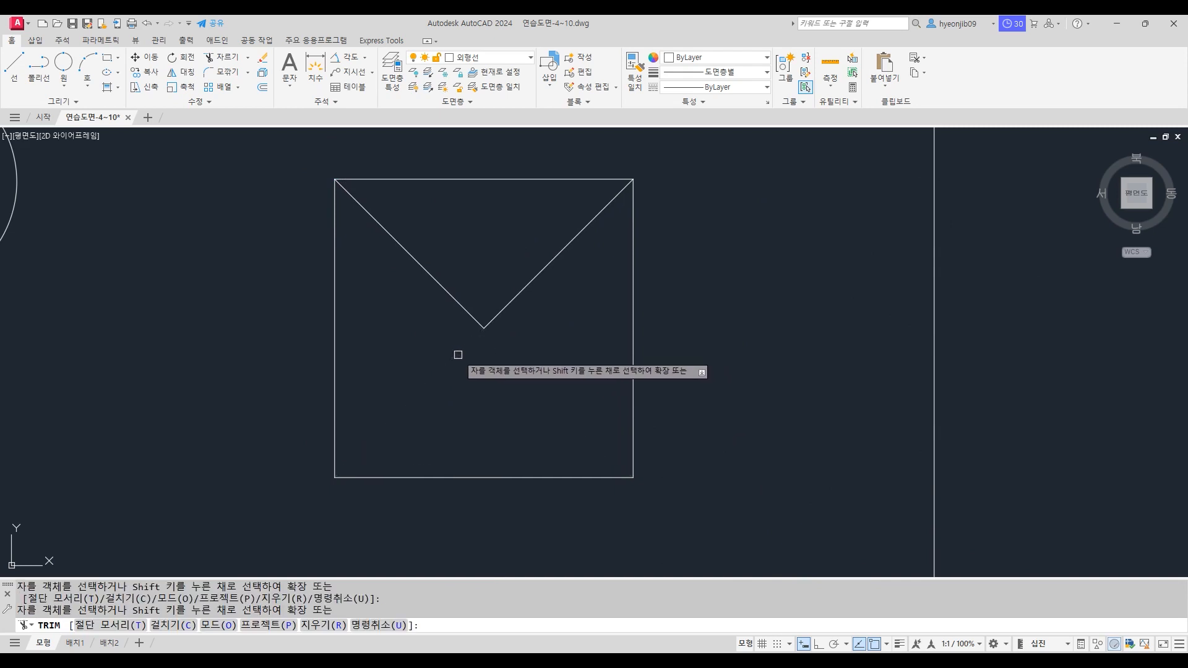
{"action": "key", "text": "Return"}
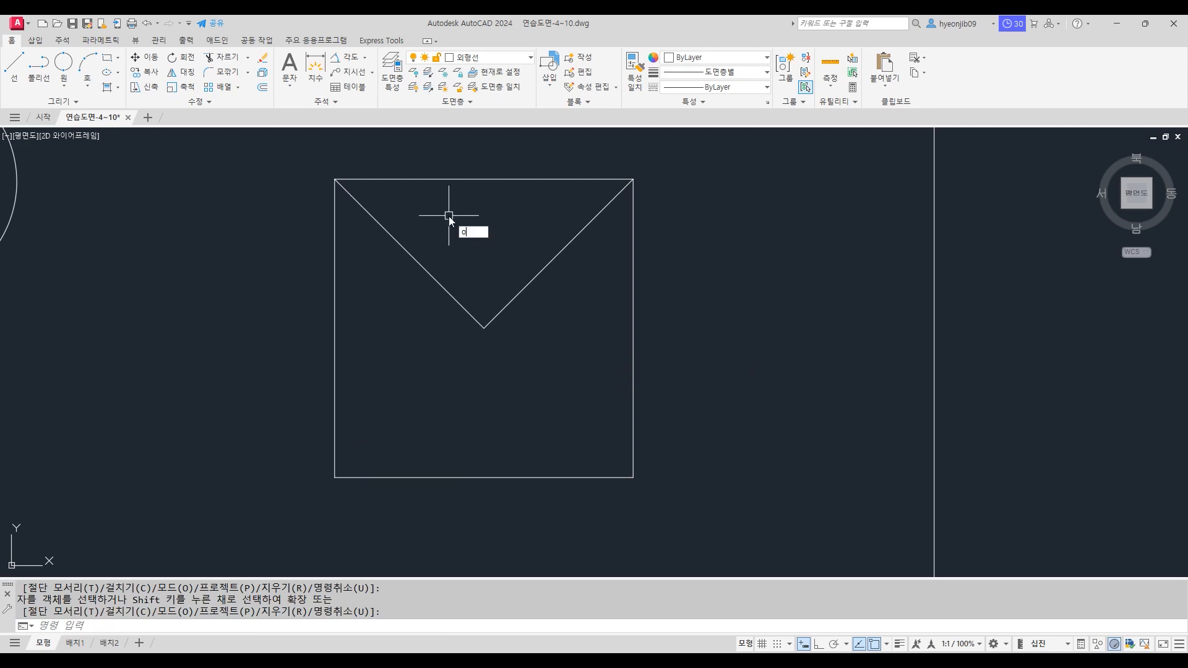
{"action": "key", "text": "Return"}
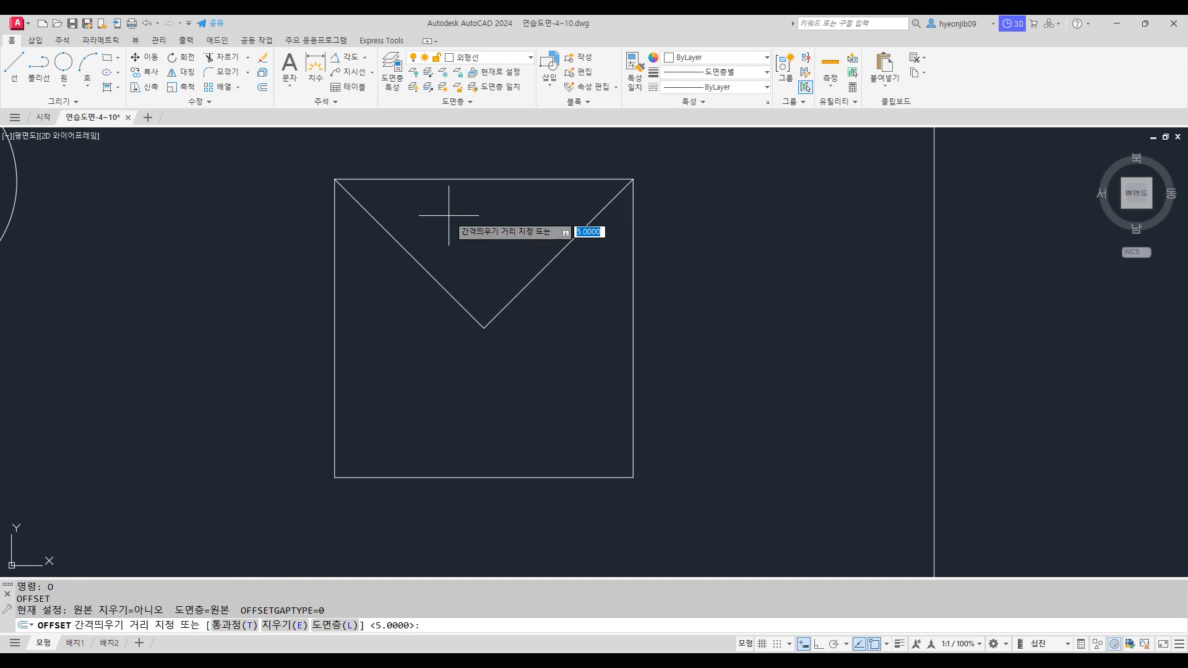
{"action": "key", "text": "Return"}
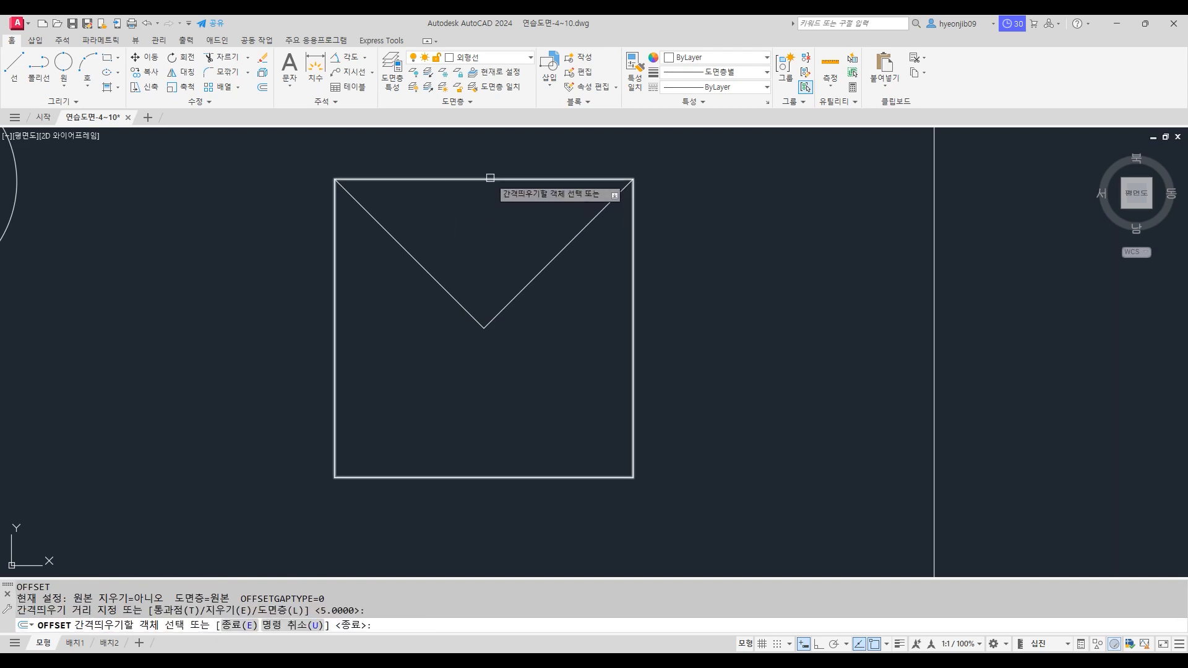
{"action": "left_click", "coordinate": [490, 179]}
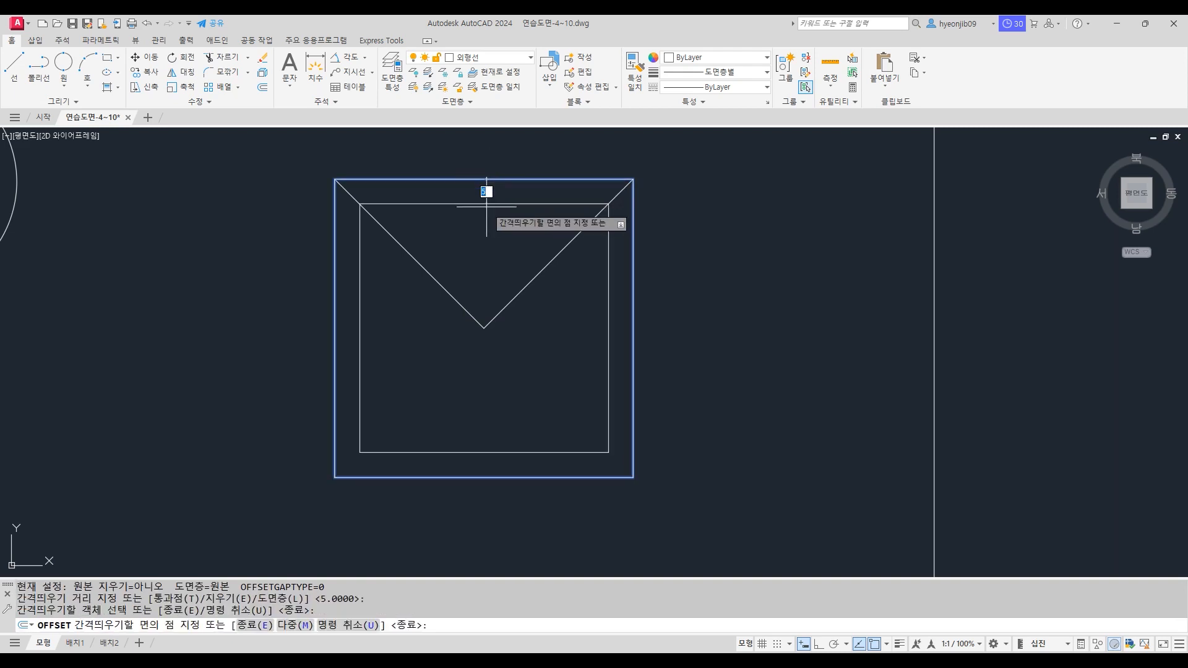
{"action": "key", "text": "Escape"}
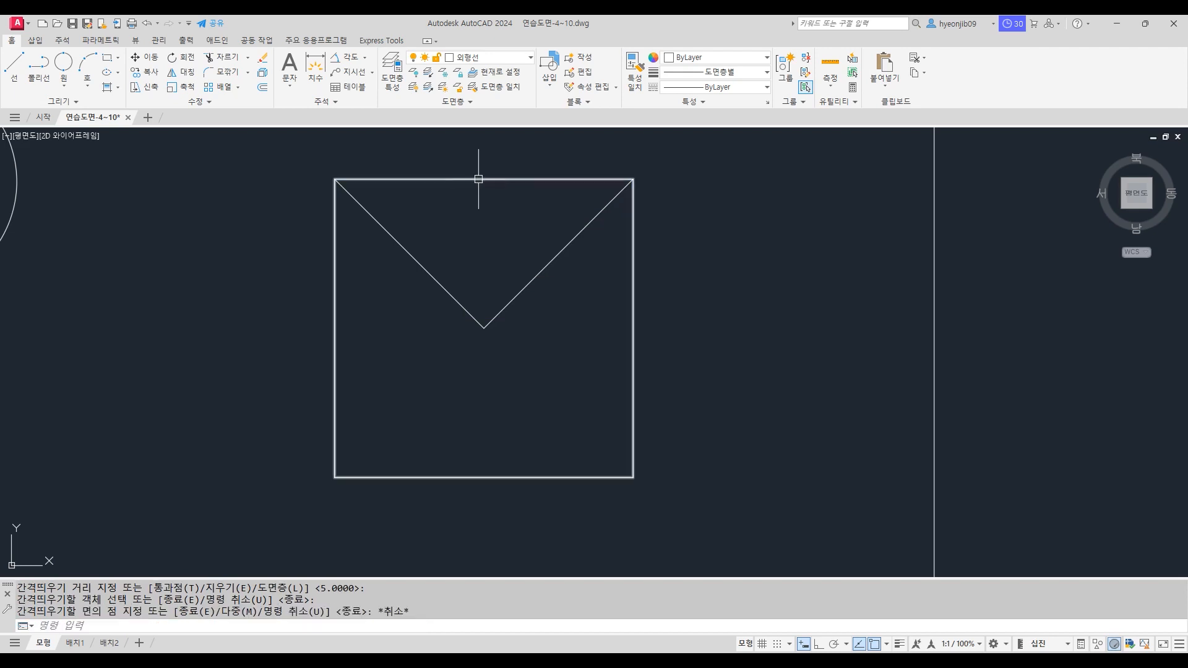
Step: Explode the square into separate lines and offset its top edge 5 units downward
{"action": "left_click", "coordinate": [478, 179]}
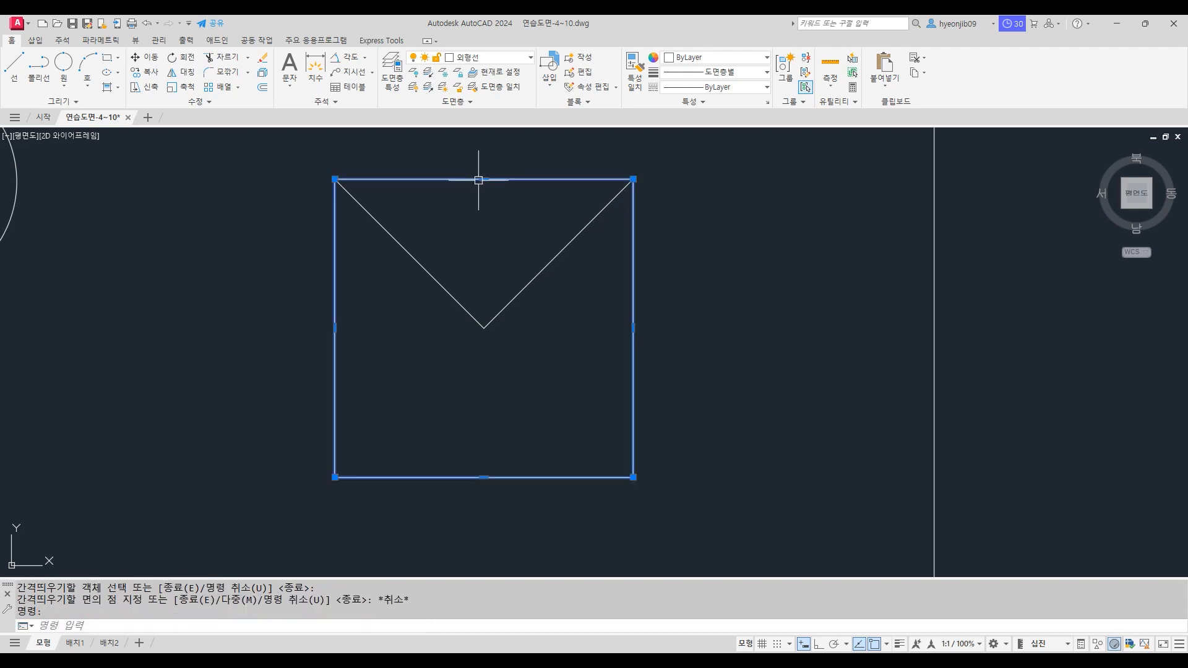
{"action": "left_click", "coordinate": [265, 76]}
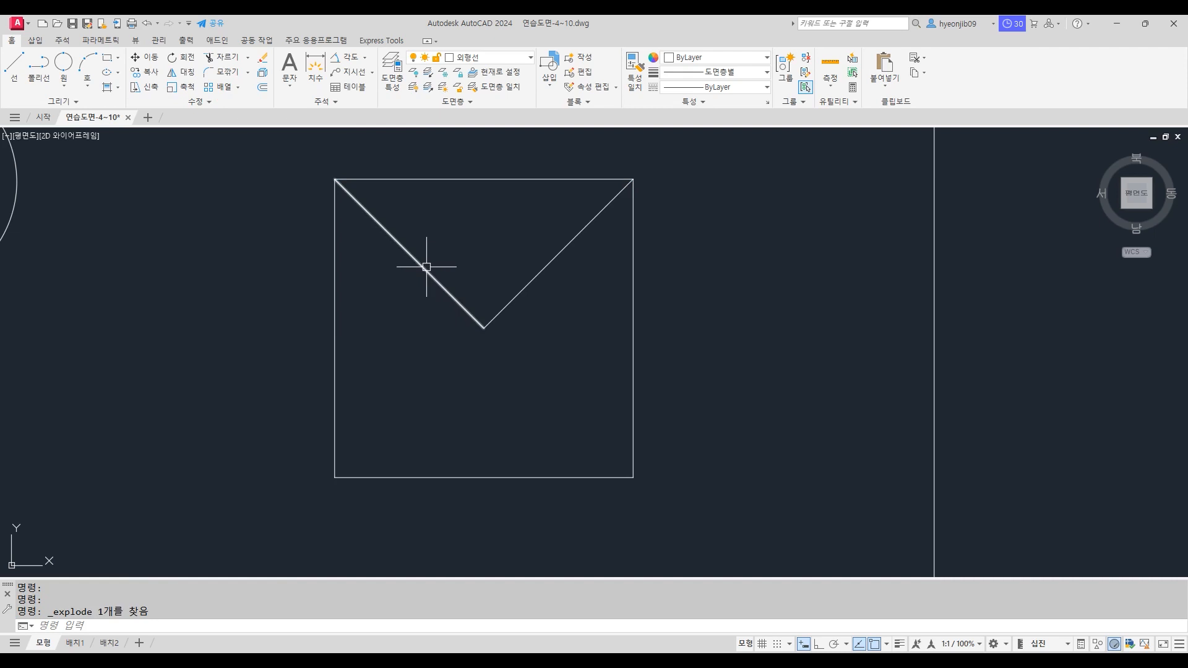
{"action": "type", "text": "o"}
{"action": "key", "text": "Return"}
{"action": "key", "text": "Return"}
{"action": "left_click", "coordinate": [482, 179]}
{"action": "left_click", "coordinate": [487, 221]}
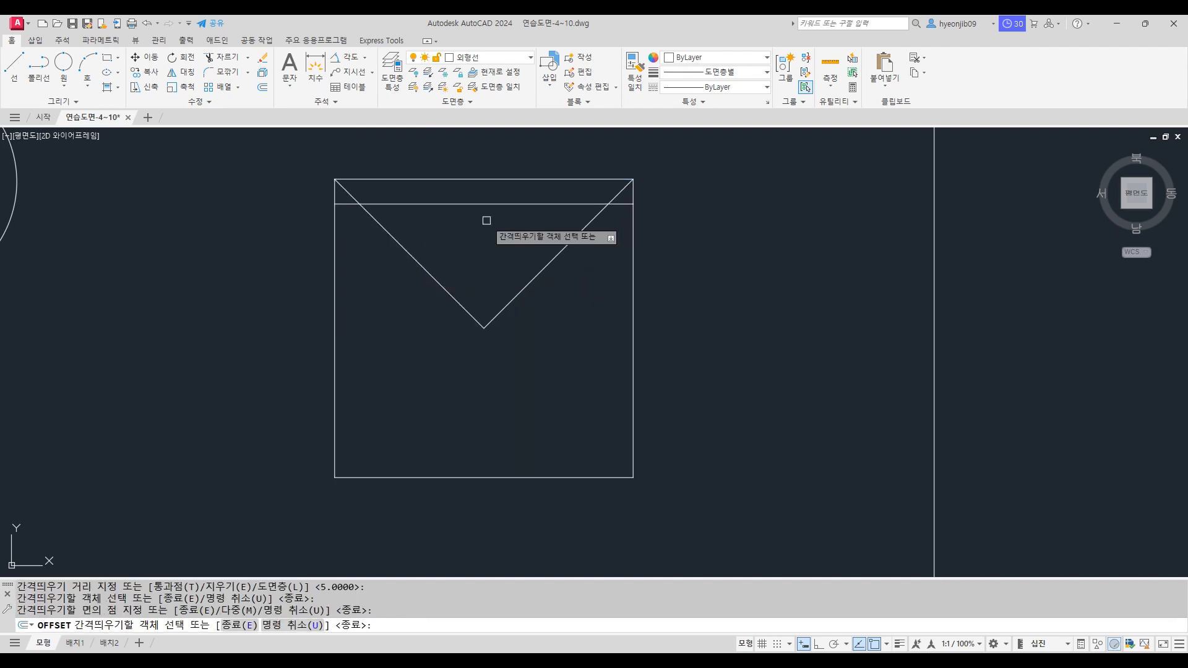
{"action": "key", "text": "Return"}
Step: Trim both ends of the offset line that extend beyond the diagonals
{"action": "scroll", "coordinate": [362, 204], "scroll_direction": "up", "scroll_amount": 5}
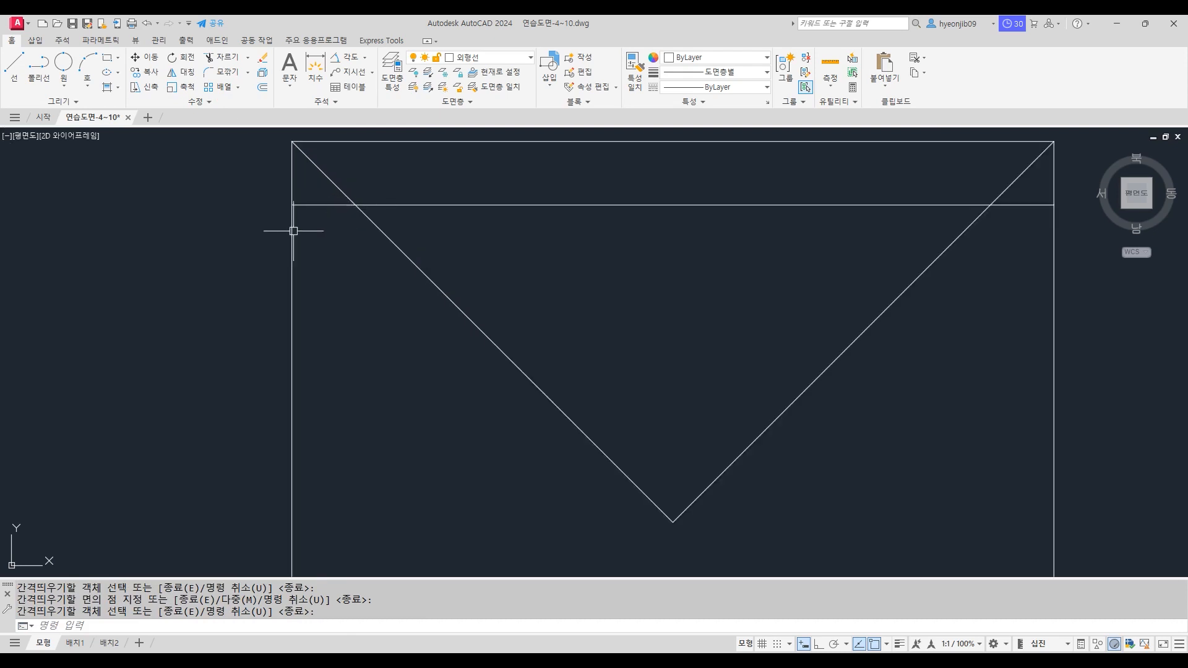
{"action": "type", "text": "tr"}
{"action": "key", "text": "Return"}
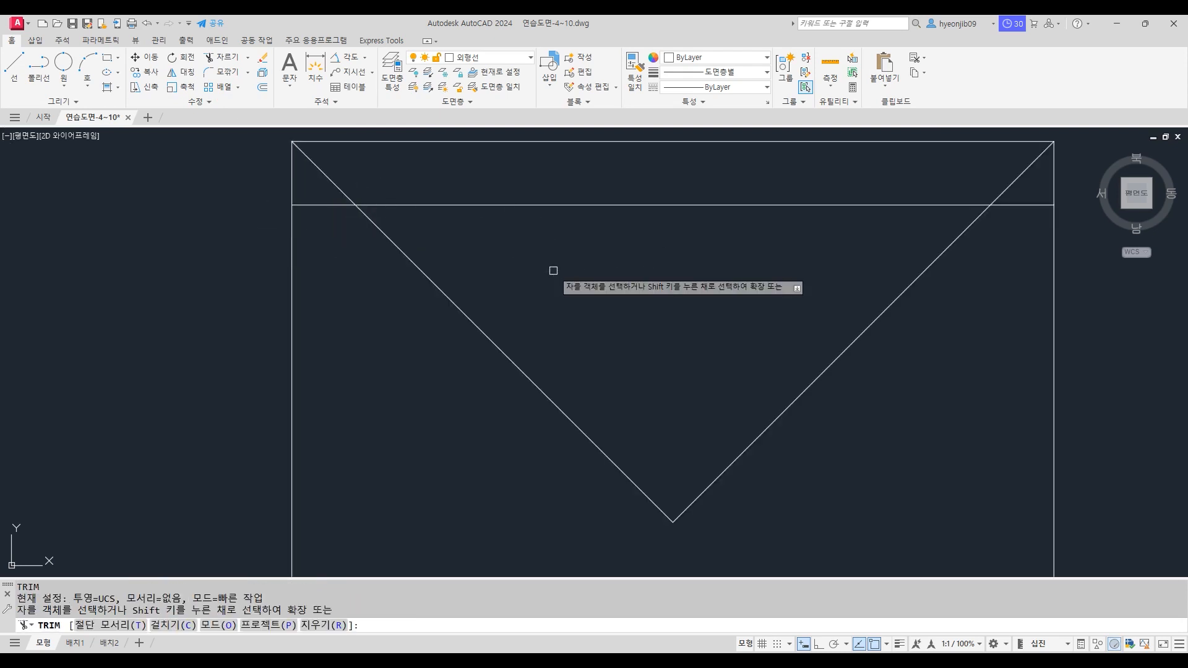
{"action": "left_click", "coordinate": [328, 204]}
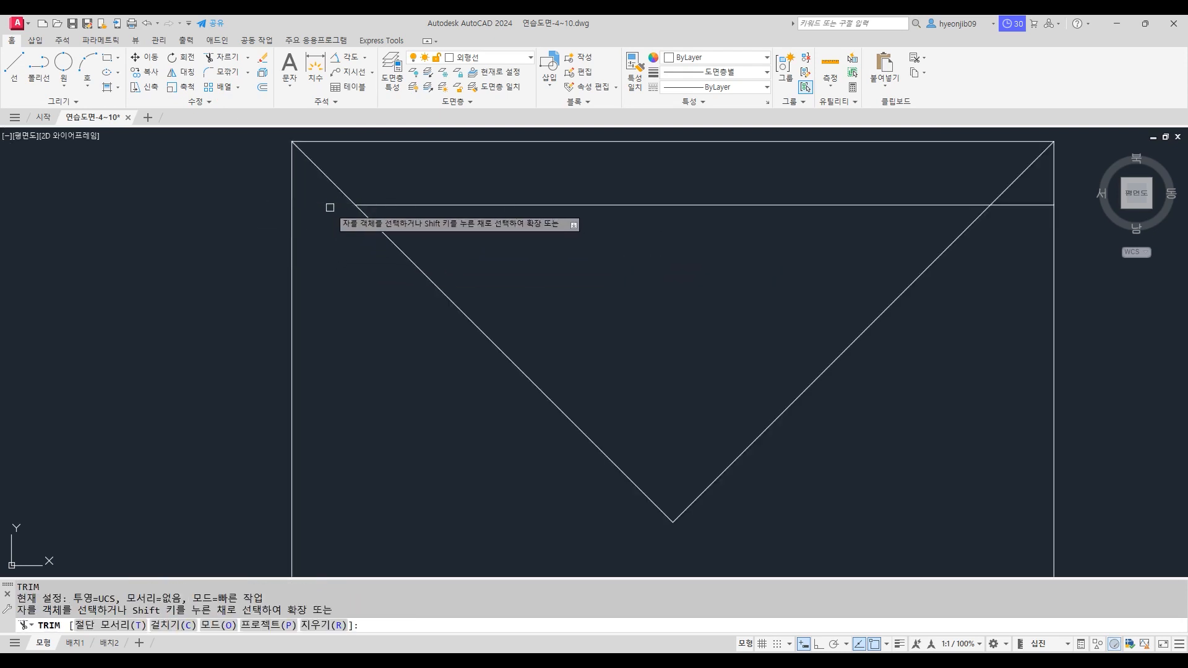
{"action": "left_click", "coordinate": [1018, 205]}
{"action": "key", "text": "Return"}
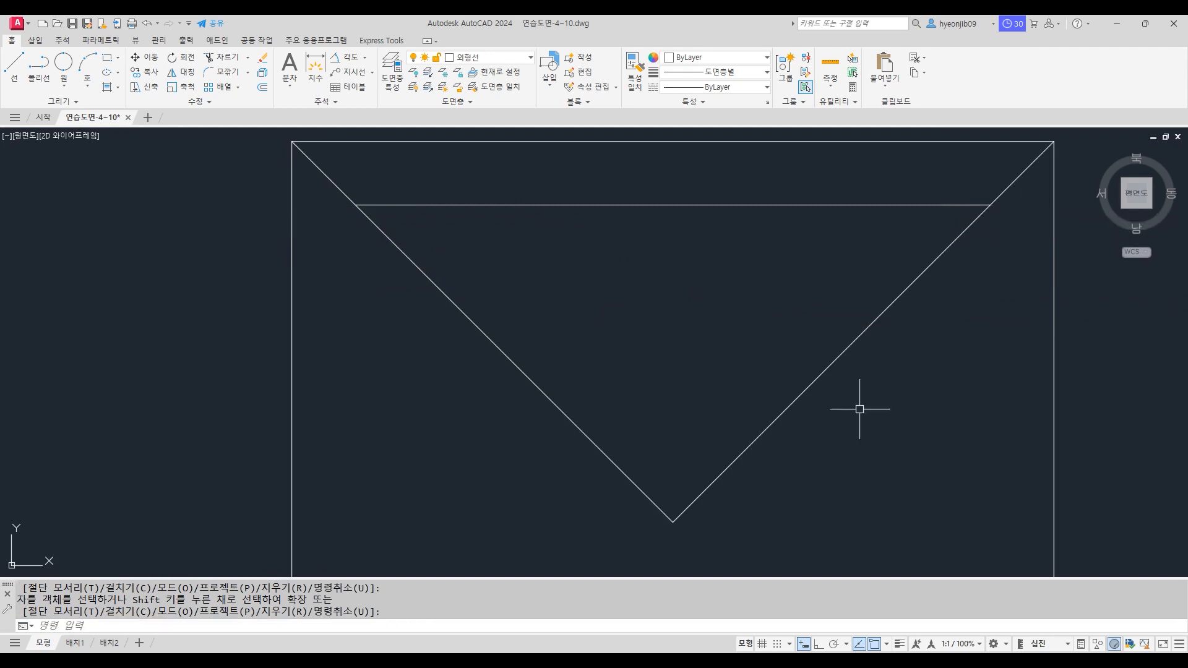
Step: Draw a vertical line from the apex of the V up to the midpoint of the square's top edge
{"action": "scroll", "coordinate": [655, 281], "scroll_direction": "down", "scroll_amount": 2}
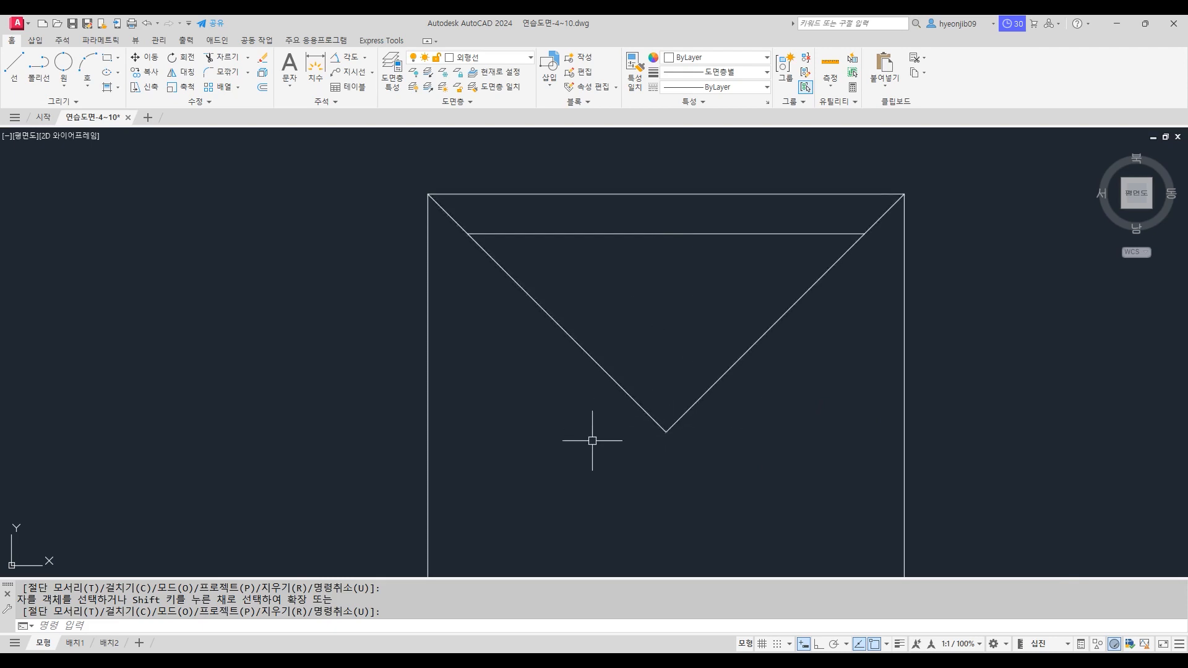
{"action": "type", "text": "l"}
{"action": "key", "text": "space"}
{"action": "left_click", "coordinate": [666, 431]}
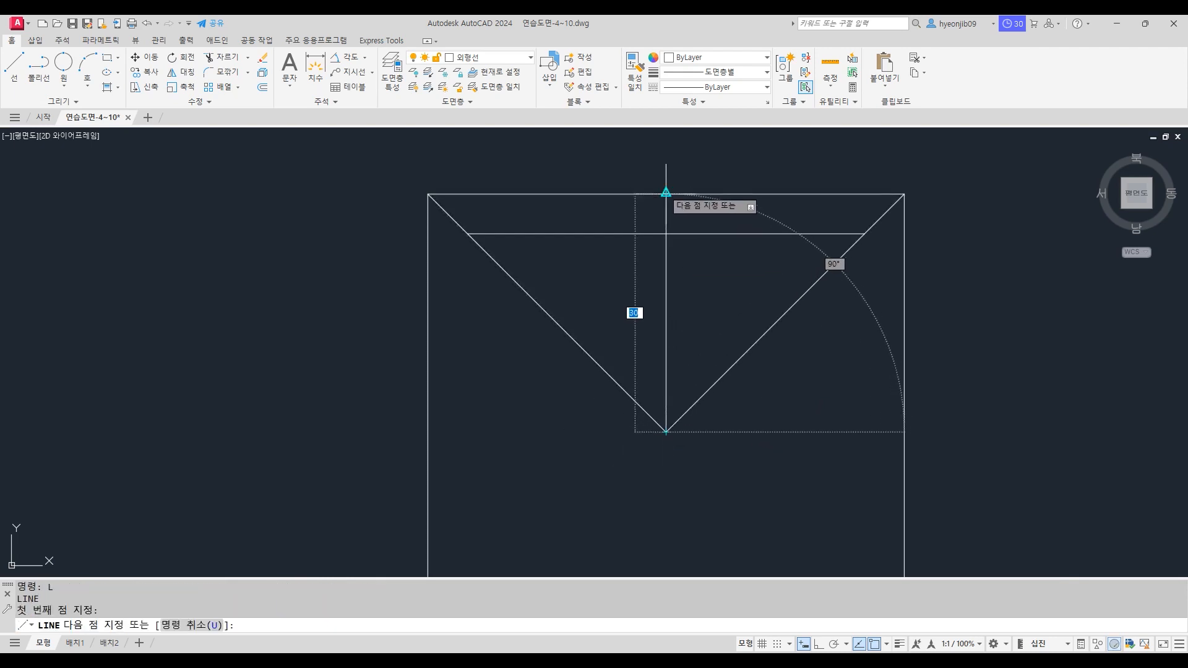
{"action": "left_click", "coordinate": [666, 194]}
{"action": "key", "text": "space"}
Step: Offset the vertical centre line 5 units to each side
{"action": "type", "text": "o"}
{"action": "key", "text": "space"}
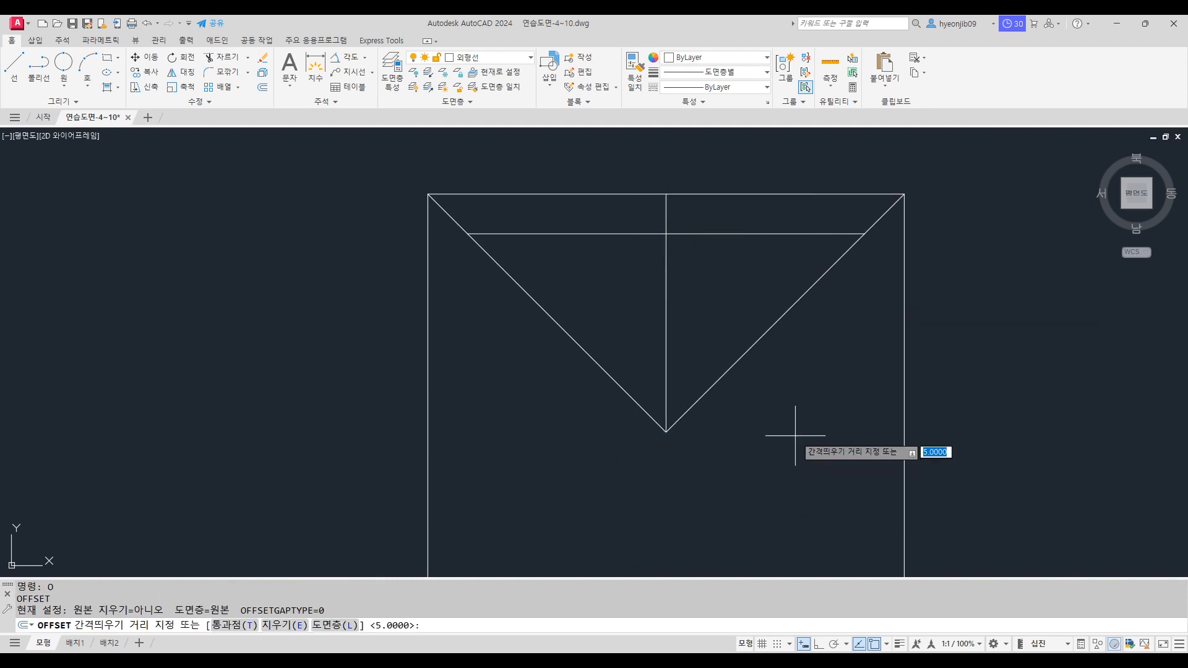
{"action": "key", "text": "space"}
{"action": "left_click", "coordinate": [665, 265]}
{"action": "left_click", "coordinate": [596, 265]}
{"action": "left_click", "coordinate": [664, 297]}
{"action": "left_click", "coordinate": [681, 288]}
{"action": "key", "text": "space"}
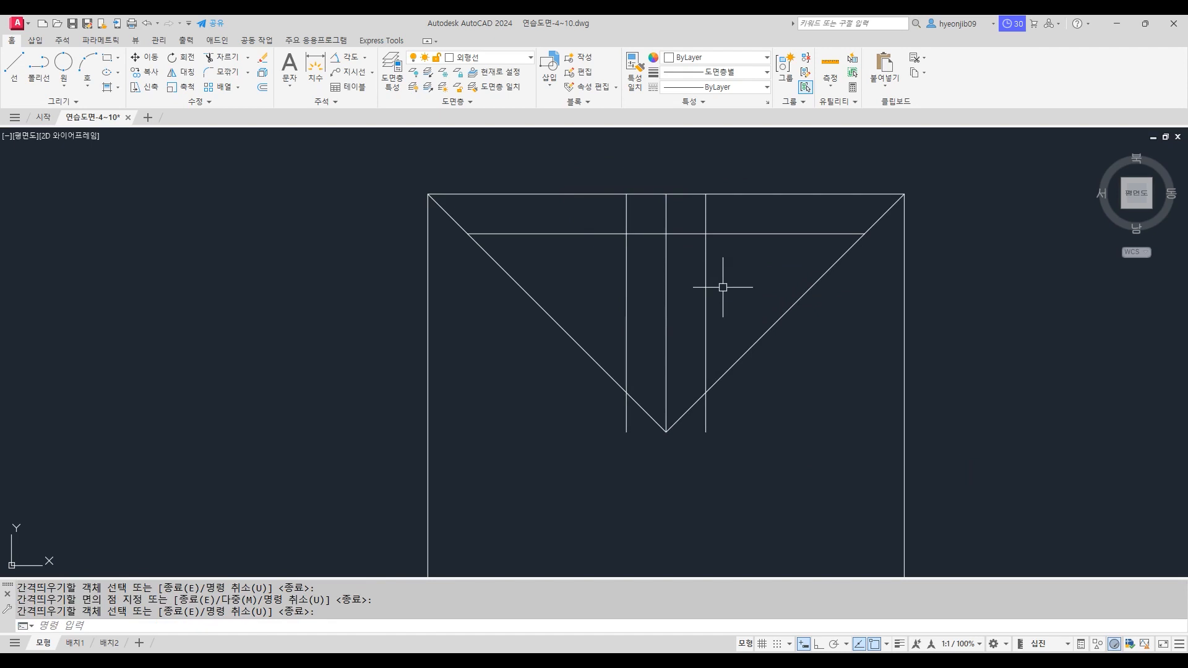
Step: Draw two slanted lines joining the top edge's midpoint to the points where the offset vertical lines cross the diagonals
{"action": "type", "text": "l"}
{"action": "key", "text": "space"}
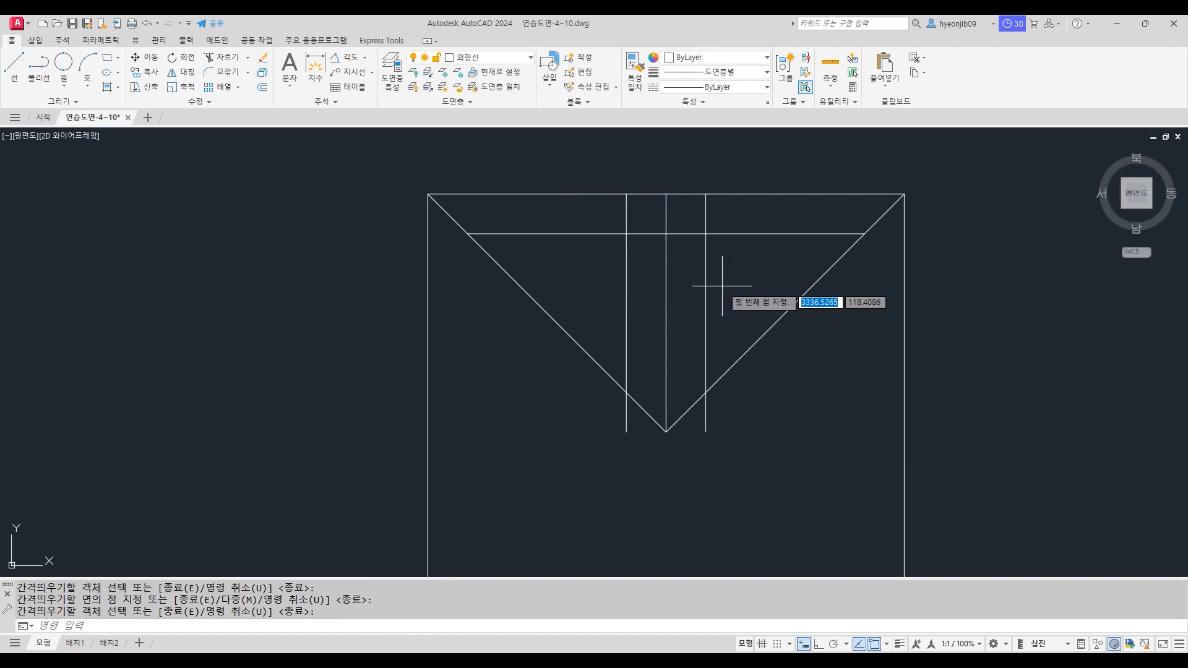
{"action": "left_click", "coordinate": [626, 392]}
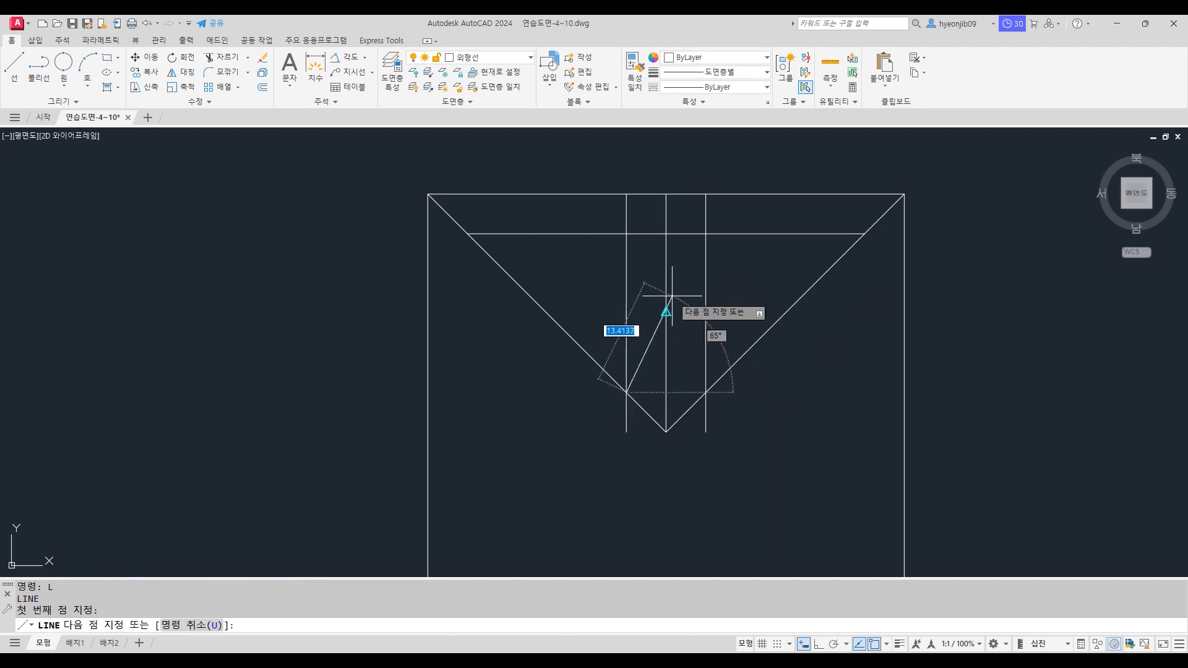
{"action": "left_click", "coordinate": [666, 194]}
{"action": "left_click", "coordinate": [706, 391]}
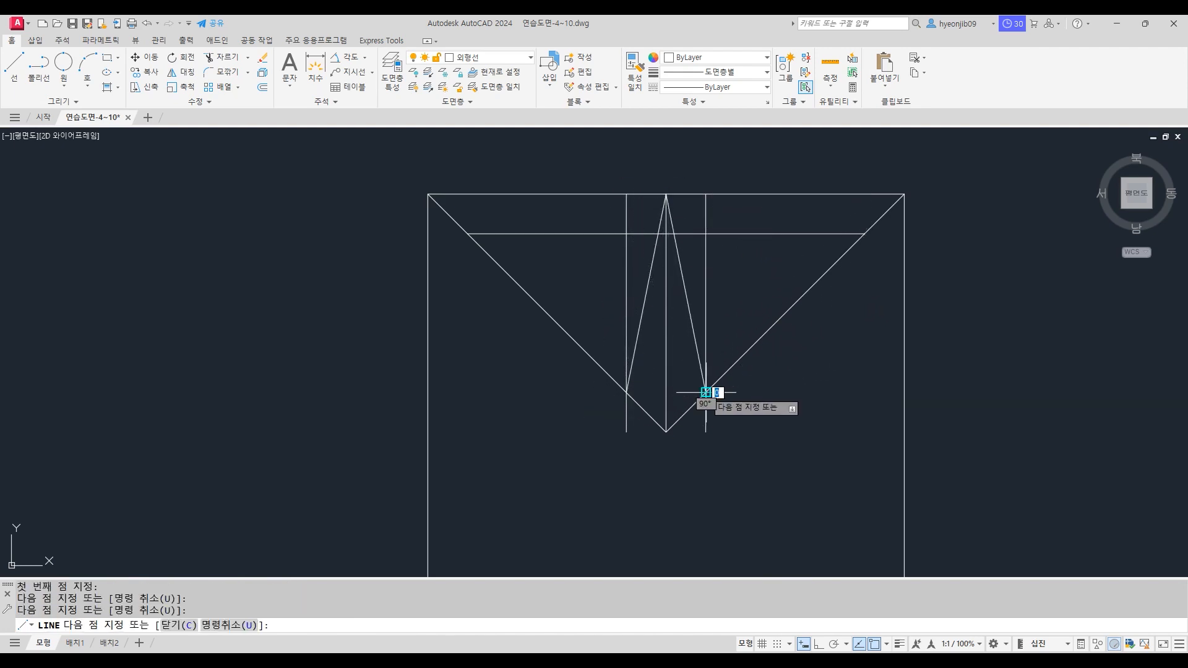
{"action": "key", "text": "space"}
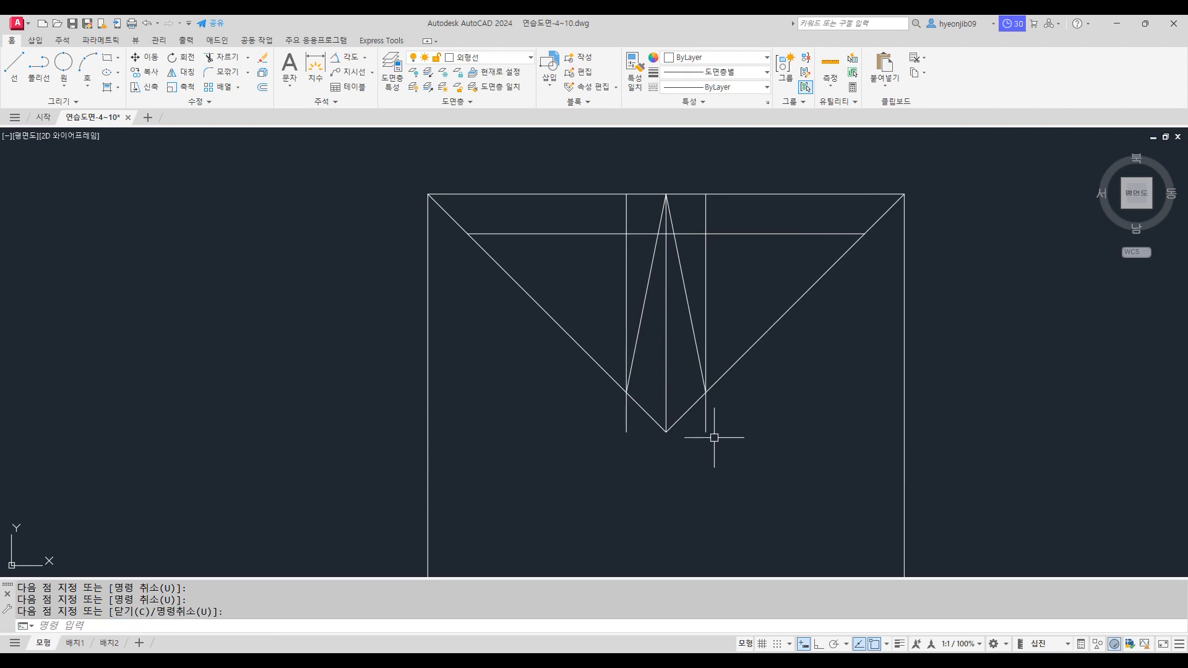
Step: Delete the two vertical offset lines on either side of the centre line
{"action": "left_click", "coordinate": [625, 274]}
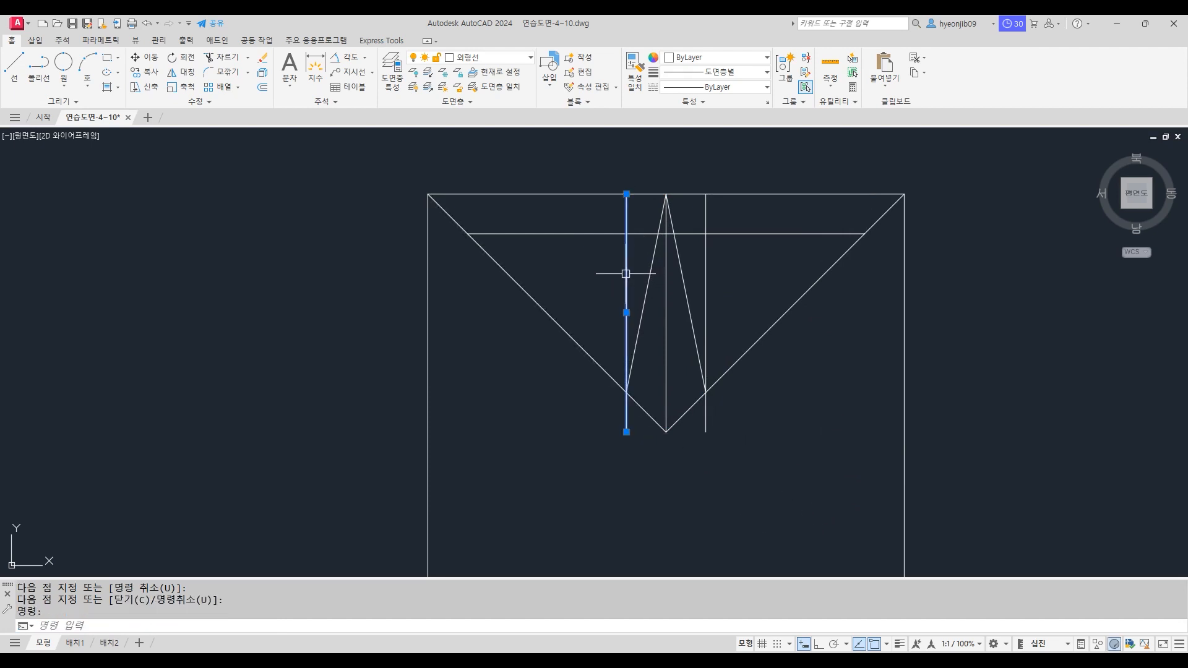
{"action": "left_click", "coordinate": [707, 255]}
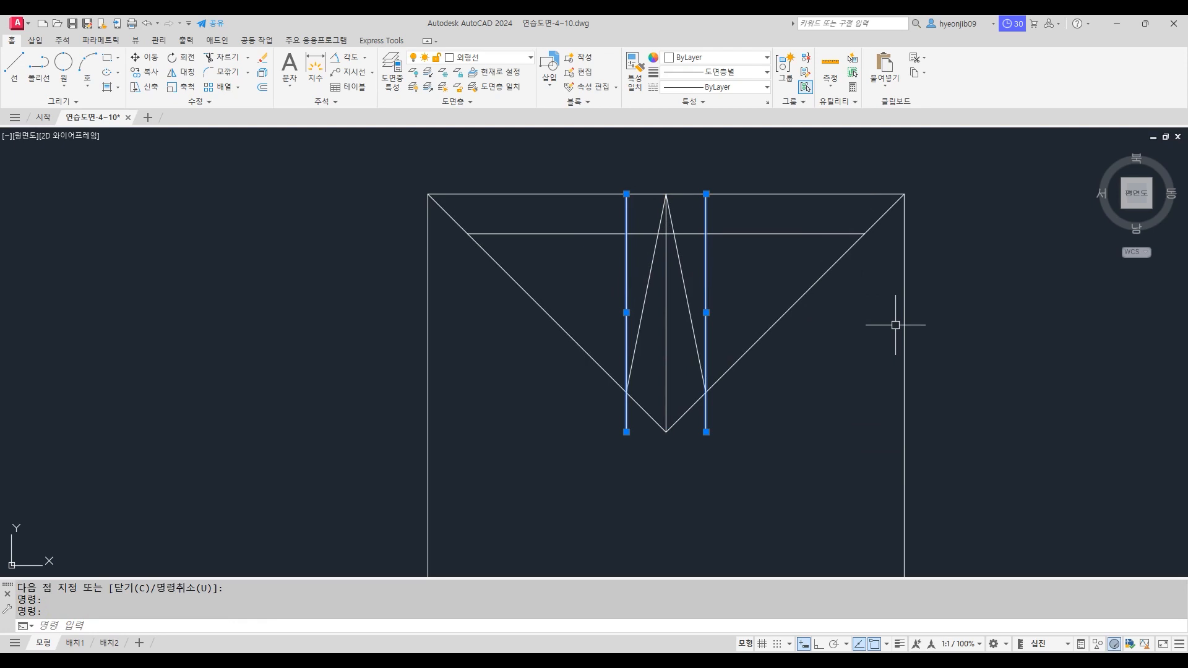
{"action": "key", "text": "Delete"}
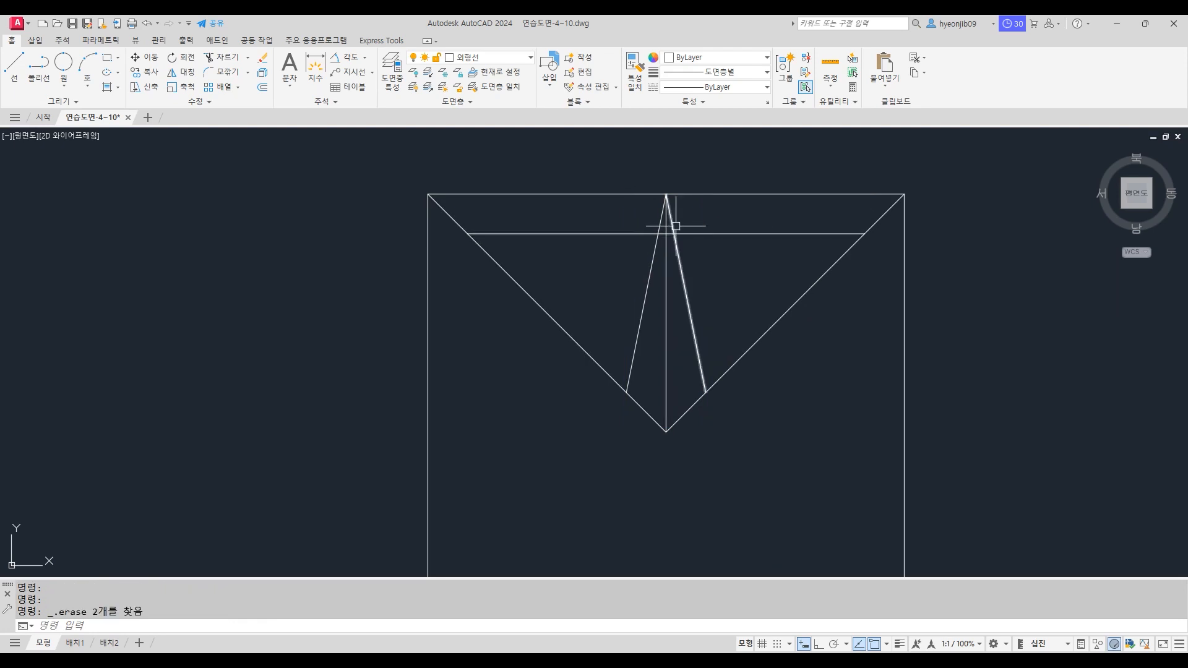
Step: Trim the horizontal line's segment between the two slanted lines below the top edge's midpoint
{"action": "scroll", "coordinate": [664, 241], "scroll_direction": "up", "scroll_amount": 4}
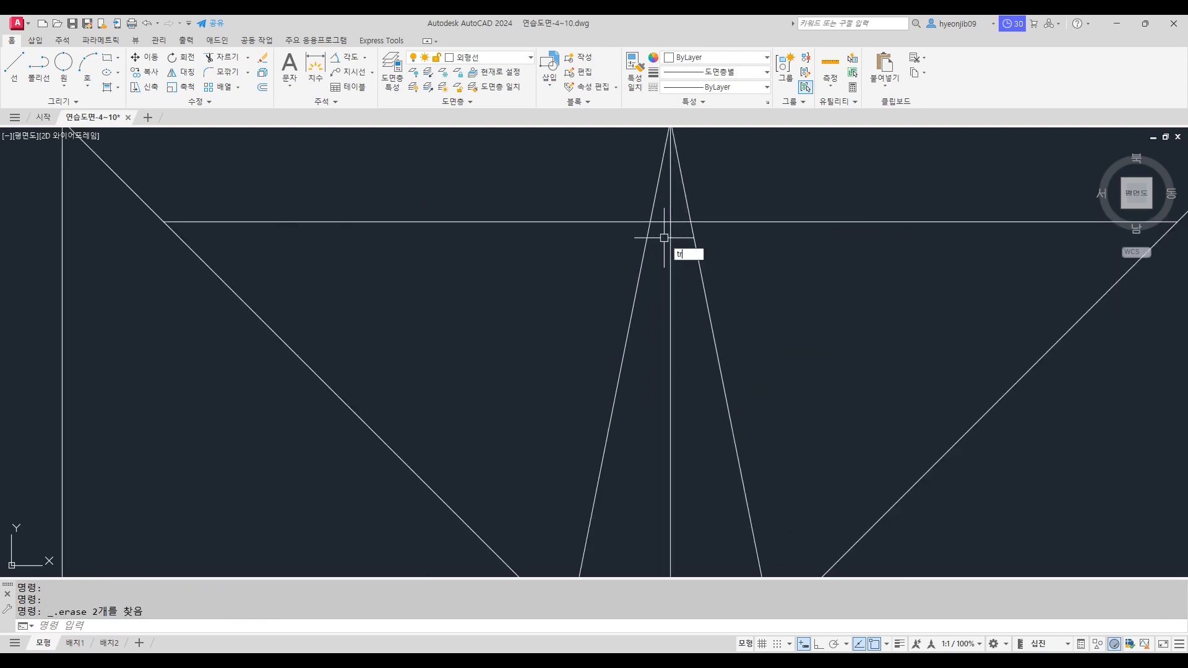
{"action": "key", "text": "Return"}
{"action": "left_click", "coordinate": [683, 224]}
{"action": "scroll", "coordinate": [743, 254], "scroll_direction": "down", "scroll_amount": 2}
{"action": "key", "text": "Escape"}
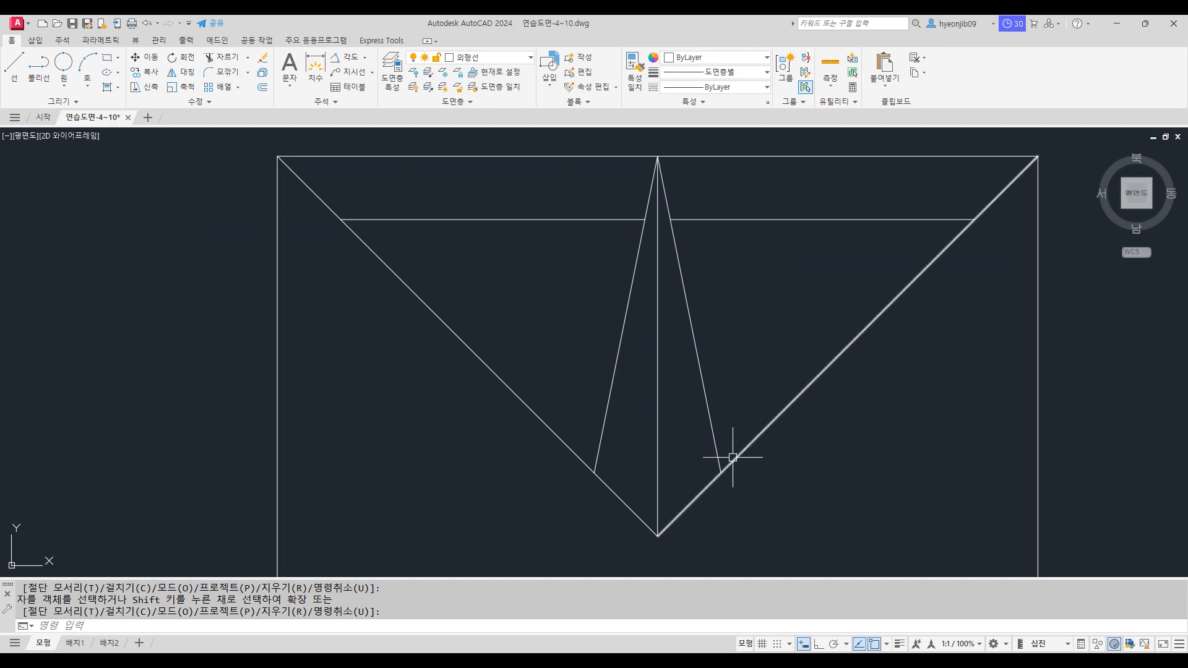
Step: Offset the left part of the horizontal line 10 units downward
{"action": "left_click", "coordinate": [593, 464]}
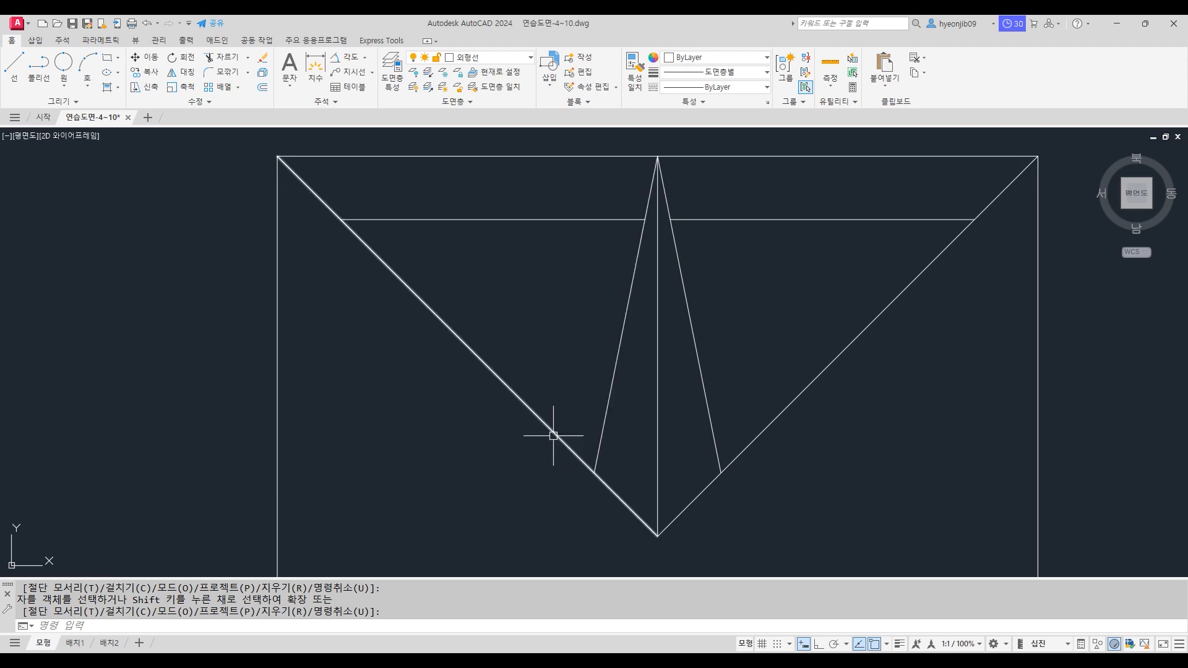
{"action": "key", "text": "Escape"}
{"action": "type", "text": "o"}
{"action": "key", "text": "Return"}
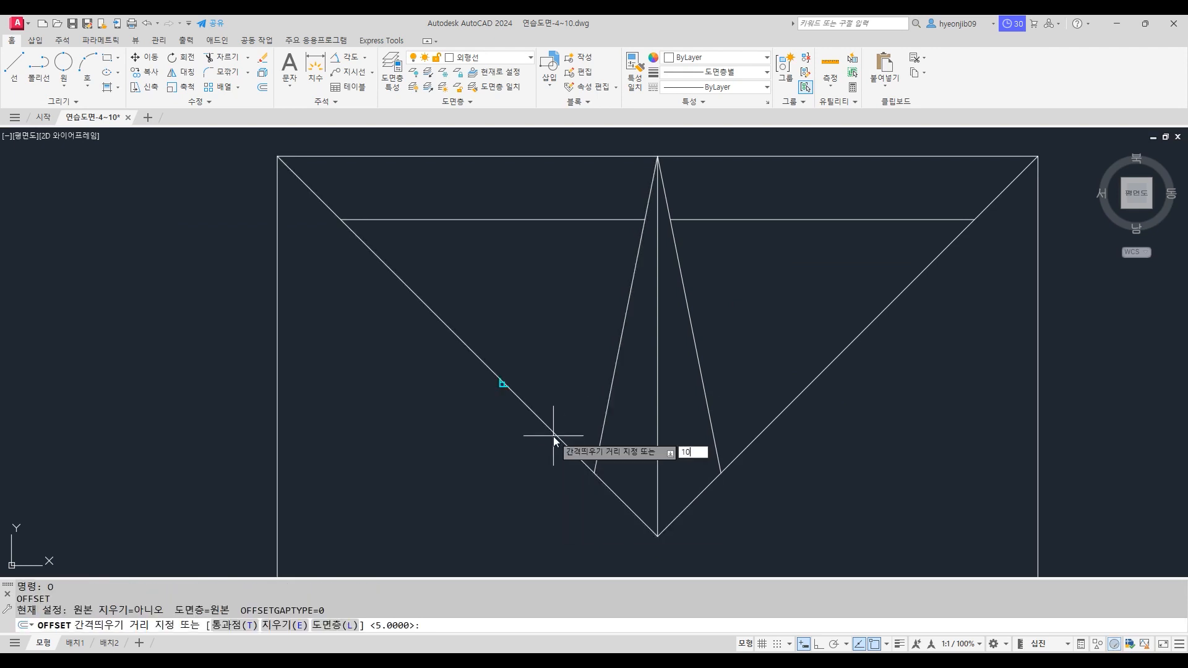
{"action": "type", "text": "10"}
{"action": "key", "text": "Return"}
{"action": "left_click", "coordinate": [459, 218]}
{"action": "left_click", "coordinate": [534, 309]}
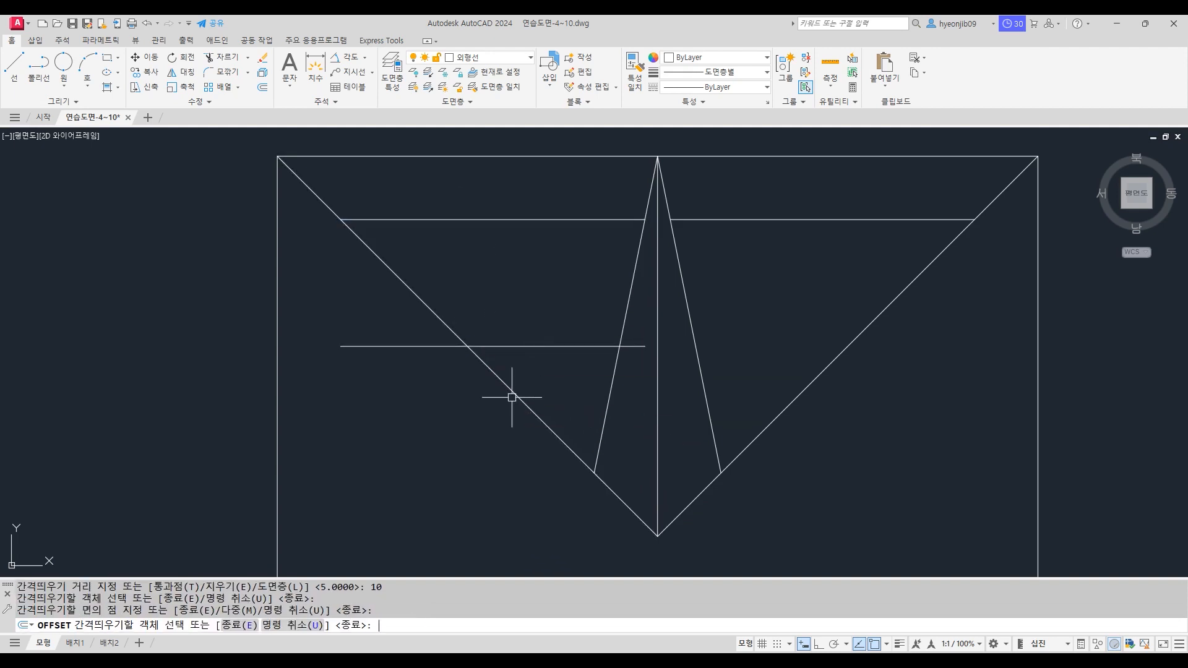
Step: Offset the new horizontal line another 5 units downward
{"action": "key", "text": "Return"}
{"action": "key", "text": "Return"}
{"action": "type", "text": "5"}
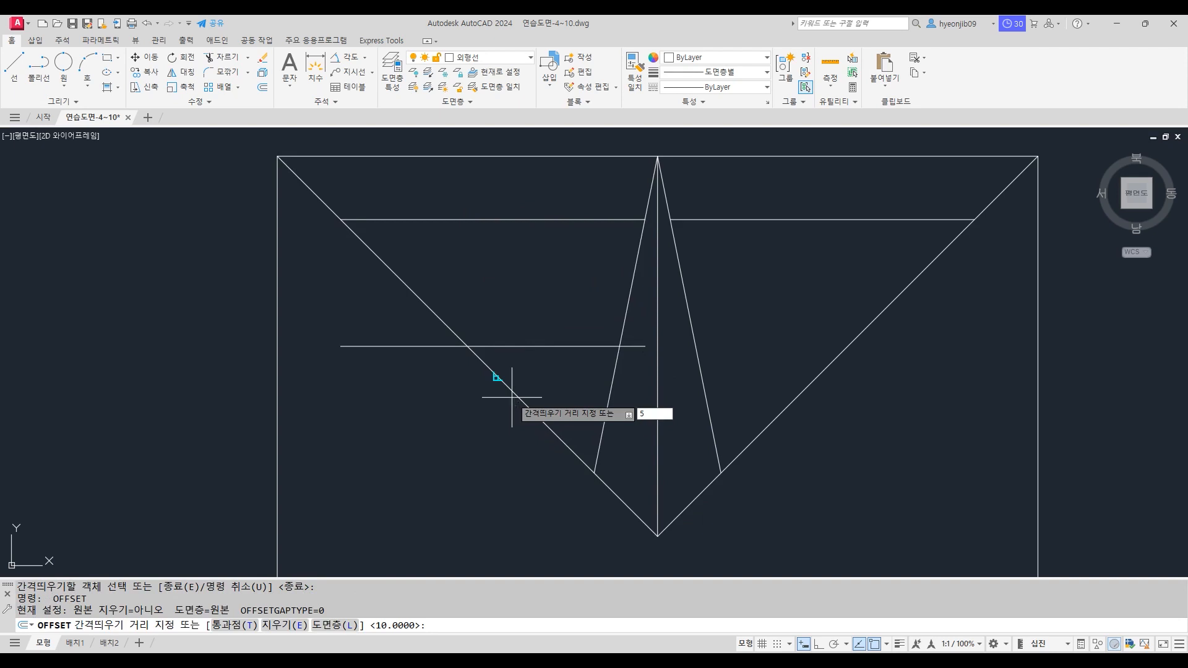
{"action": "key", "text": "Return"}
{"action": "left_click", "coordinate": [547, 346]}
{"action": "left_click", "coordinate": [493, 469]}
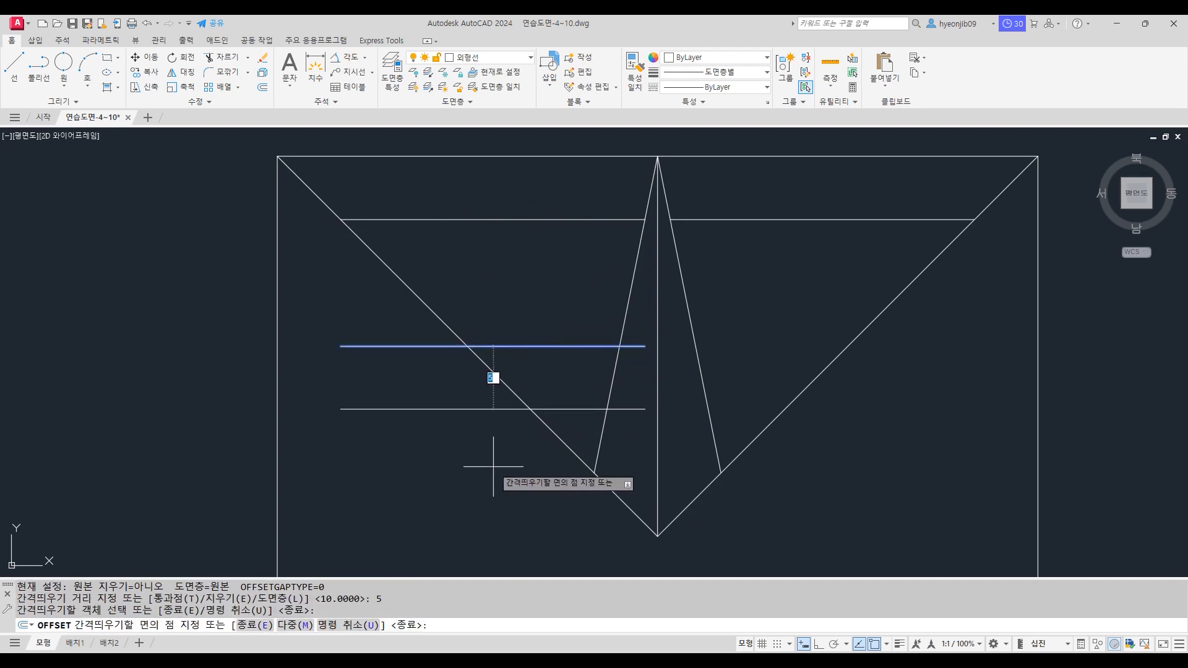
{"action": "key", "text": "Return"}
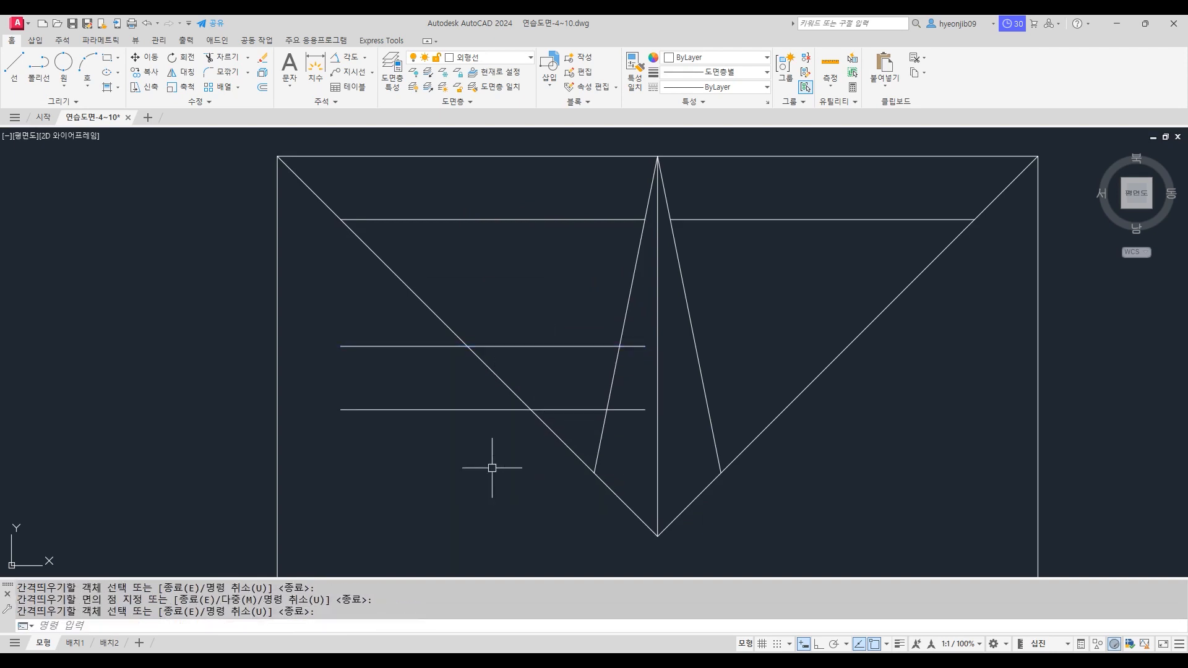
Step: Draw a line from the lower offset line's crossing with the left slanted line to the upper offset line's crossing with the left diagonal
{"action": "type", "text": "l"}
{"action": "key", "text": "Return"}
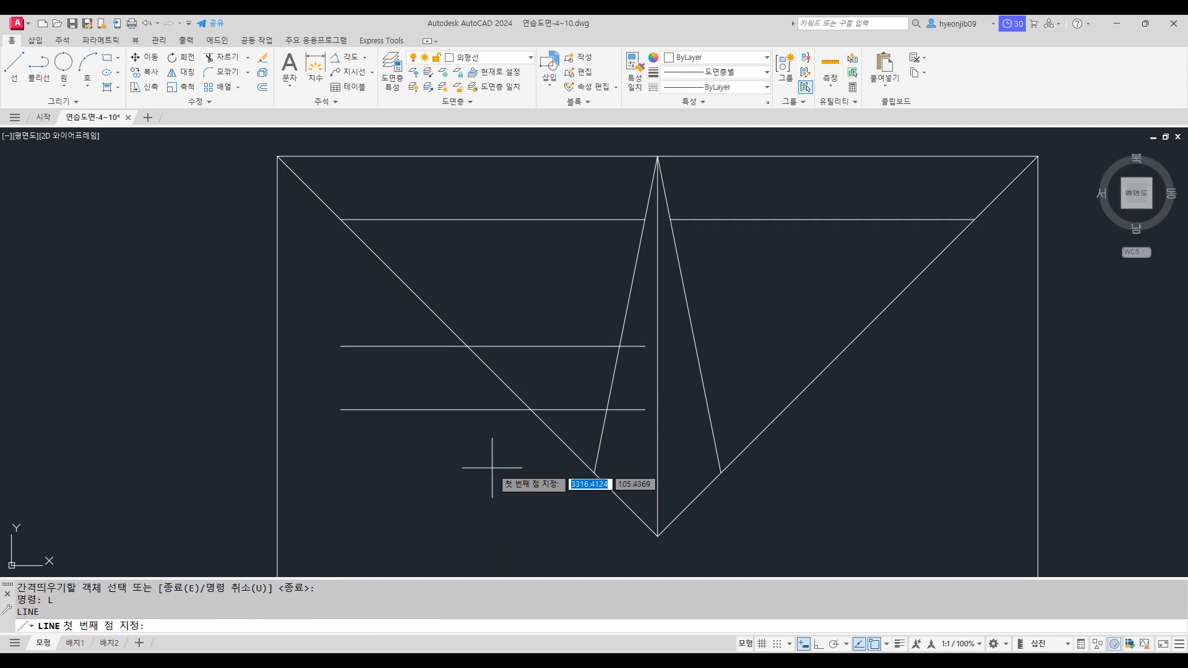
{"action": "left_click", "coordinate": [606, 410]}
{"action": "left_click", "coordinate": [468, 346]}
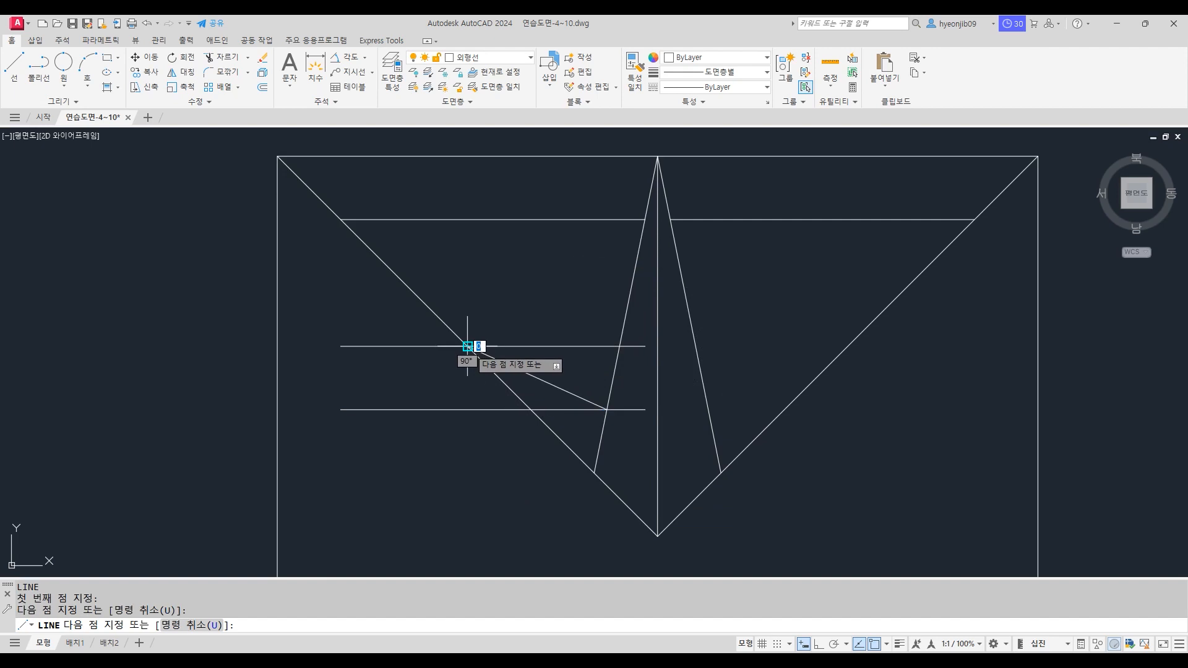
{"action": "key", "text": "Return"}
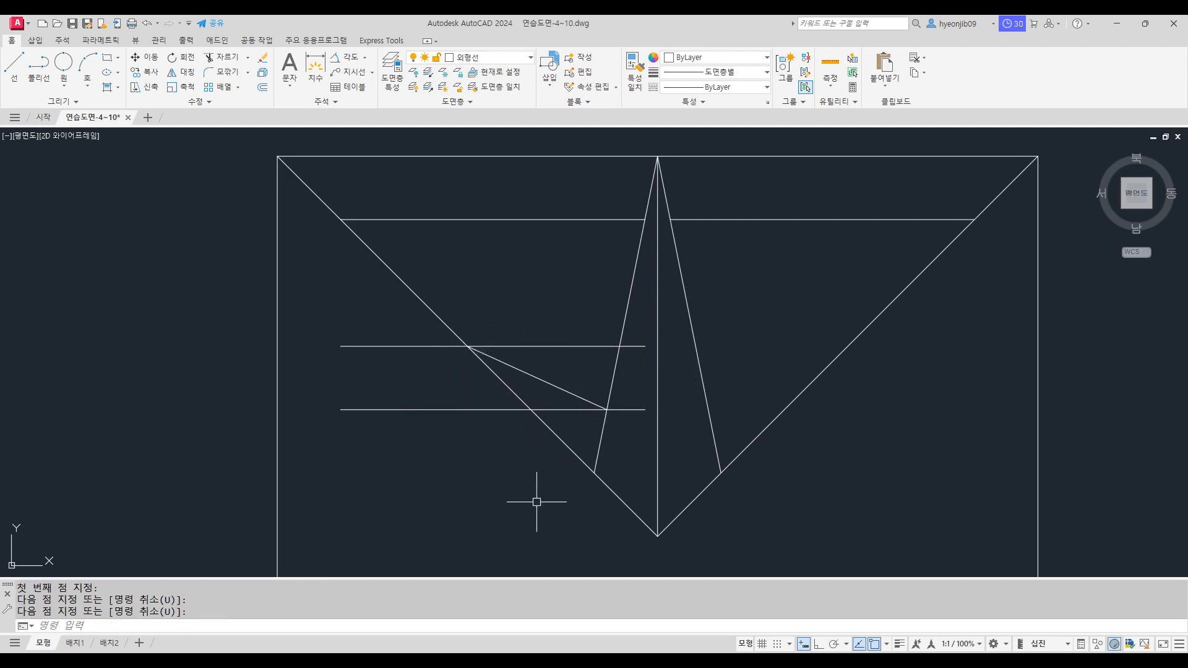
Step: Delete the two horizontal offset construction lines
{"action": "left_click", "coordinate": [403, 346]}
{"action": "left_click", "coordinate": [409, 409]}
{"action": "key", "text": "Delete"}
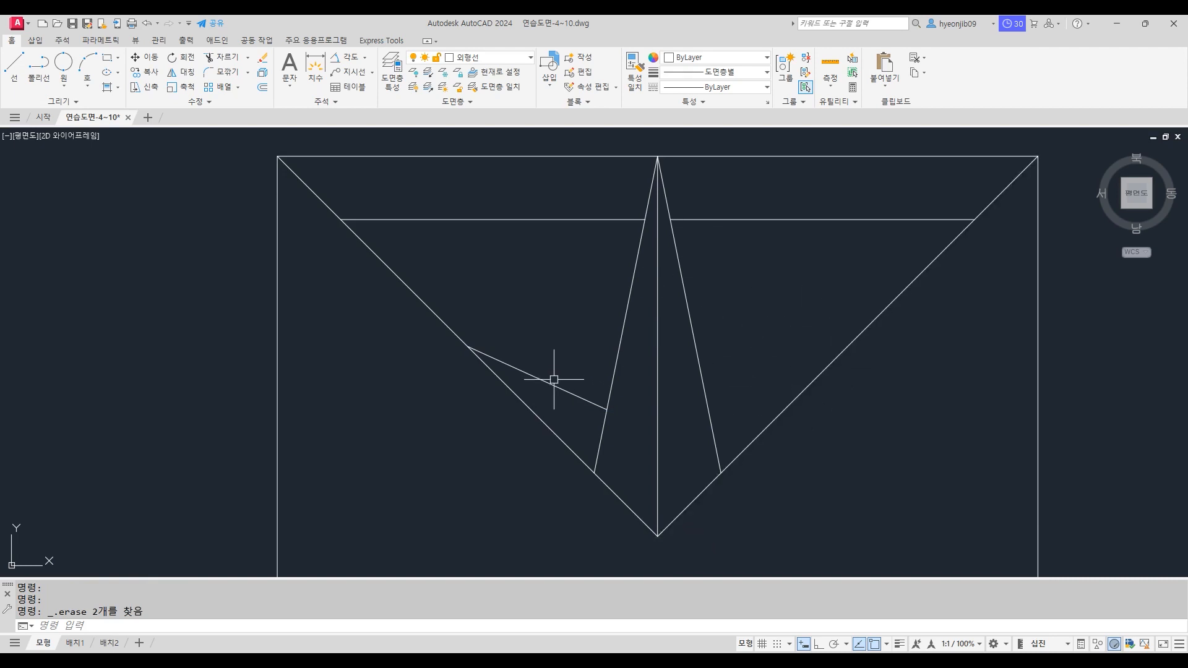
Step: Mirror the short slanted line across the vertical centre line, keeping the original, and delete the centre line
{"action": "type", "text": "I"}
{"action": "key", "text": "Return"}
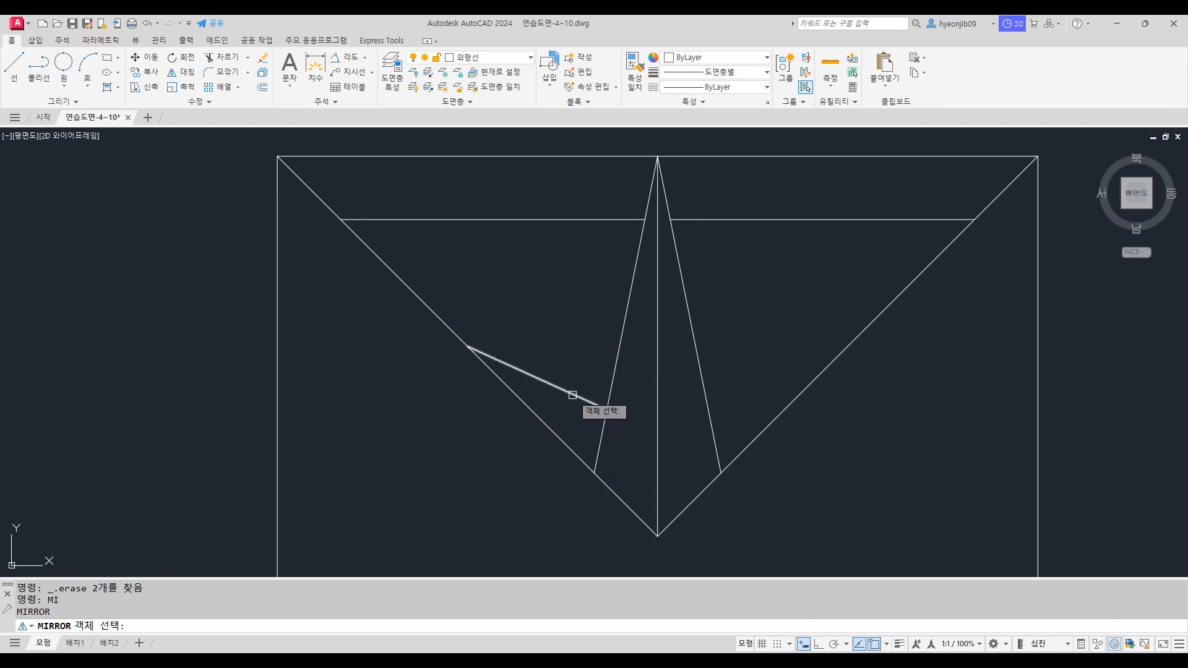
{"action": "left_click", "coordinate": [573, 394]}
{"action": "key", "text": "Return"}
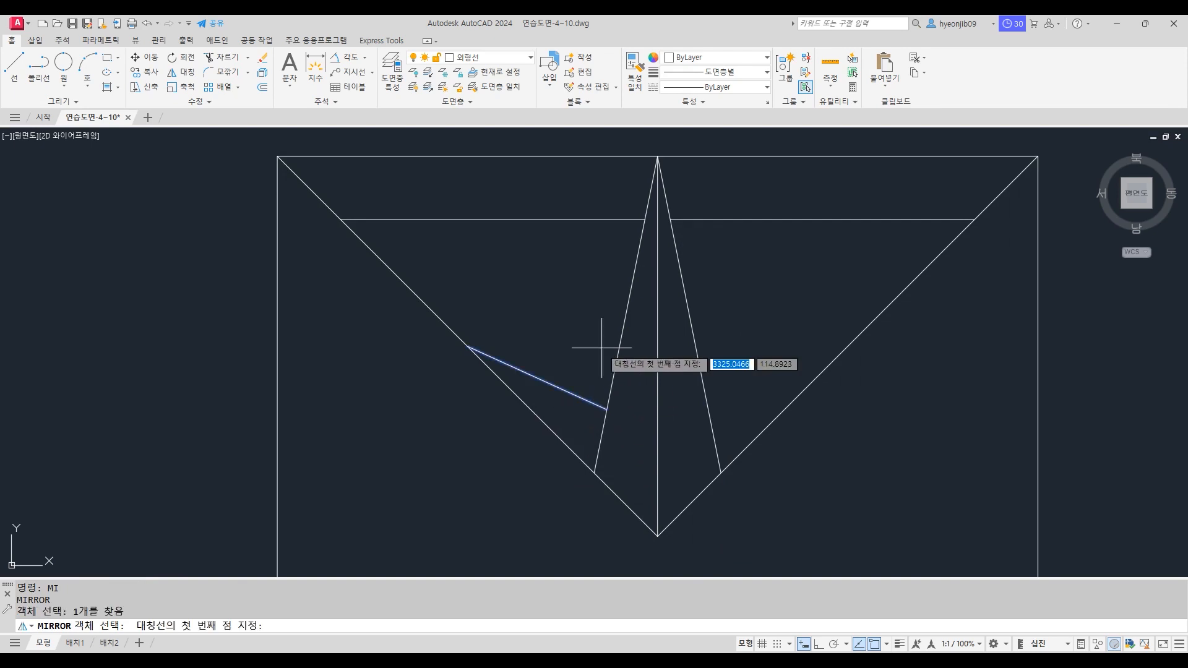
{"action": "left_click", "coordinate": [658, 156]}
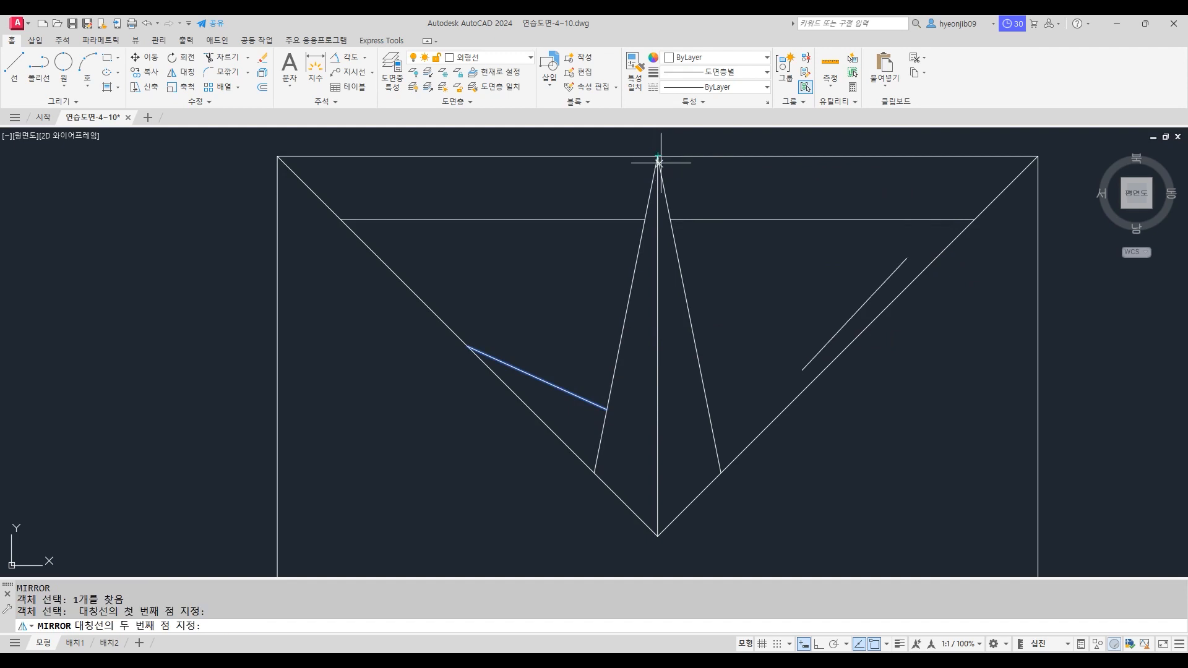
{"action": "left_click", "coordinate": [657, 536]}
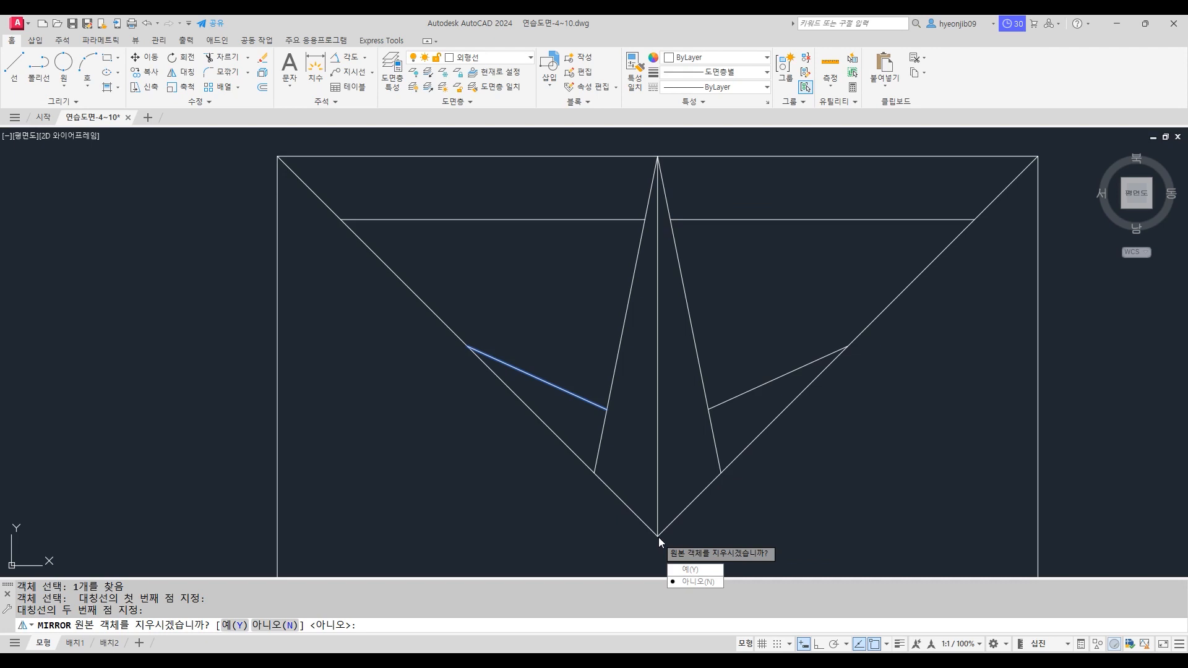
{"action": "key", "text": "Return"}
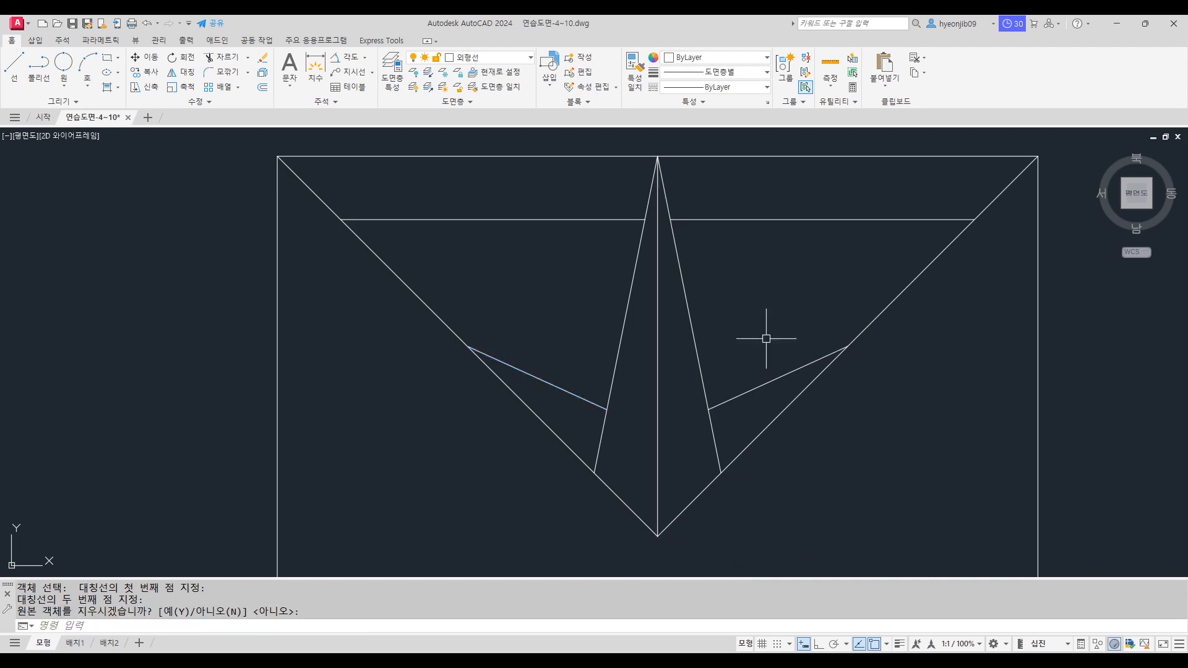
{"action": "left_click", "coordinate": [658, 336]}
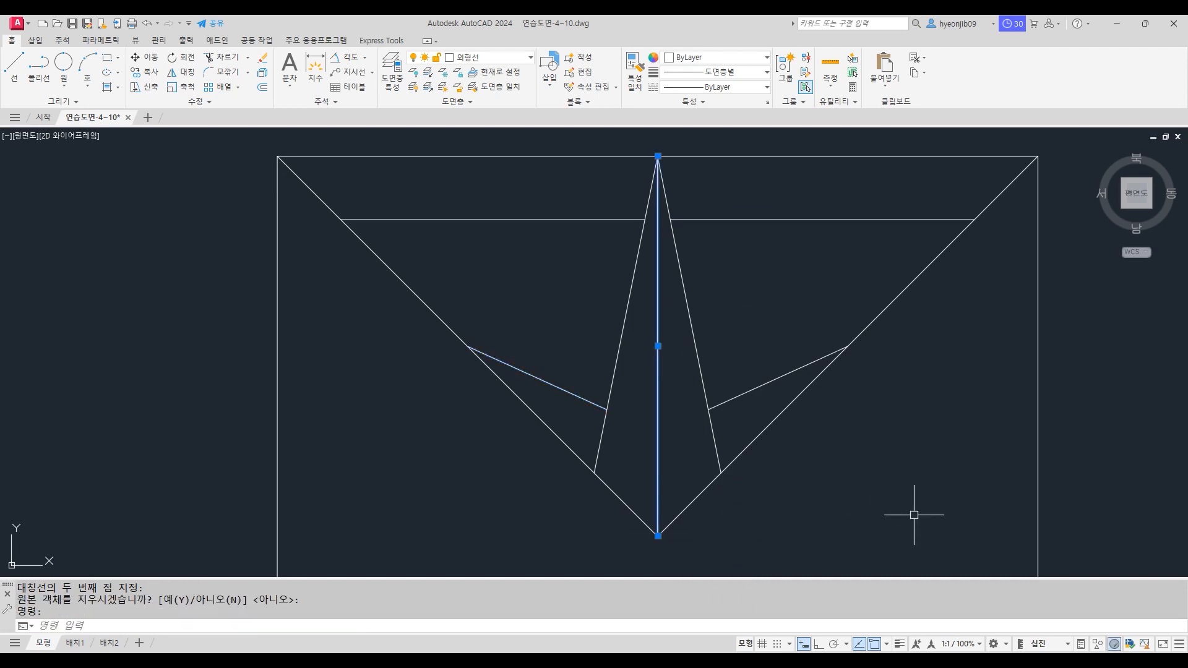
{"action": "key", "text": "Delete"}
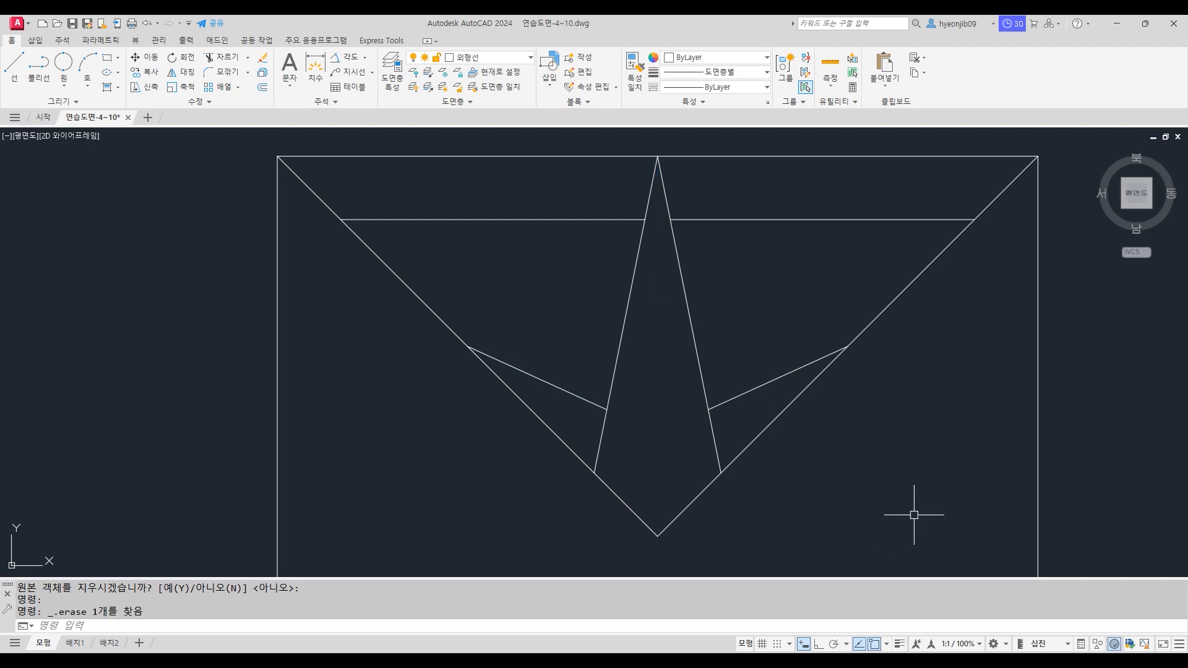
Step: Mirror the six pattern lines and the left diagonal across the right diagonal, keeping the originals
{"action": "scroll", "coordinate": [570, 297], "scroll_direction": "down", "scroll_amount": 4}
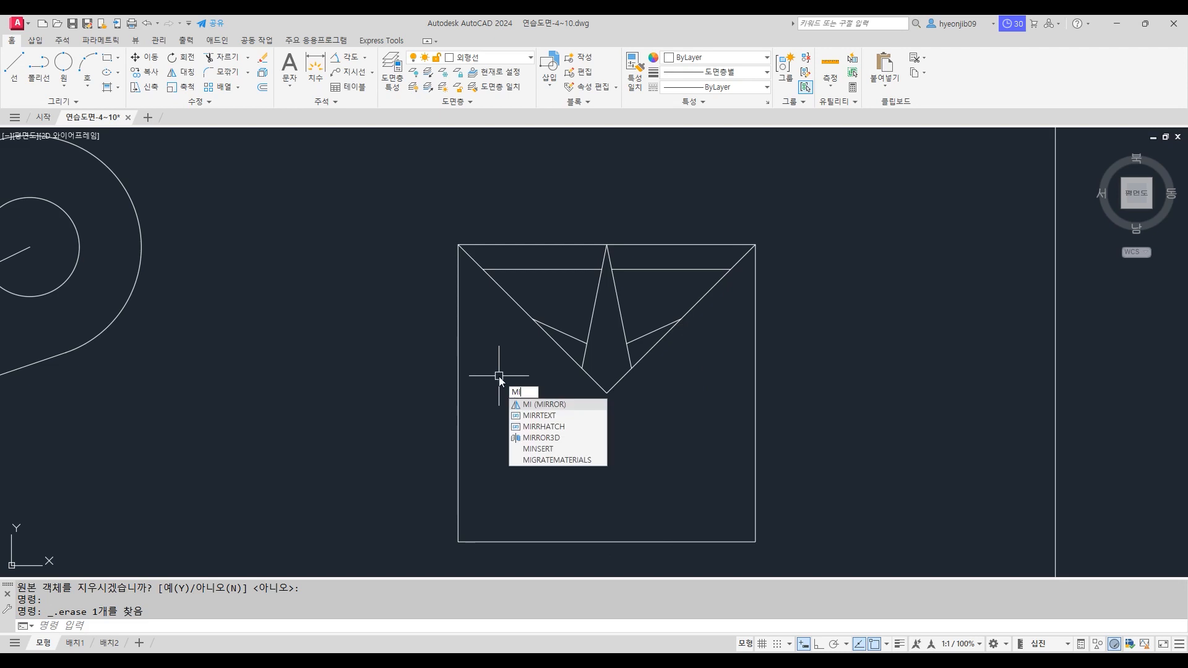
{"action": "key", "text": "Return"}
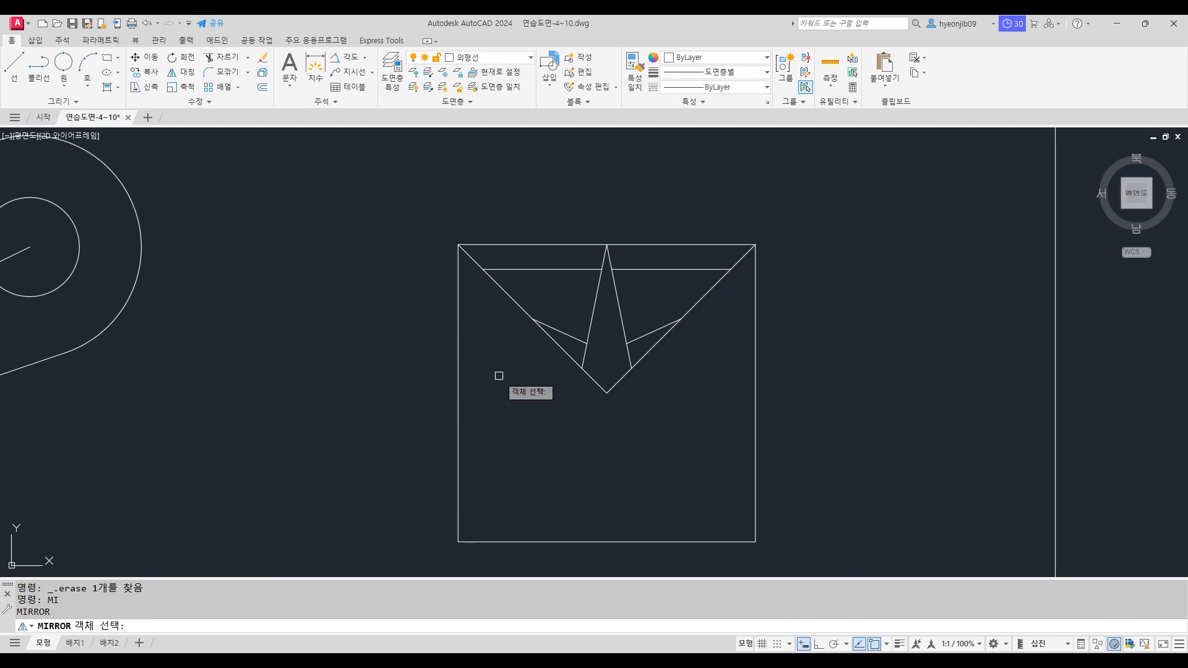
{"action": "left_click", "coordinate": [471, 203]}
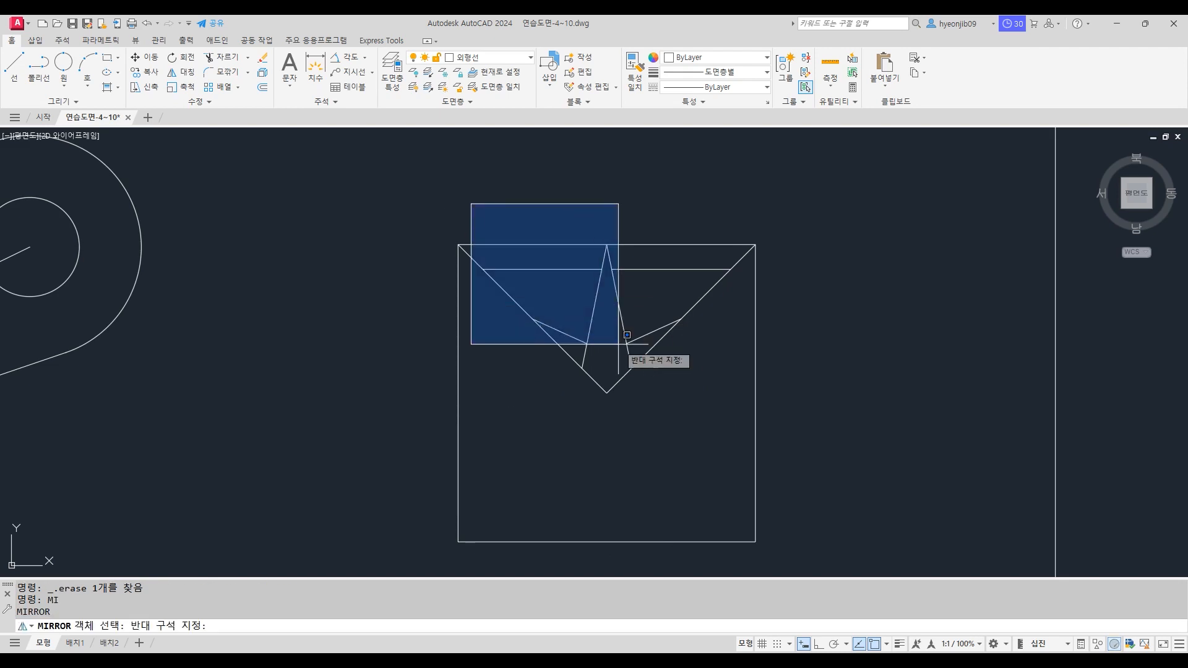
{"action": "left_click", "coordinate": [740, 414]}
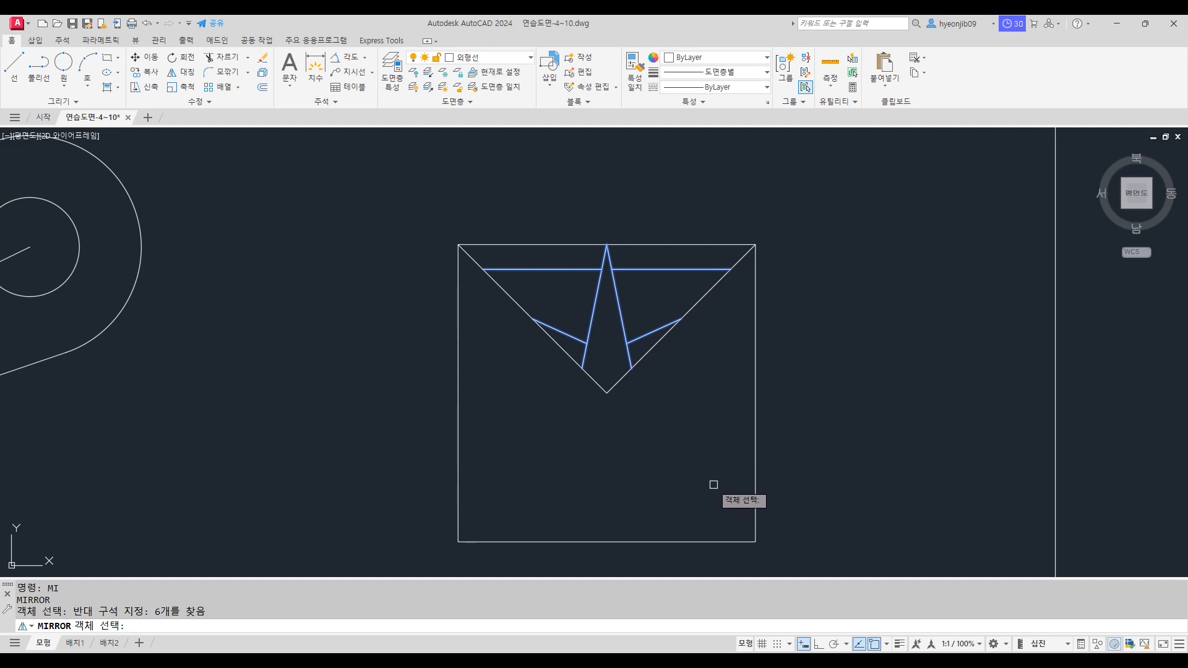
{"action": "left_click", "coordinate": [514, 300]}
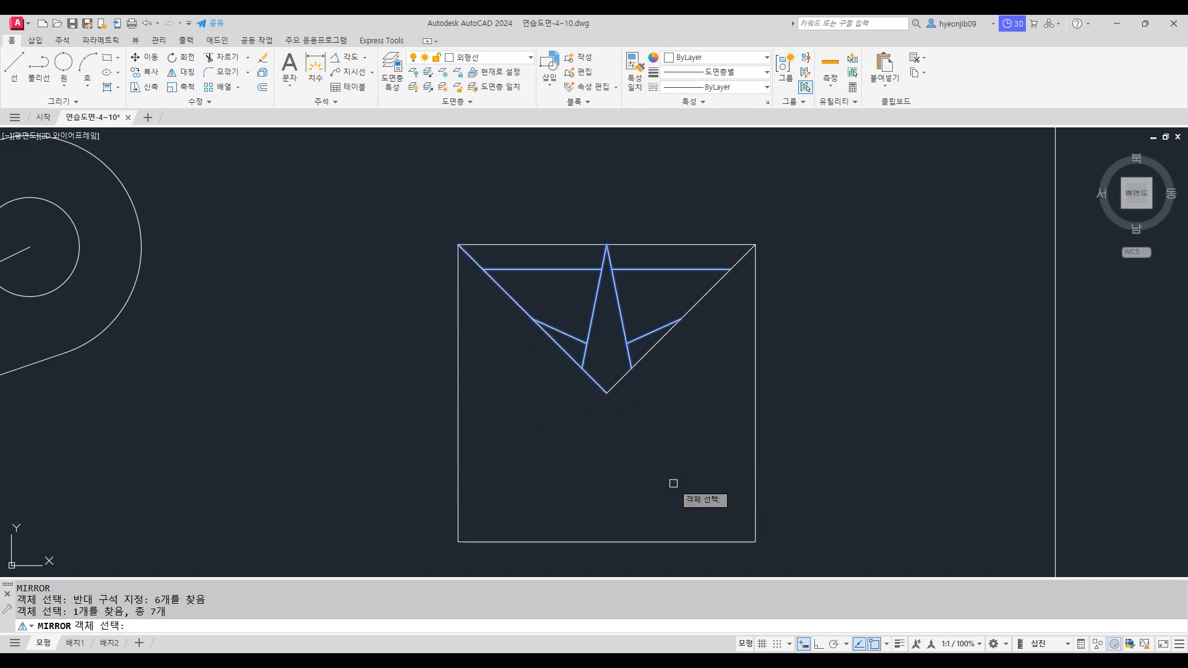
{"action": "key", "text": "Return"}
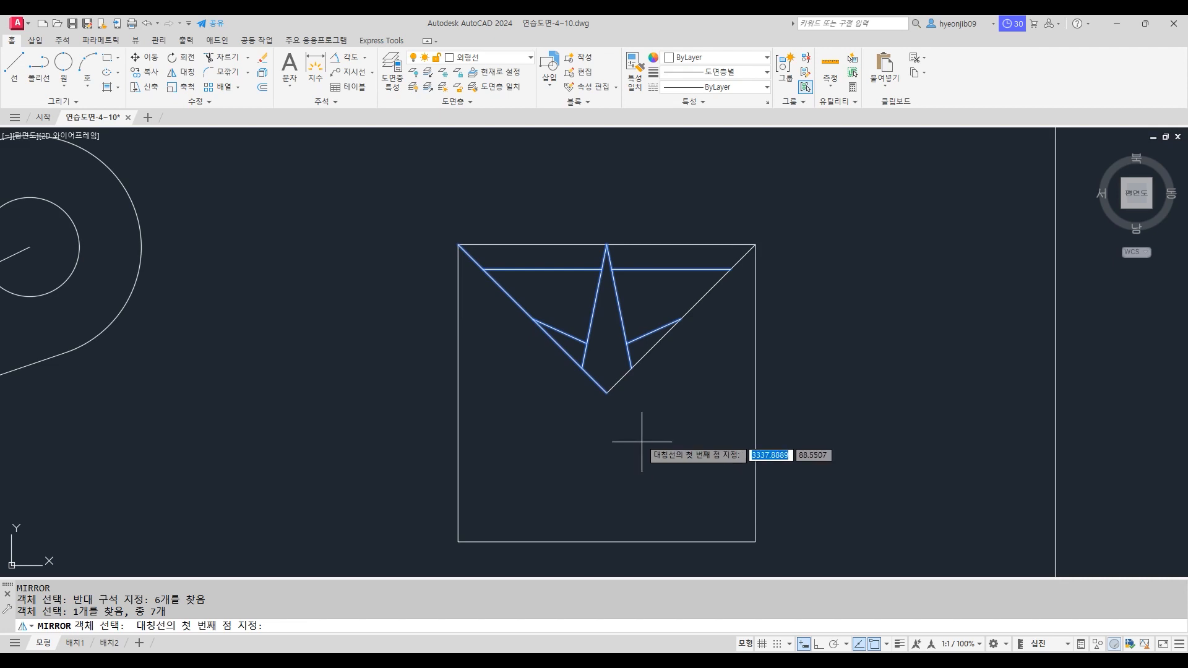
{"action": "left_click", "coordinate": [607, 393]}
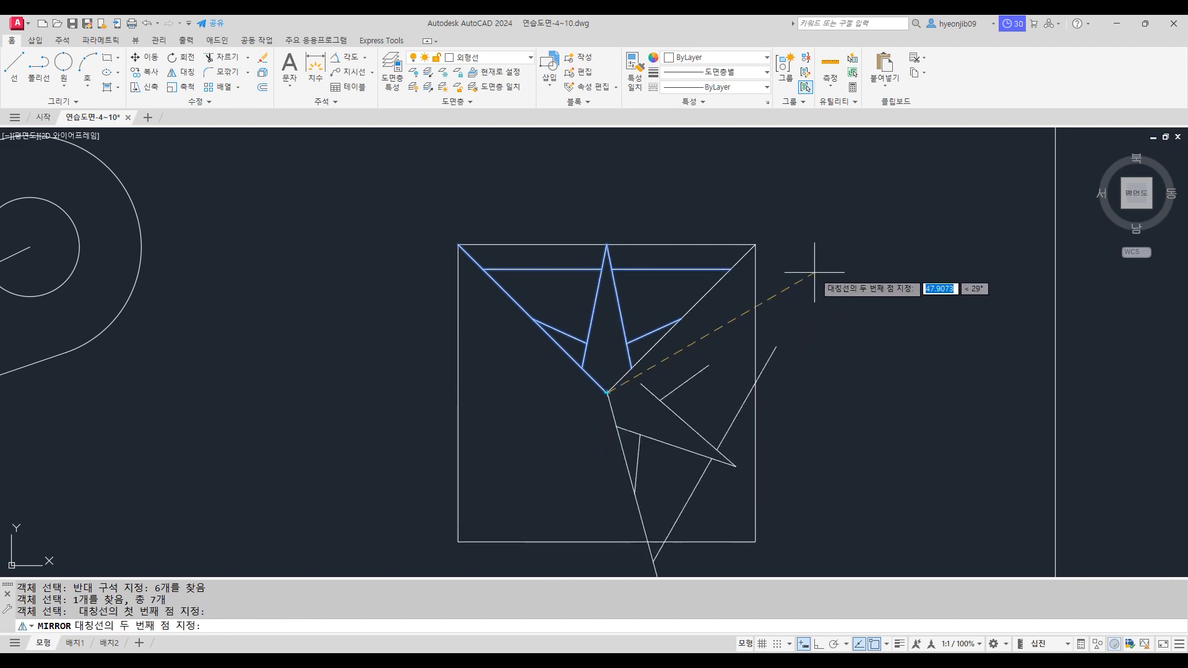
{"action": "left_click", "coordinate": [755, 244]}
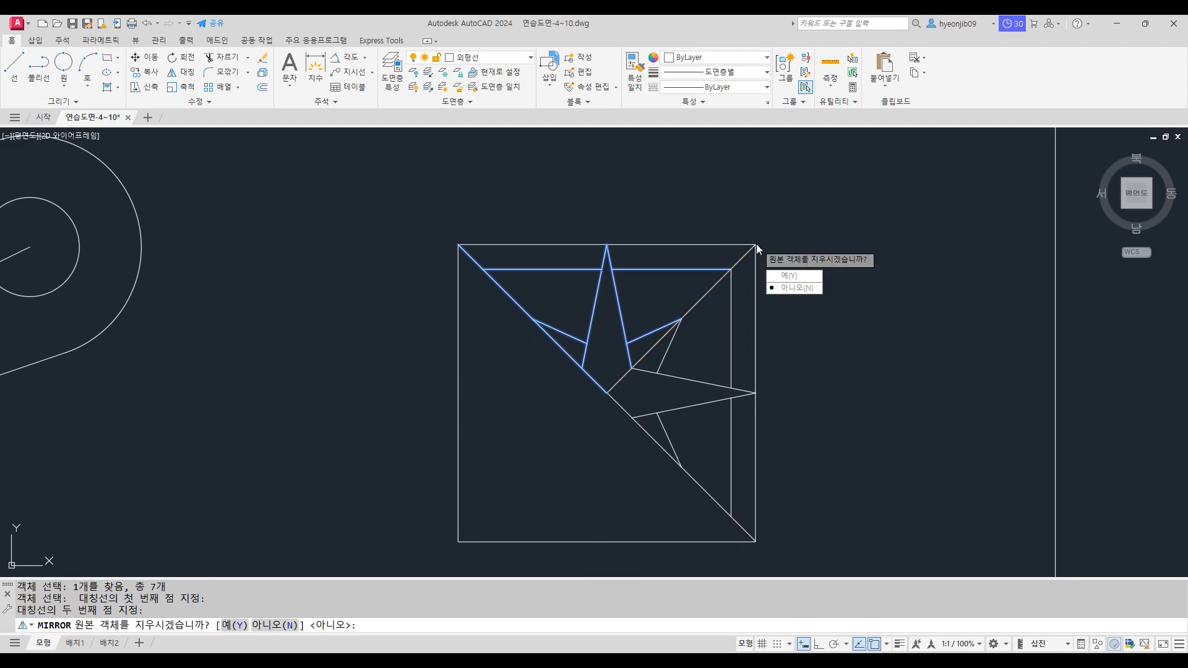
{"action": "left_click", "coordinate": [799, 288]}
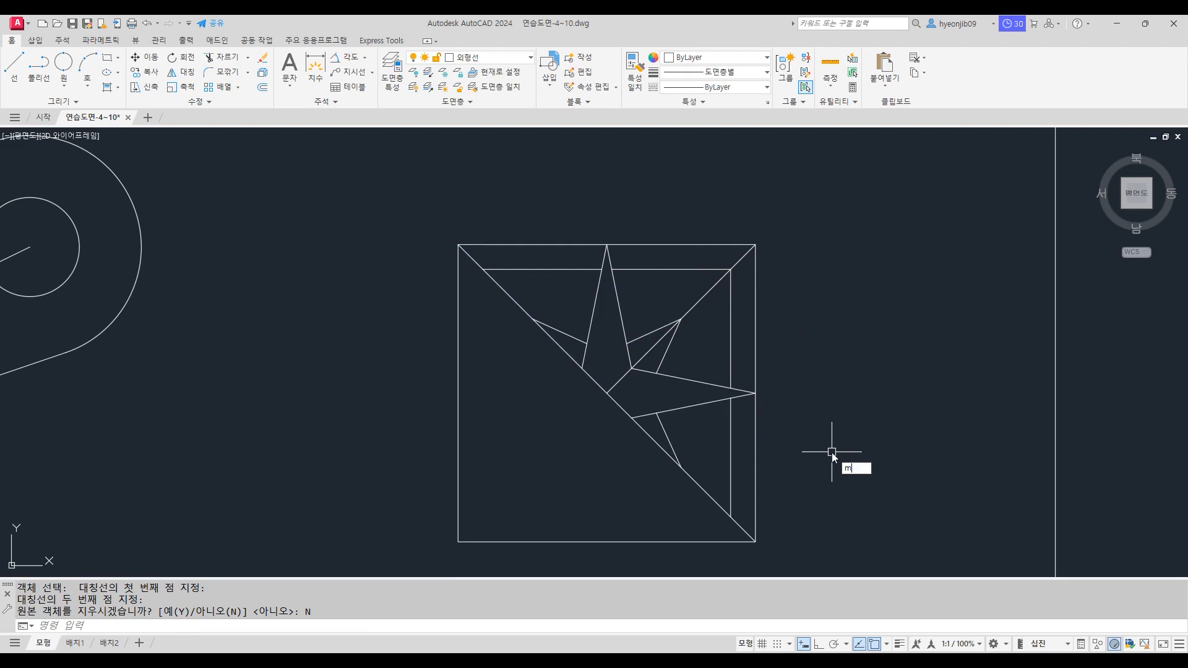
Step: Mirror the star lines, inner border lines and upper-right half diagonal across the square's top-left to bottom-right diagonal, keeping the originals
{"action": "type", "text": "i"}
{"action": "key", "text": "Return"}
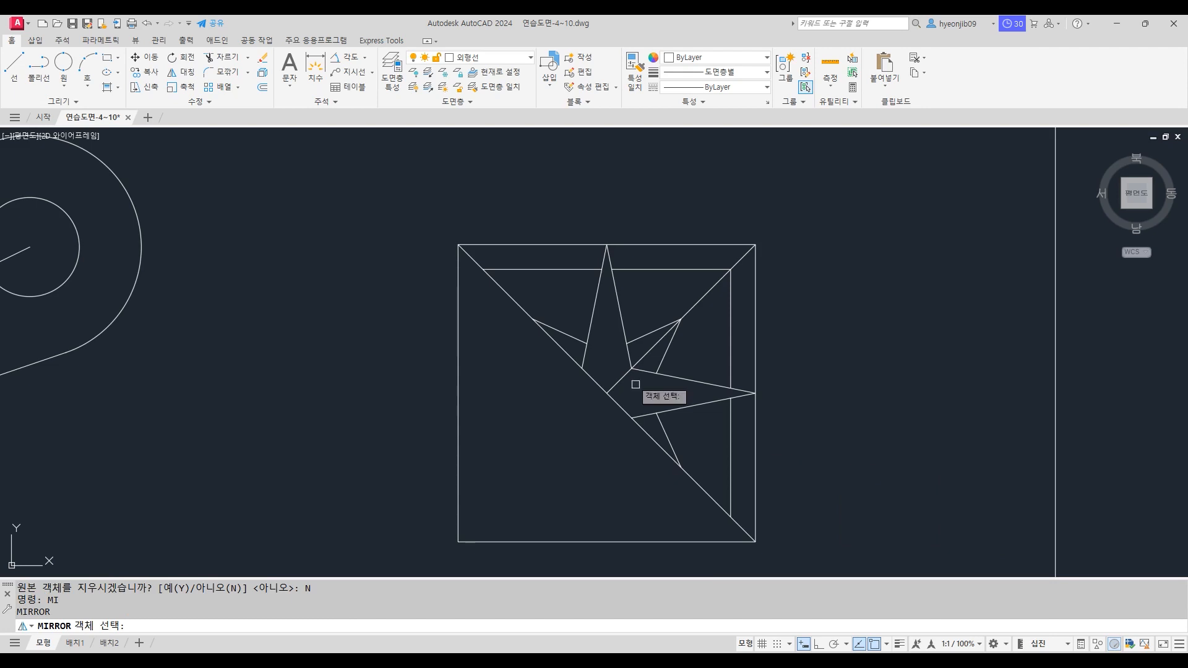
{"action": "left_click", "coordinate": [504, 213]}
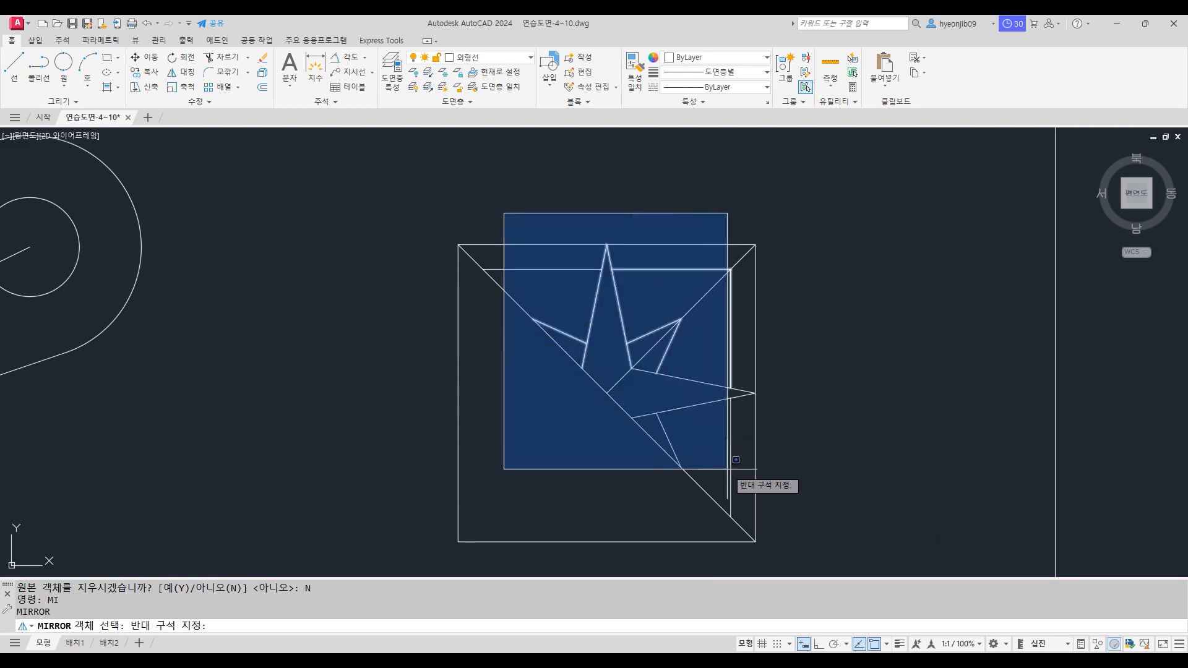
{"action": "left_click", "coordinate": [719, 485]}
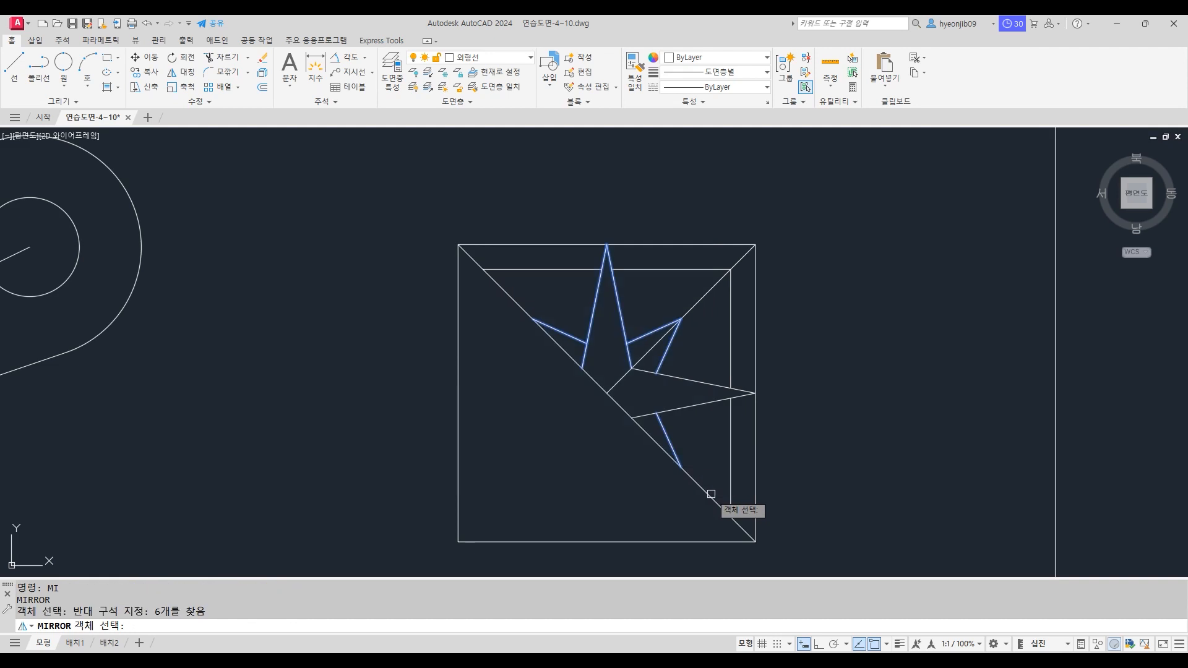
{"action": "left_click", "coordinate": [692, 407]}
{"action": "left_click", "coordinate": [693, 407]}
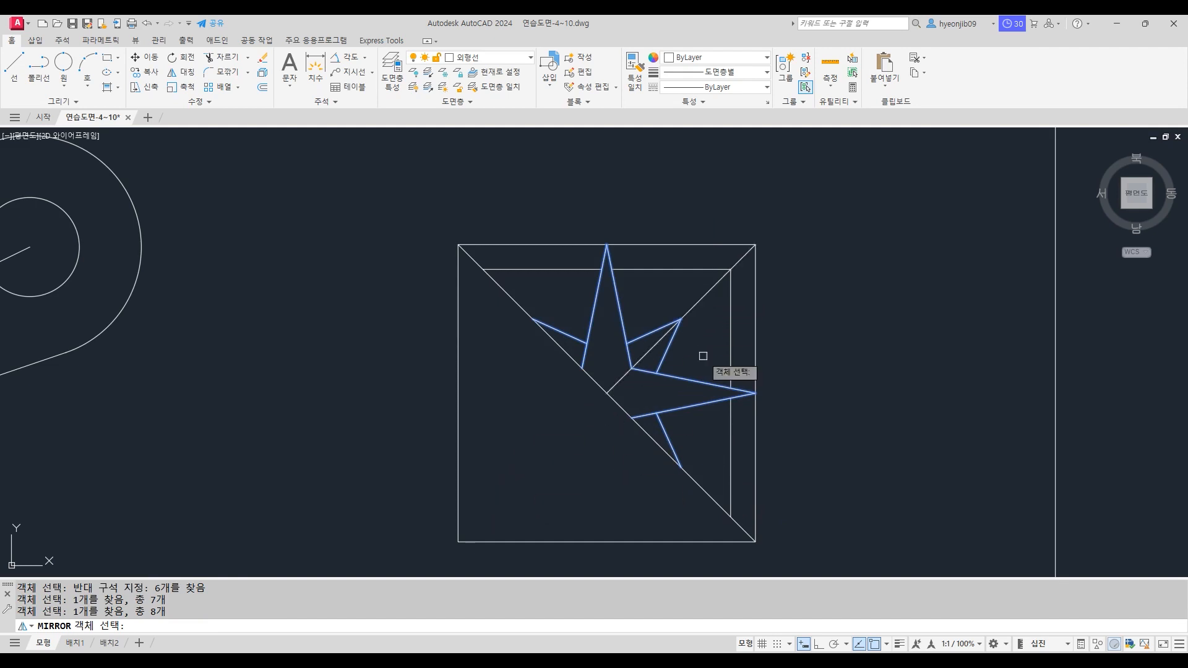
{"action": "left_click", "coordinate": [703, 296]}
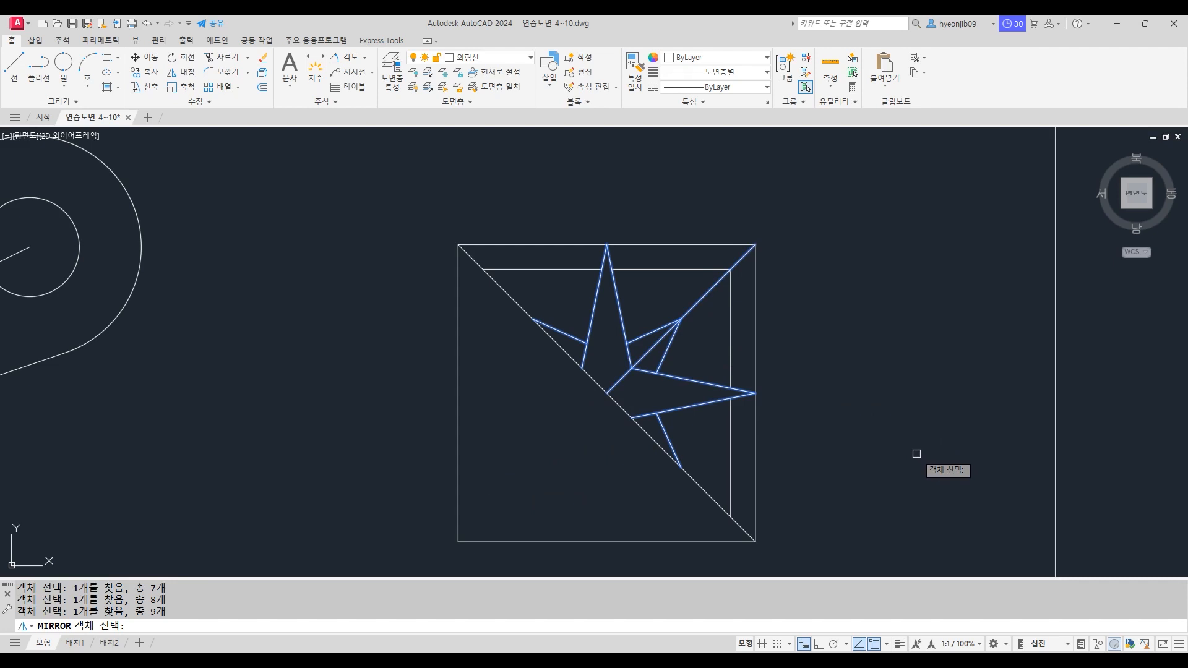
{"action": "left_click", "coordinate": [543, 269]}
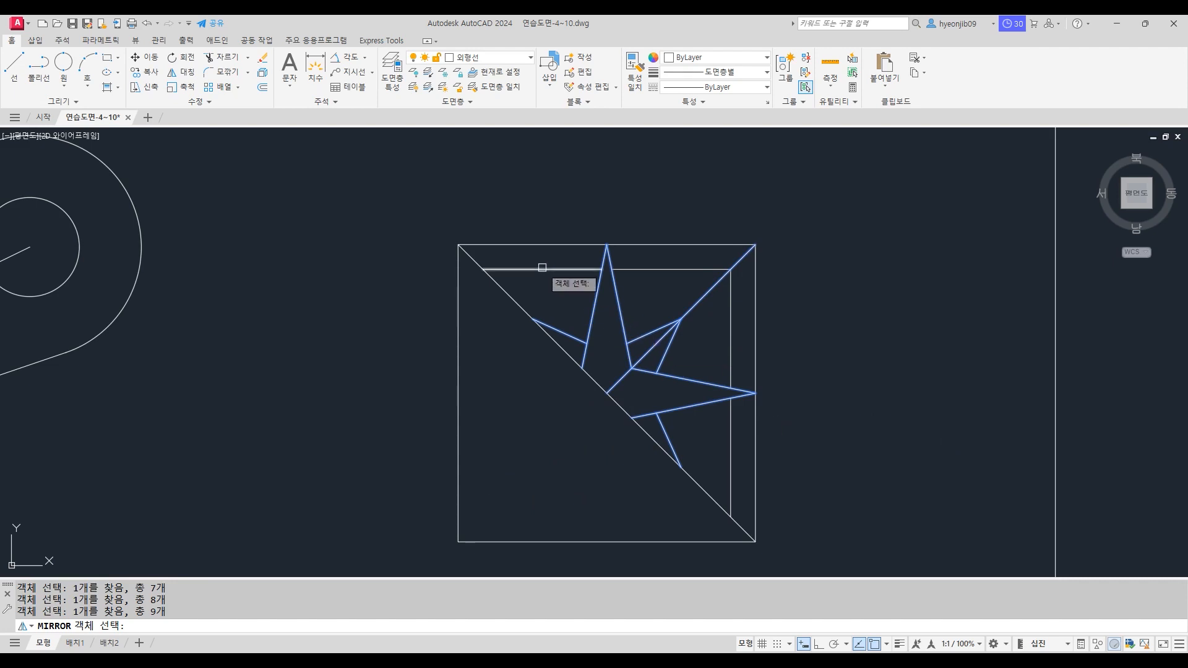
{"action": "left_click", "coordinate": [671, 270]}
{"action": "left_click", "coordinate": [731, 301]}
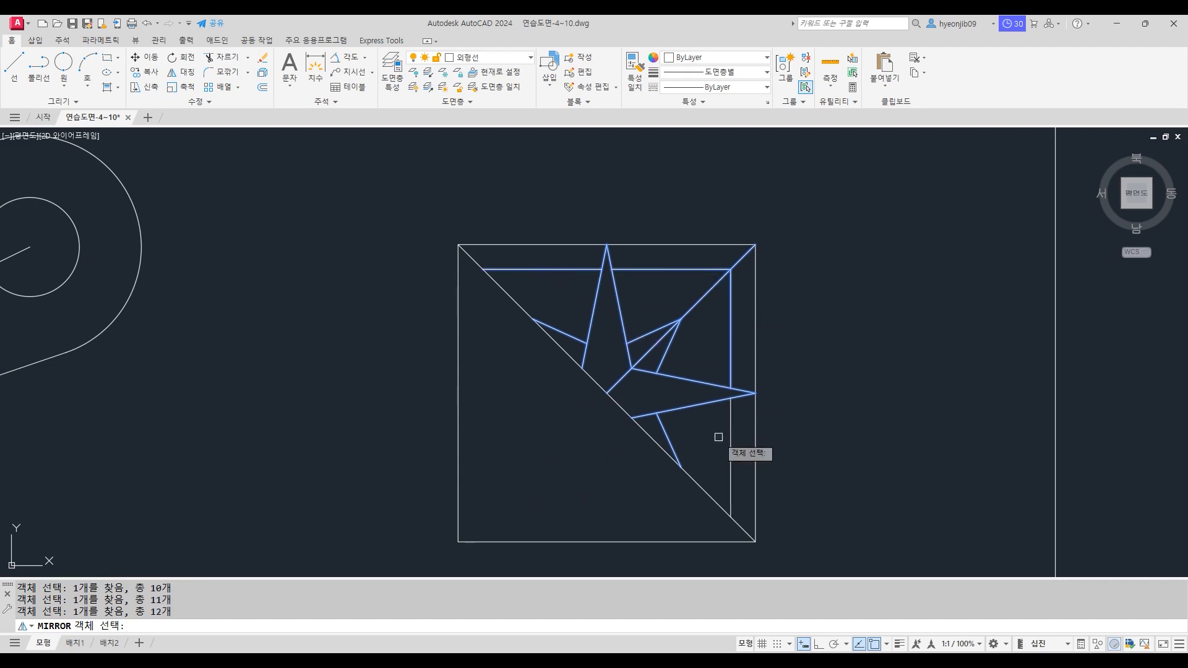
{"action": "left_click", "coordinate": [730, 432]}
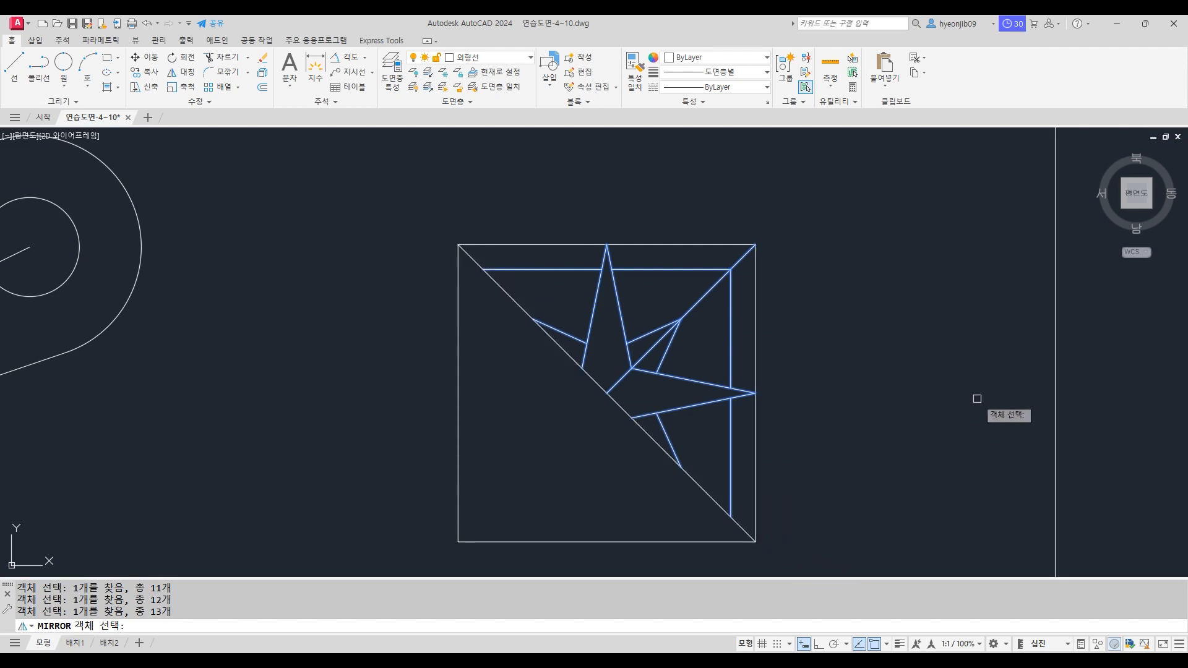
{"action": "key", "text": "Return"}
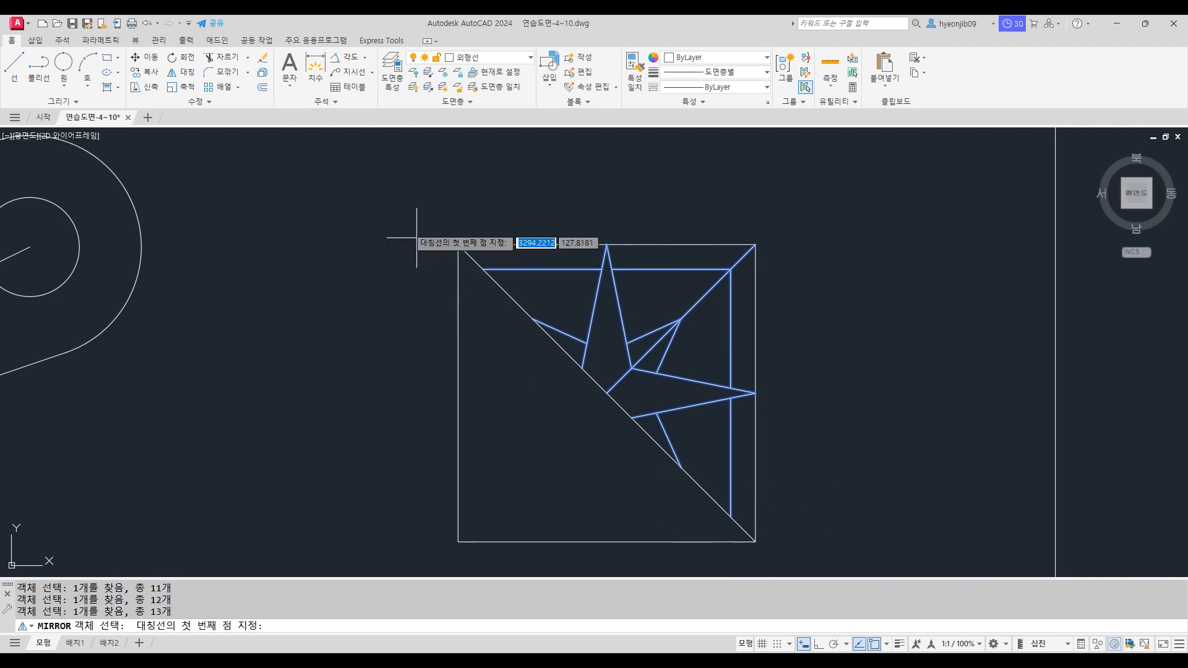
{"action": "left_click", "coordinate": [458, 244]}
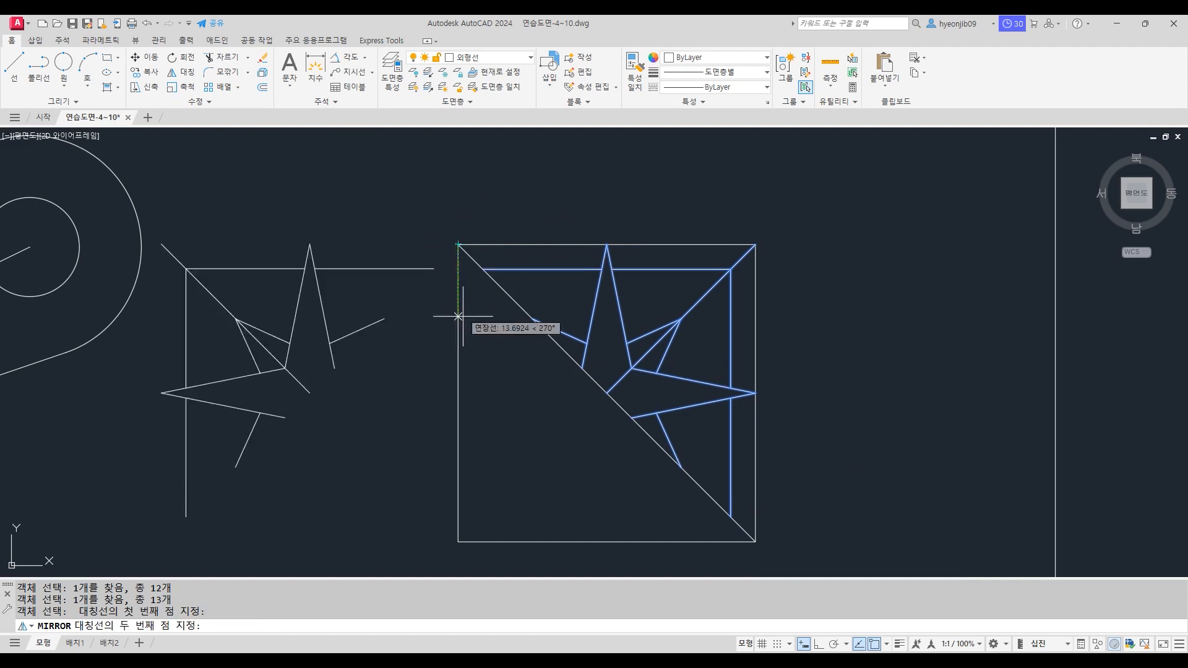
{"action": "left_click", "coordinate": [756, 542]}
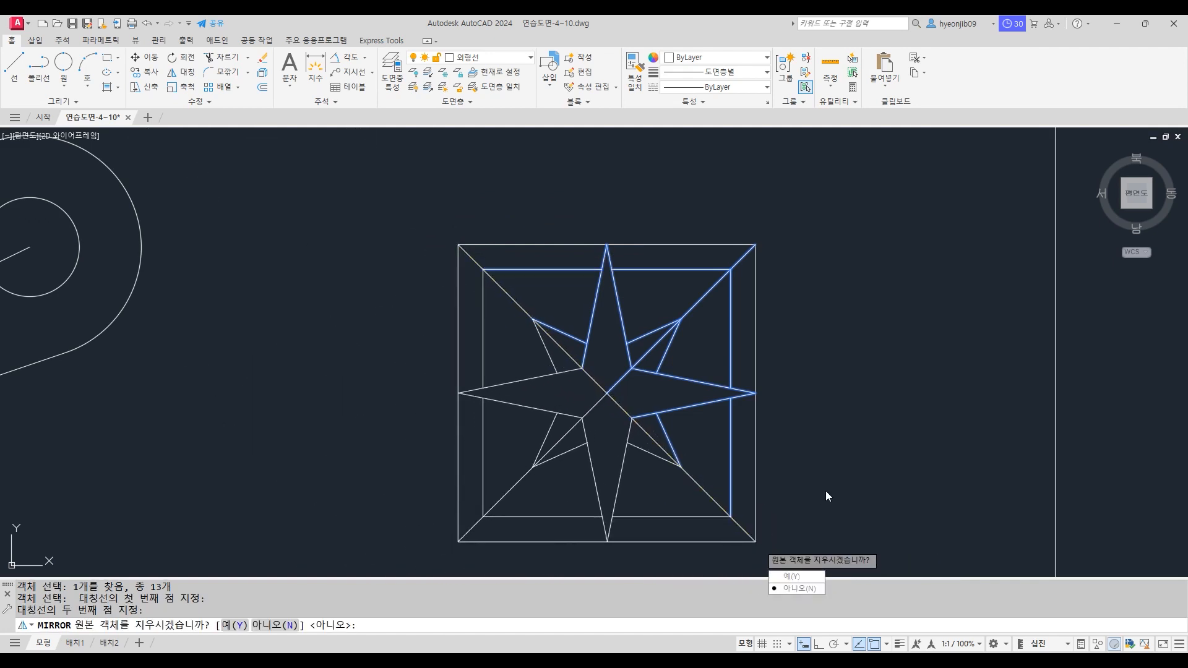
{"action": "left_click", "coordinate": [798, 589]}
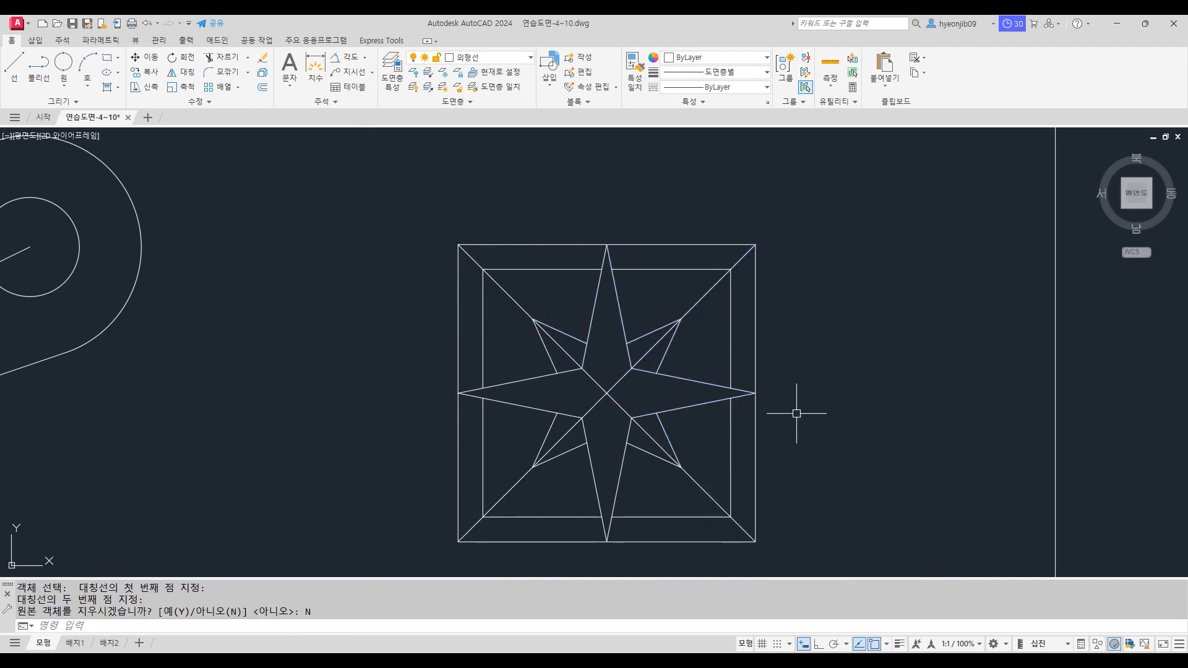
Step: Start a solid hatch for the star figure and set its colour to index colour 211
{"action": "middle_click_drag", "start_coordinate": [796, 413], "coordinate": [790, 366]}
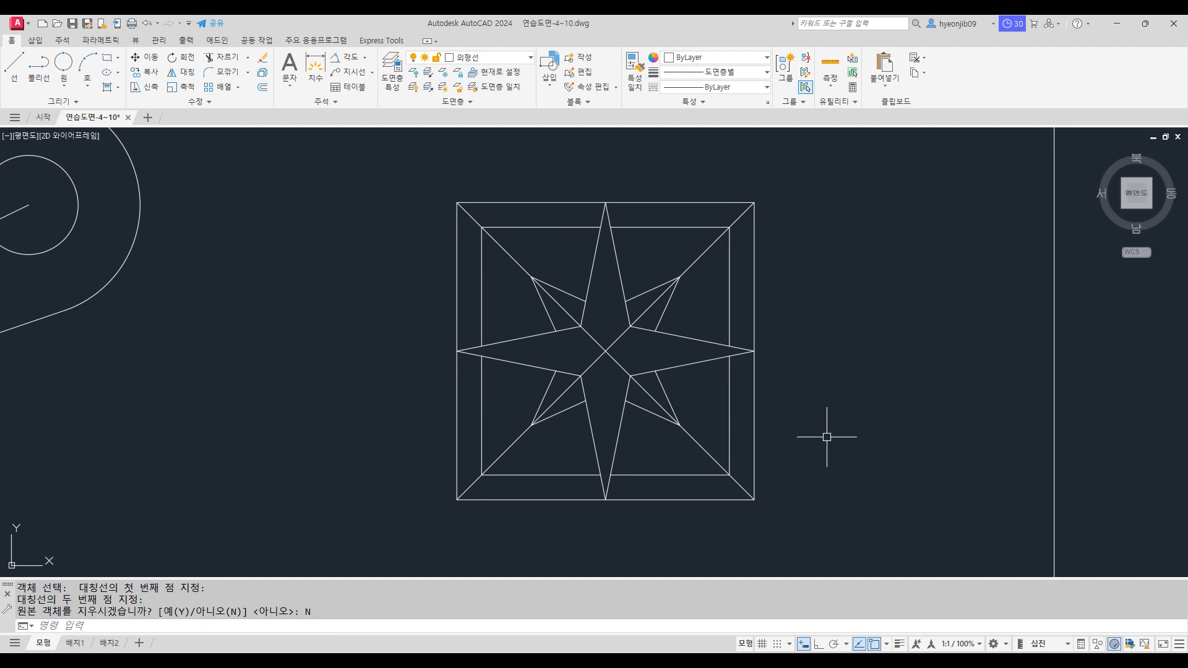
{"action": "left_click", "coordinate": [118, 88]}
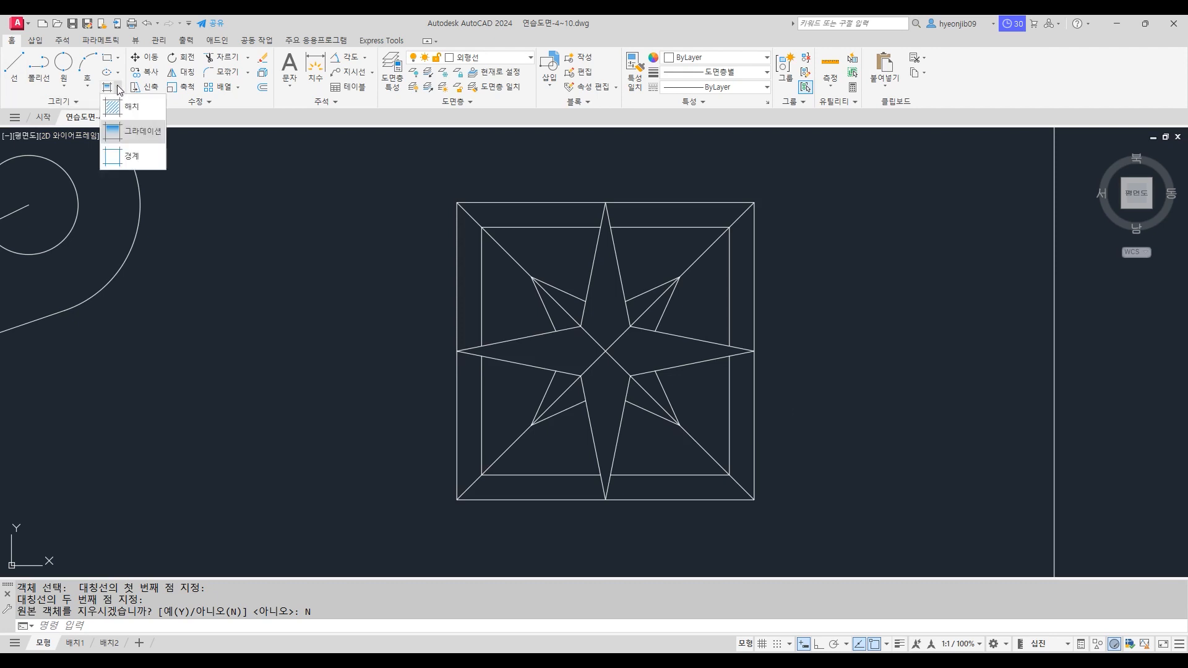
{"action": "left_click", "coordinate": [113, 109]}
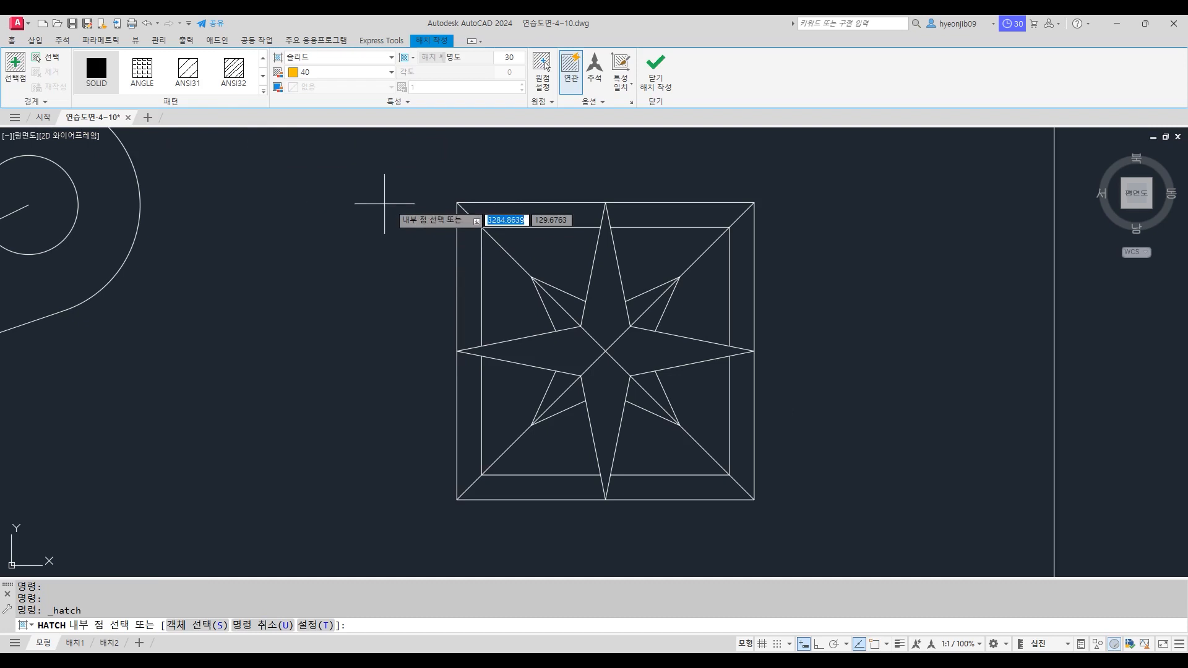
{"action": "left_click", "coordinate": [325, 73]}
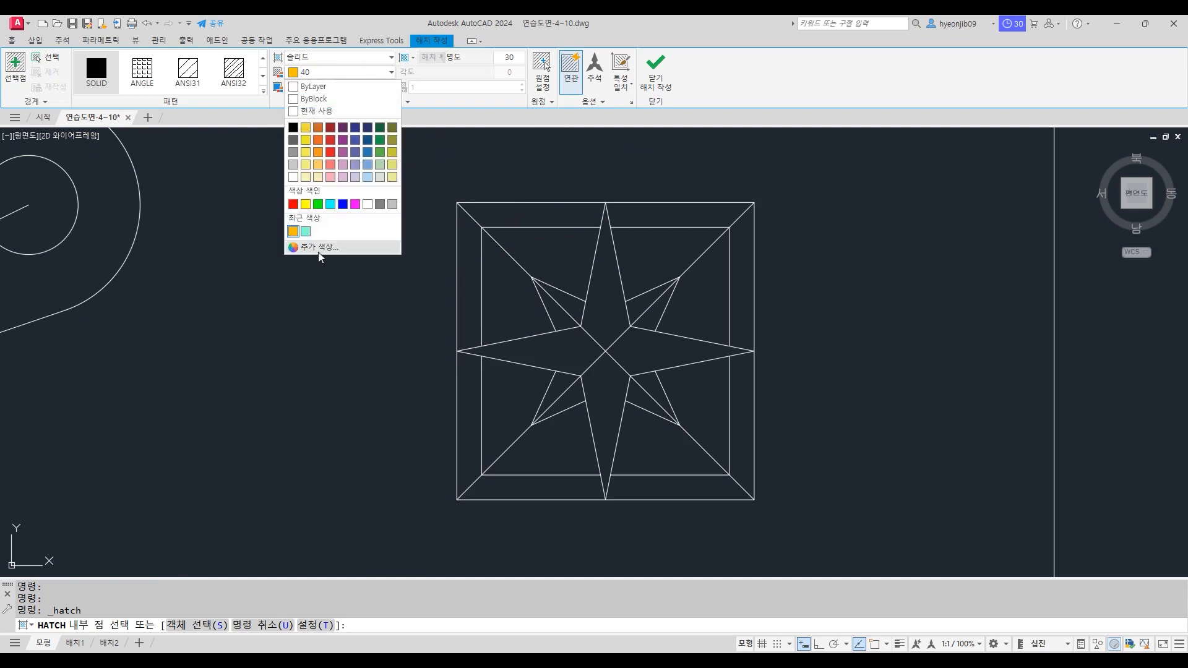
{"action": "left_click", "coordinate": [319, 247]}
{"action": "type", "text": "2"}
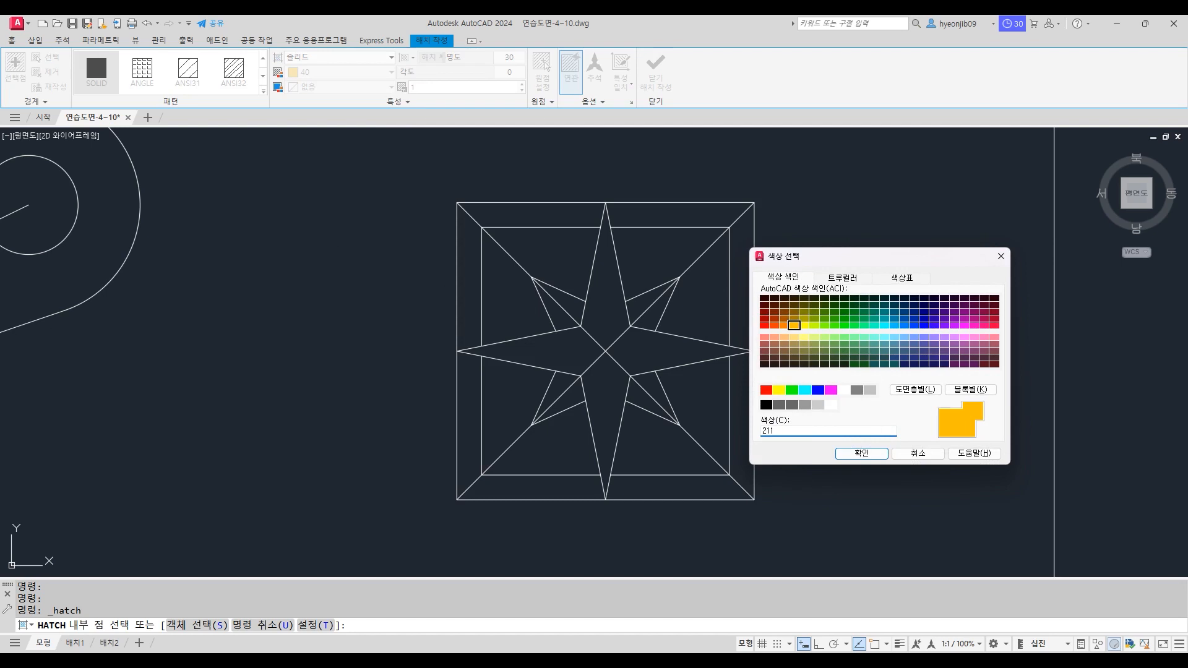
{"action": "type", "text": "11"}
{"action": "key", "text": "Return"}
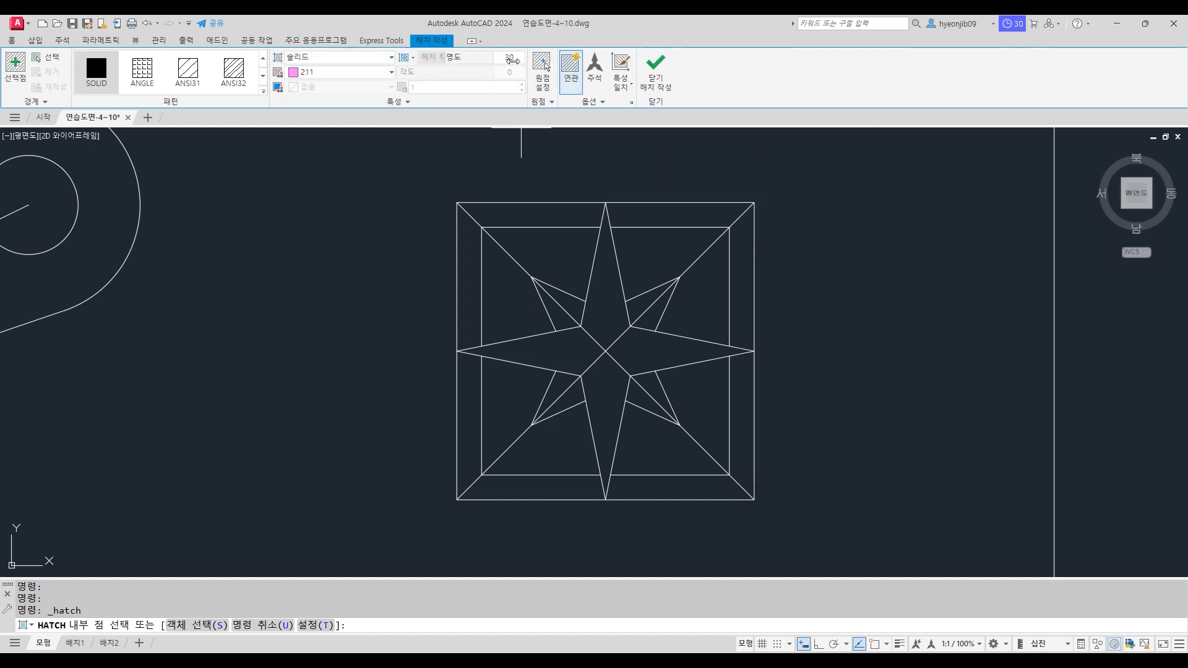
Step: Fill the four small diagonal star points, both halves of each, with the solid hatch and finish the hatch
{"action": "scroll", "coordinate": [711, 378], "scroll_direction": "up", "scroll_amount": 2}
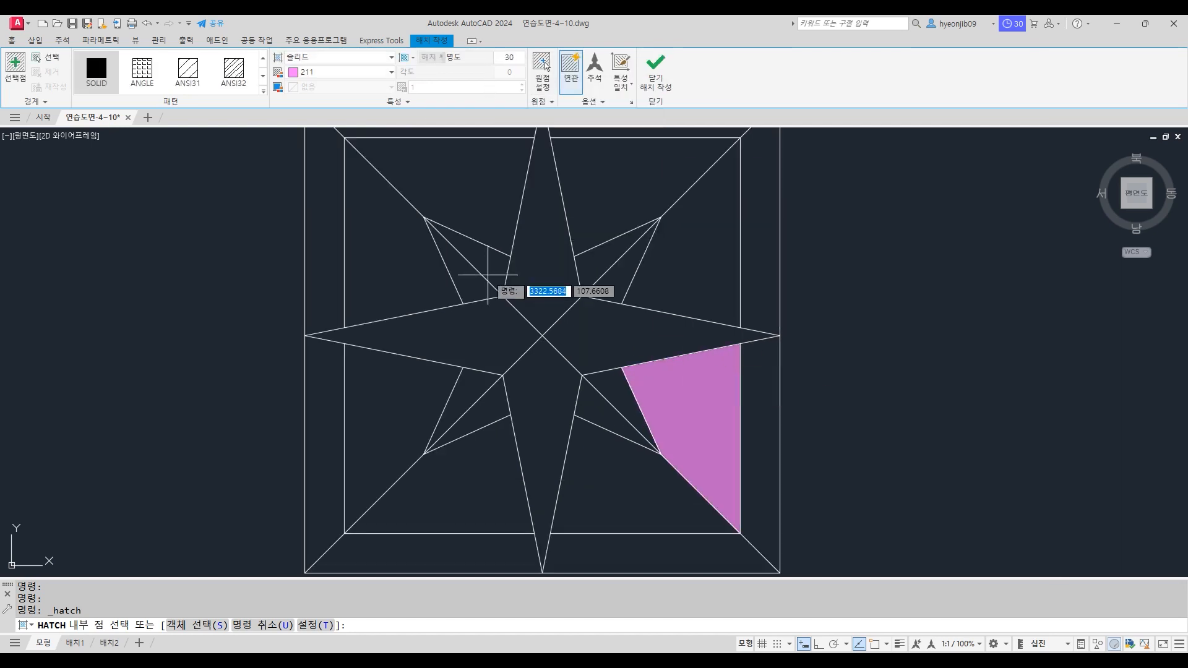
{"action": "left_click", "coordinate": [467, 278]}
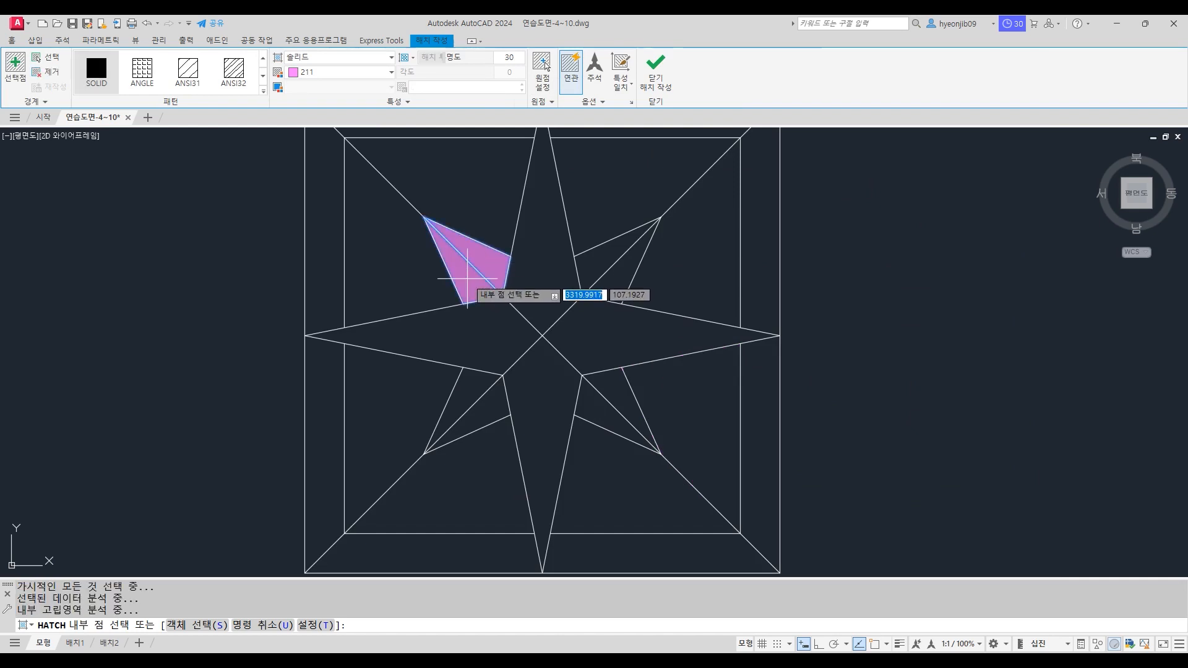
{"action": "left_click", "coordinate": [490, 406]}
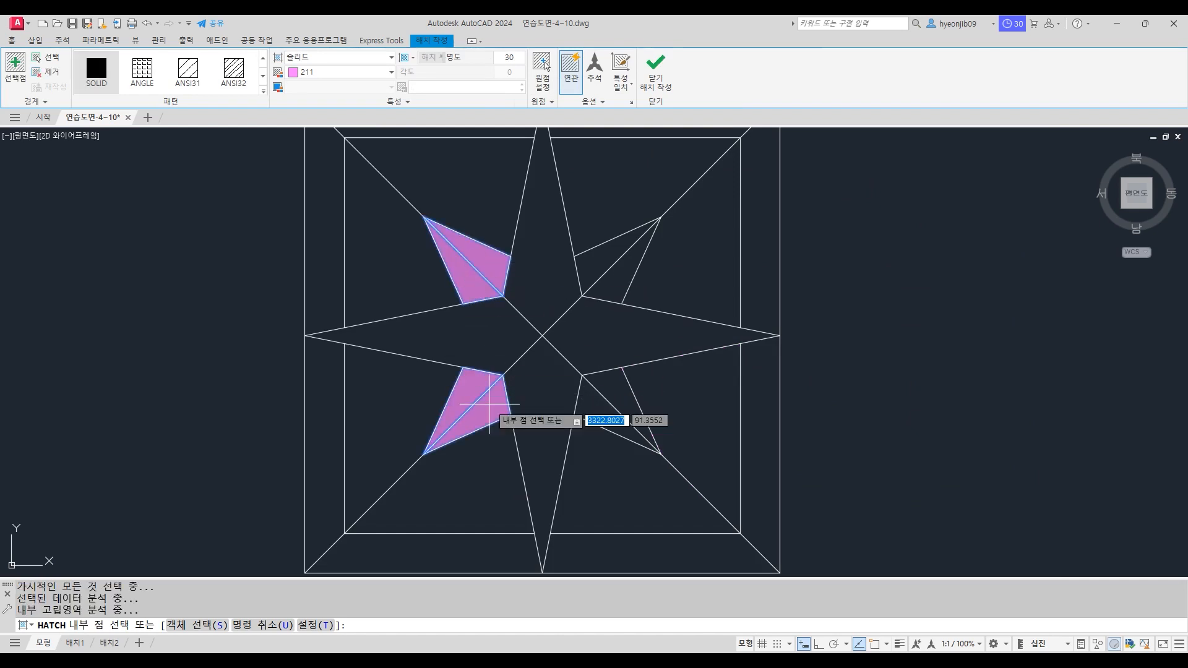
{"action": "left_click", "coordinate": [609, 393]}
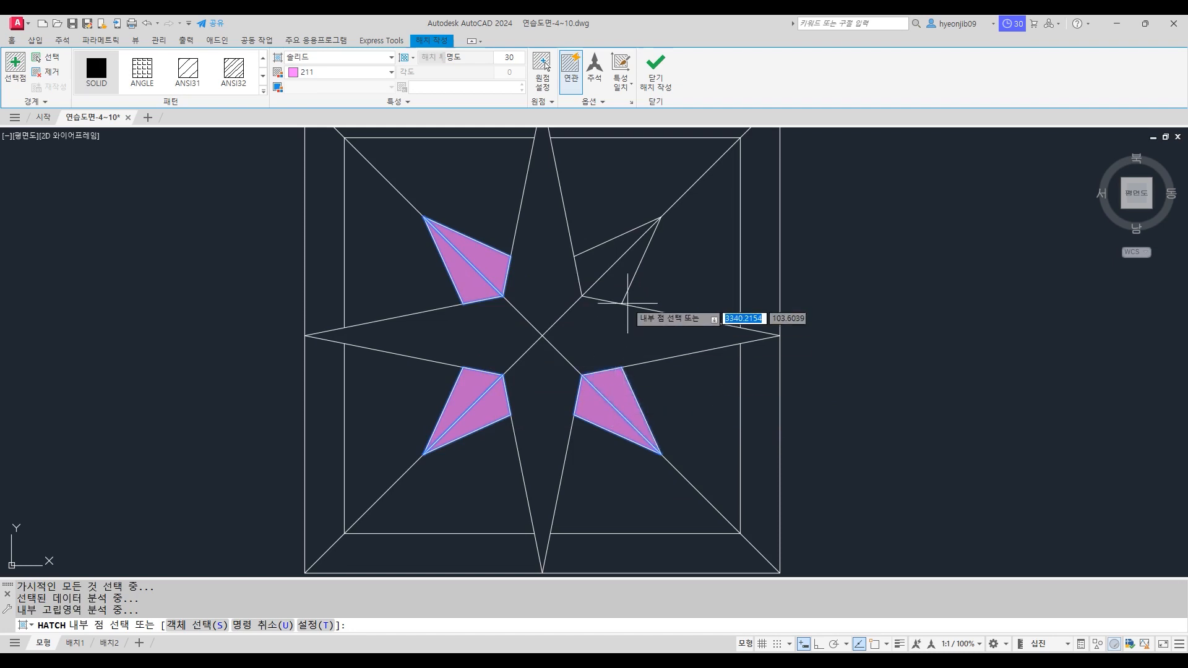
{"action": "left_click", "coordinate": [614, 274]}
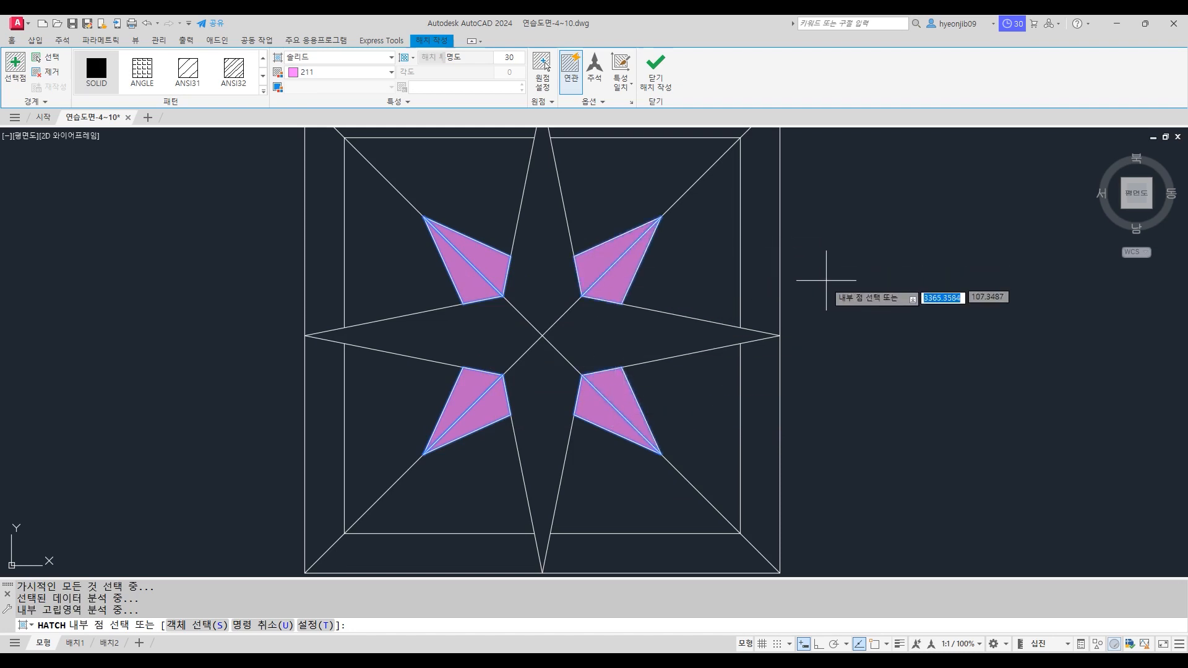
{"action": "scroll", "coordinate": [737, 283], "scroll_direction": "down", "scroll_amount": 2}
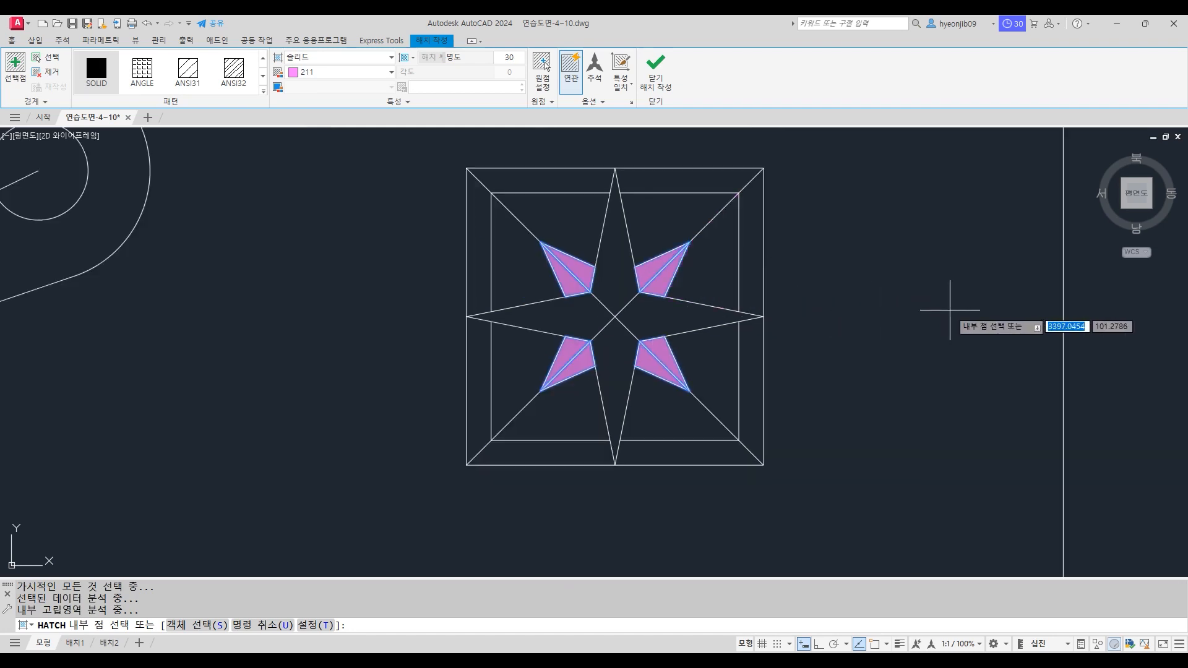
{"action": "key", "text": "Return"}
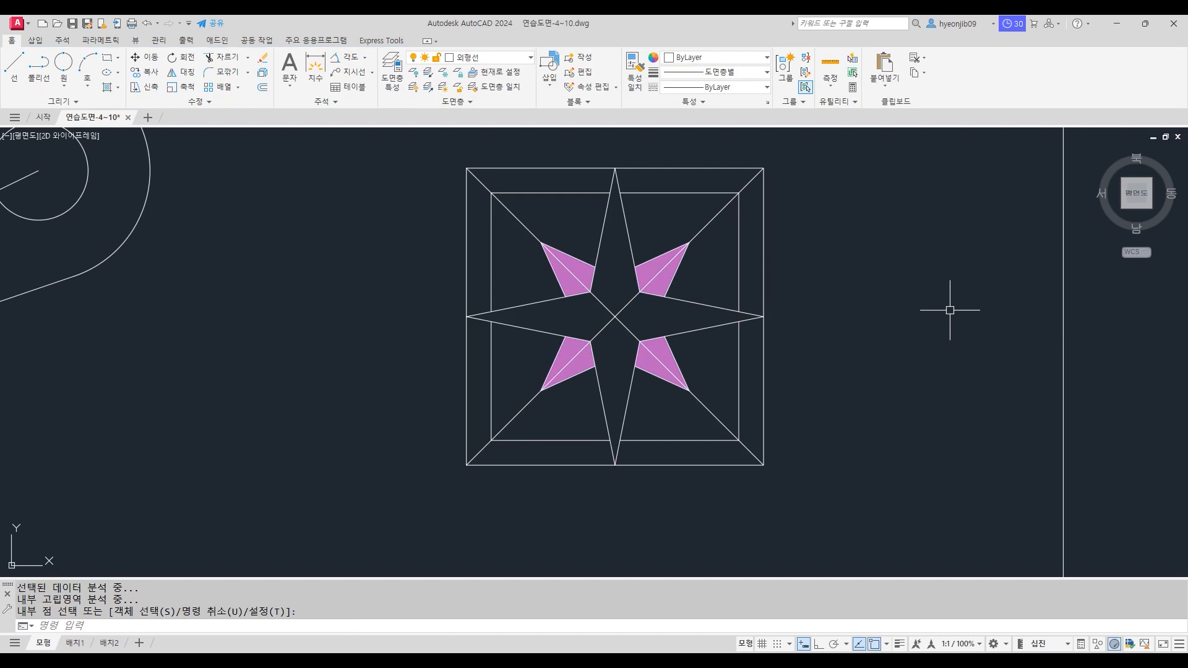
{"action": "scroll", "coordinate": [703, 456], "scroll_direction": "down", "scroll_amount": 2}
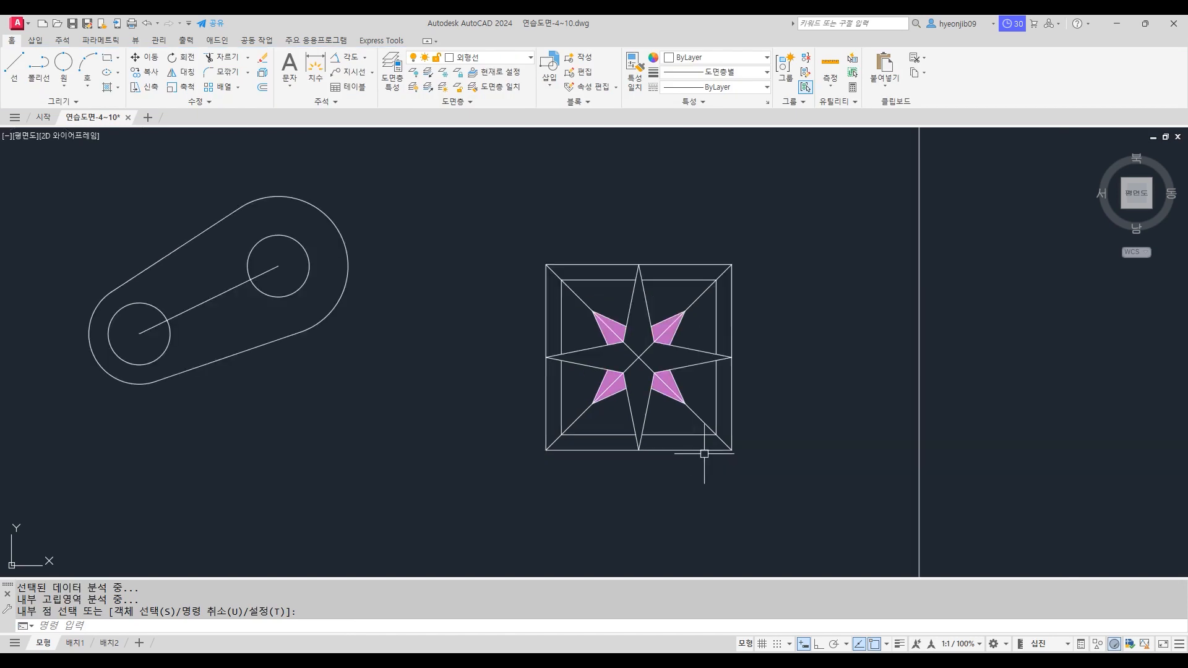
{"action": "scroll", "coordinate": [717, 456], "scroll_direction": "down", "scroll_amount": 1}
{"action": "scroll", "coordinate": [604, 315], "scroll_direction": "down", "scroll_amount": 1}
{"action": "middle_click_drag", "start_coordinate": [604, 315], "coordinate": [636, 334]}
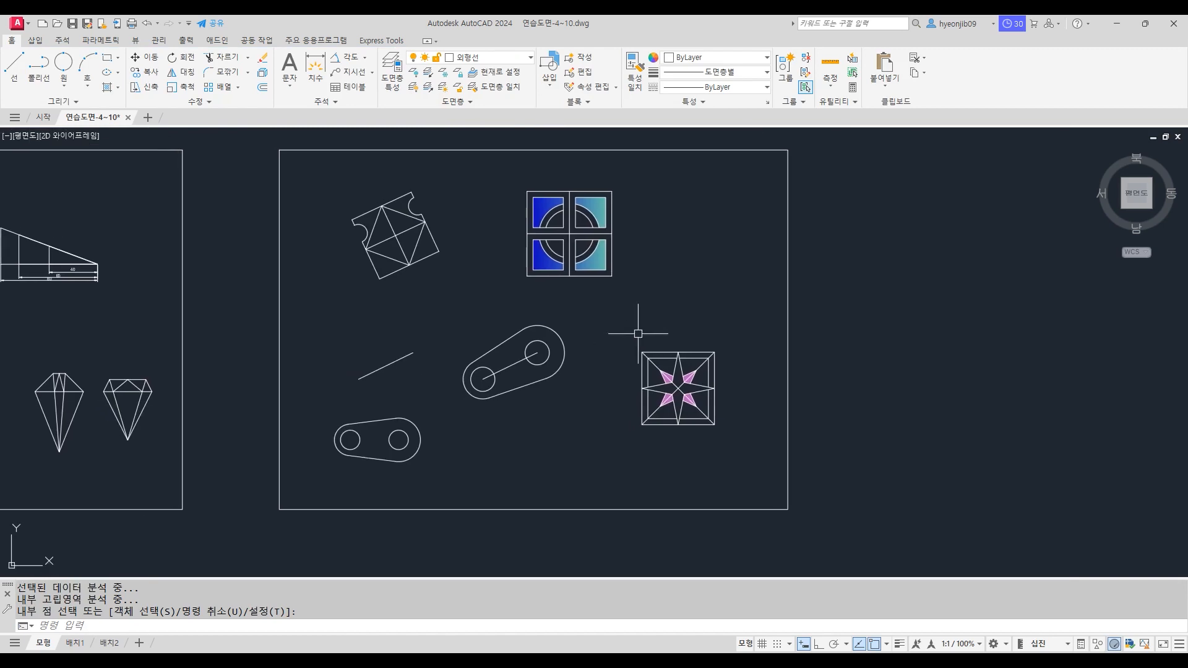